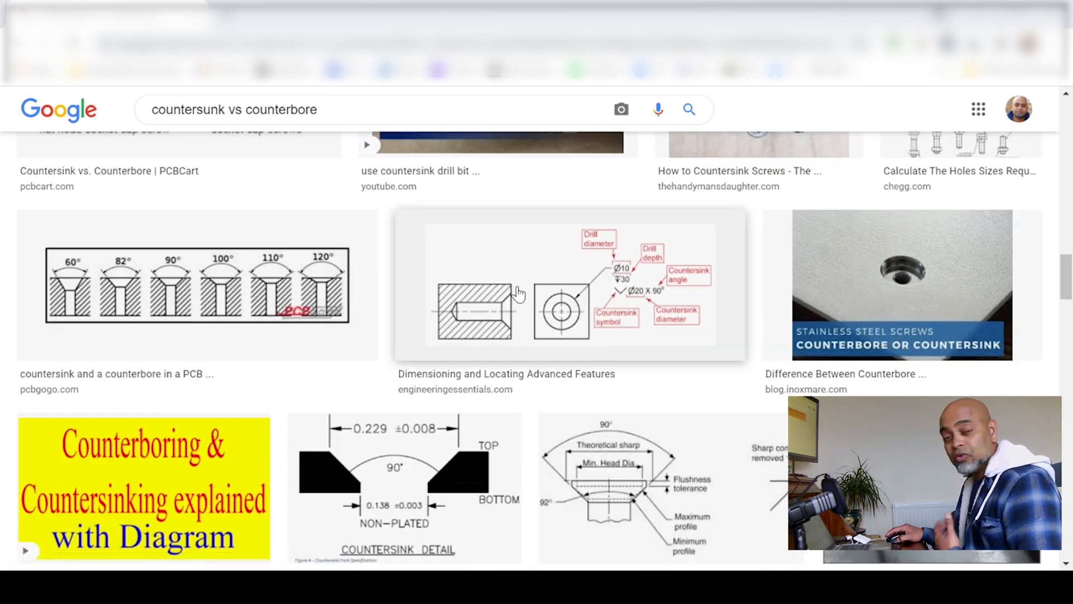
Browse the image results comparing countersunk and counterbore holes.
scroll(663, 307, "down", 6)
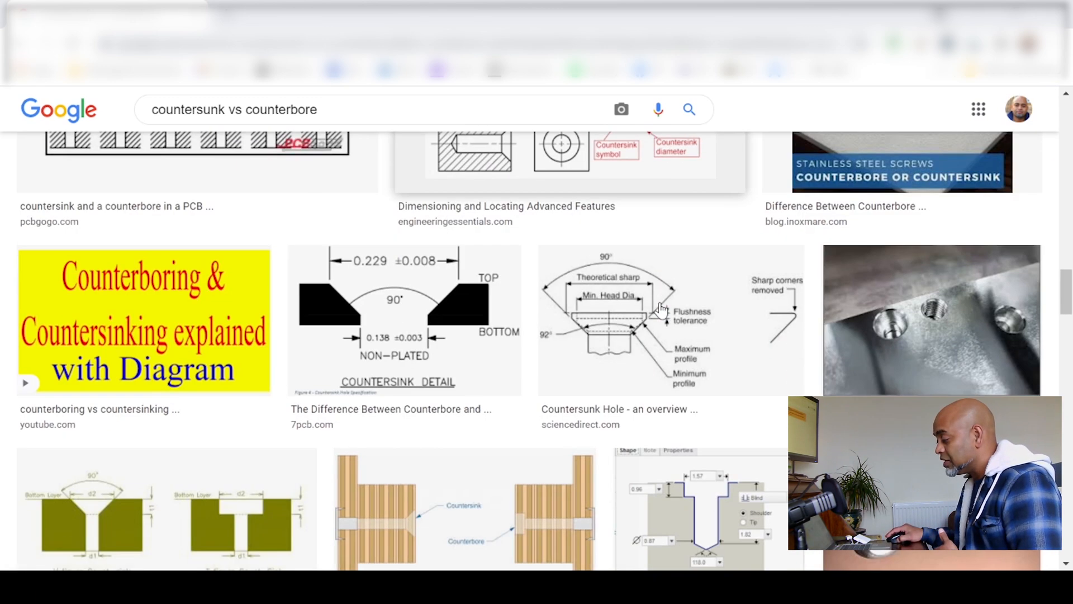
scroll(515, 324, "down", 3)
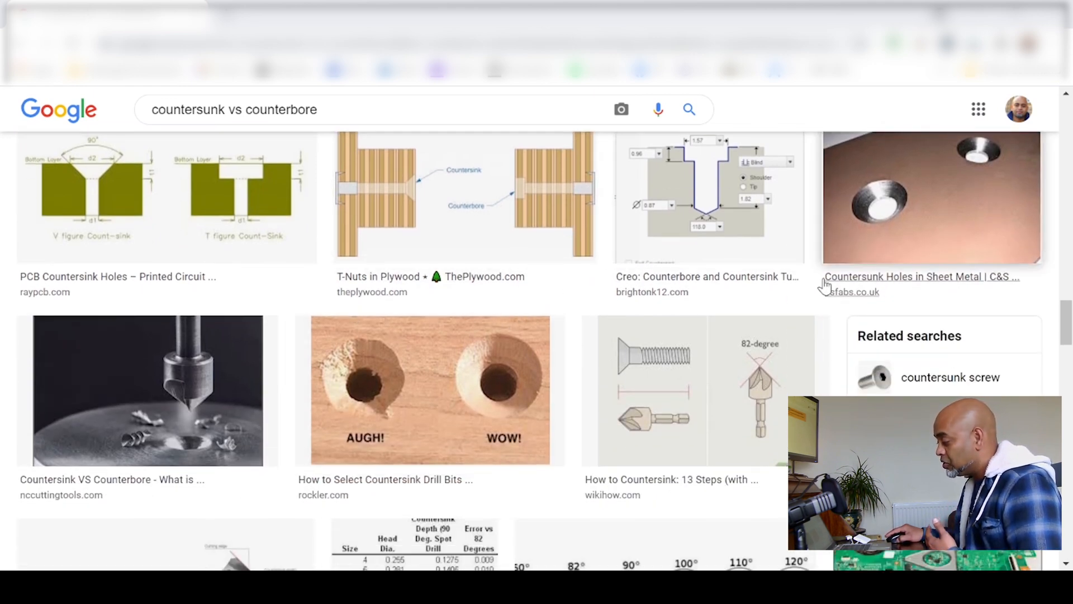
scroll(813, 282, "down", 3)
scroll(806, 289, "down", 4)
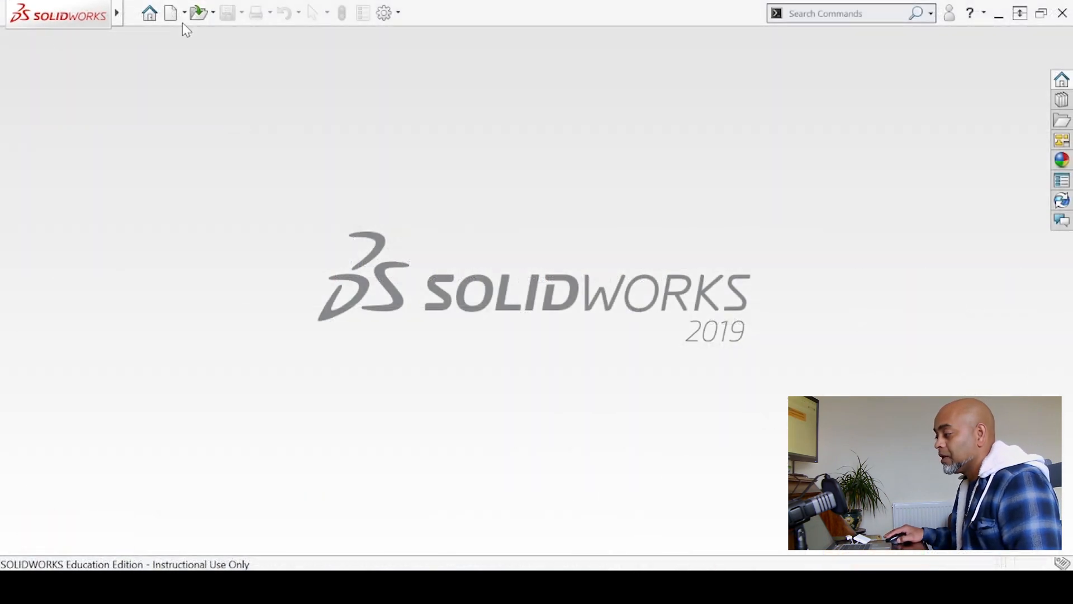
Switch to SOLIDWORKS, create a new part document and start a sketch on the Top Plane.
left_click(177, 25)
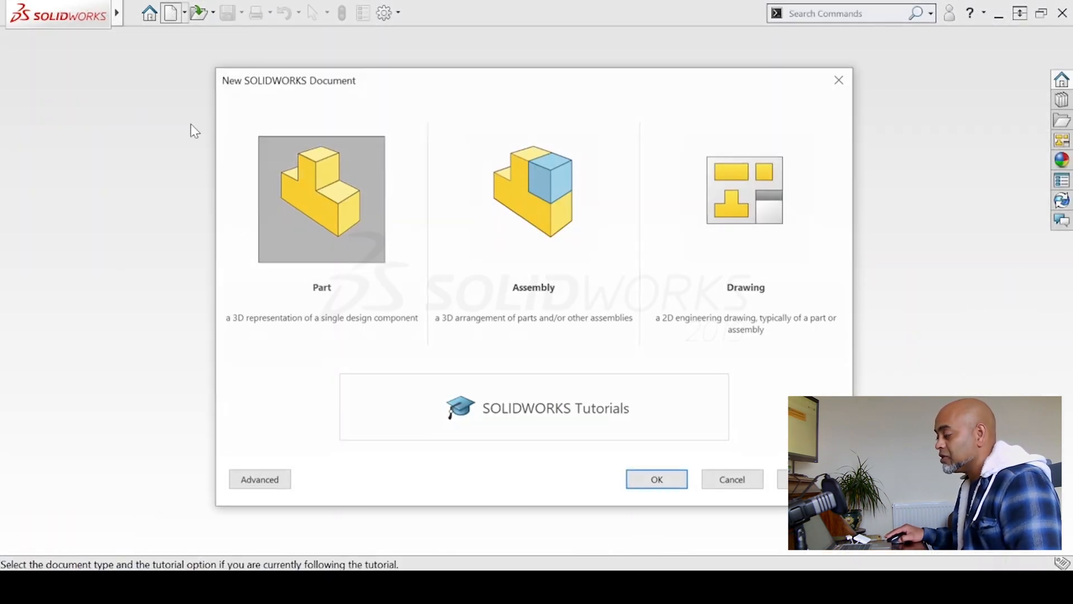
left_click(671, 478)
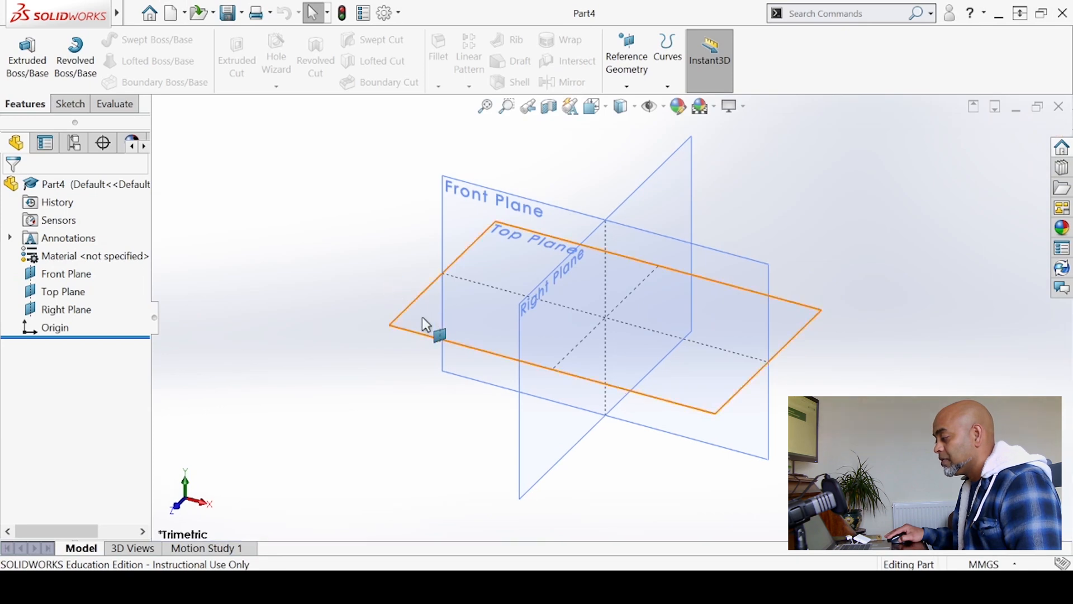
left_click(422, 317)
left_click(482, 282)
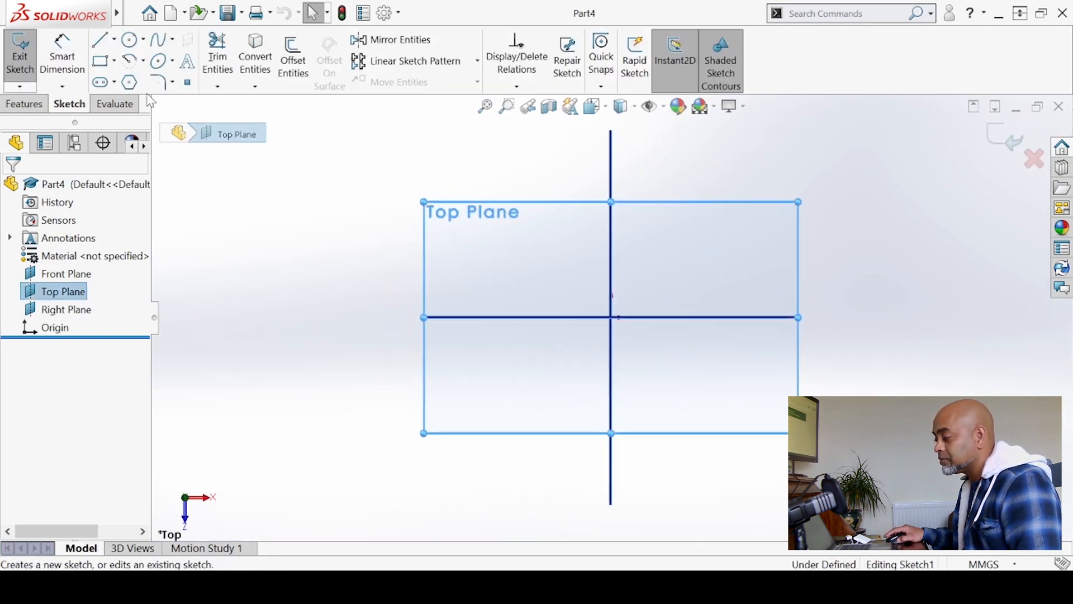
Sketch a horizontal centerpoint slot from the origin, about 284 mm between arc centres and 107 mm wide.
left_click(104, 84)
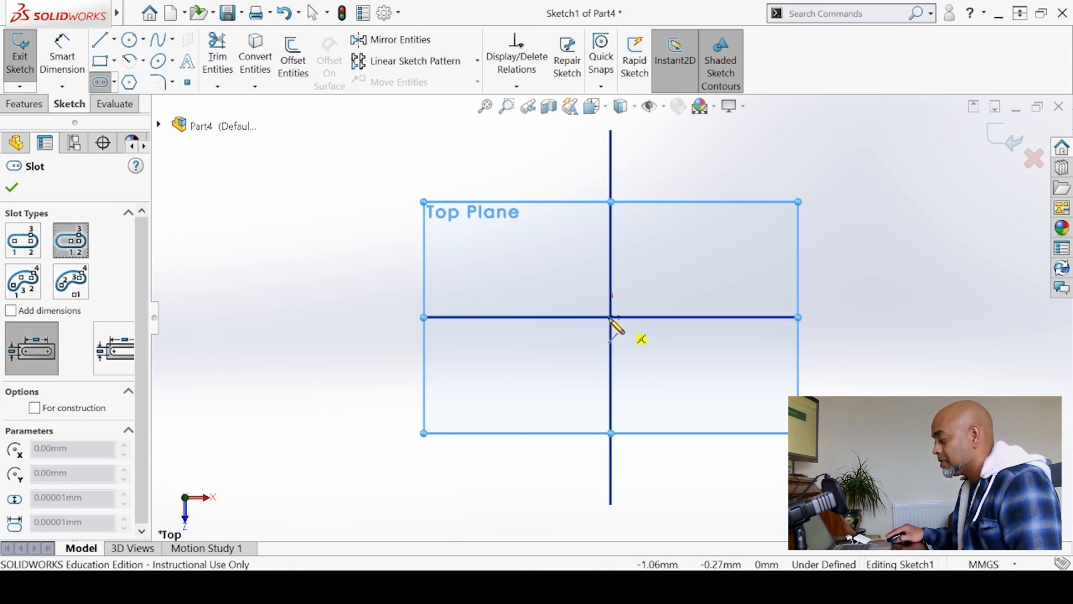
left_click(612, 317)
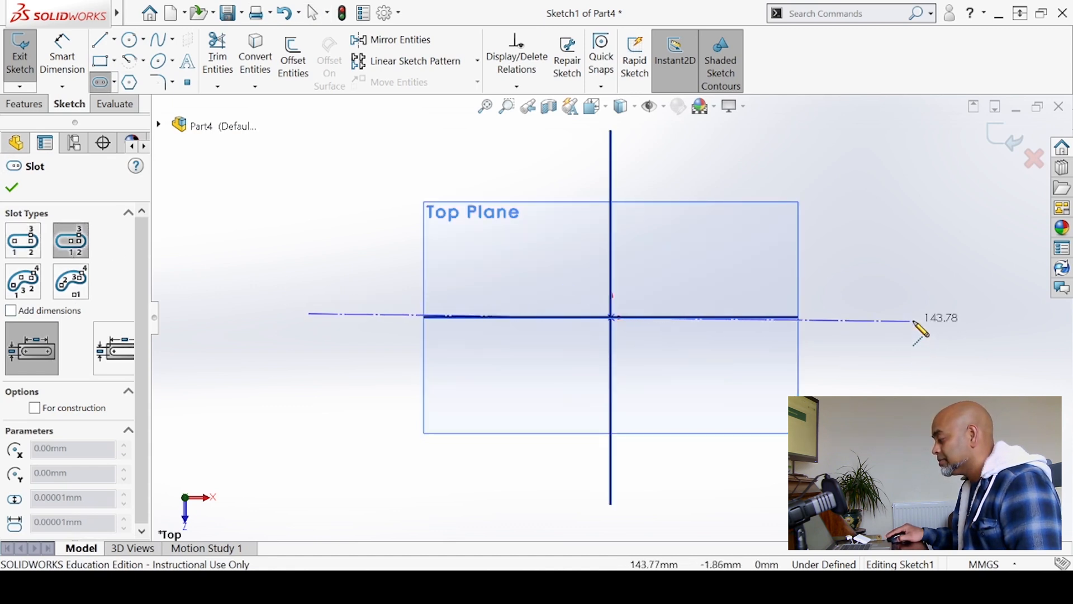
left_click(911, 331)
left_click(928, 429)
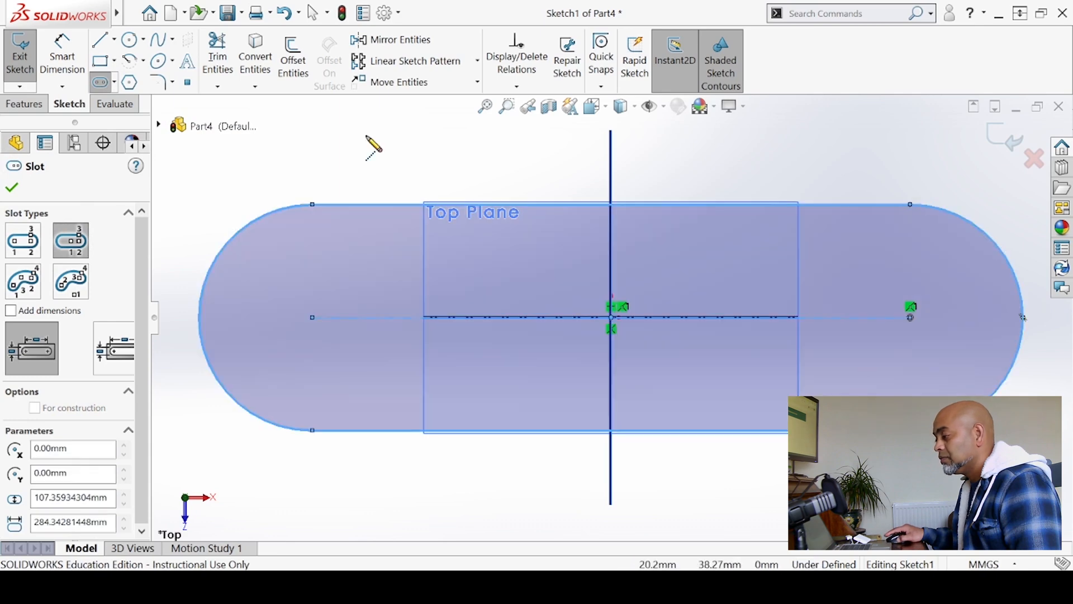
Dimension the slot's straight lower edge to 250 mm.
left_click(62, 55)
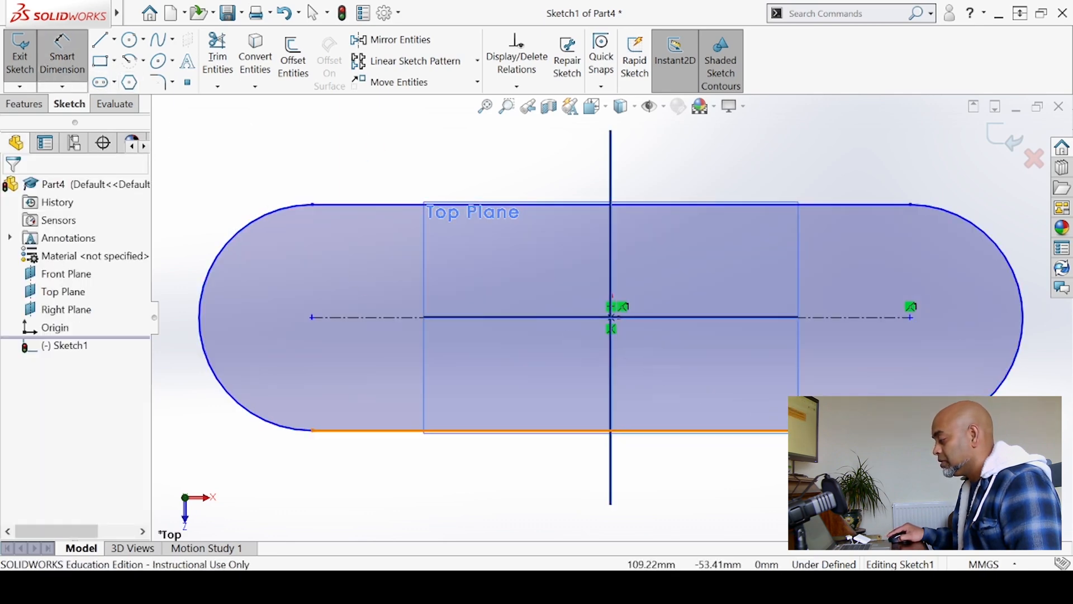
left_click(687, 430)
left_click(751, 510)
type("30")
key("Return")
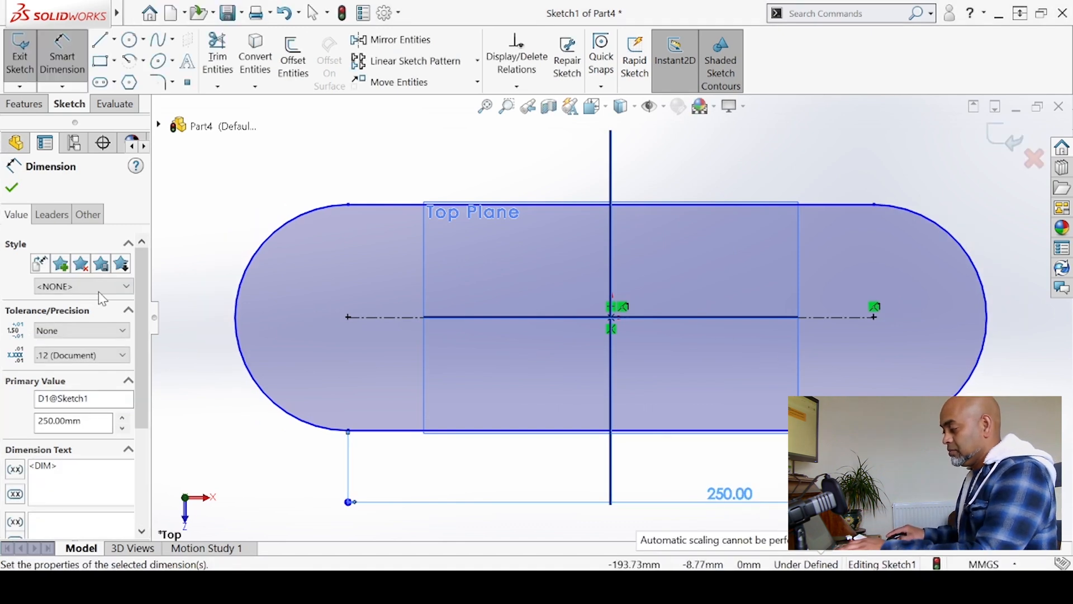
Dimension the slot's end arc to a radius of 80 mm and finish the sketch.
left_click(267, 244)
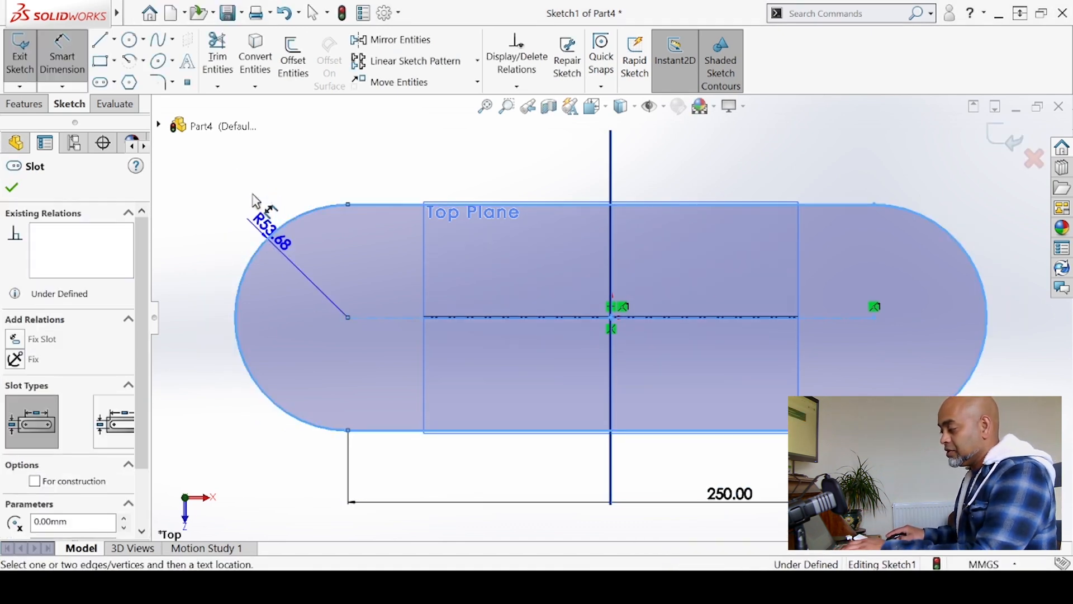
left_click(254, 200)
type("80")
key("Return")
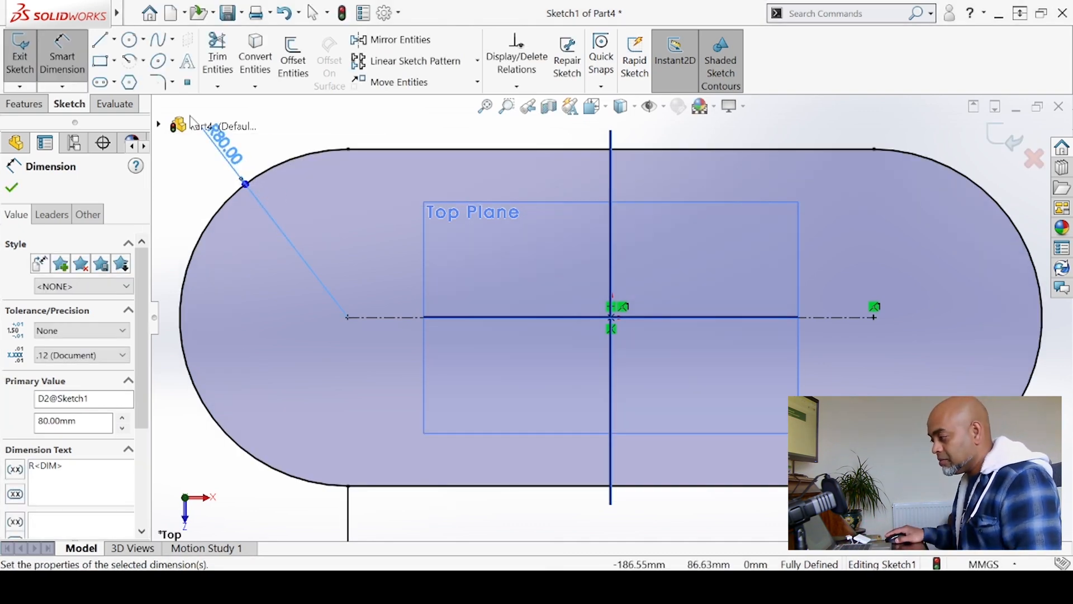
left_click(28, 58)
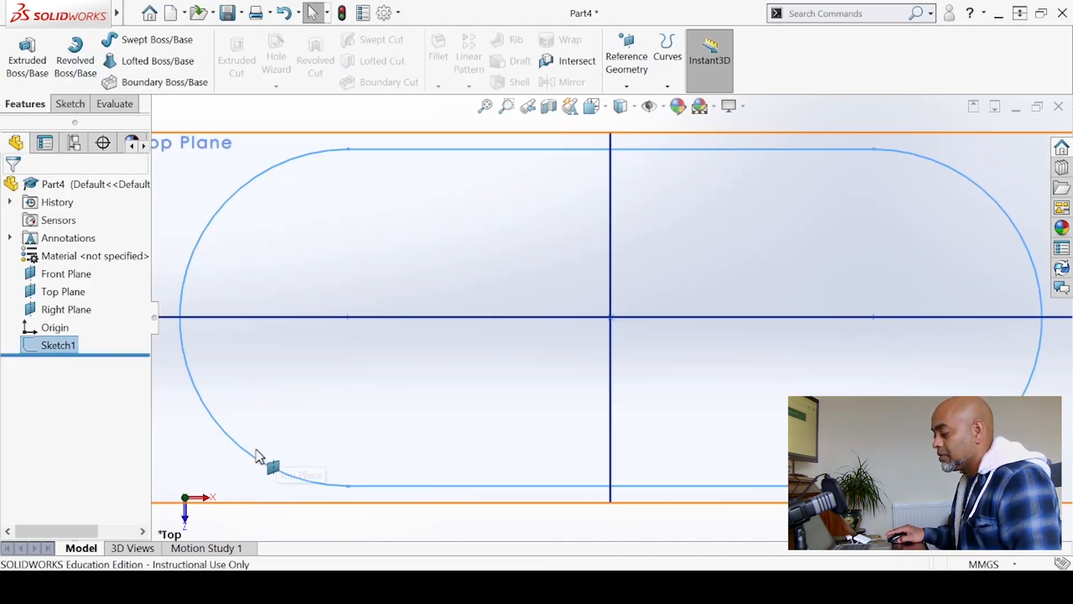
Extrude the slot sketch upward as a boss with a blind depth of 100 mm.
right_click_drag(235, 455, 384, 369)
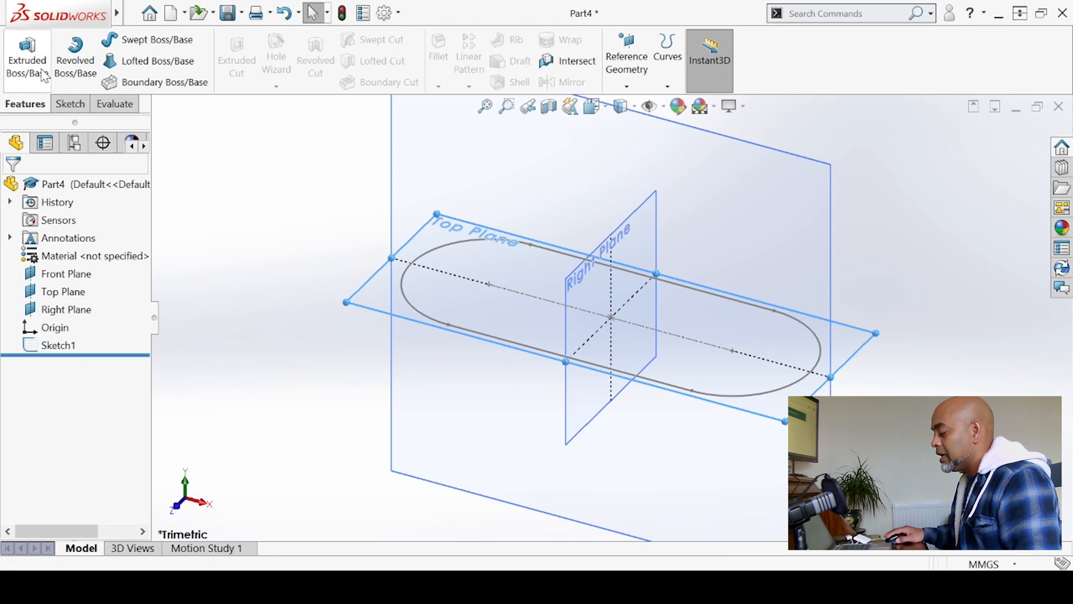
left_click(44, 77)
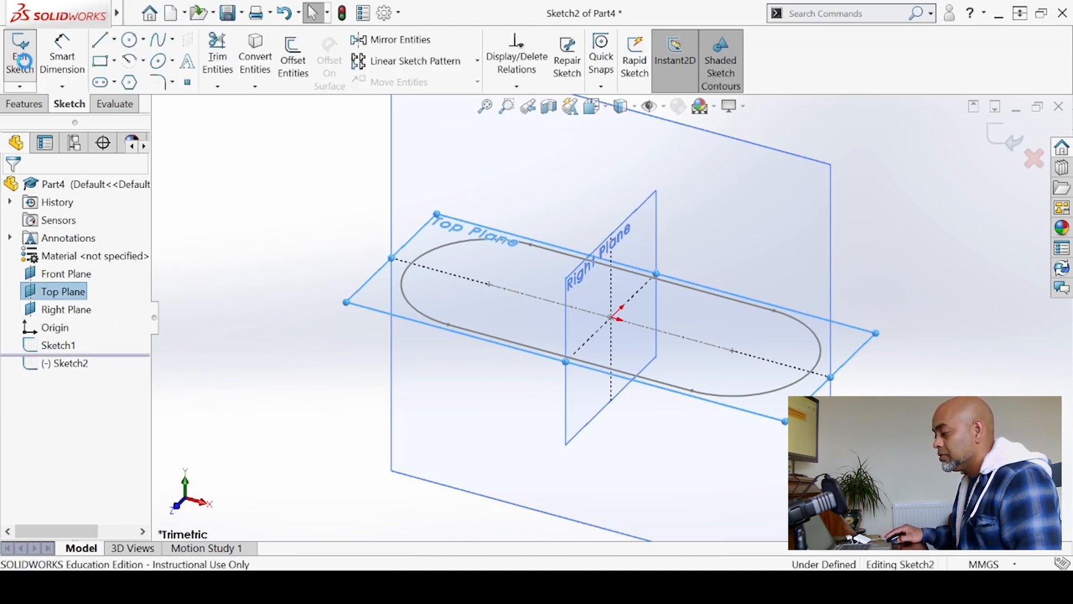
left_click(24, 61)
left_click(56, 345)
left_click(24, 52)
type("100")
key("Return")
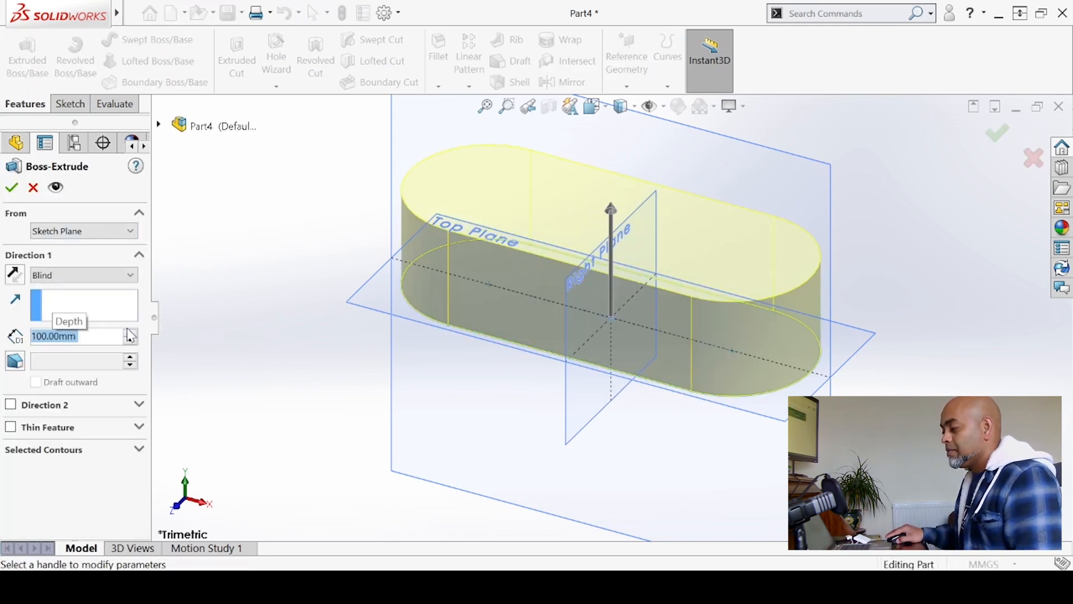
left_click(11, 187)
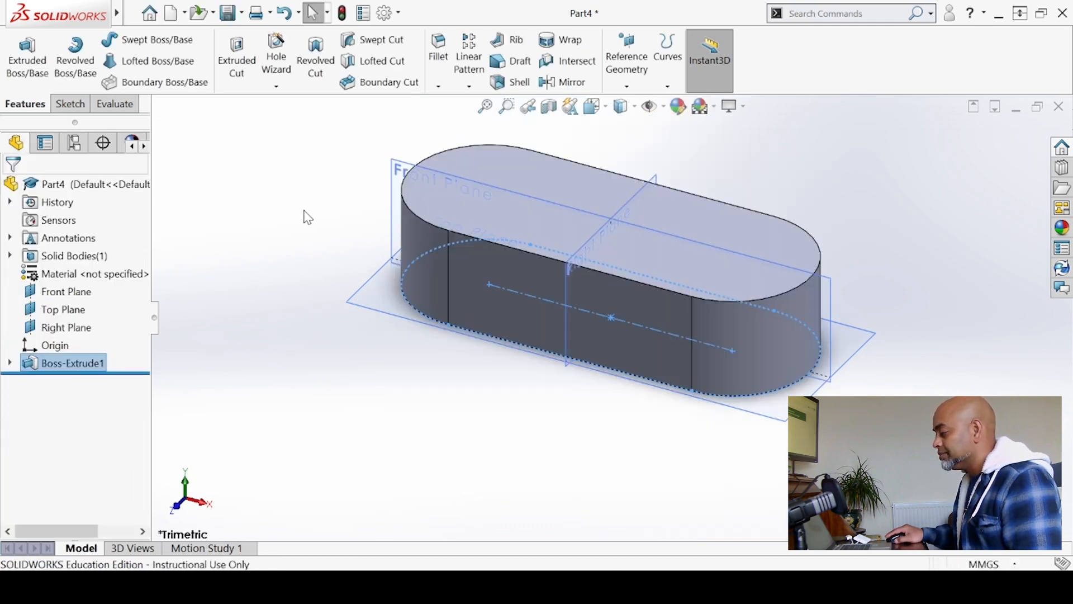
Set up a Hole Wizard hole of type Counterbore with size M20.
scroll(619, 168, "down", 3)
scroll(628, 222, "up", 3)
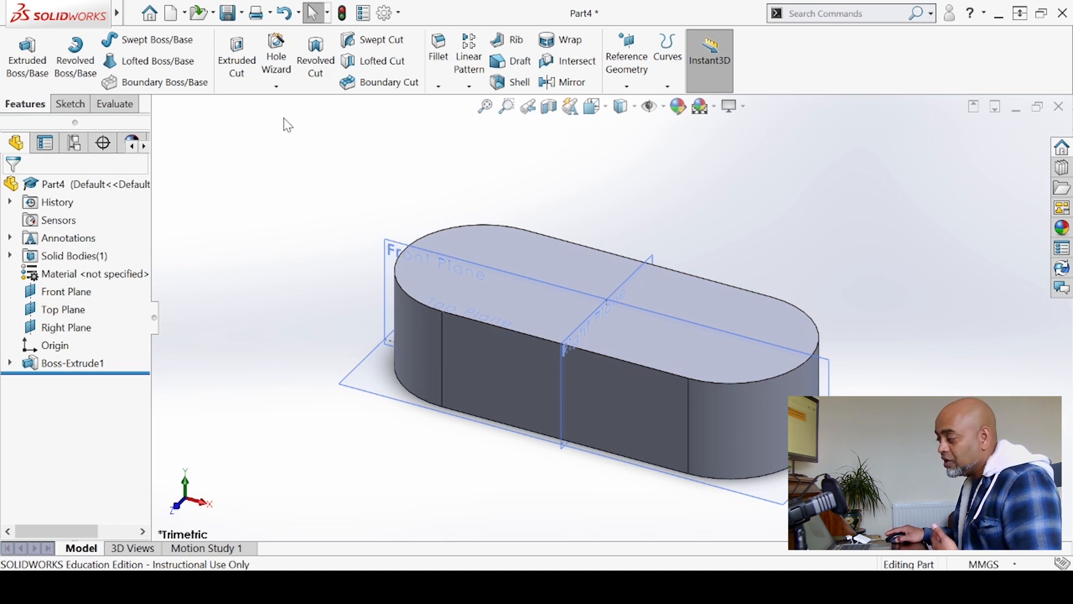
left_click(277, 67)
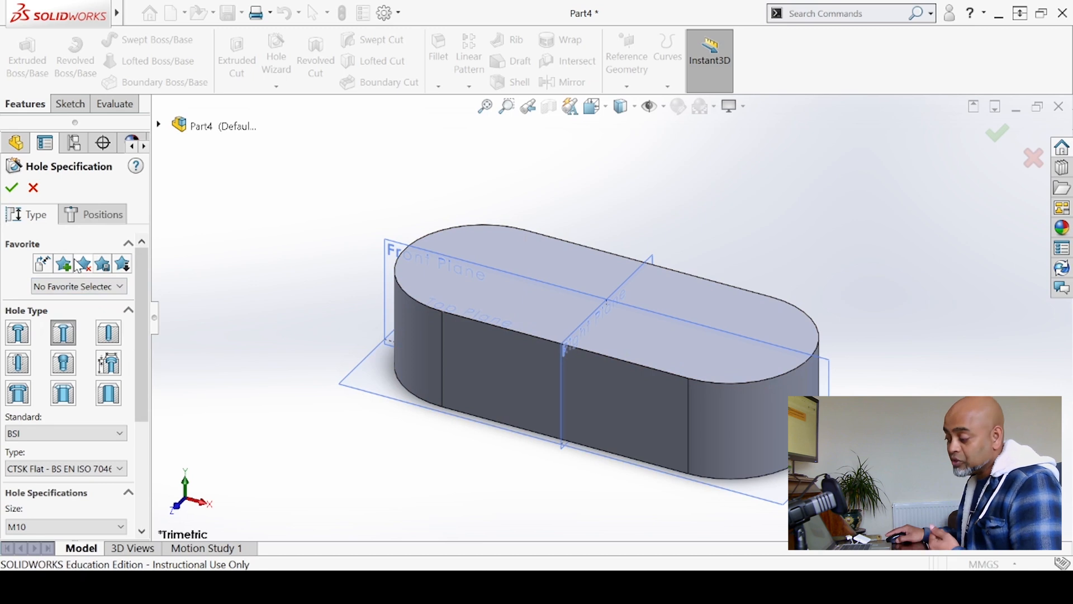
scroll(140, 321, "down", 2)
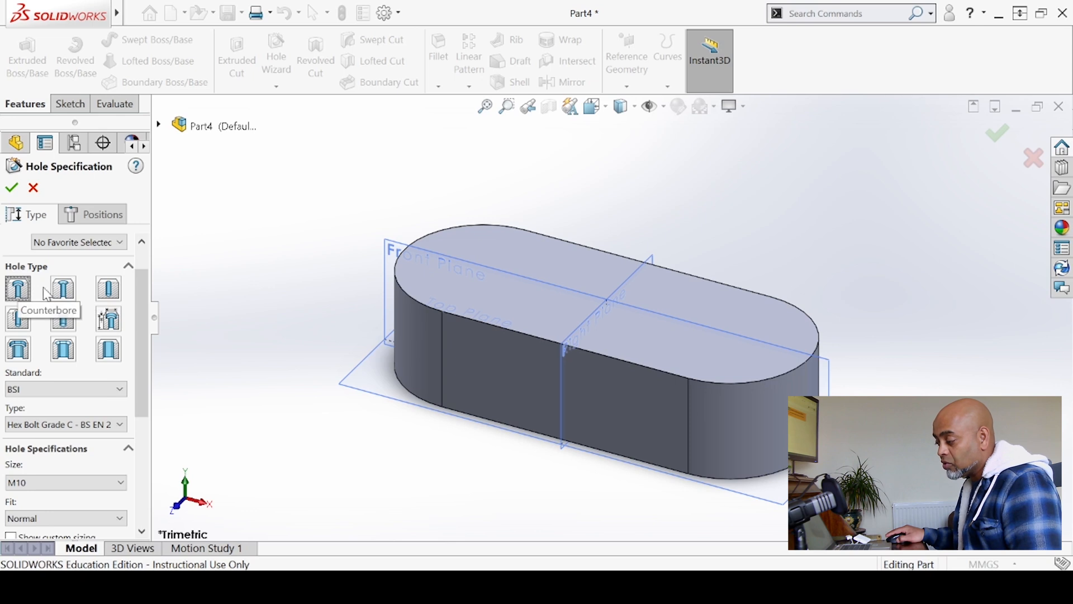
scroll(132, 357, "down", 5)
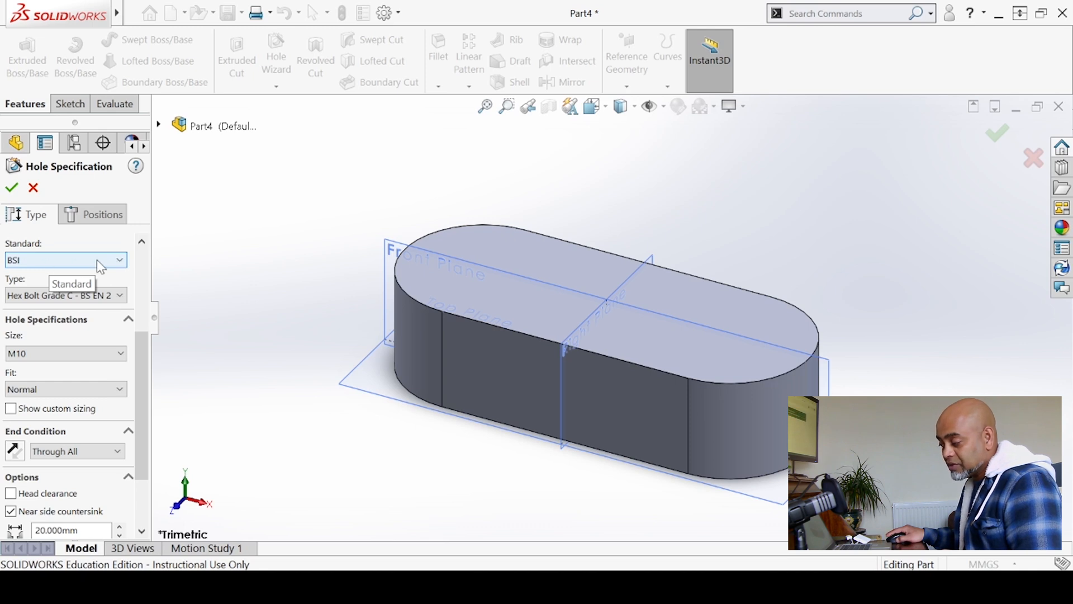
left_click(105, 353)
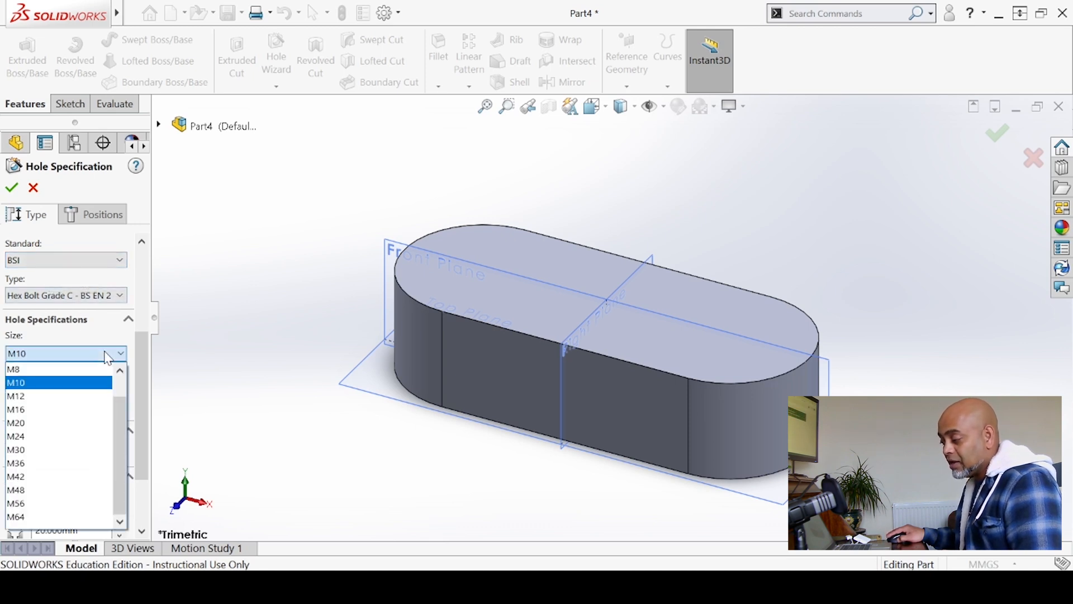
left_click(26, 424)
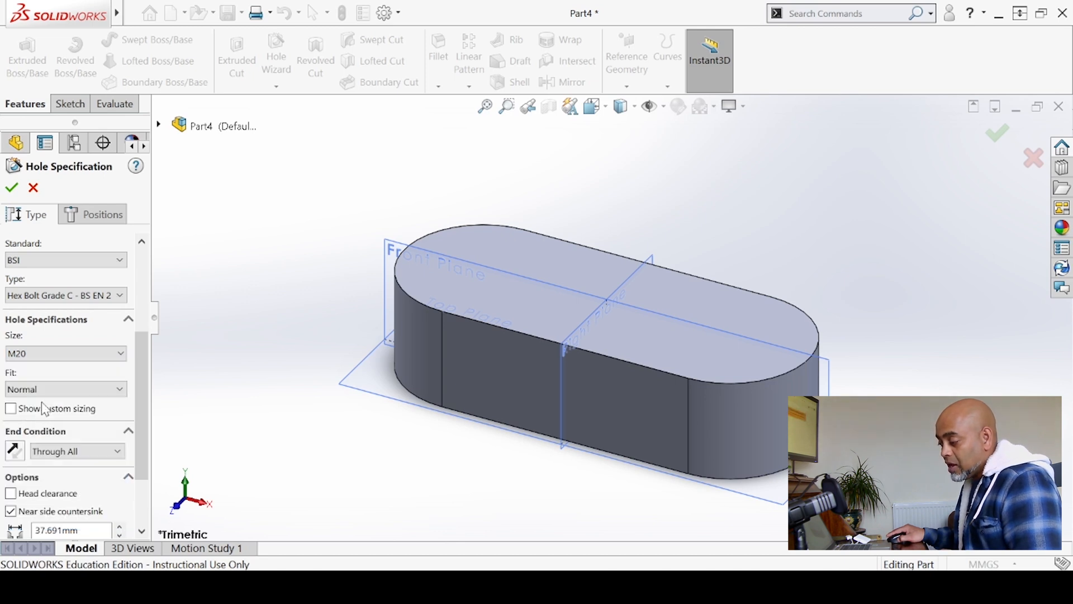
Keep the hole's fit at Normal and set its end condition to Blind.
left_click_drag(138, 359, 138, 403)
left_click(61, 299)
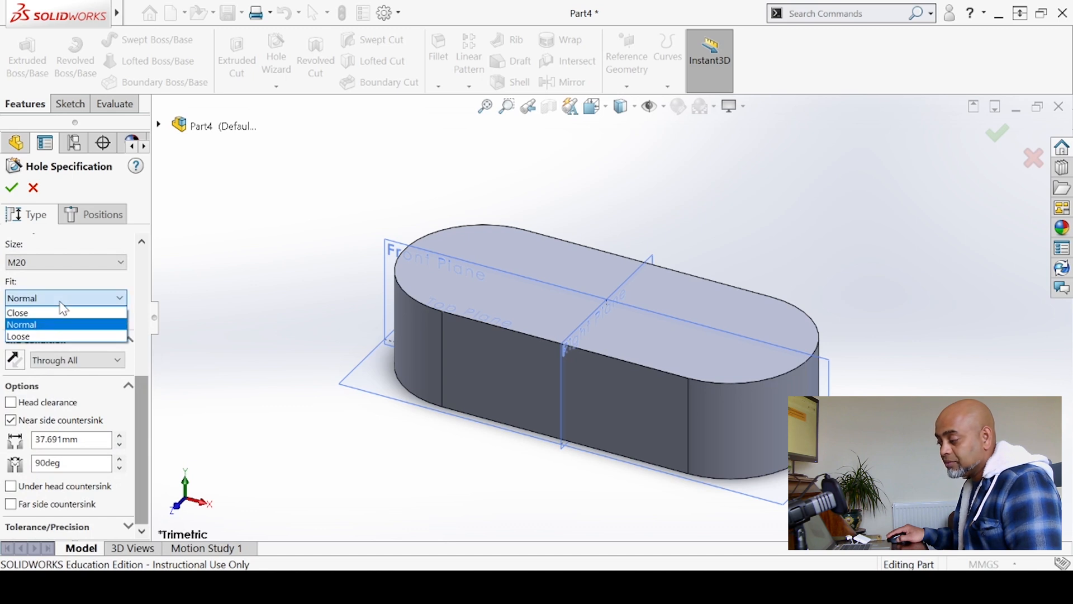
left_click(61, 303)
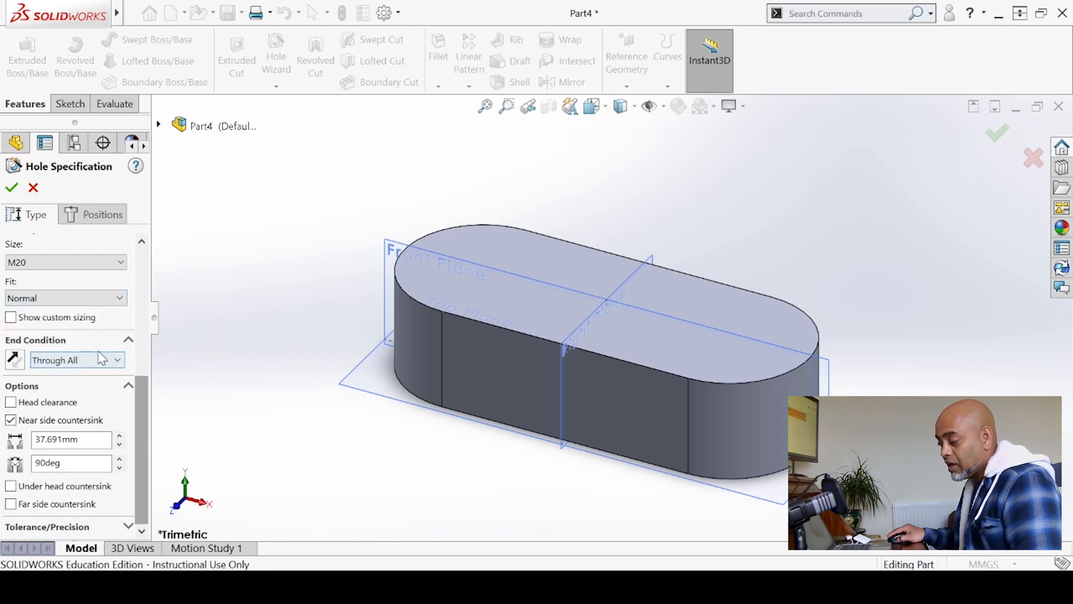
left_click(56, 359)
left_click(54, 375)
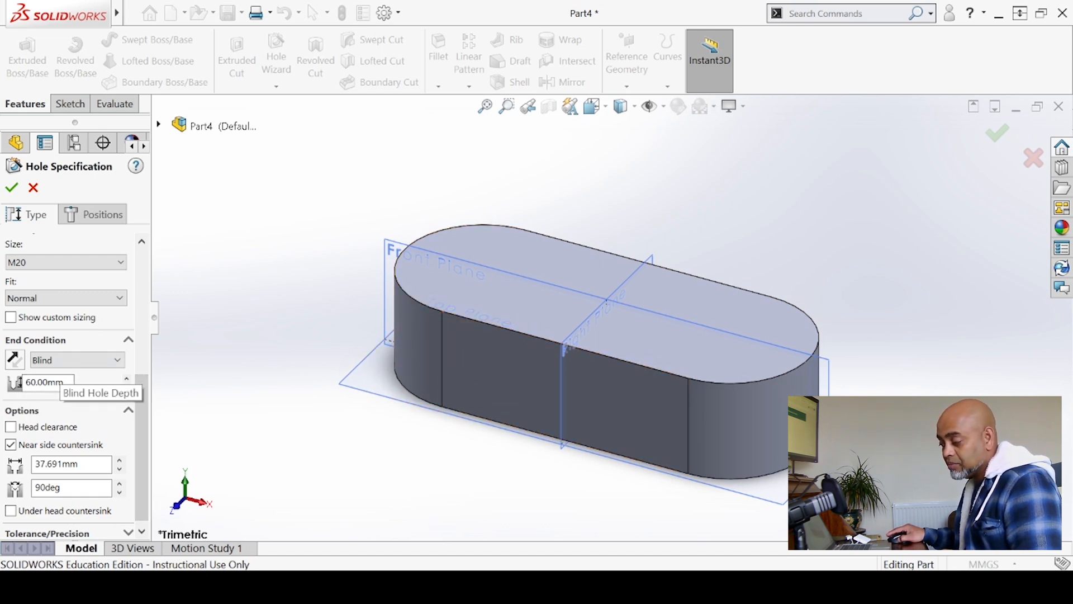
scroll(134, 400, "down", 1)
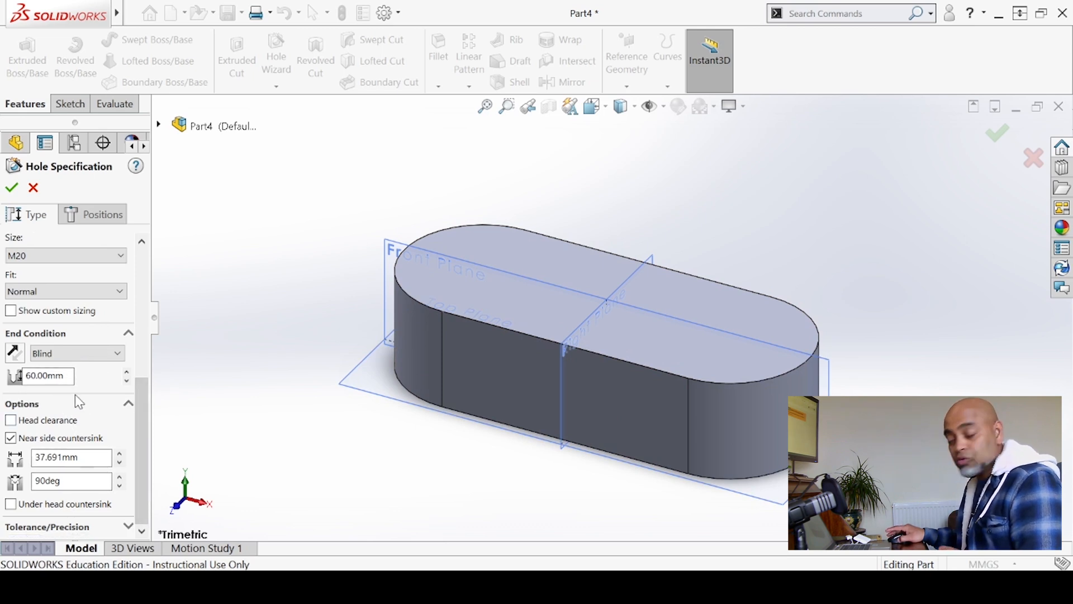
Place two counterbore holes freehand on the block's top face, one at about X -143, Y 22 mm and one near the origin.
left_click(88, 221)
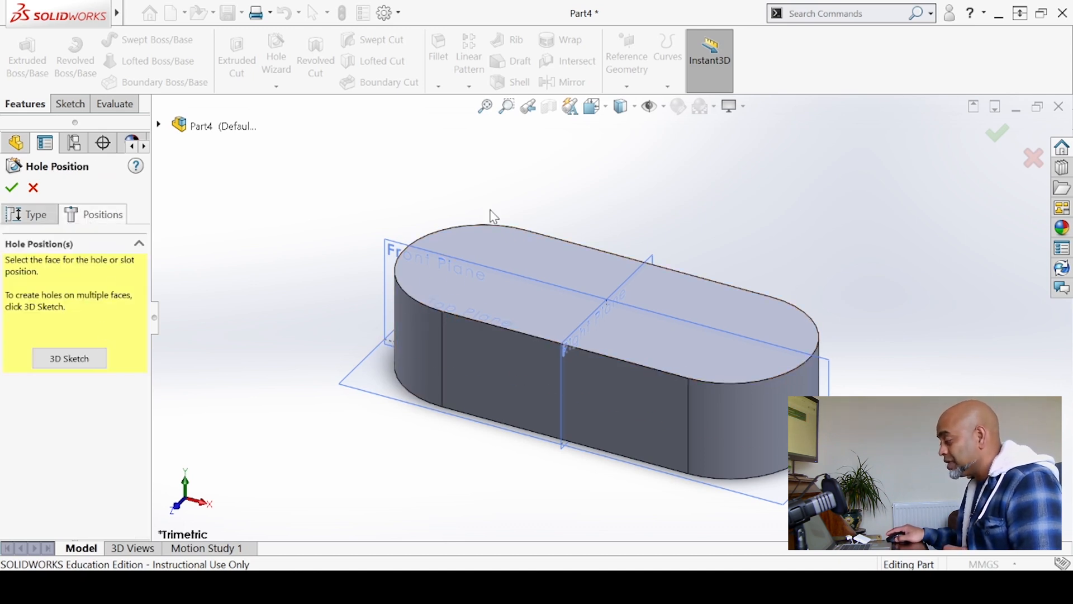
scroll(761, 244, "down", 1)
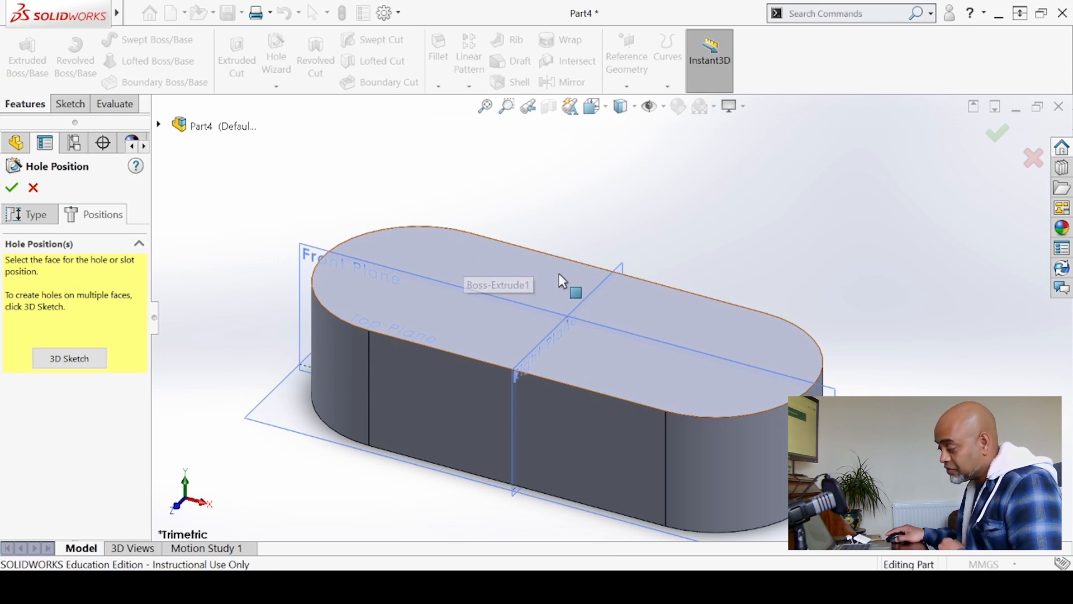
left_click(457, 261)
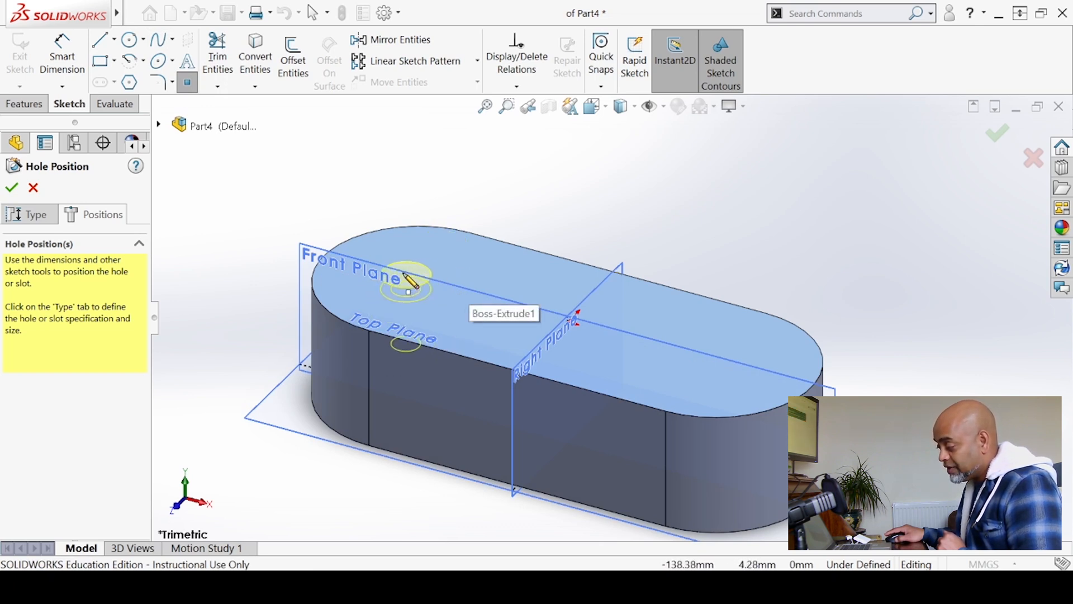
left_click(442, 247)
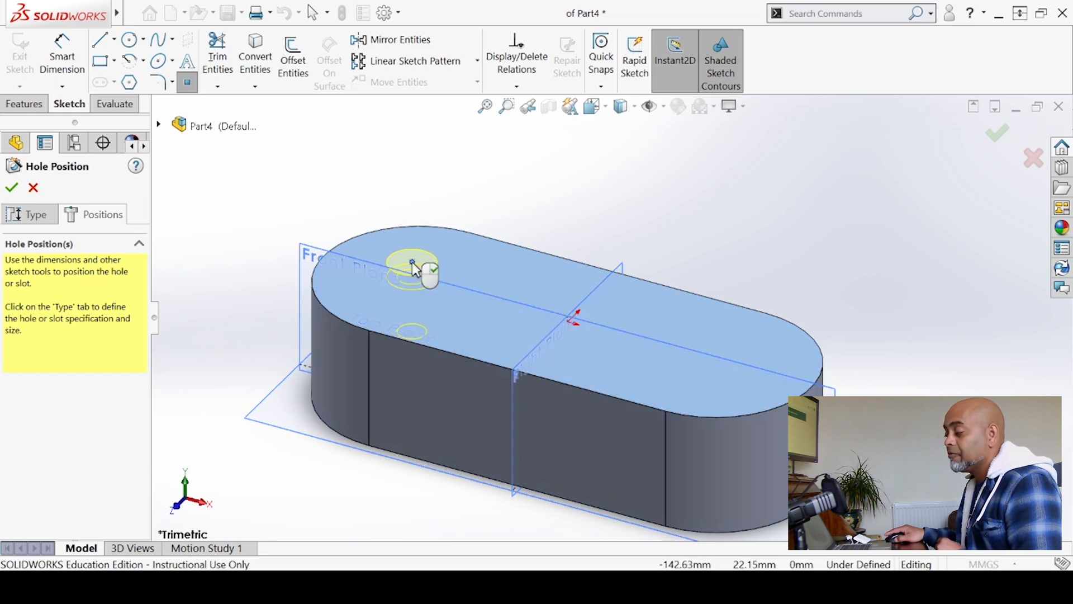
left_click(412, 261)
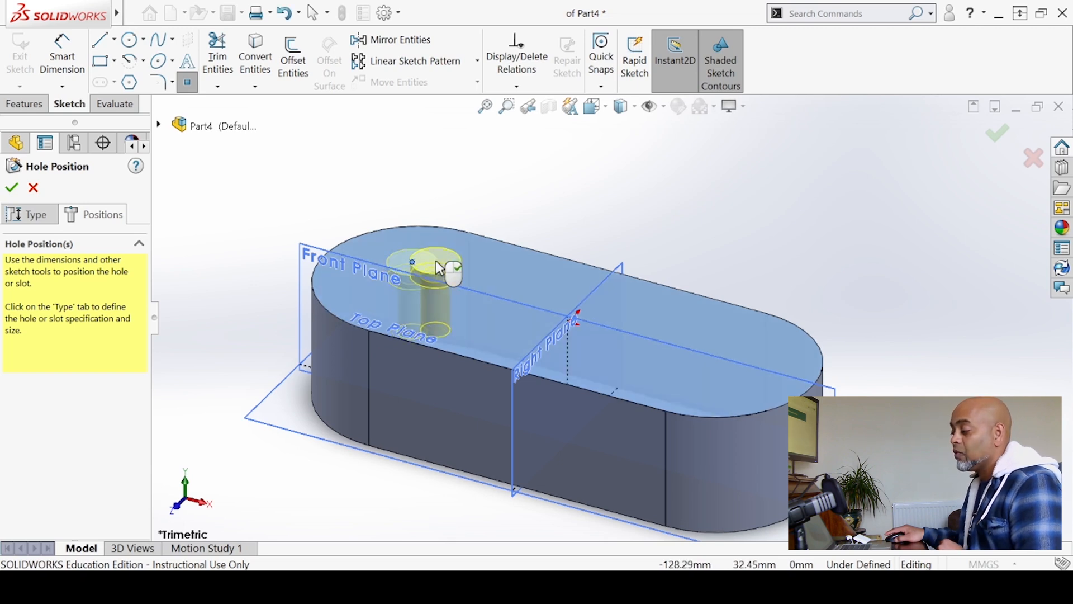
left_click(550, 319)
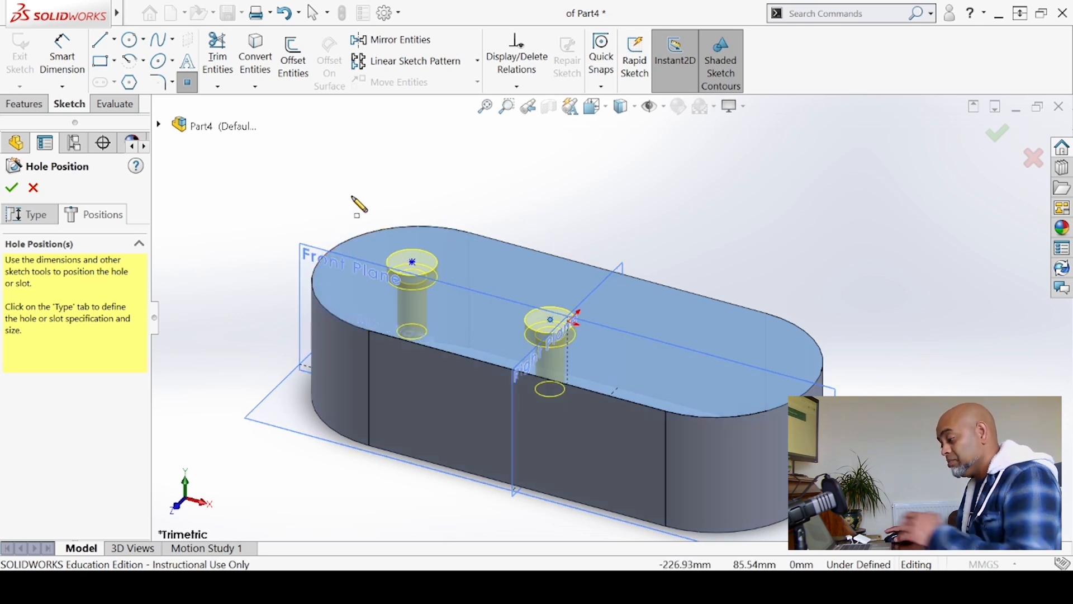
key("Escape")
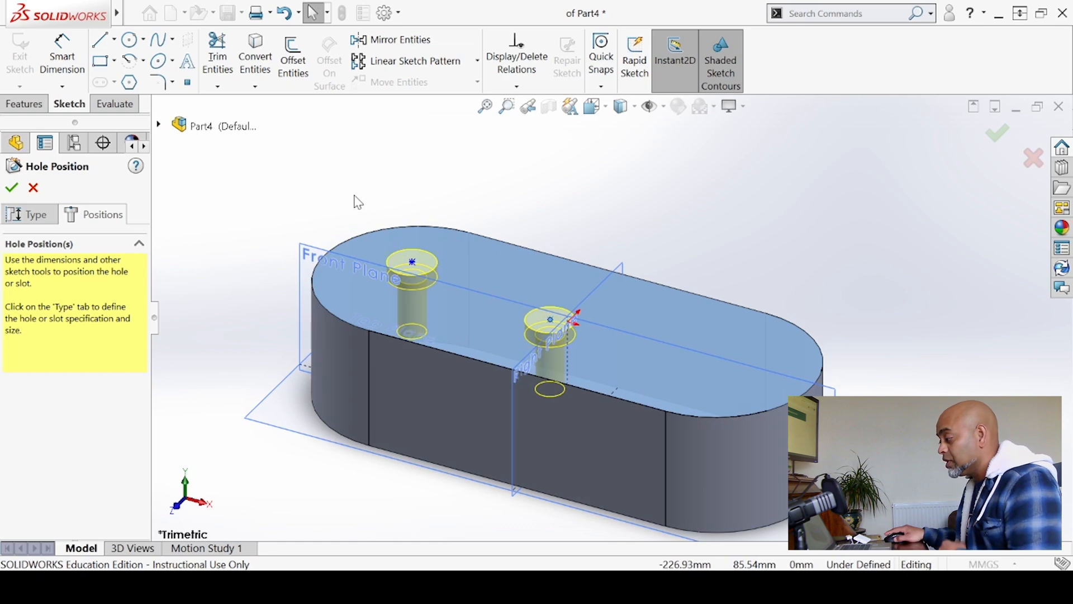
Make the centre point of the counterbore hole near the middle coincident with the origin, working in the Top view.
left_click(594, 106)
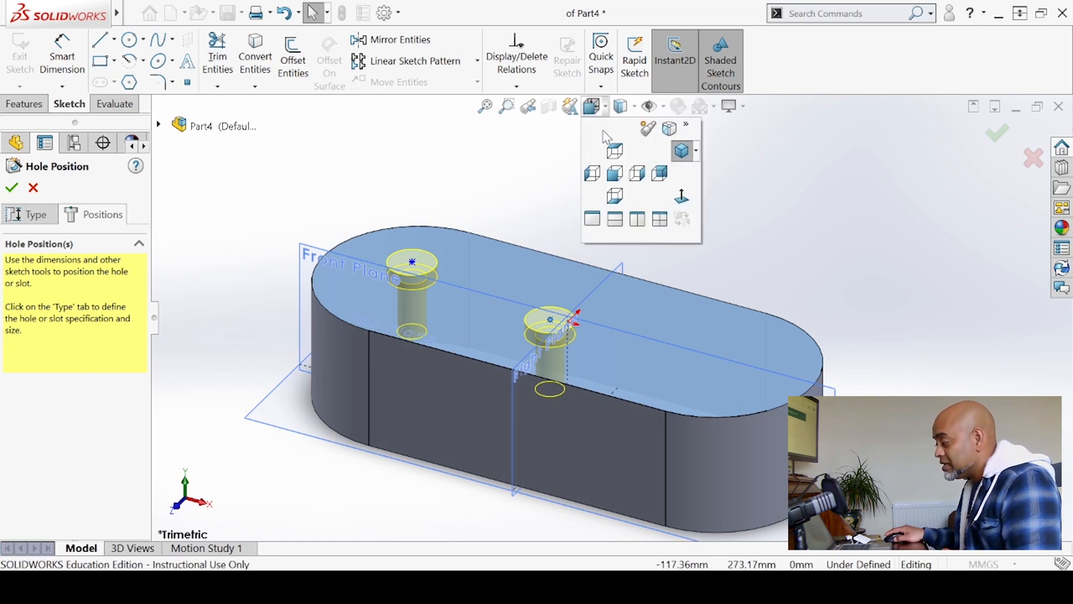
left_click(615, 155)
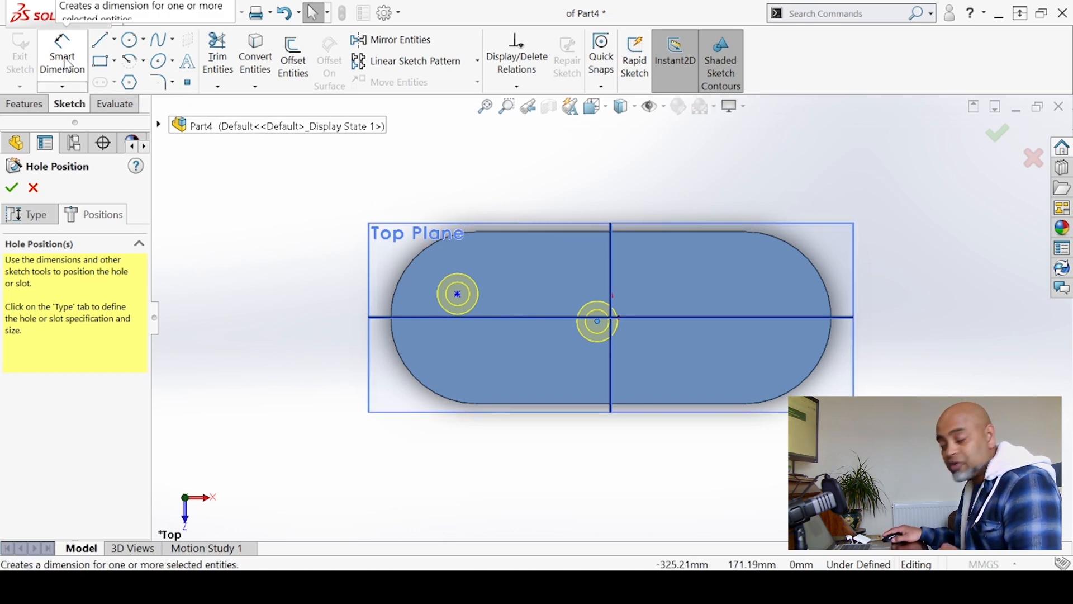
scroll(563, 208, "down", 2)
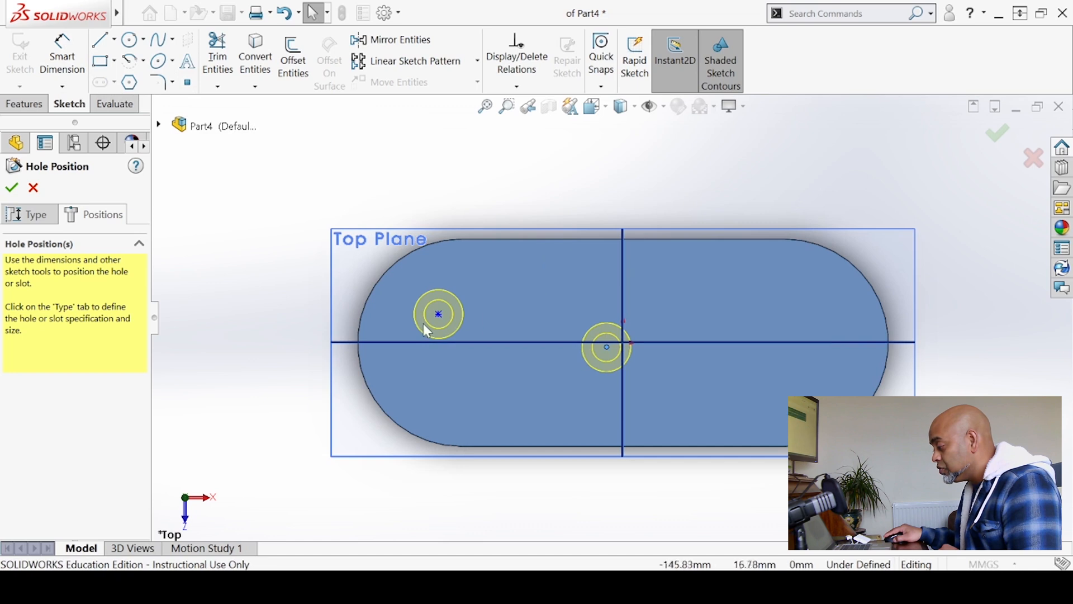
left_click(606, 347)
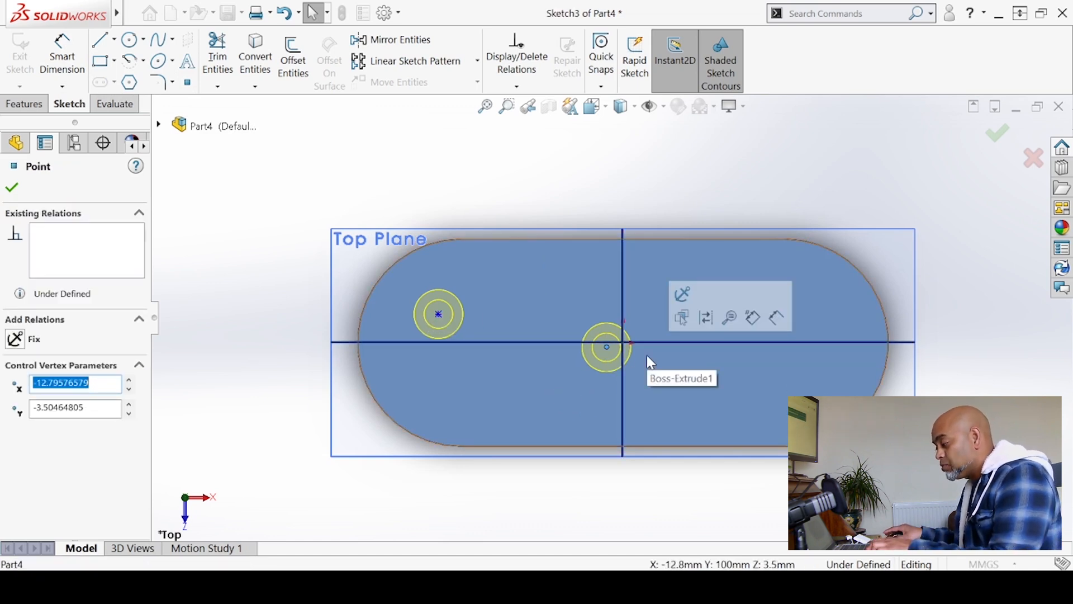
left_click(622, 341, "ctrl")
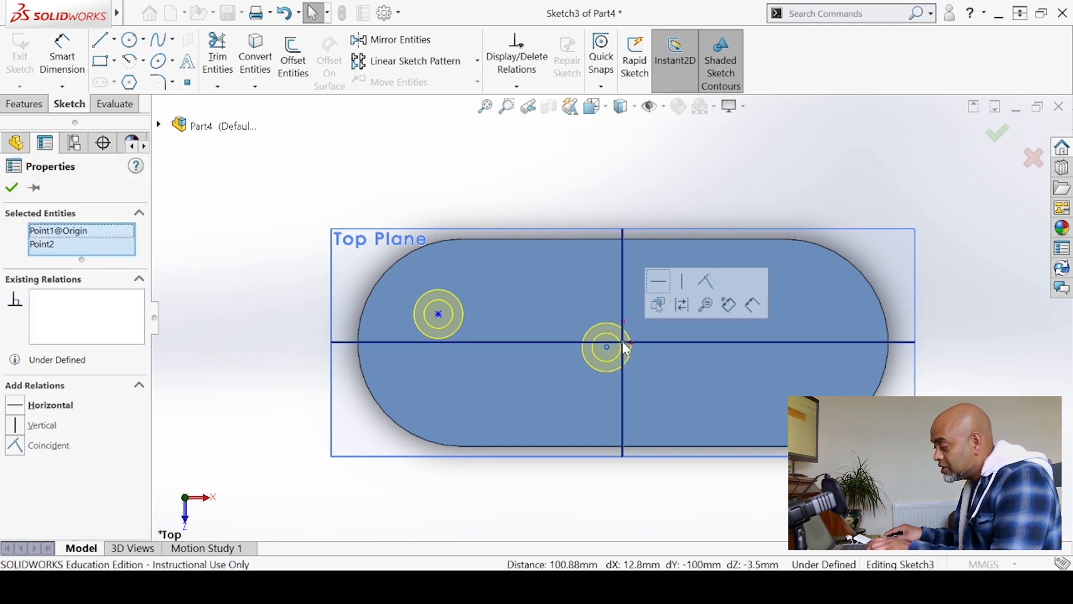
left_click(707, 290)
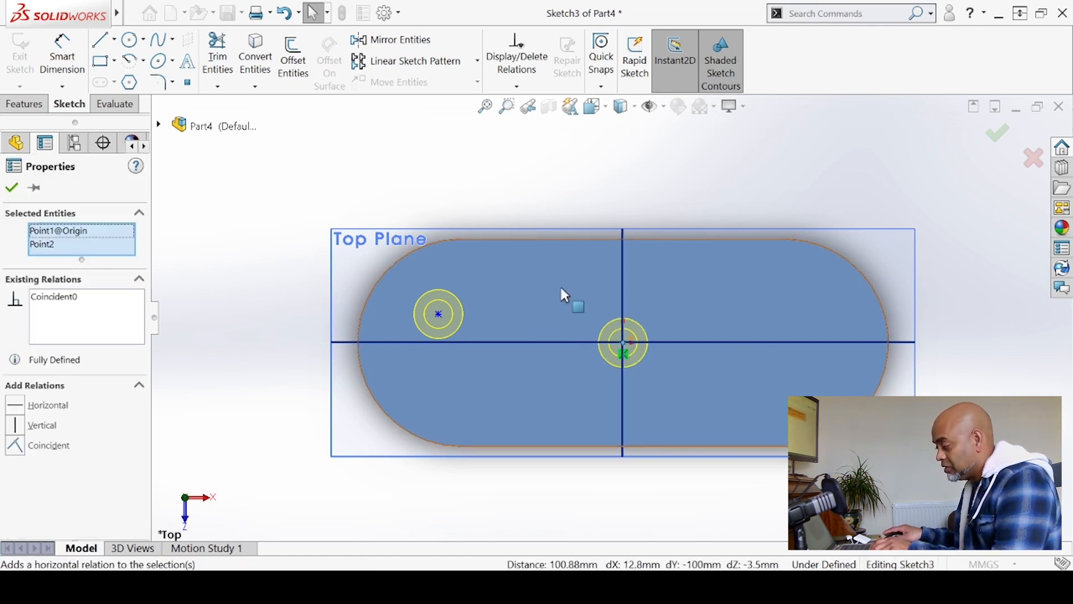
left_click(11, 189)
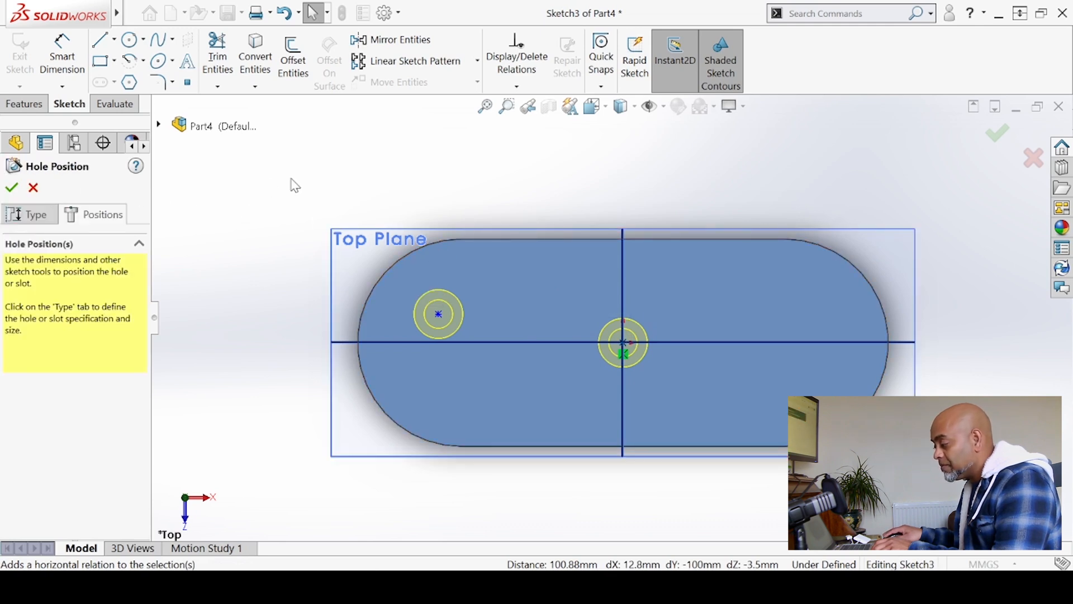
Make the other counterbore's centre point concentric with the nearest rounded end edge of the block and finish the hole feature.
left_click(439, 314)
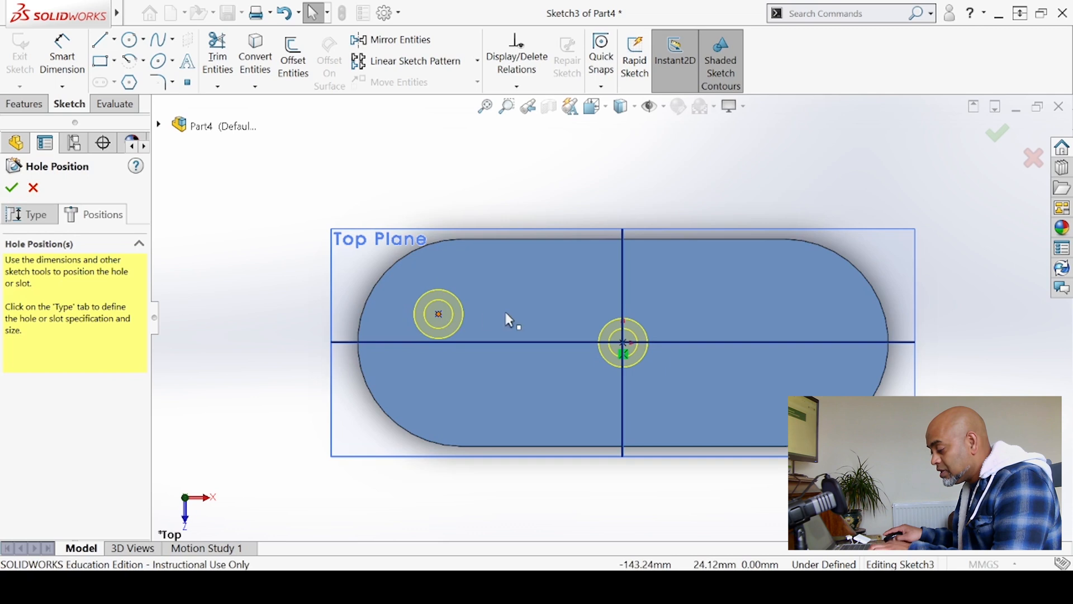
left_click(397, 264, "ctrl")
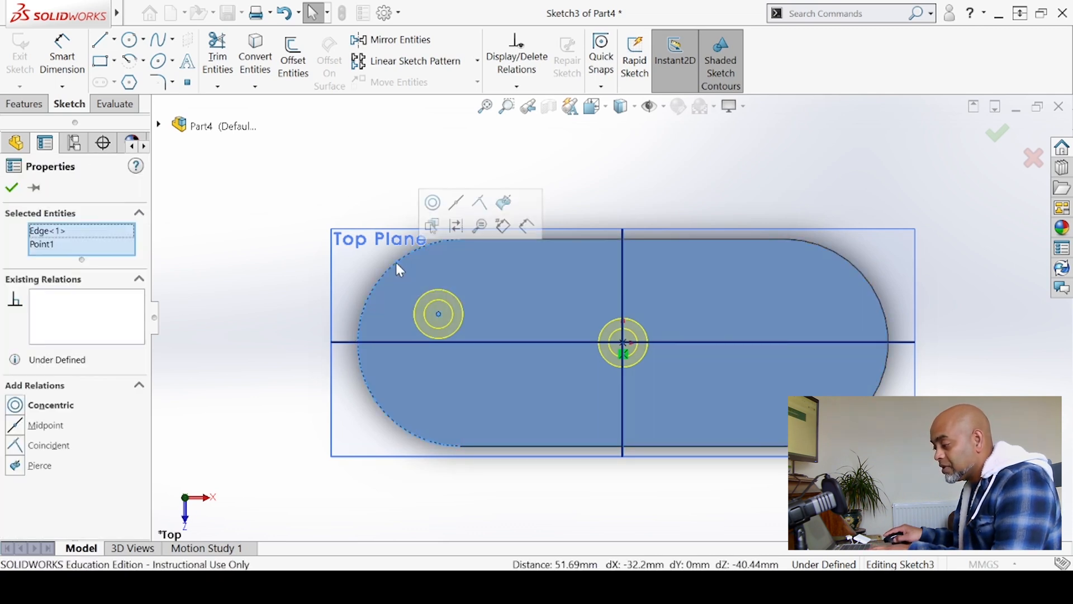
left_click(22, 415)
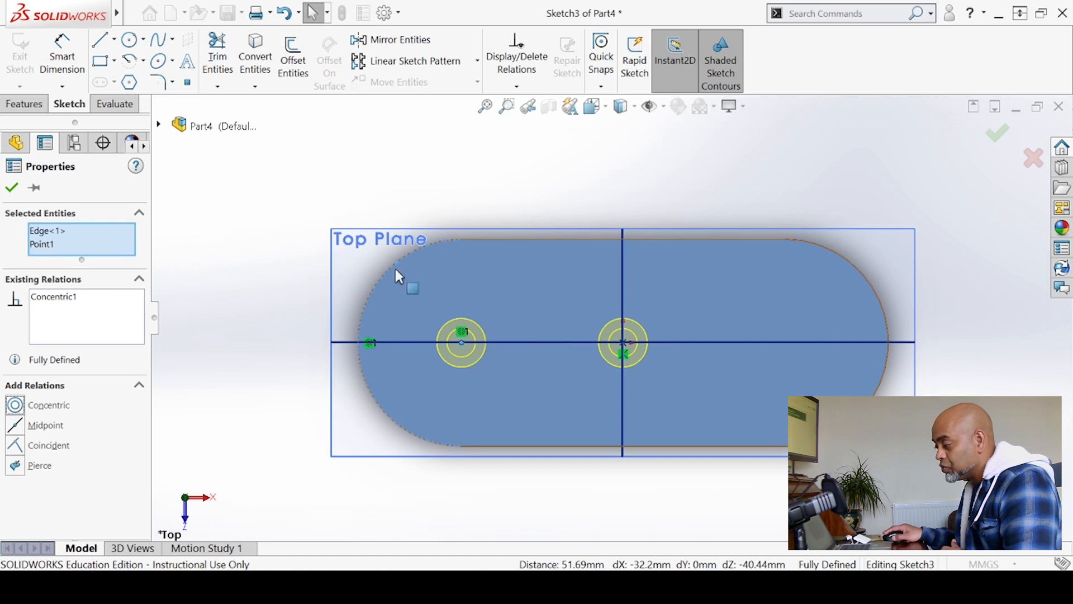
left_click(12, 188)
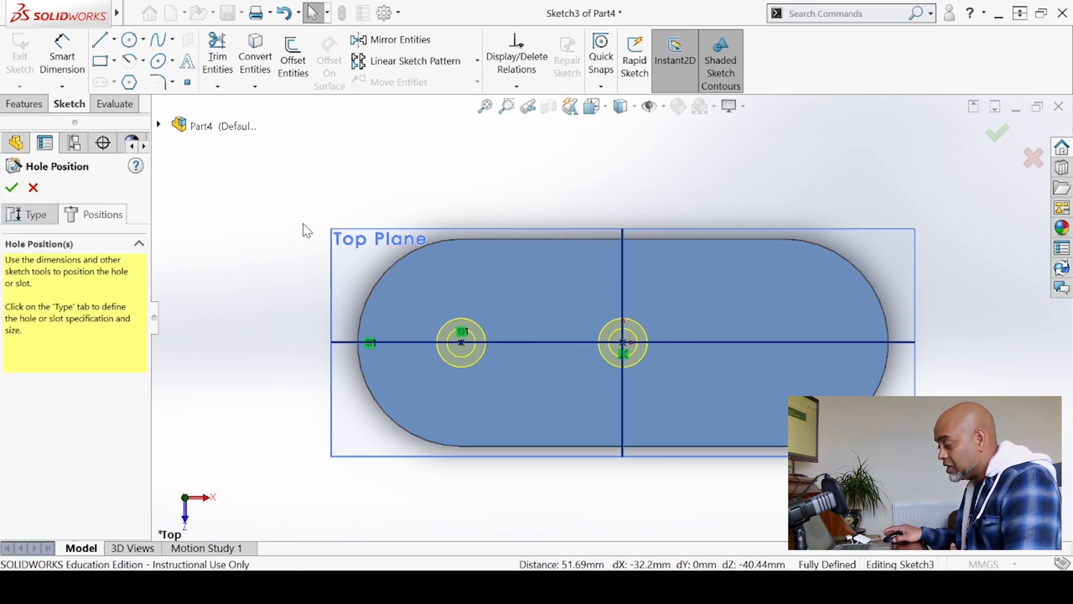
middle_click_drag(309, 401, 263, 253)
left_click(12, 188)
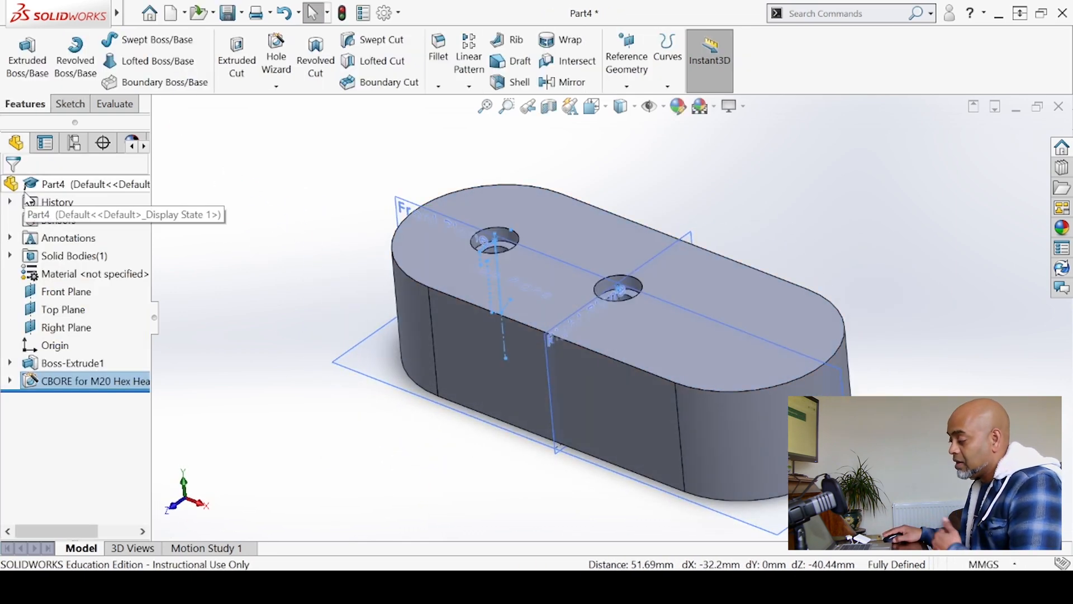
Section the block along the Front Plane and examine the profiles of both counterbore holes.
left_click(549, 107)
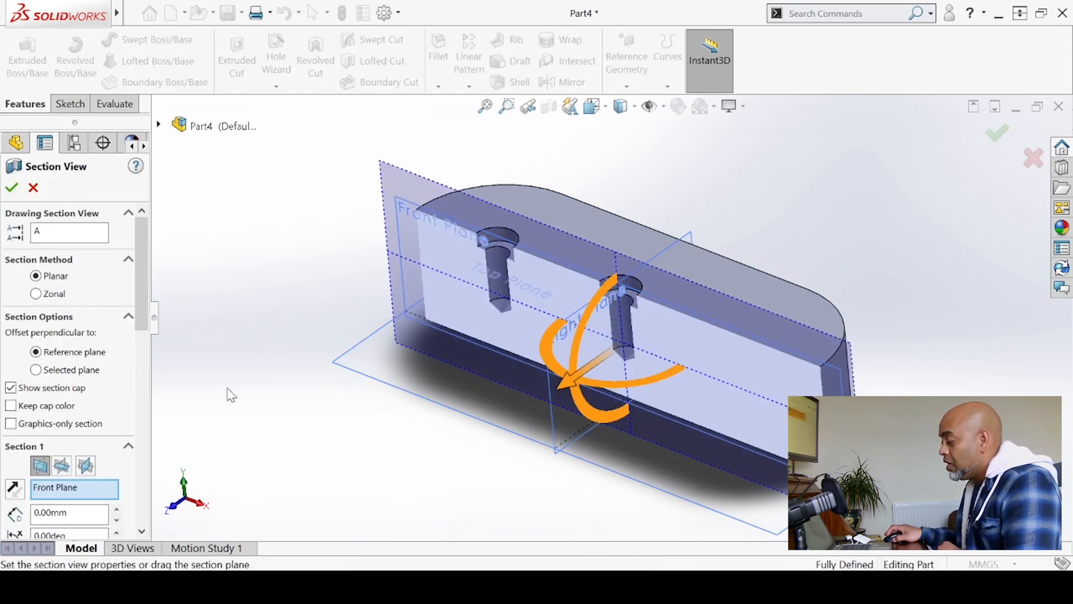
key("ctrl+1")
scroll(567, 382, "down", 5)
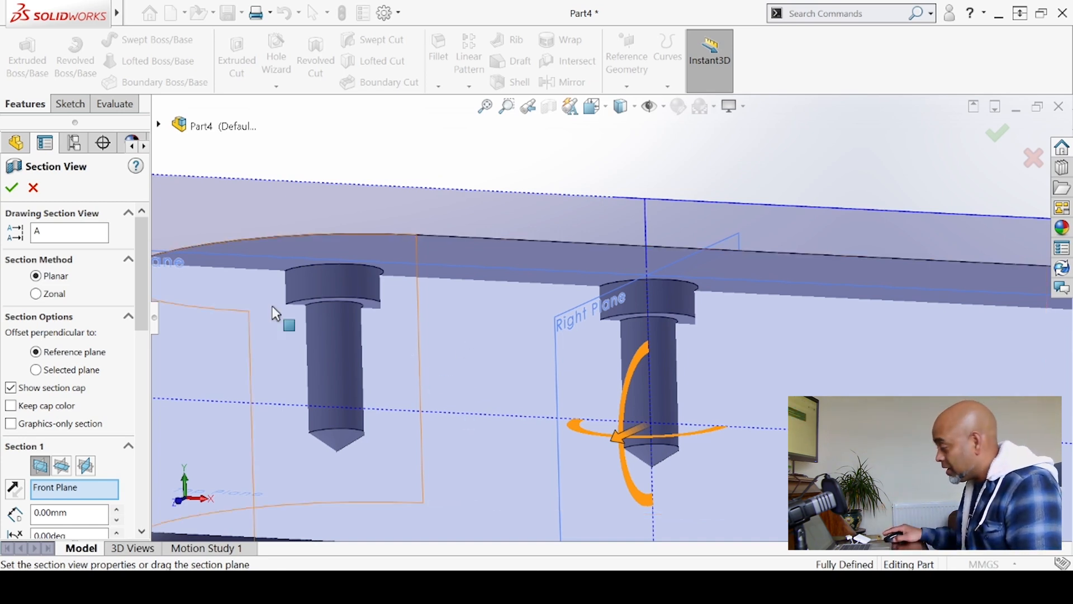
left_click(12, 188)
middle_click_drag(283, 189, 527, 340)
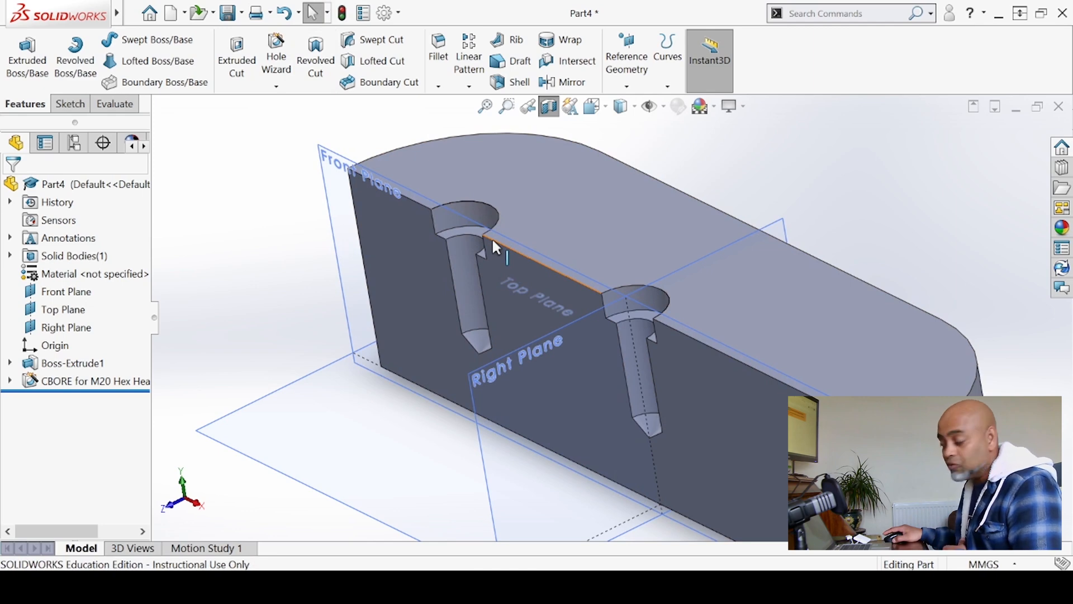
scroll(474, 232, "down", 4)
left_click(475, 292)
middle_click_drag(495, 232, 501, 267)
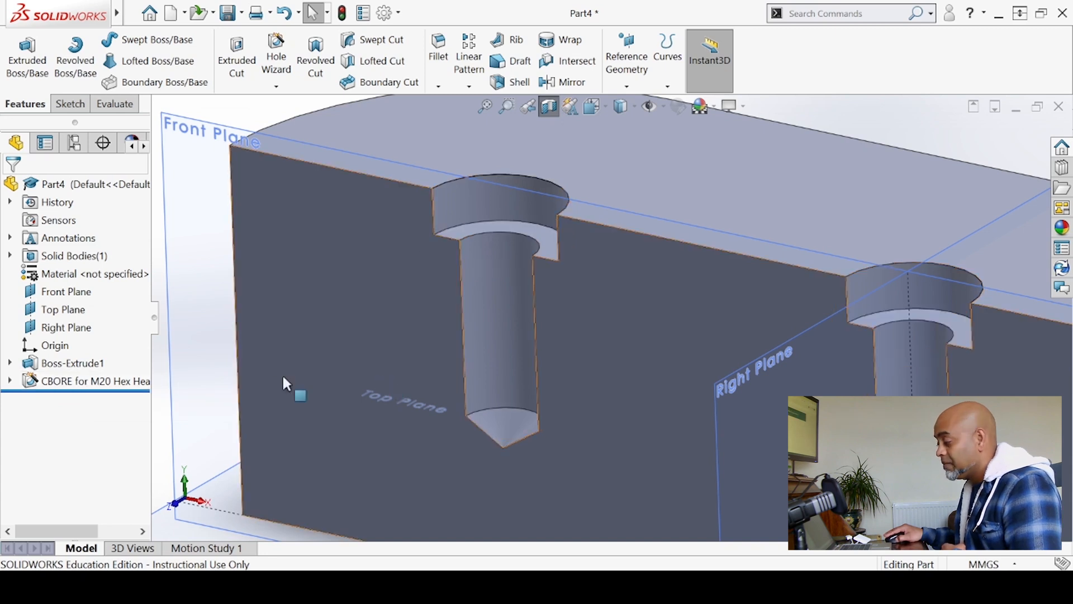
Display the counterbore feature's dimensions, and switch the Front Plane section view off and on again.
left_click(91, 385)
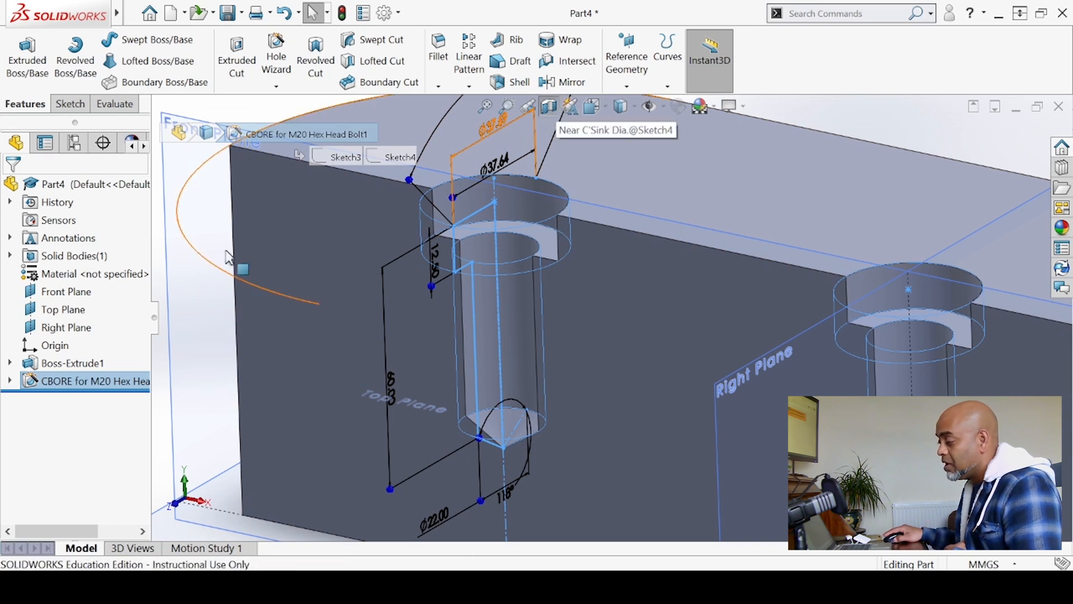
left_click(550, 107)
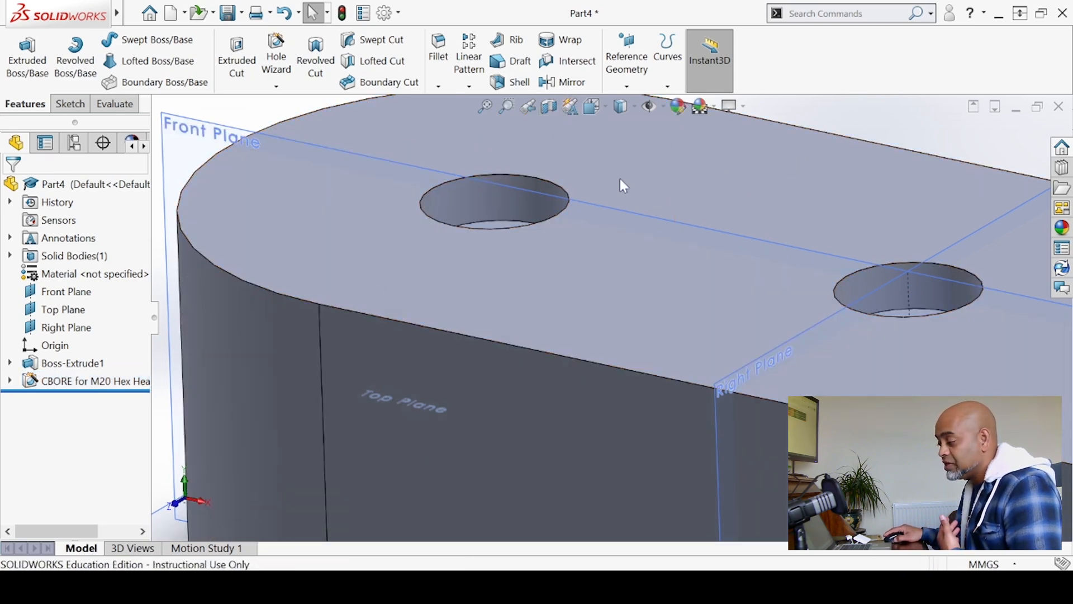
left_click(546, 107)
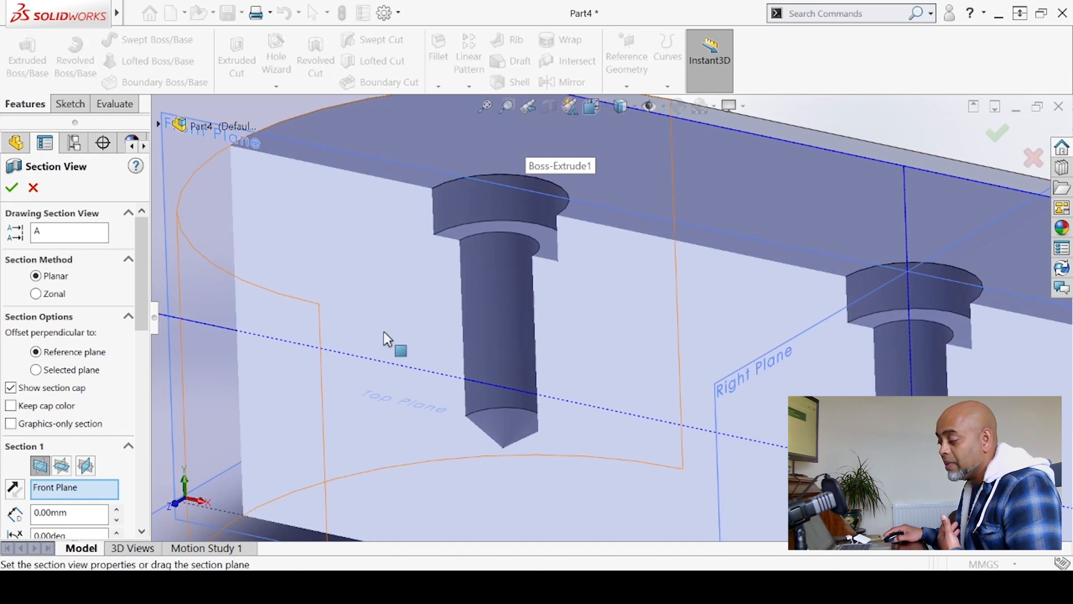
left_click(11, 188)
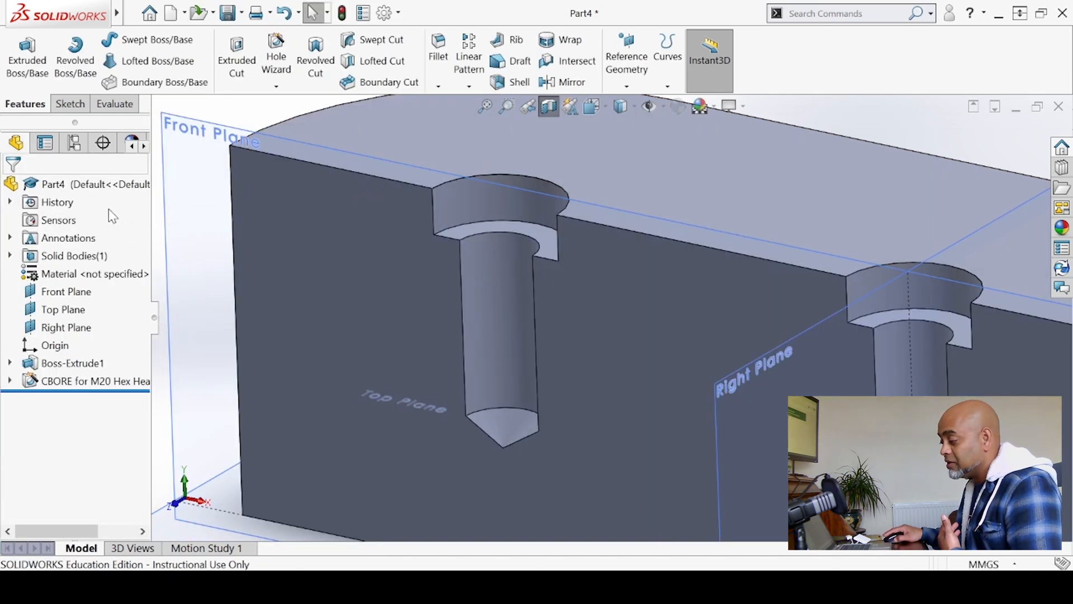
Edit the M20 counterbore hole feature and set its blind depth to 70 mm.
left_click(79, 380)
left_click(100, 339)
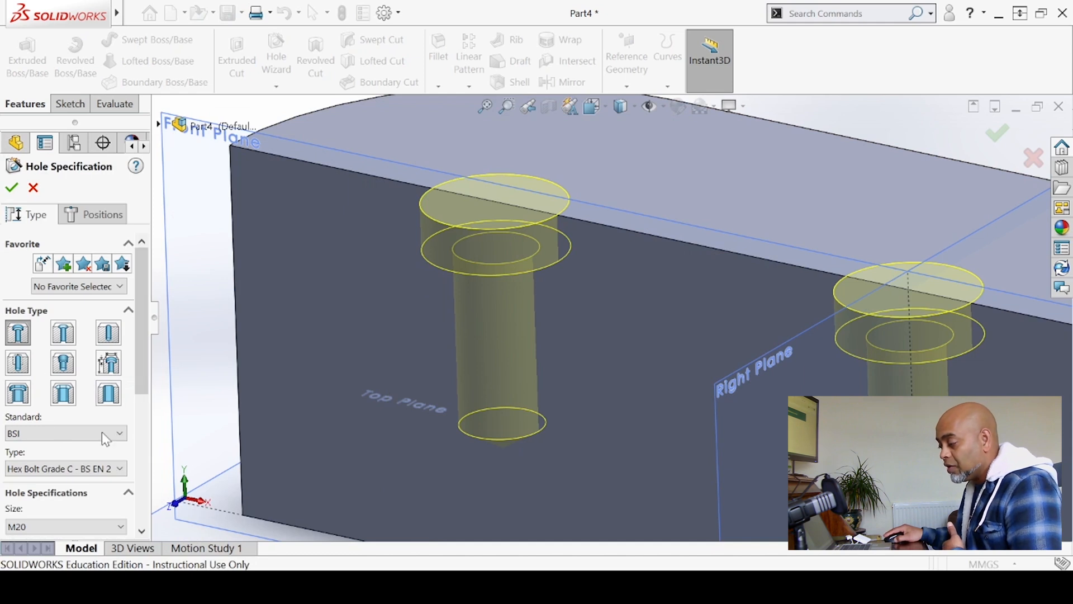
left_click_drag(139, 361, 144, 528)
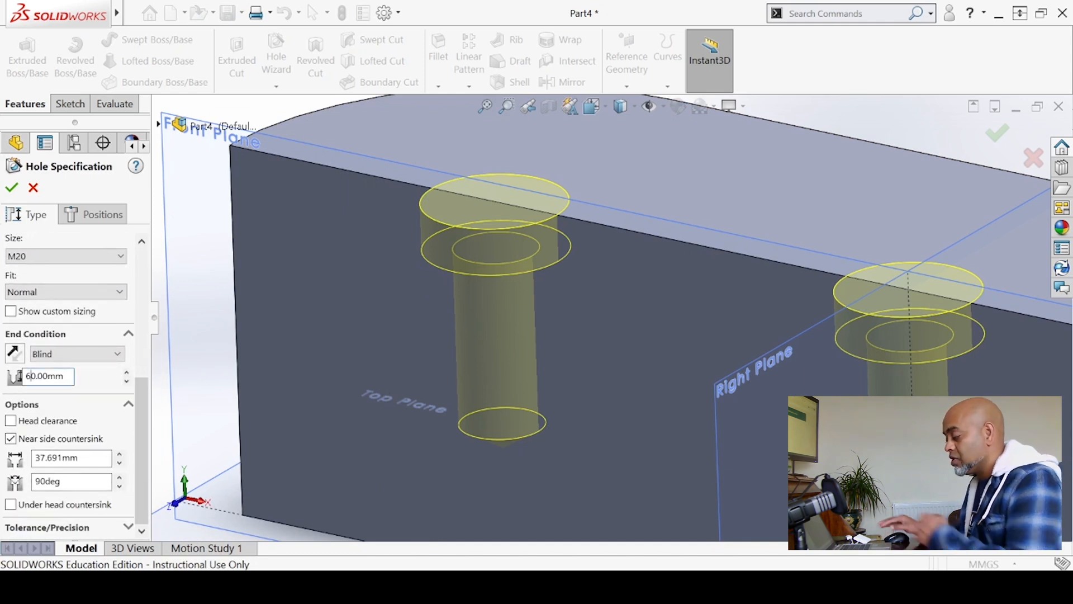
key("BackSpace")
type("7")
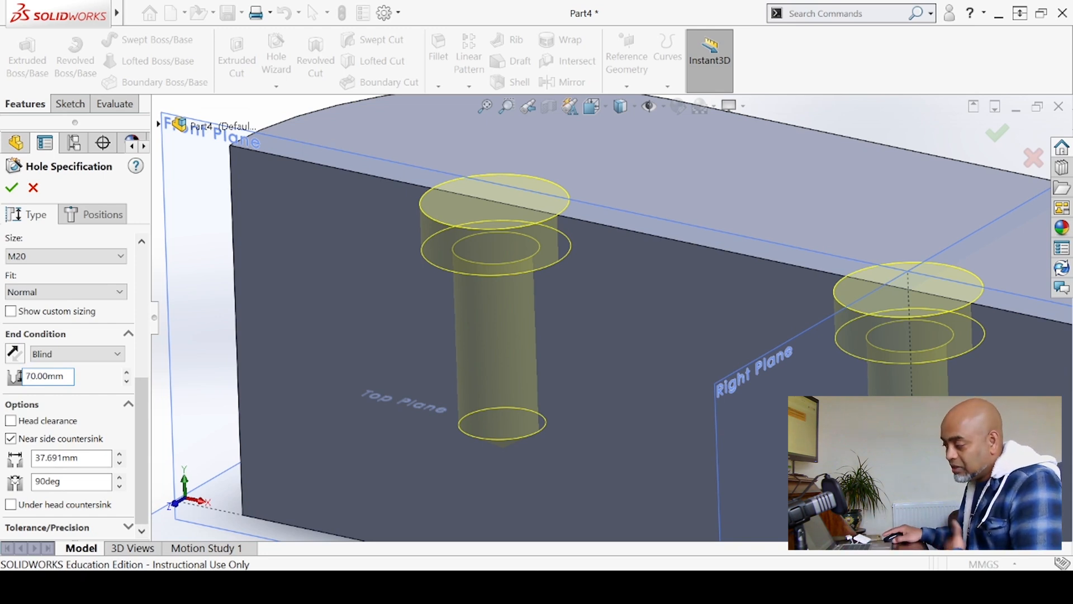
left_click(13, 188)
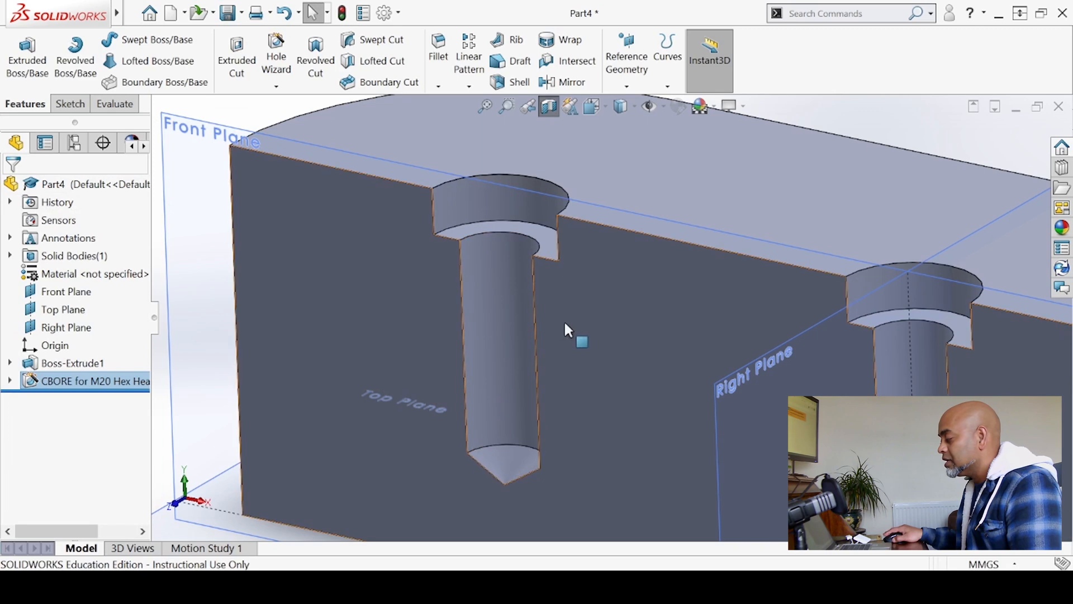
Inspect the deepened counterbore holes in the section view and turn the section view off.
scroll(670, 319, "up", 4)
scroll(683, 323, "down", 1)
scroll(620, 333, "up", 2)
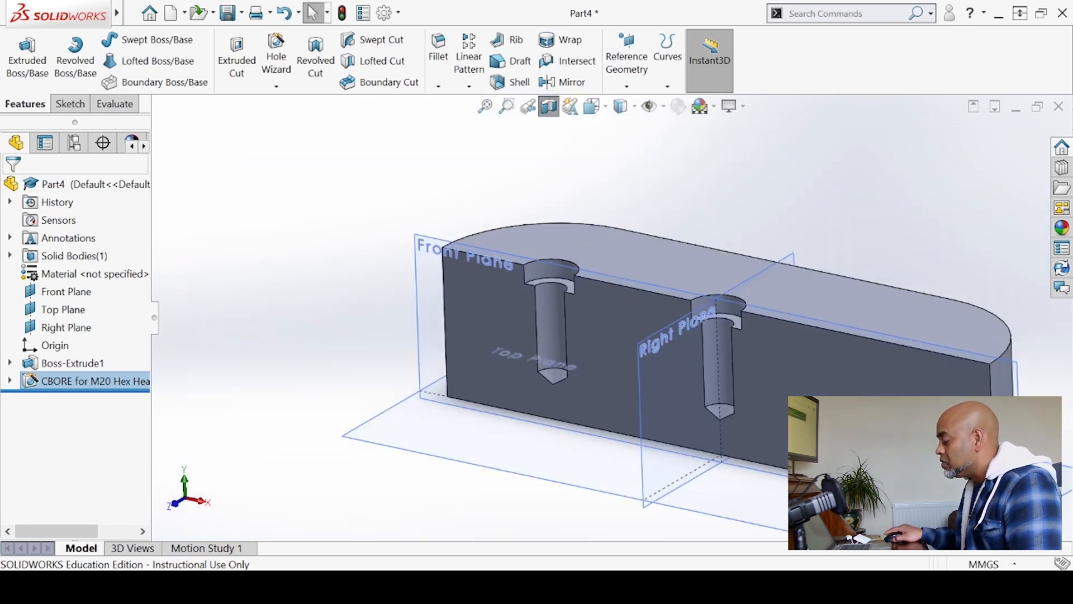
scroll(826, 375, "down", 1)
left_click(217, 258)
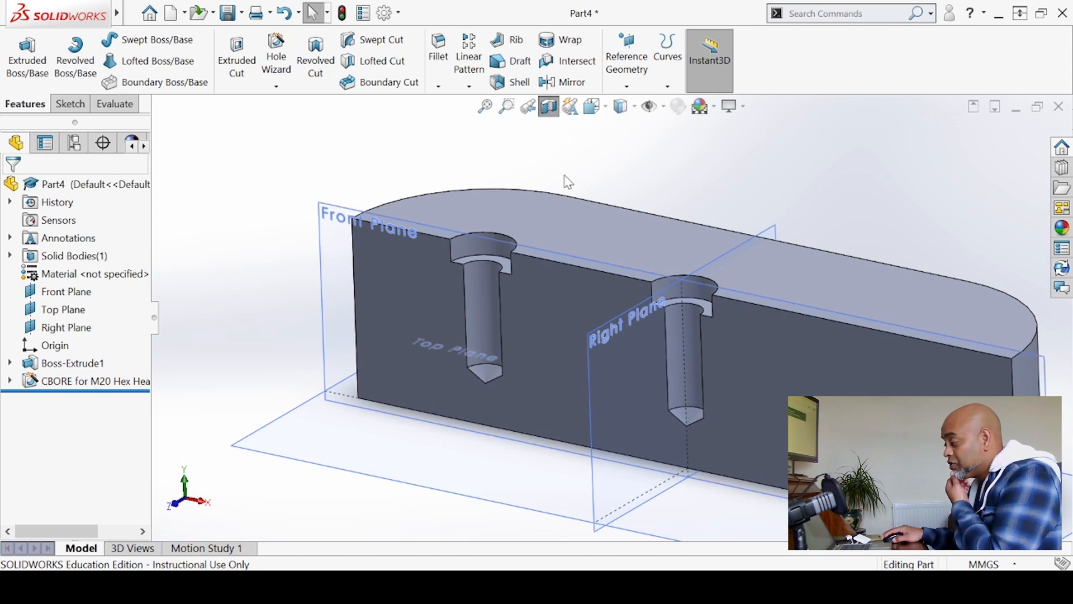
left_click(549, 106)
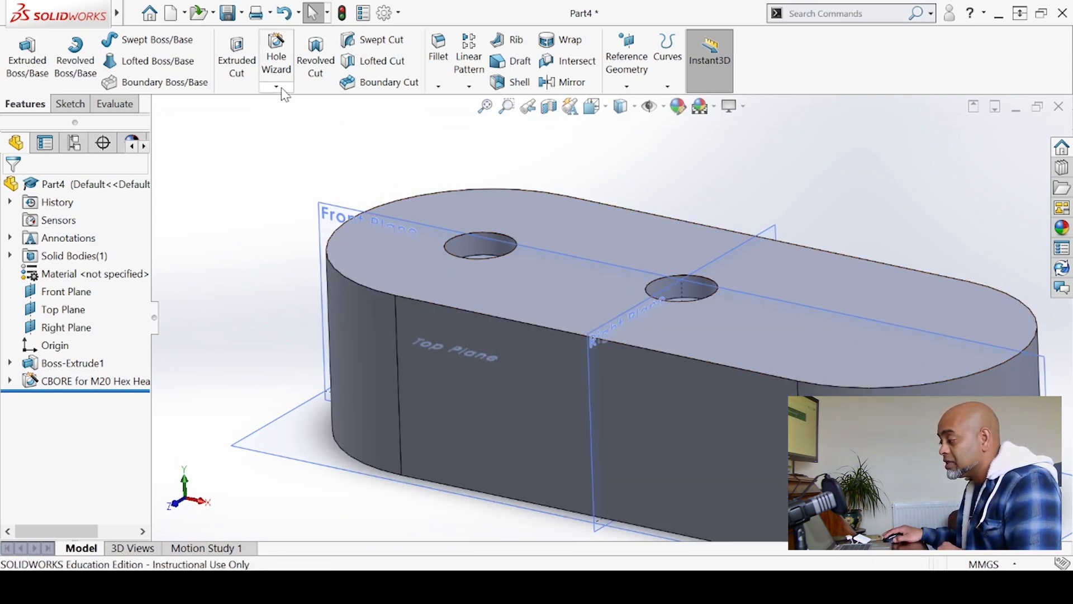
Start a new Hole Wizard hole of type Countersink with the CTSK Raised Head screw type.
left_click(280, 69)
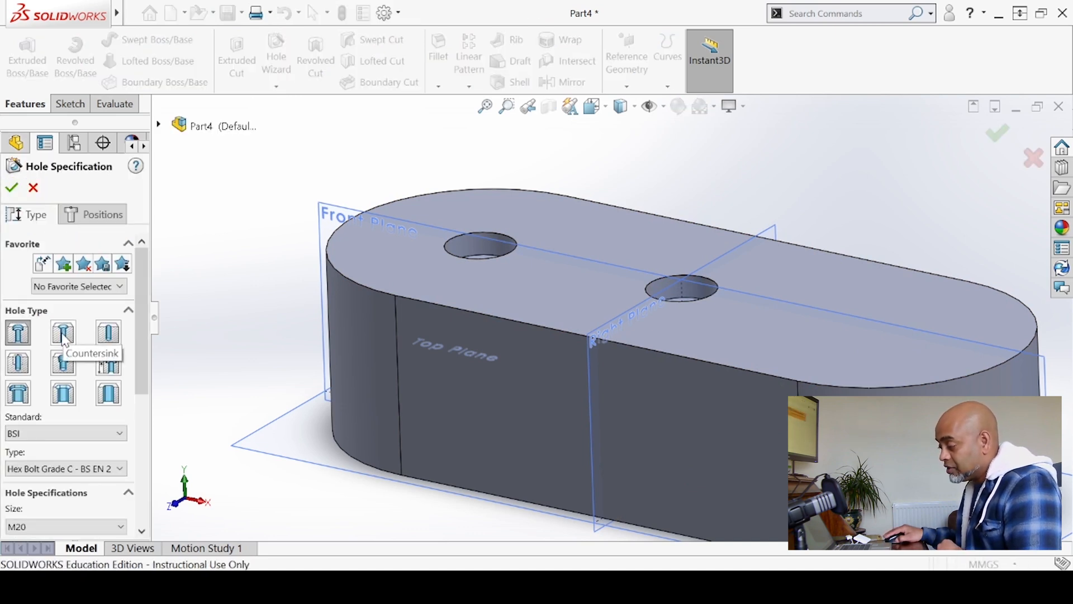
left_click(64, 335)
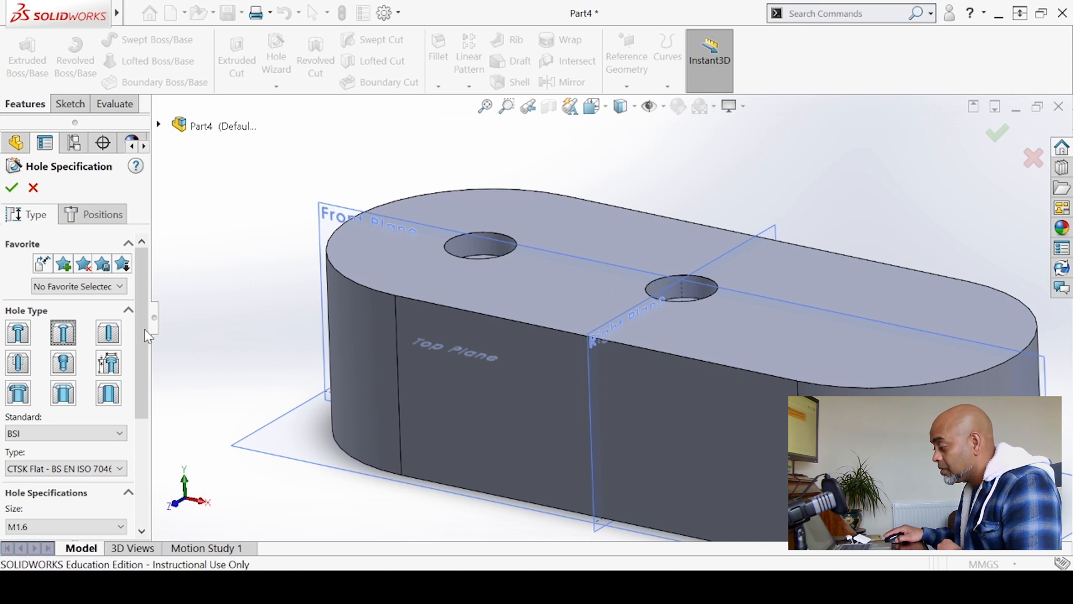
scroll(140, 330, "down", 5)
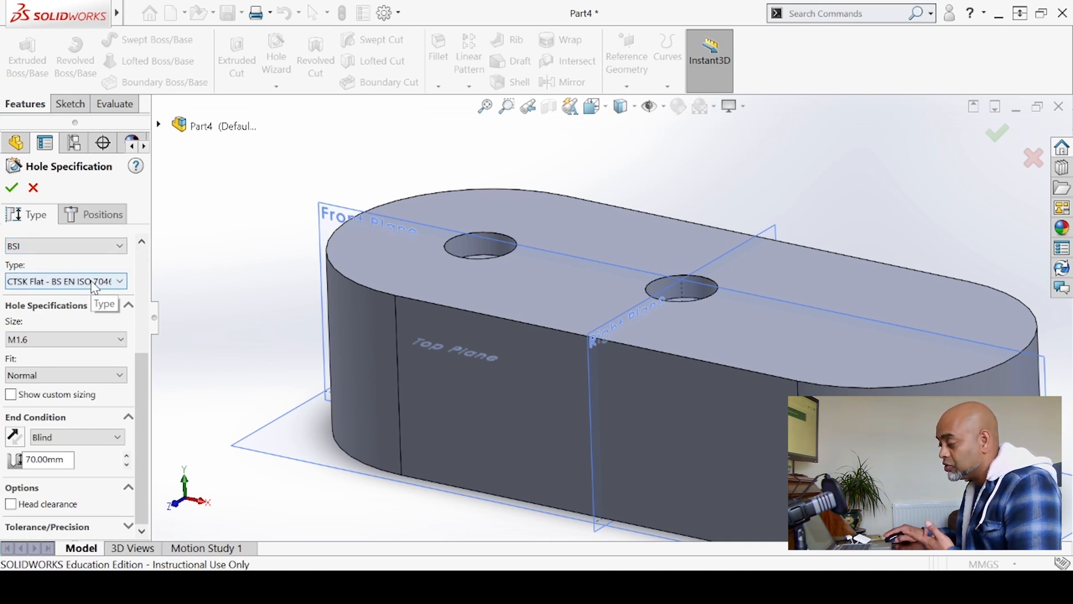
left_click(119, 341)
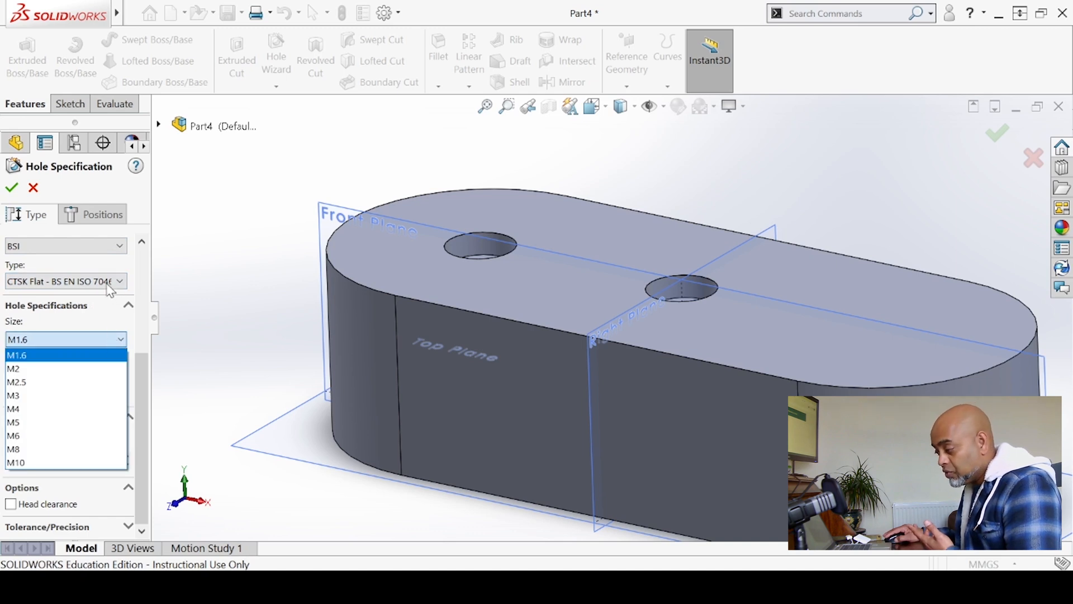
left_click(110, 288)
left_click(109, 282)
left_click(55, 300)
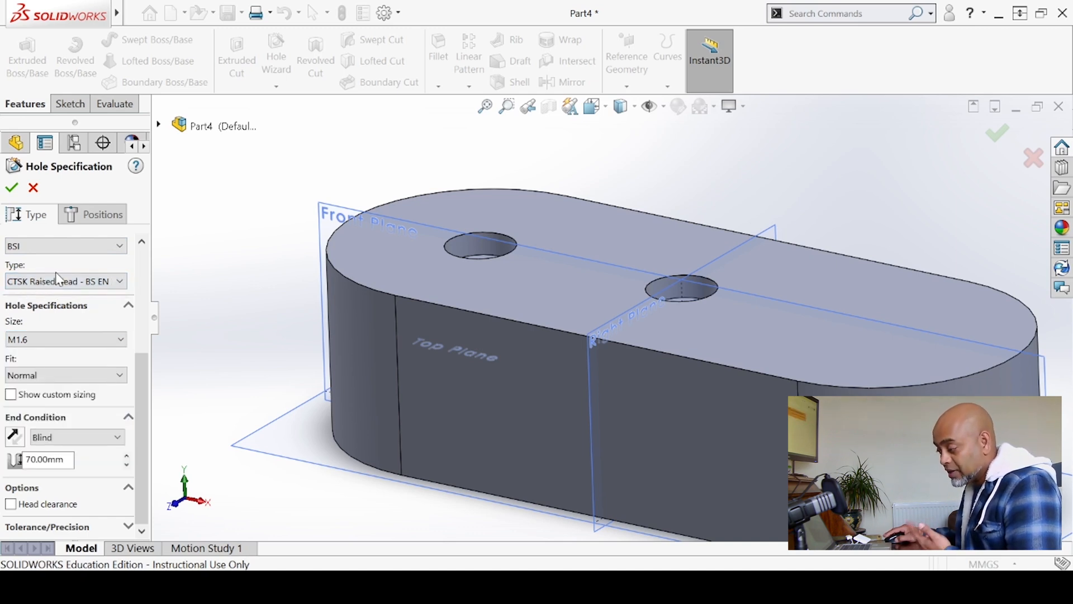
Set the countersink hole size to M10 and its end condition to Through All.
left_click(93, 341)
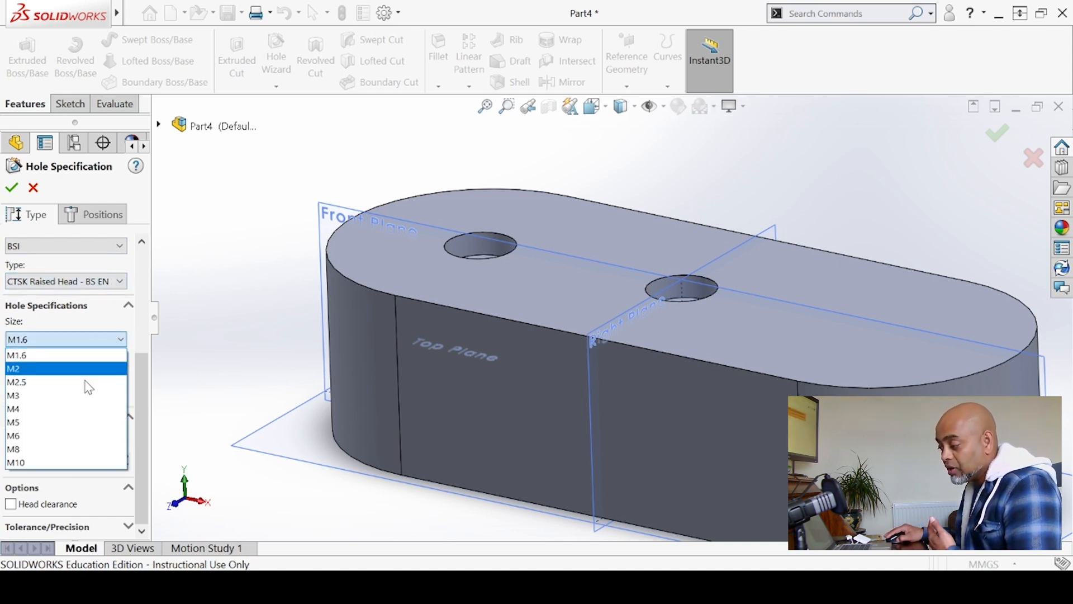
left_click(77, 464)
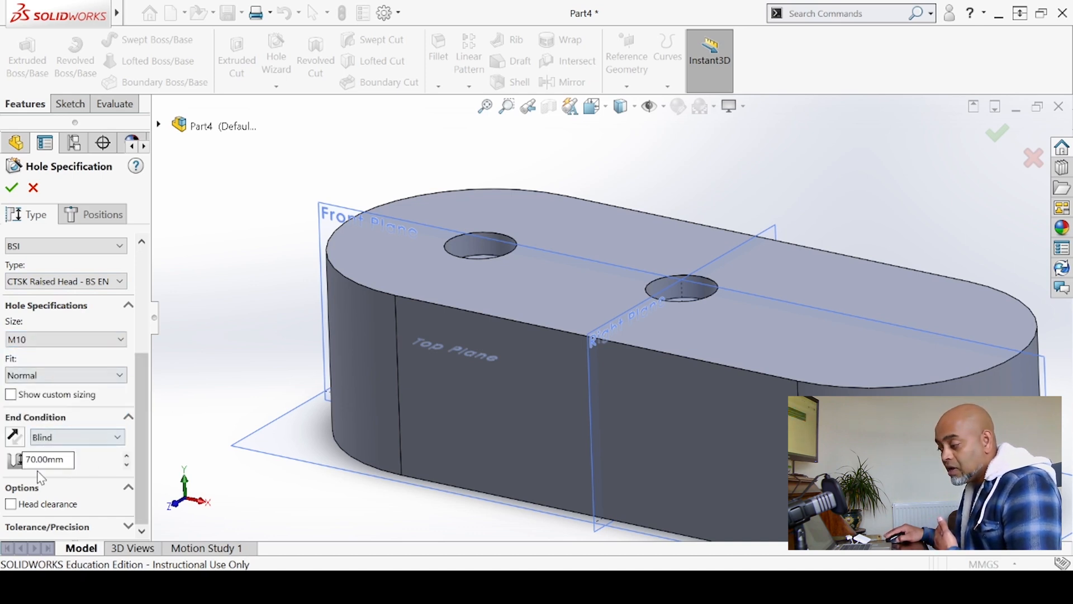
left_click(94, 439)
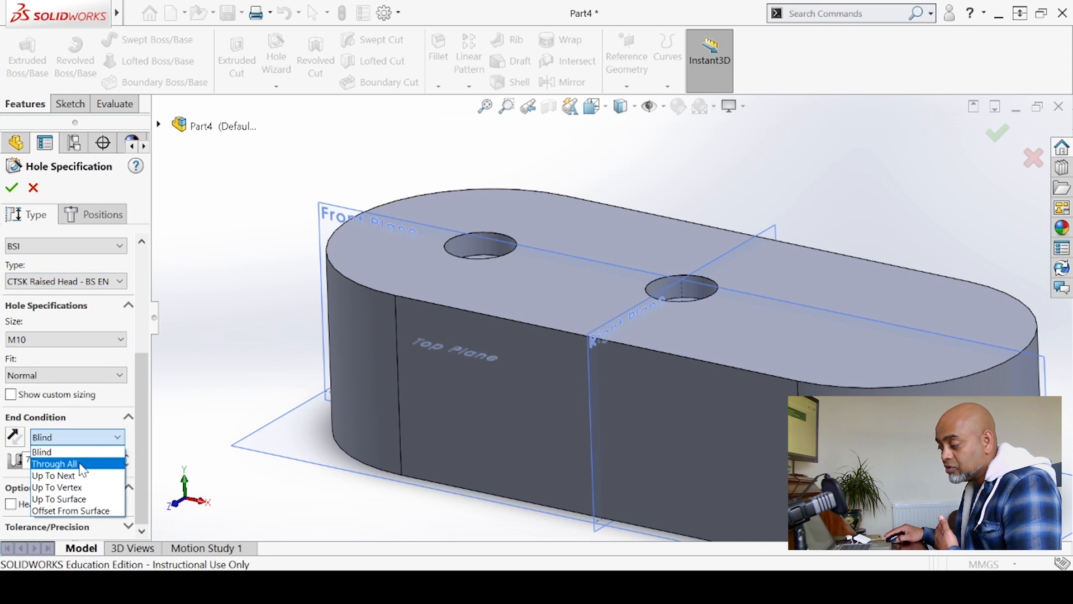
left_click(98, 463)
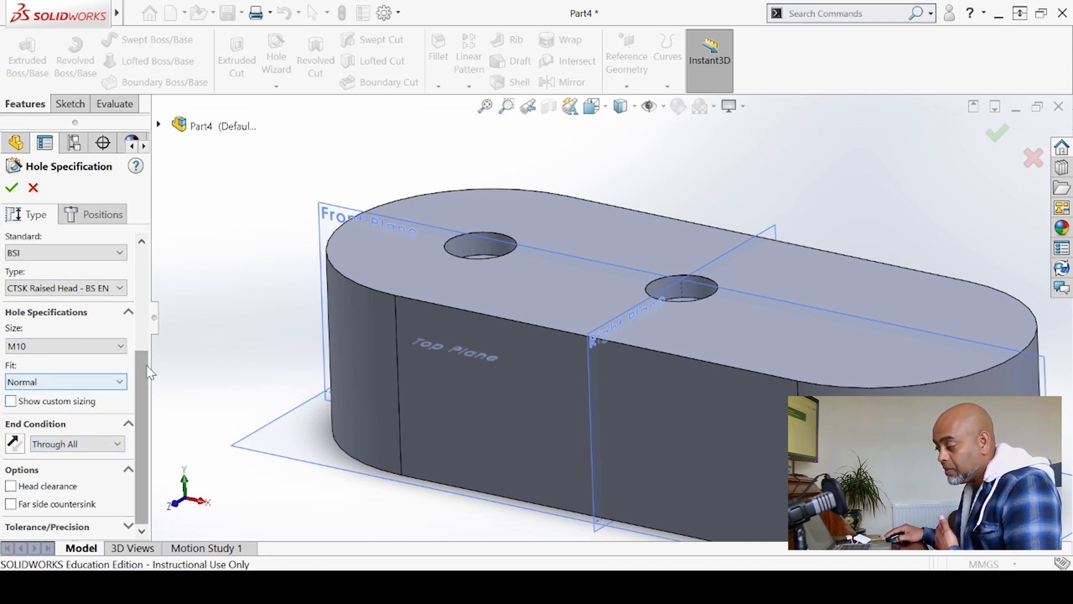
scroll(149, 380, "up", 5)
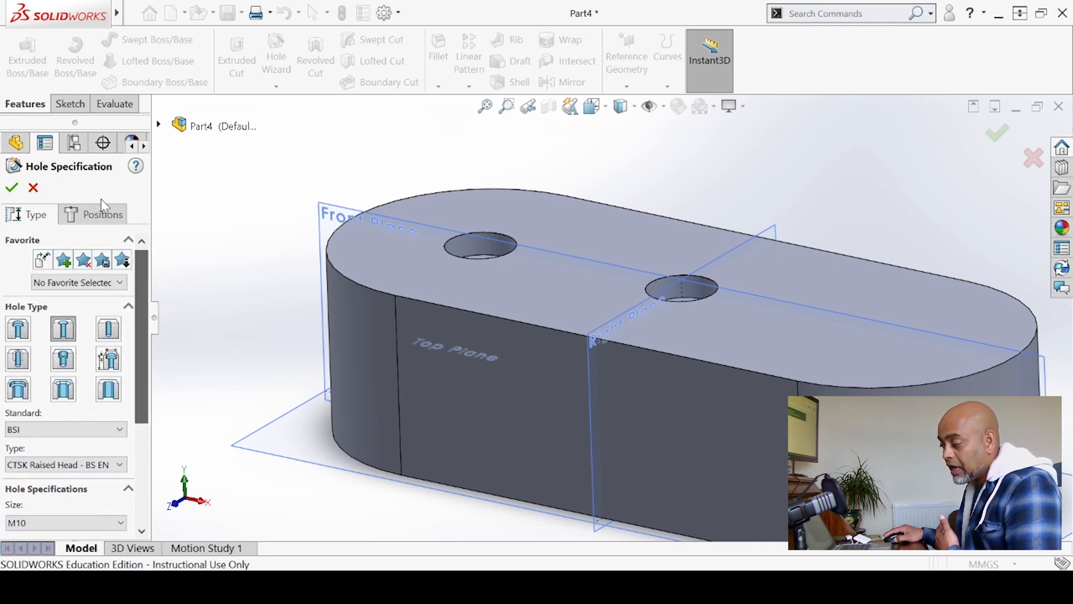
Place the countersink hole on the block's top face, along the centre line near the rounded end without a hole, and finish the feature.
left_click(90, 217)
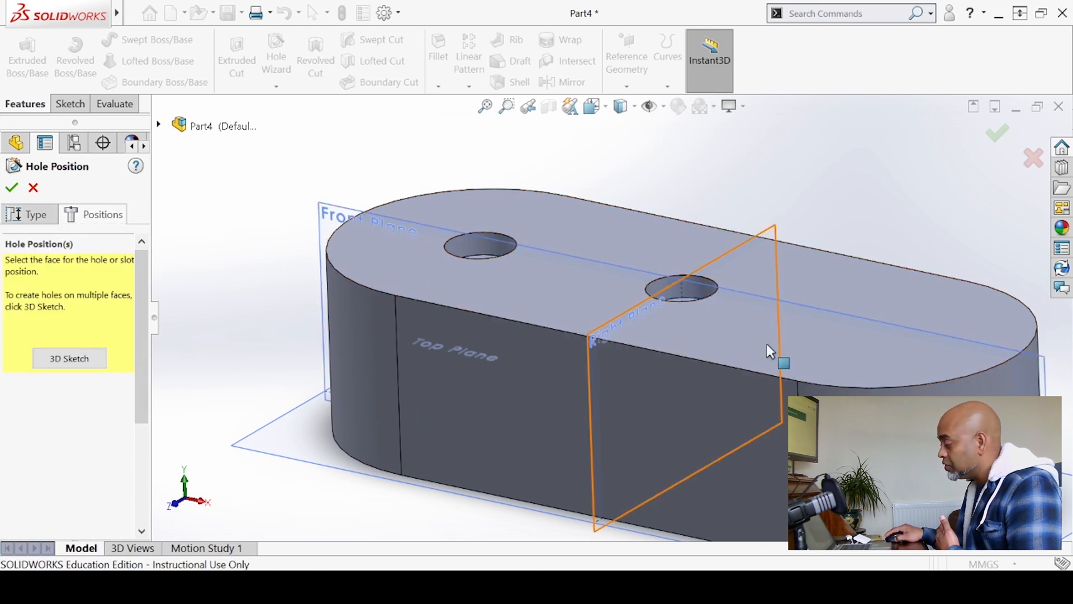
left_click(873, 303)
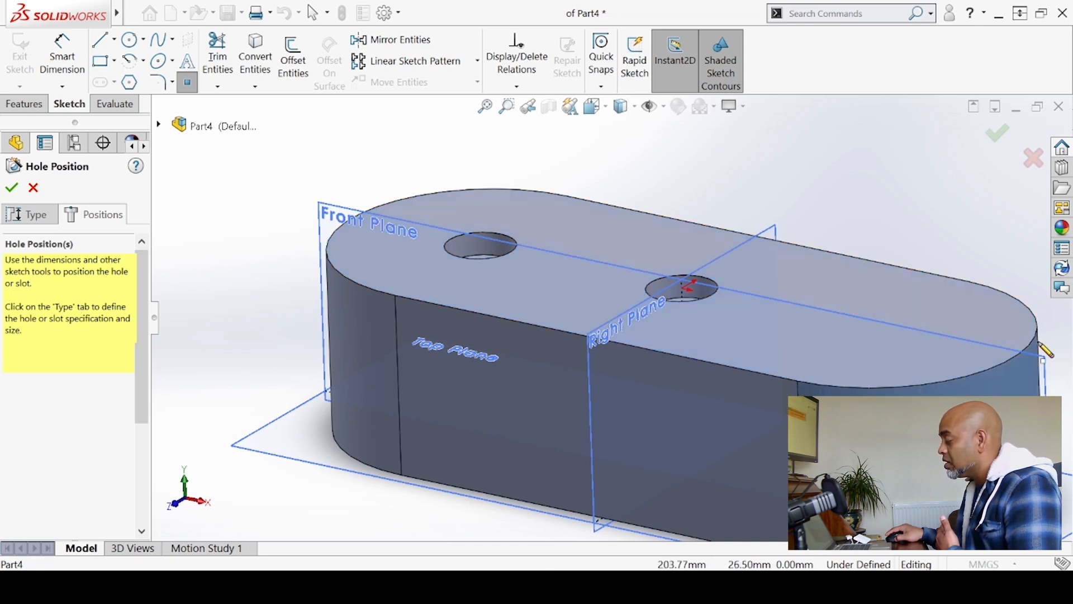
mouse_move(914, 385)
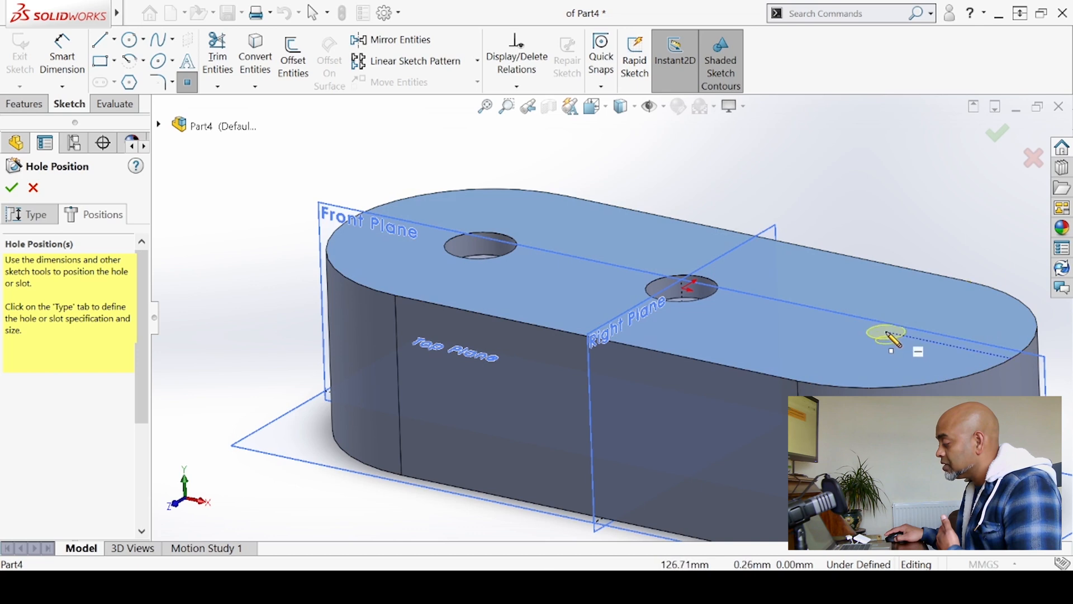
left_click(883, 331)
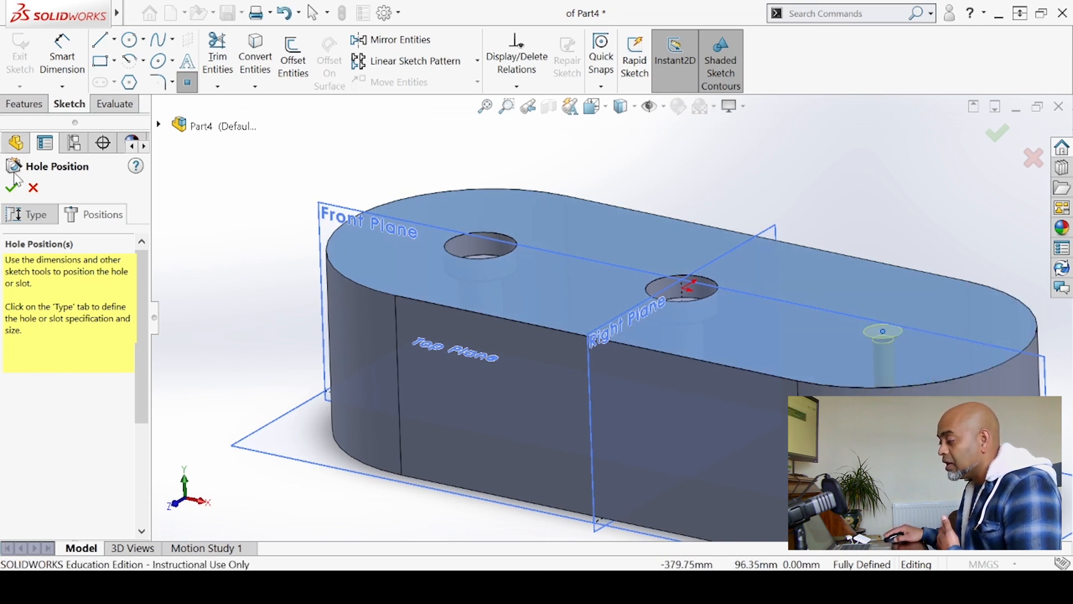
left_click(13, 189)
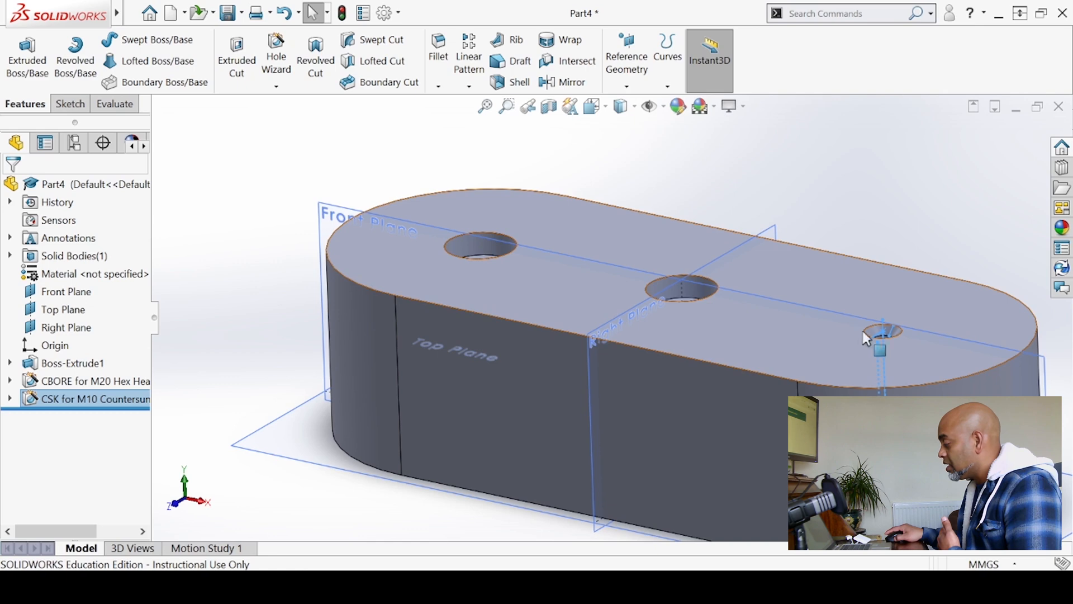
Examine the M10 countersink hole in a Front Plane section view, then turn the section view off.
left_click(549, 106)
scroll(748, 291, "up", 3)
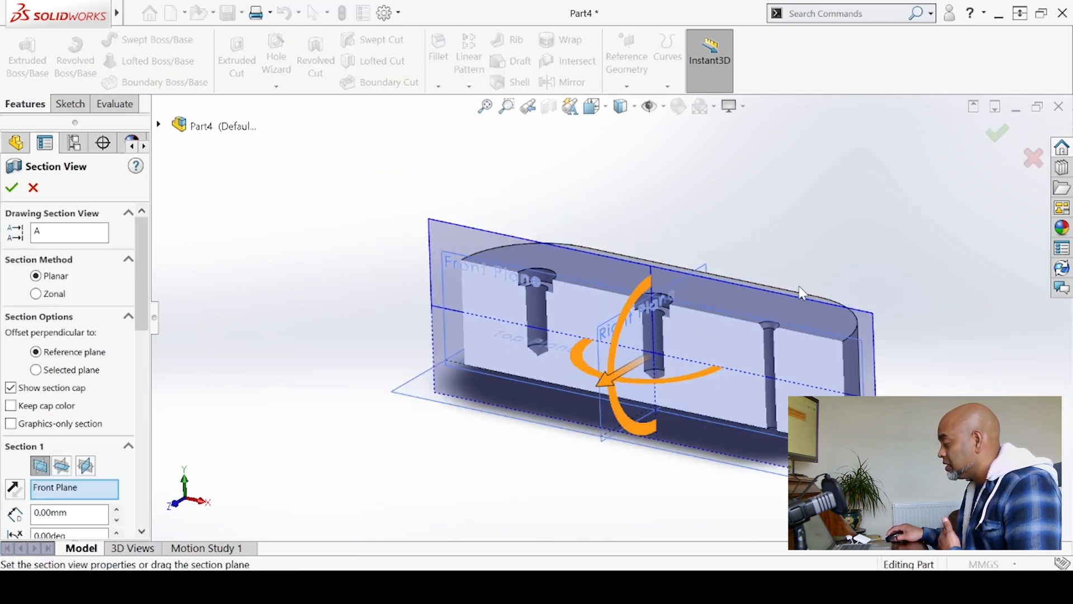
scroll(708, 374, "down", 5)
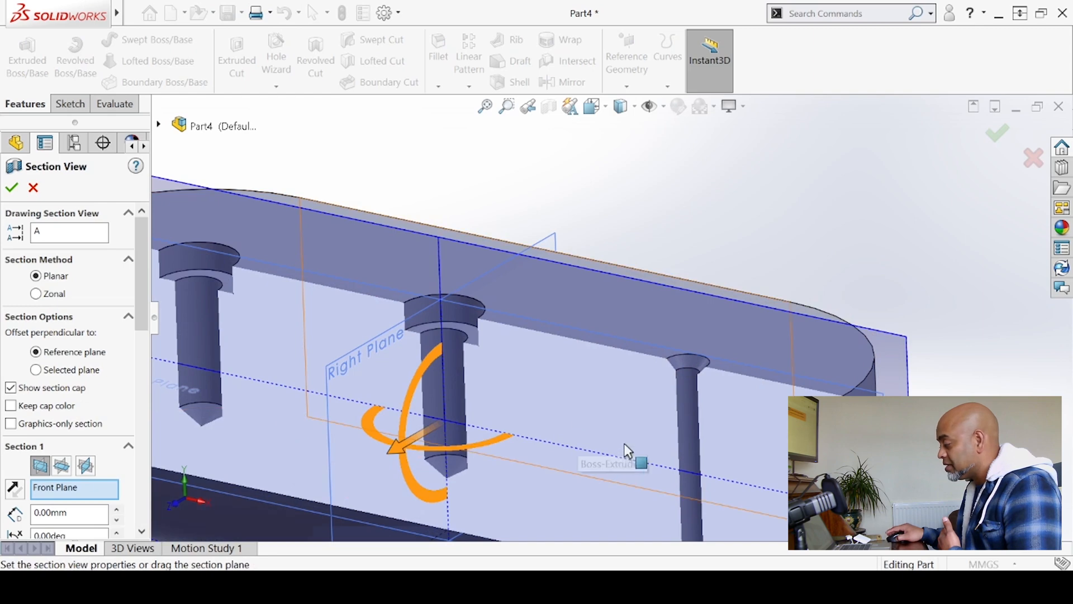
scroll(682, 437, "up", 3)
scroll(592, 403, "down", 5)
middle_click_drag(633, 243, 600, 317)
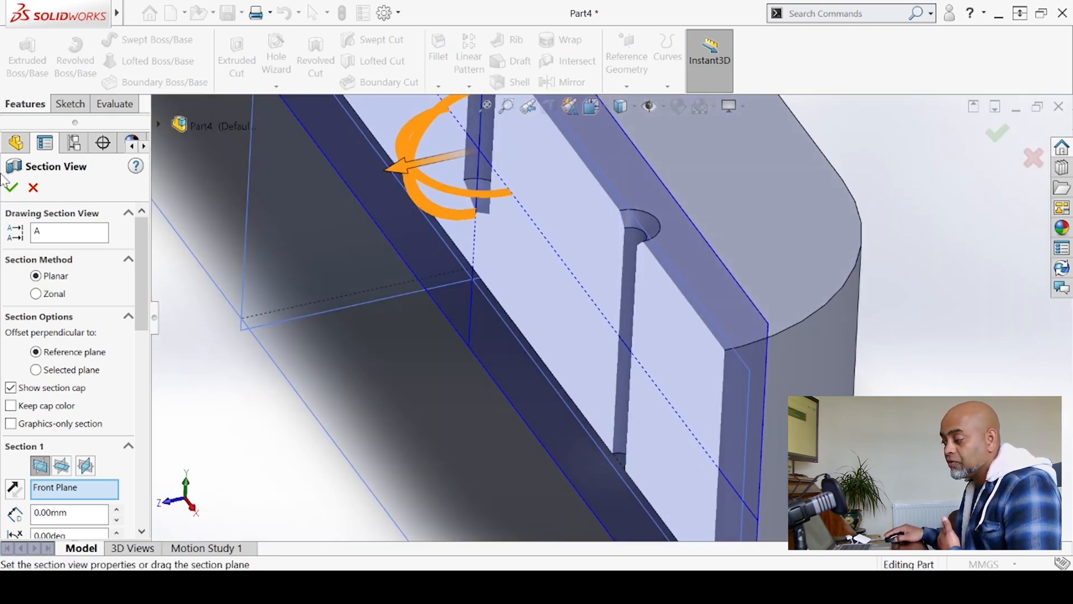
left_click(11, 190)
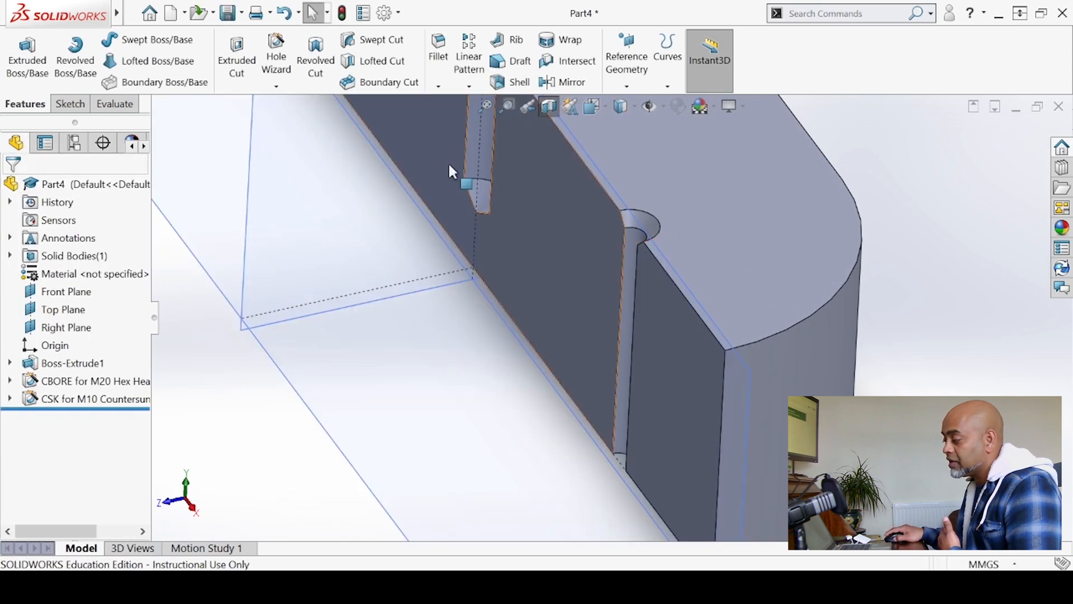
scroll(412, 303, "up", 4)
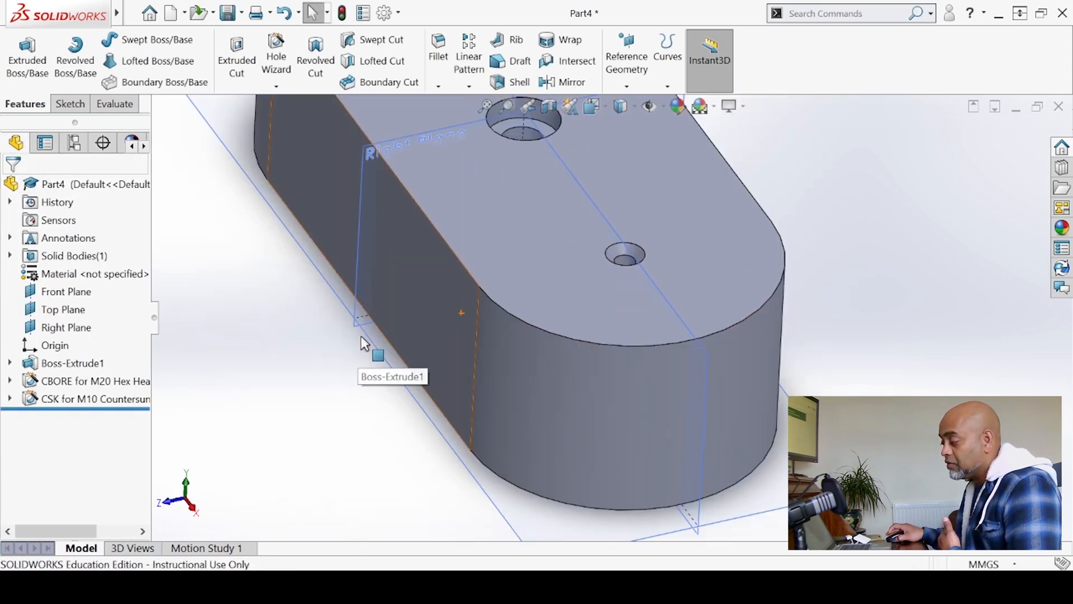
middle_click_drag(393, 300, 431, 259)
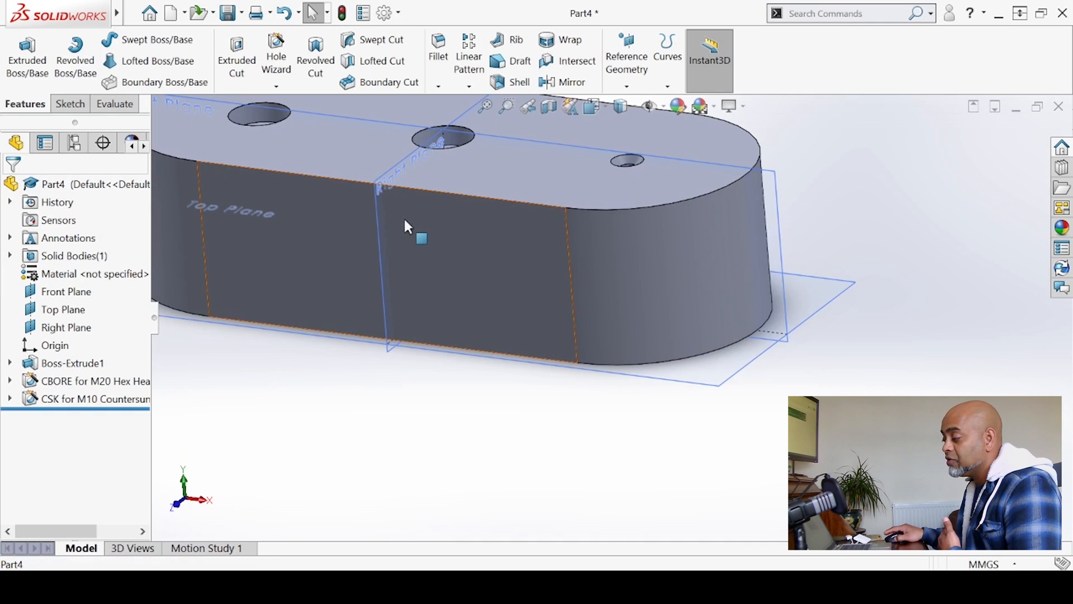
scroll(403, 218, "up", 4)
scroll(496, 206, "down", 3)
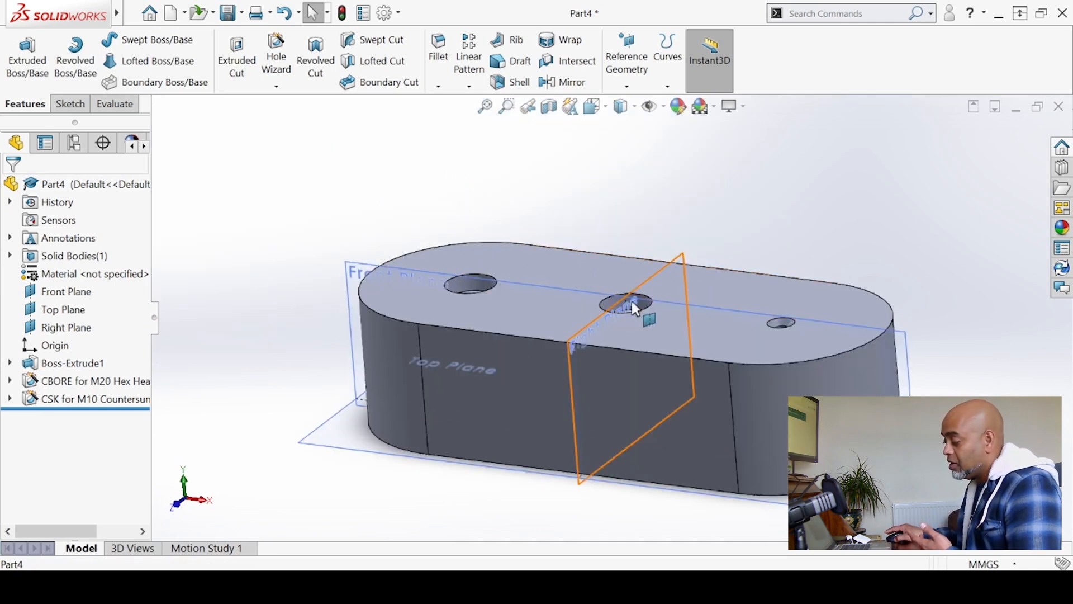
middle_click_drag(667, 318, 419, 228)
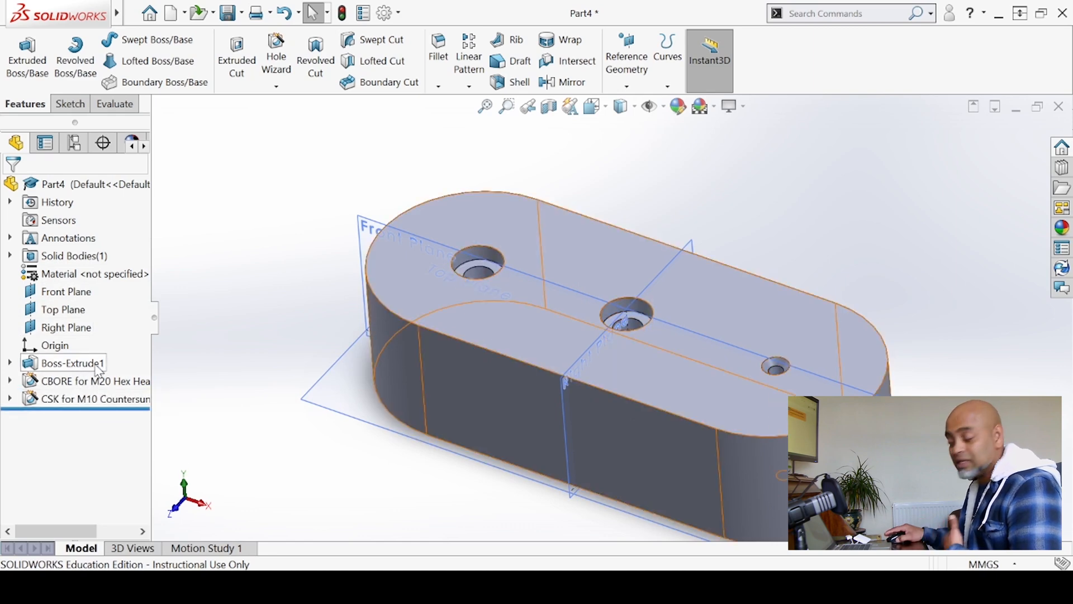
middle_click_drag(553, 386, 369, 313)
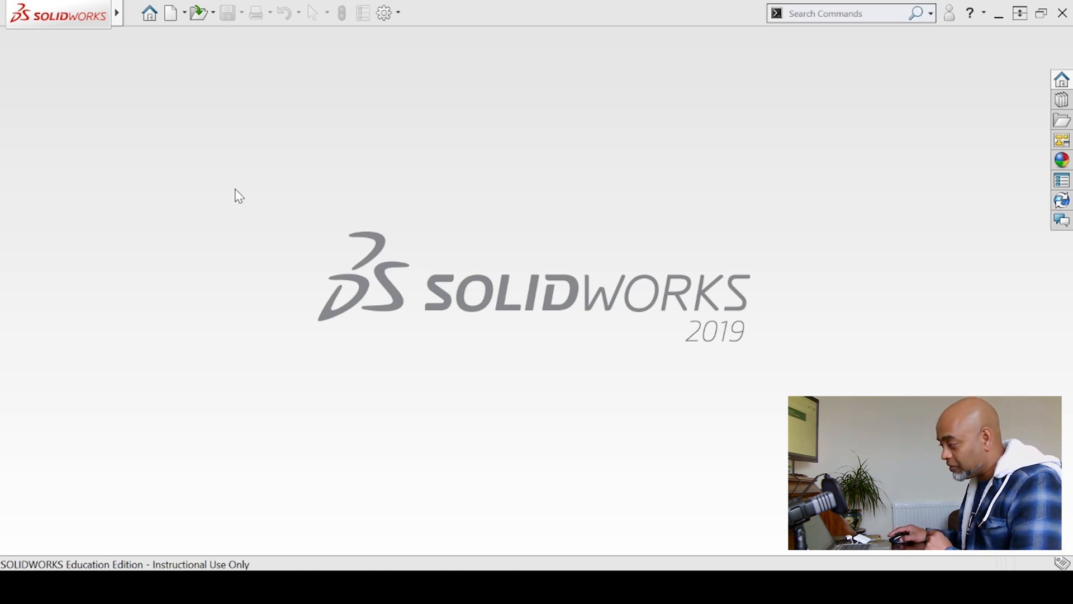
Create a new part and sketch a center rectangle about 266 mm wide from the origin on the Top Plane.
left_click(173, 20)
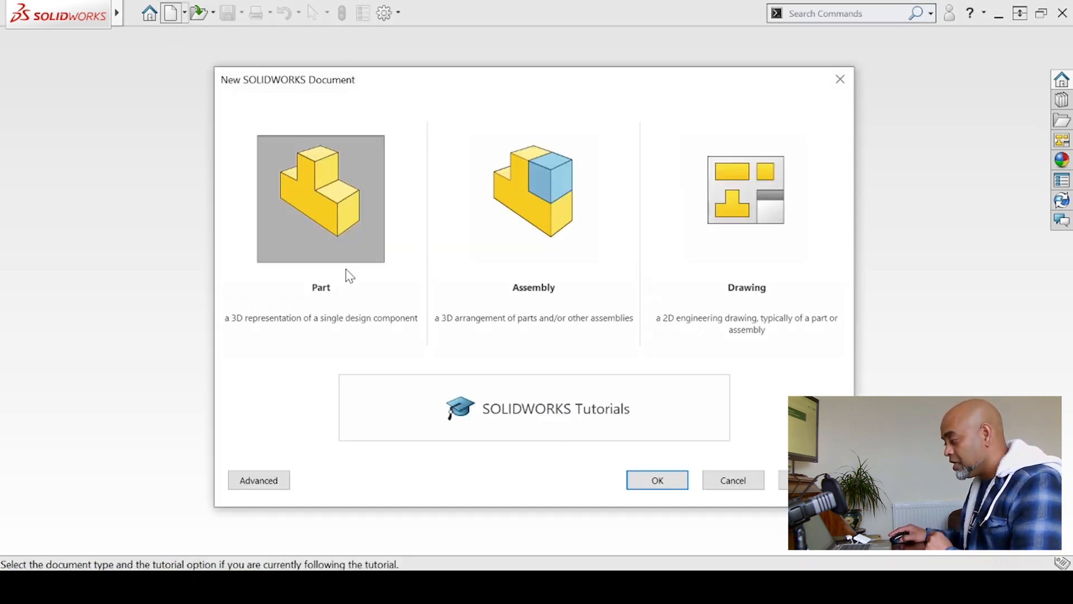
left_click(661, 480)
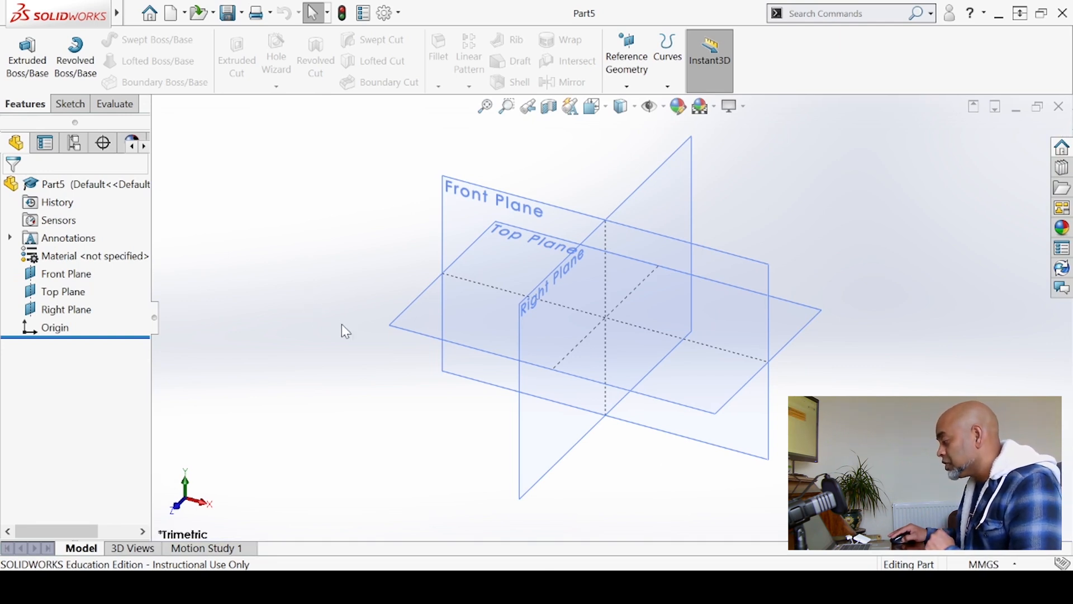
left_click(407, 326)
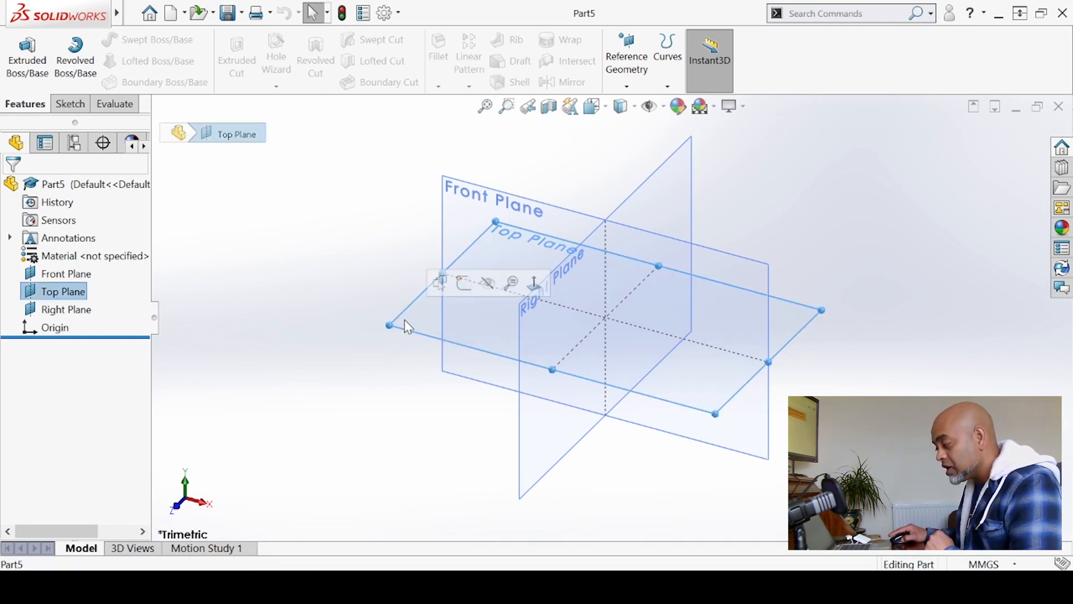
left_click(469, 292)
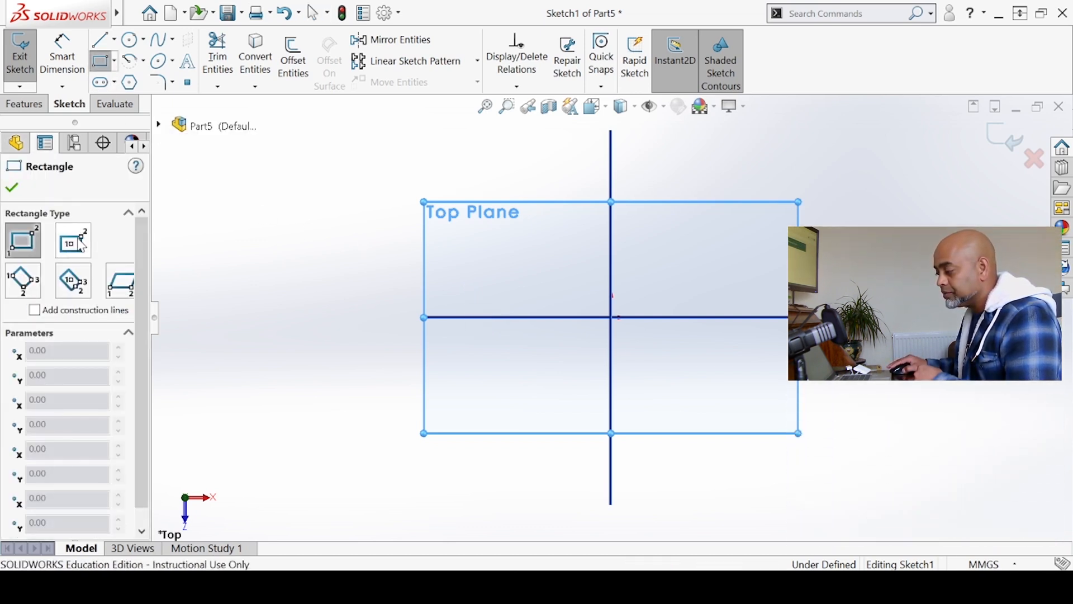
left_click(612, 328)
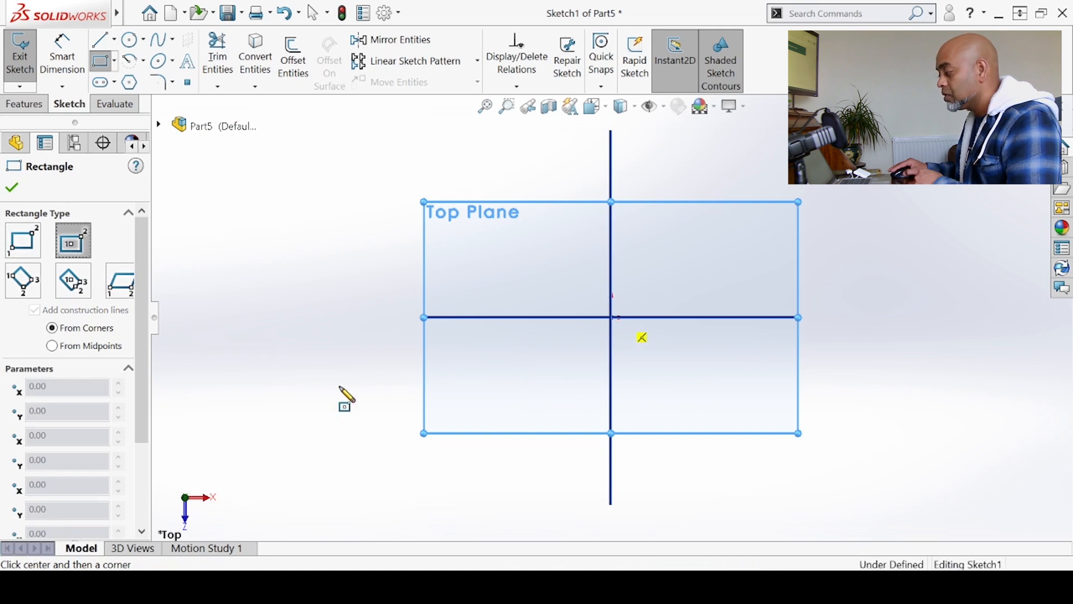
left_click(332, 465)
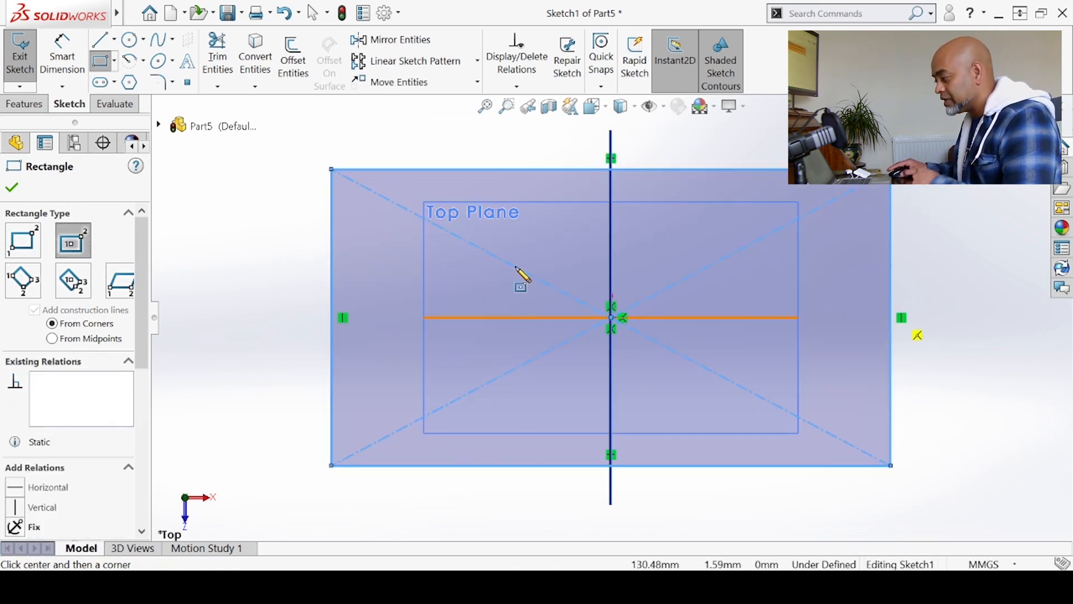
Dimension the rectangle to 250 mm wide and 150 mm high.
left_click(65, 58)
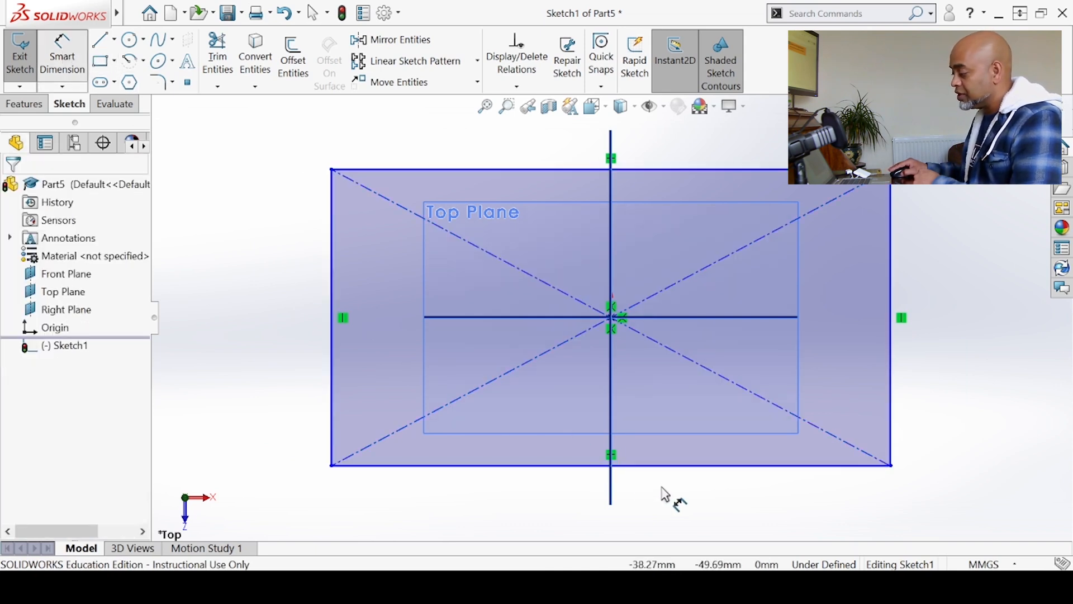
left_click(657, 525)
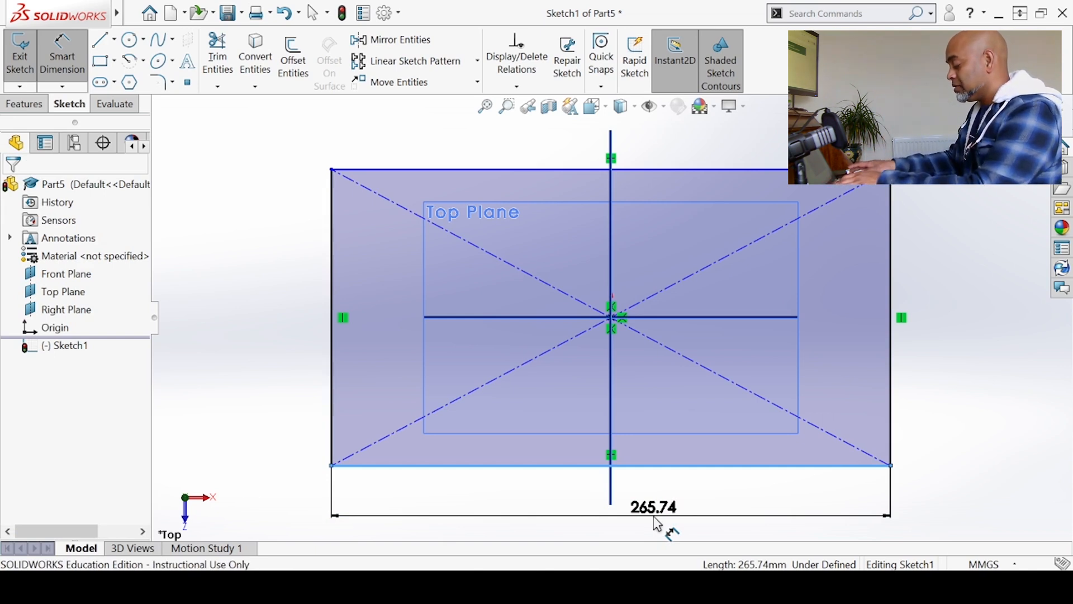
left_click(661, 524)
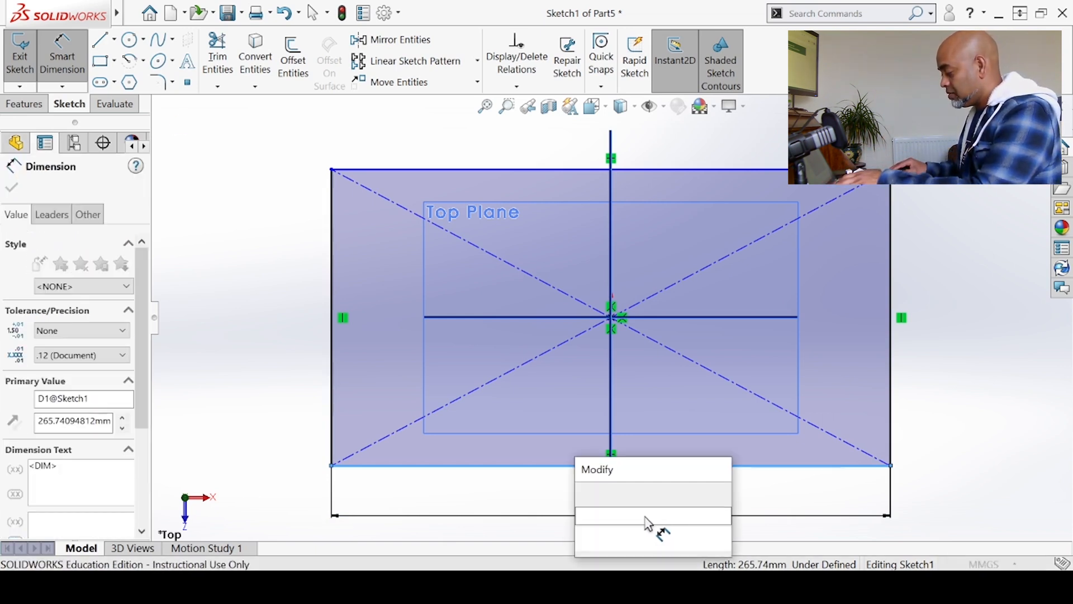
type("250")
key("Return")
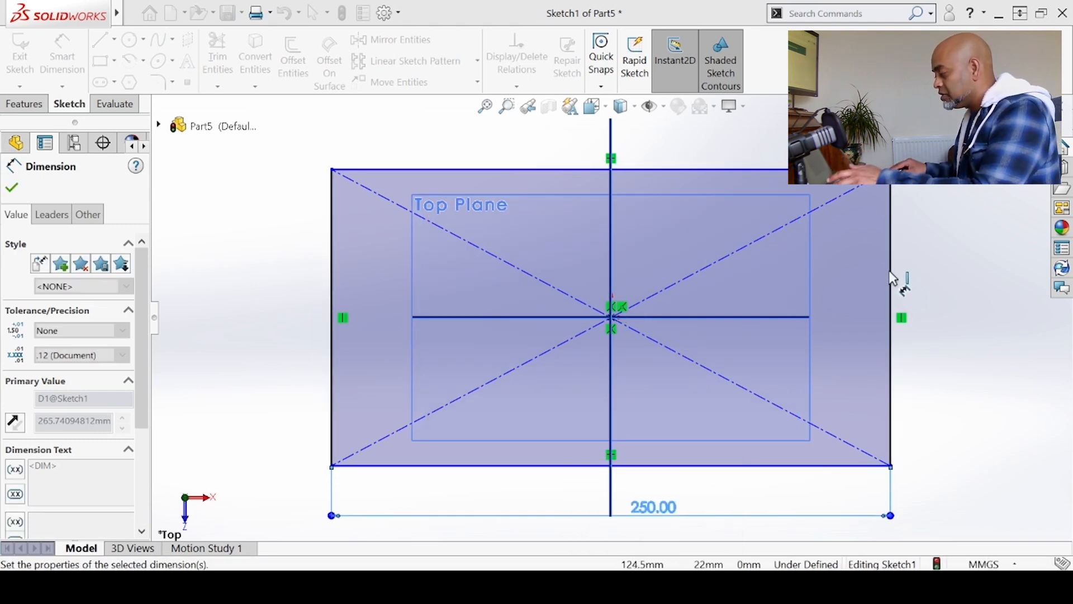
left_click(959, 332)
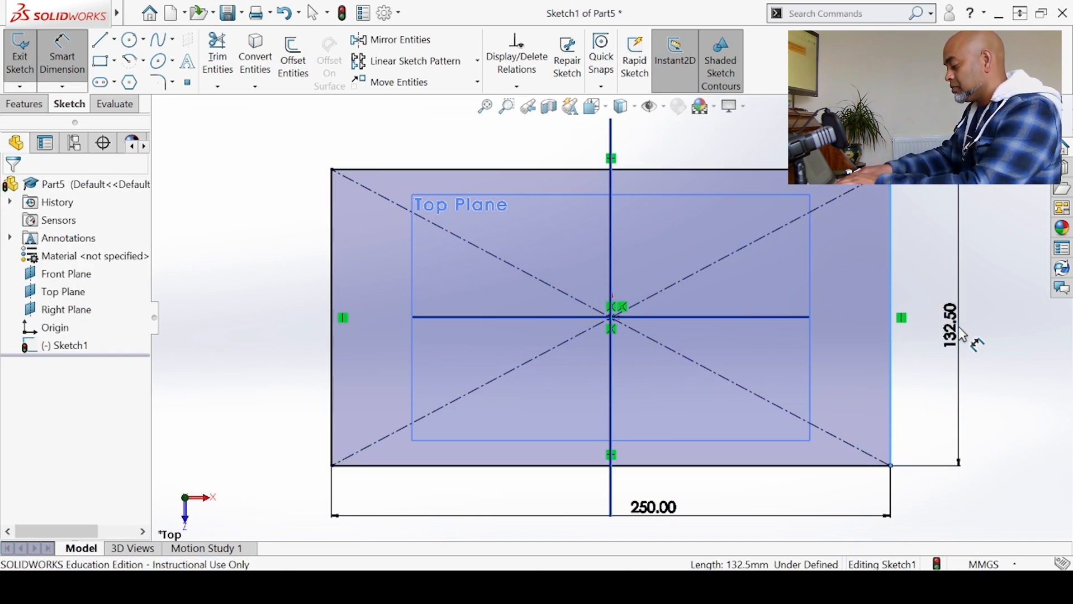
left_click(975, 342)
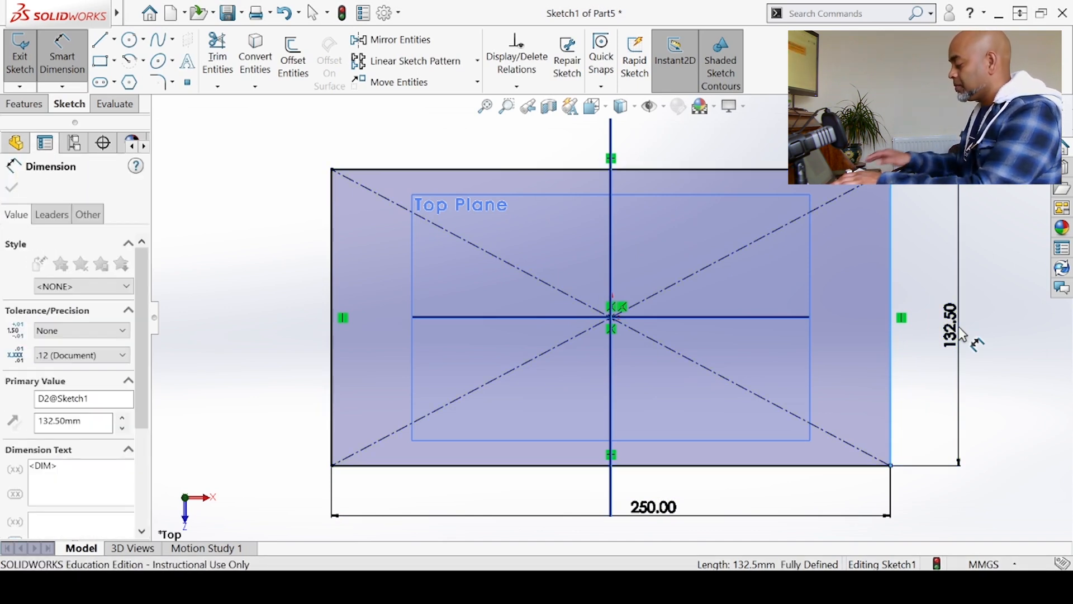
type("132.5")
key("Return")
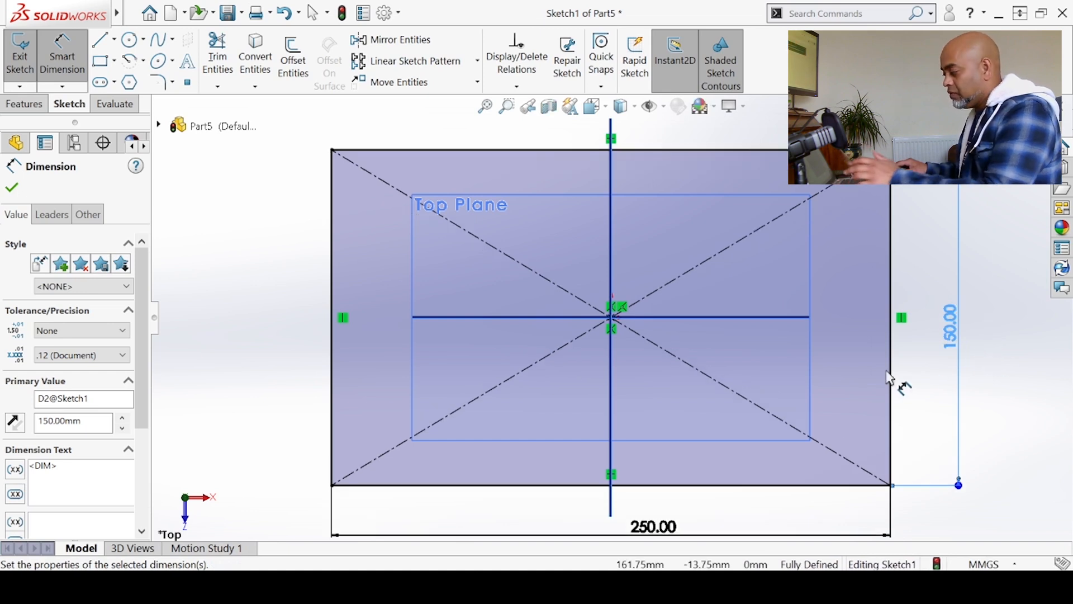
scroll(855, 369, "down", 4)
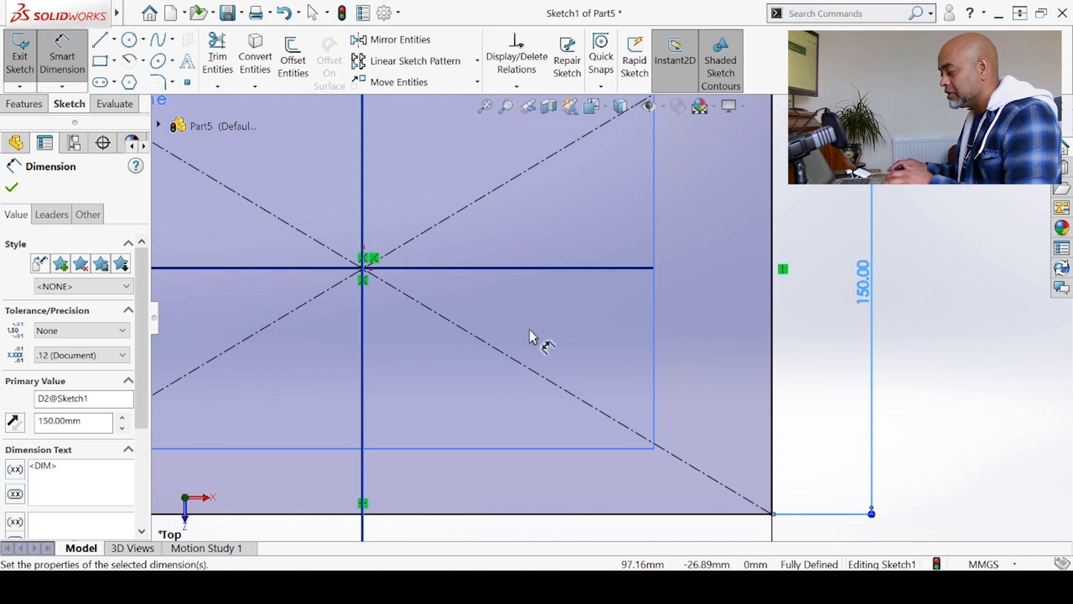
key("f")
scroll(441, 243, "down", 1)
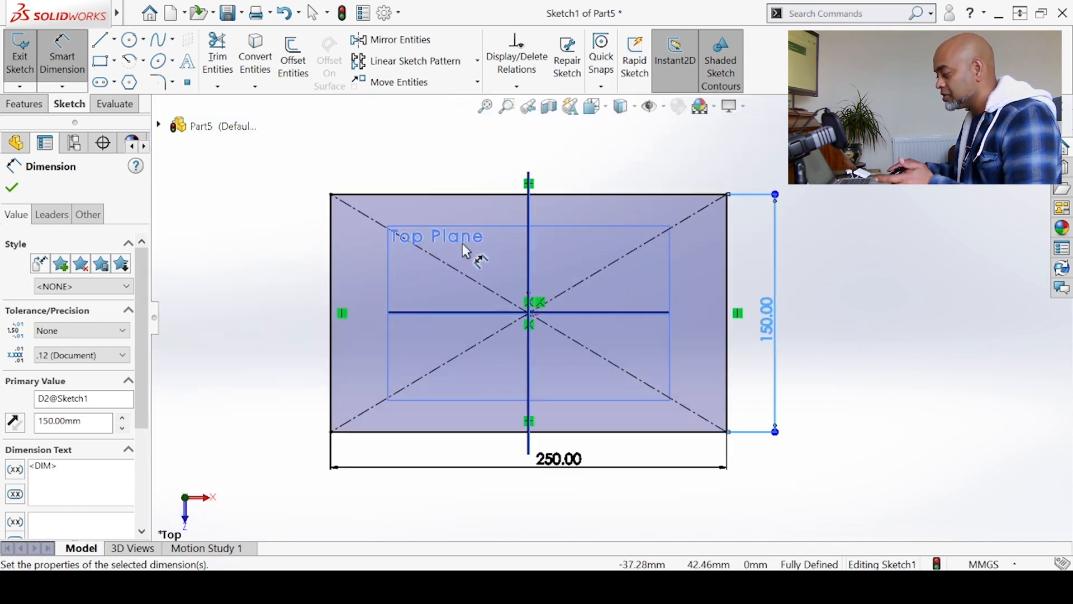
left_click(254, 308)
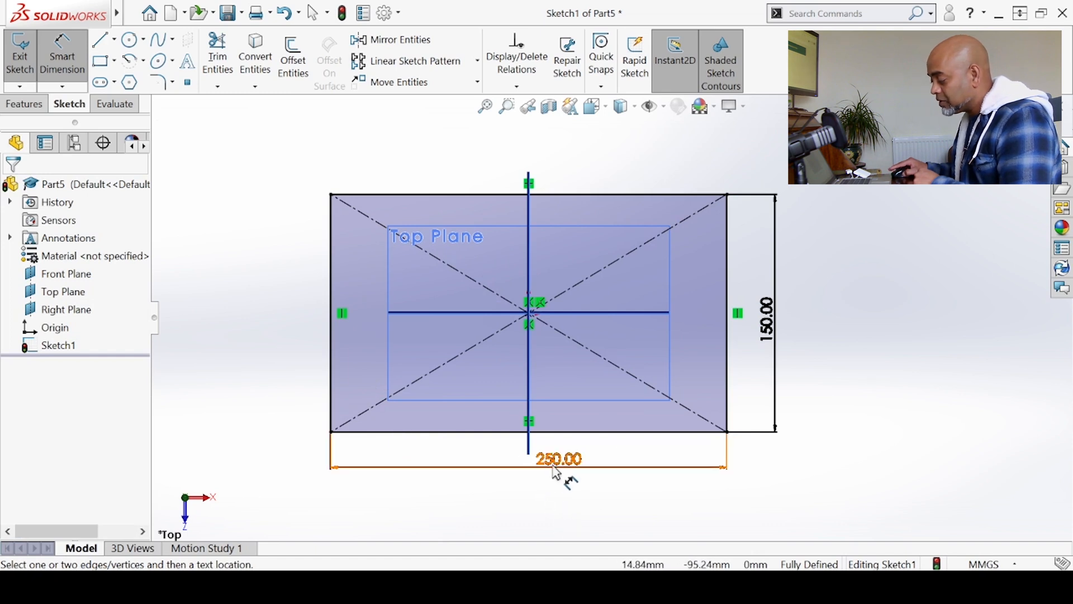
Link the rectangle's 250 mm dimension to a new global variable named length and move the dimension slightly further from the rectangle.
left_click(655, 468)
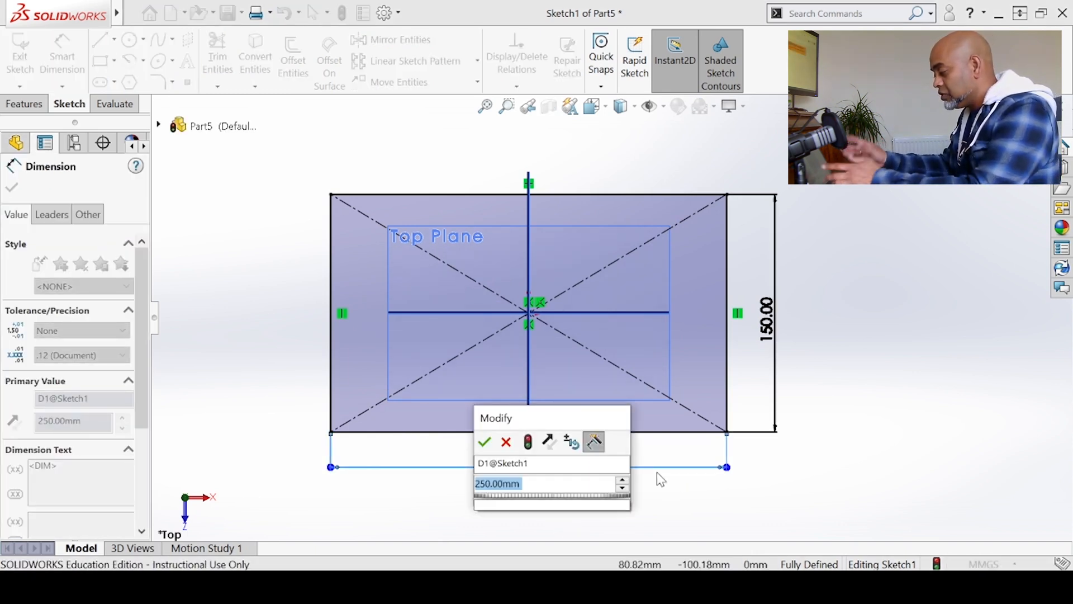
type("=")
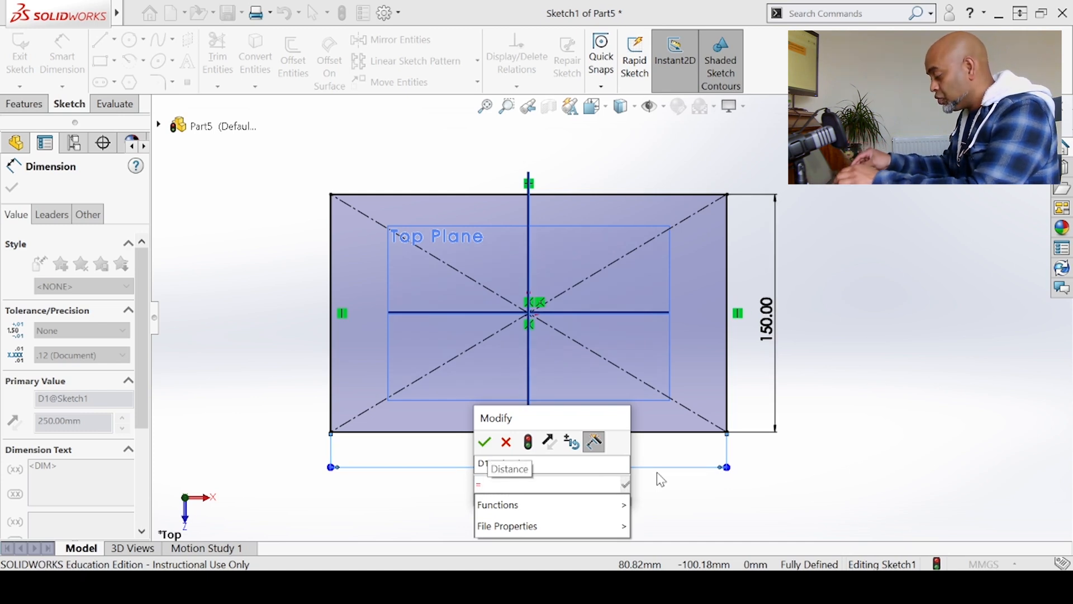
type("lenth")
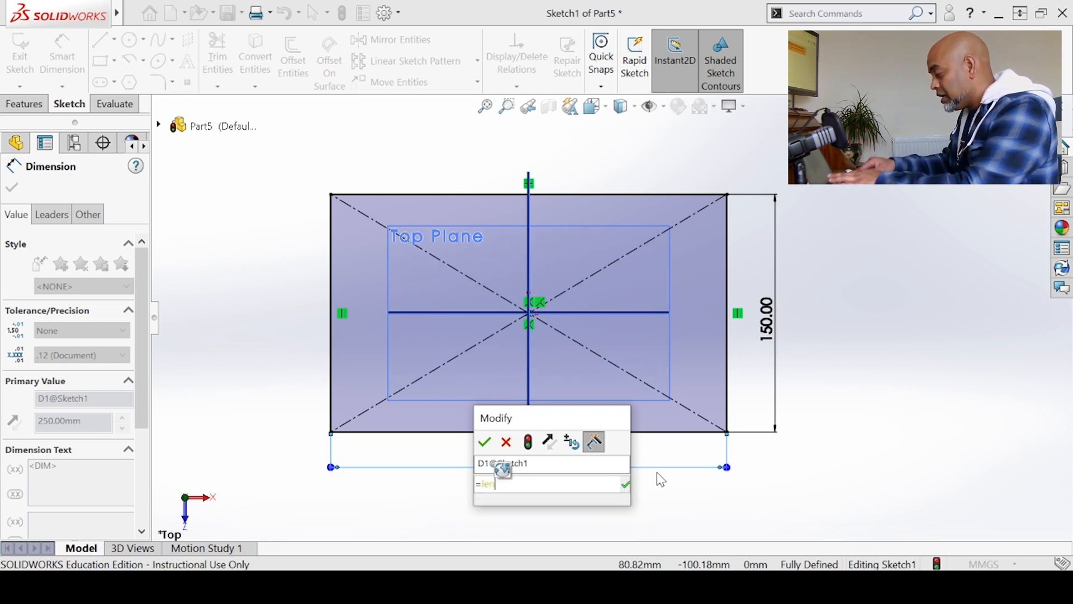
left_click(491, 484)
type("gth")
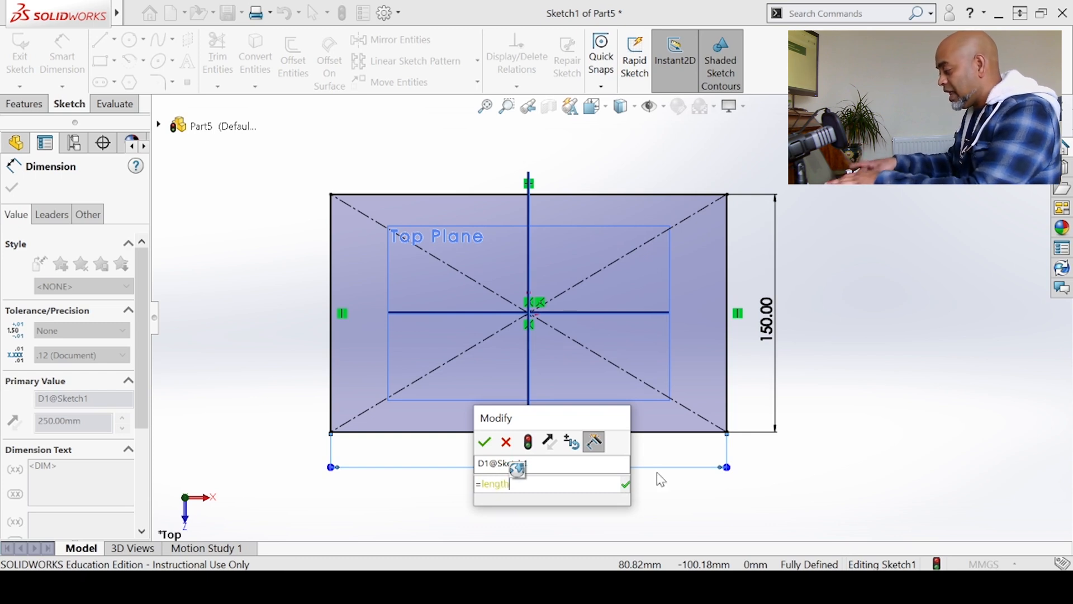
key("Return")
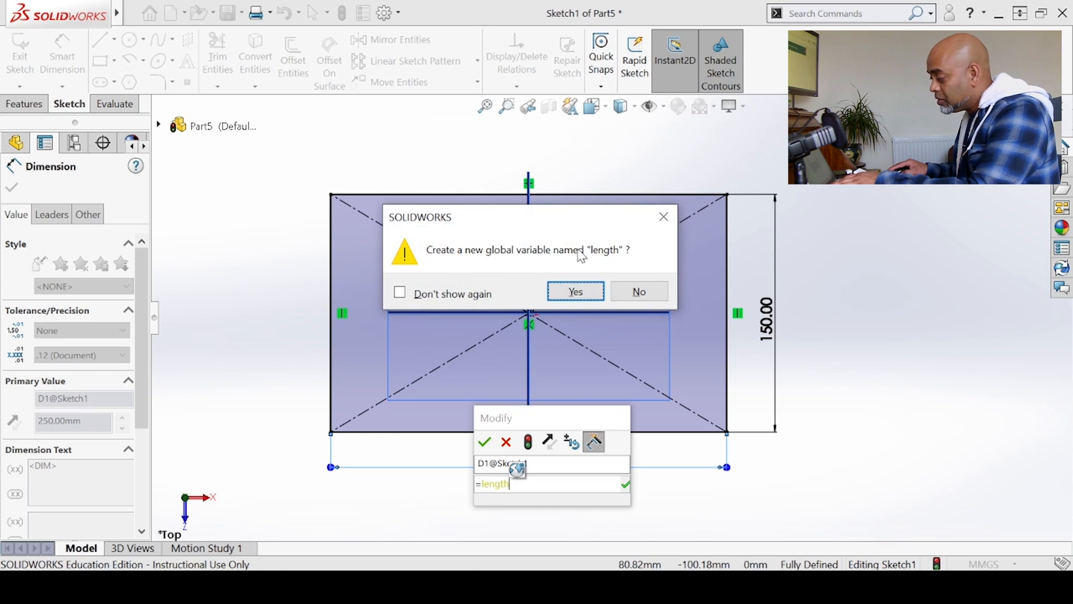
left_click(577, 289)
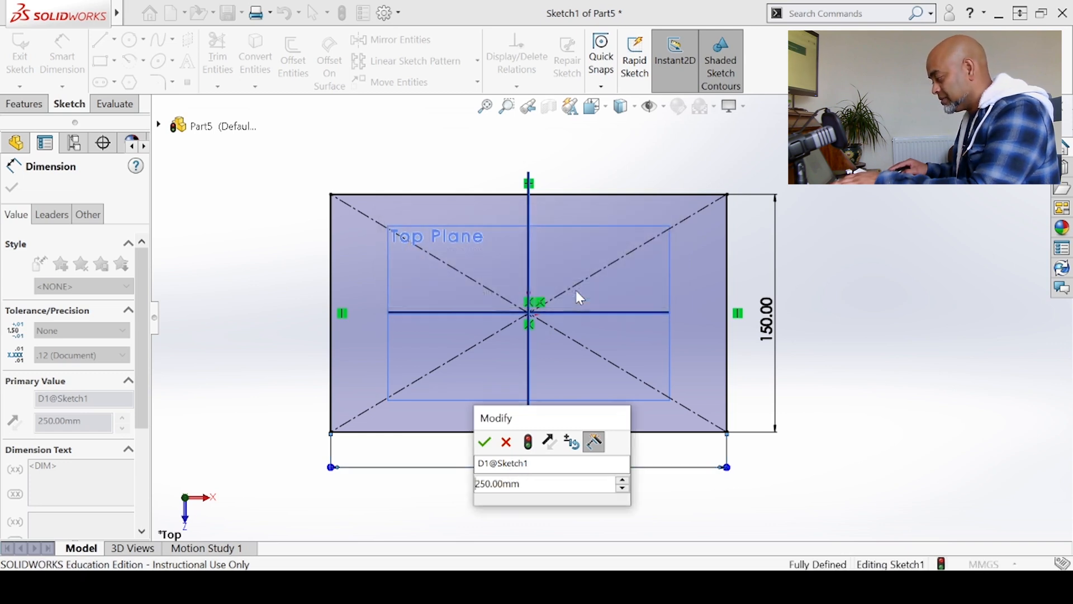
left_click(486, 442)
left_click(838, 346)
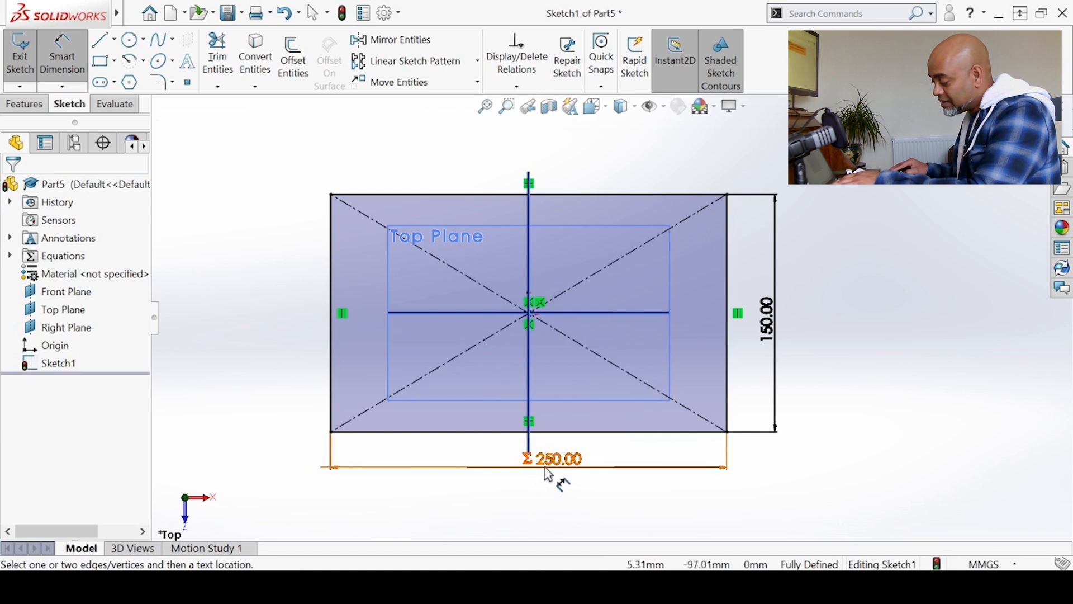
left_click_drag(555, 475, 538, 489)
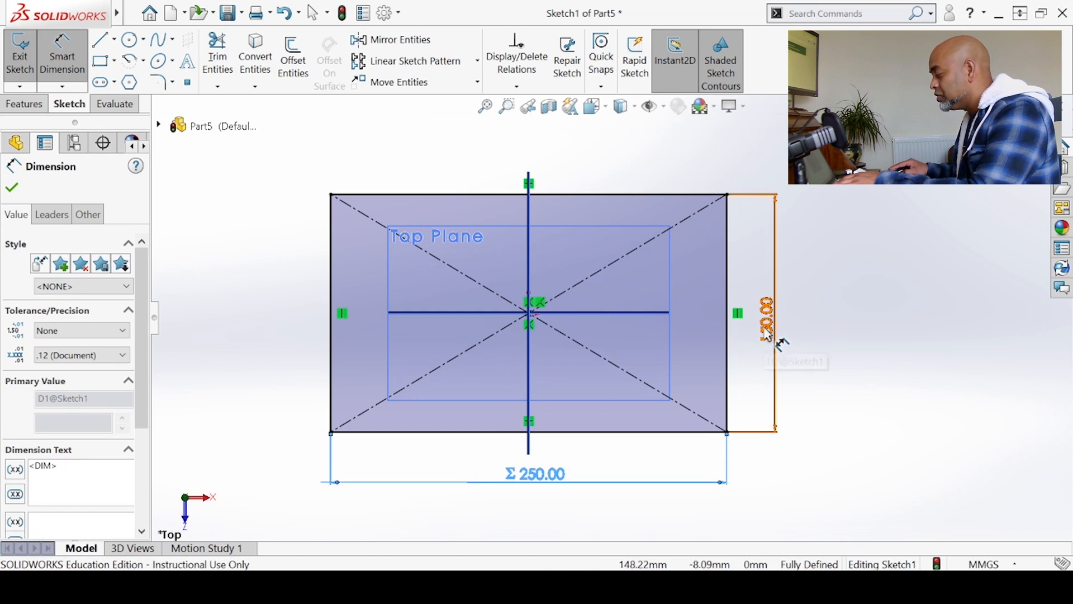
Link the rectangle's 150 mm dimension to a new global variable named width.
left_click(769, 328)
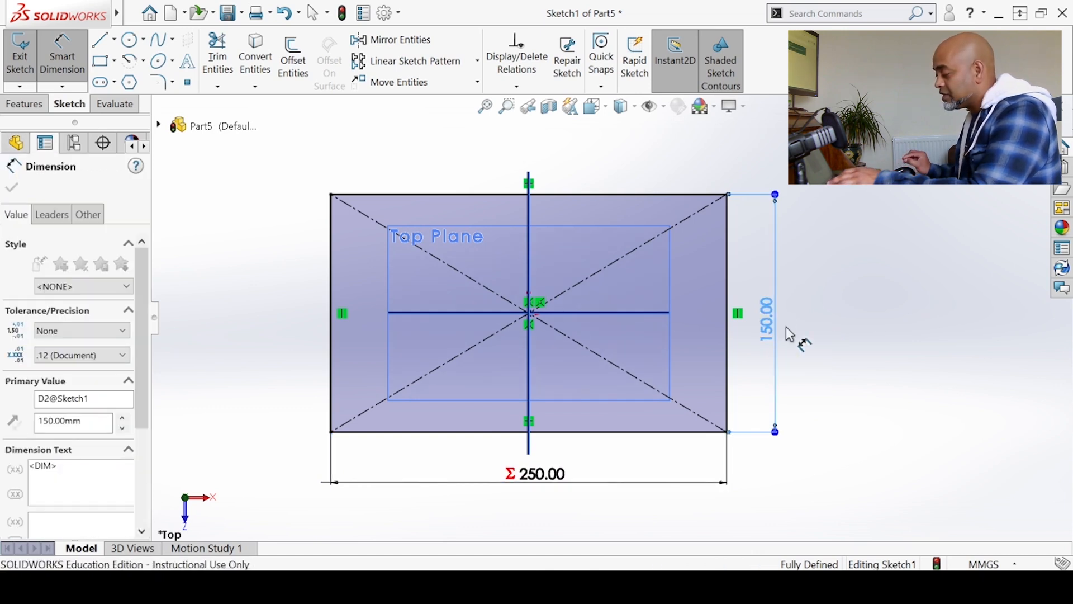
double_click(774, 327)
type("=")
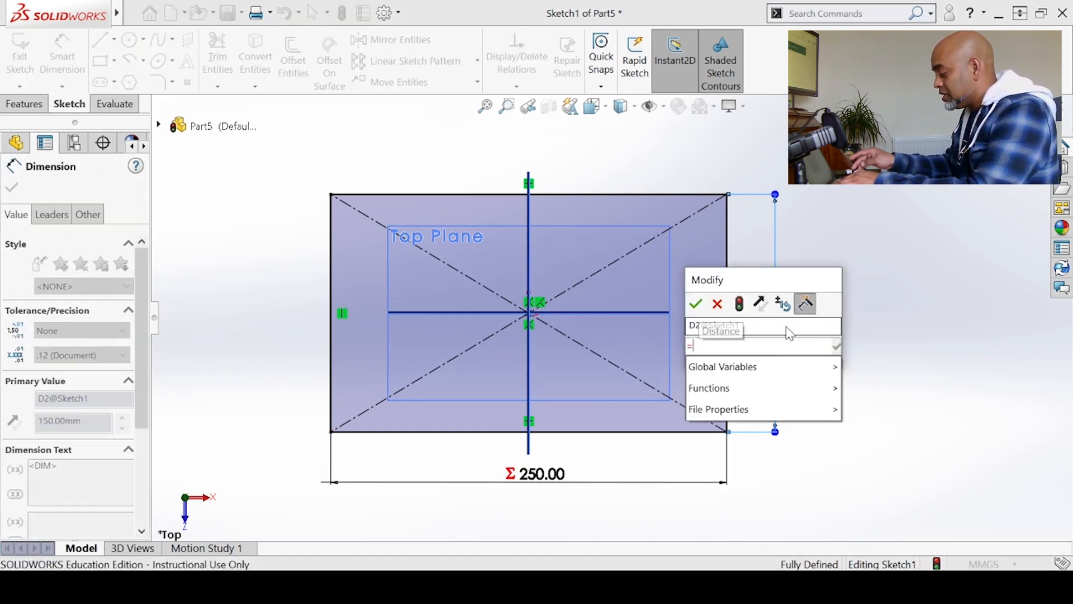
type("width")
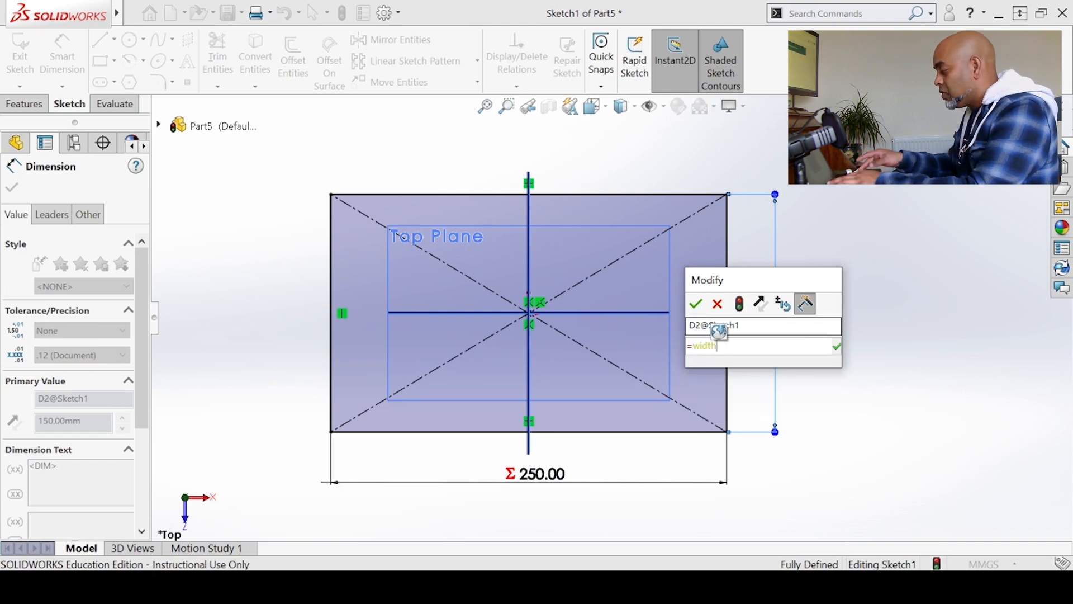
key("Return")
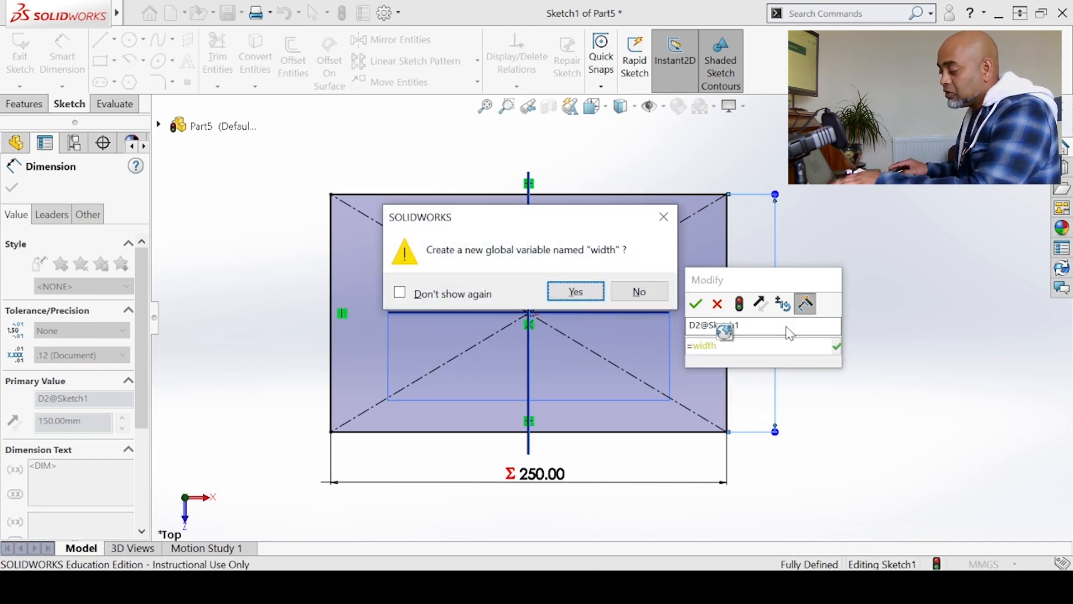
left_click(575, 291)
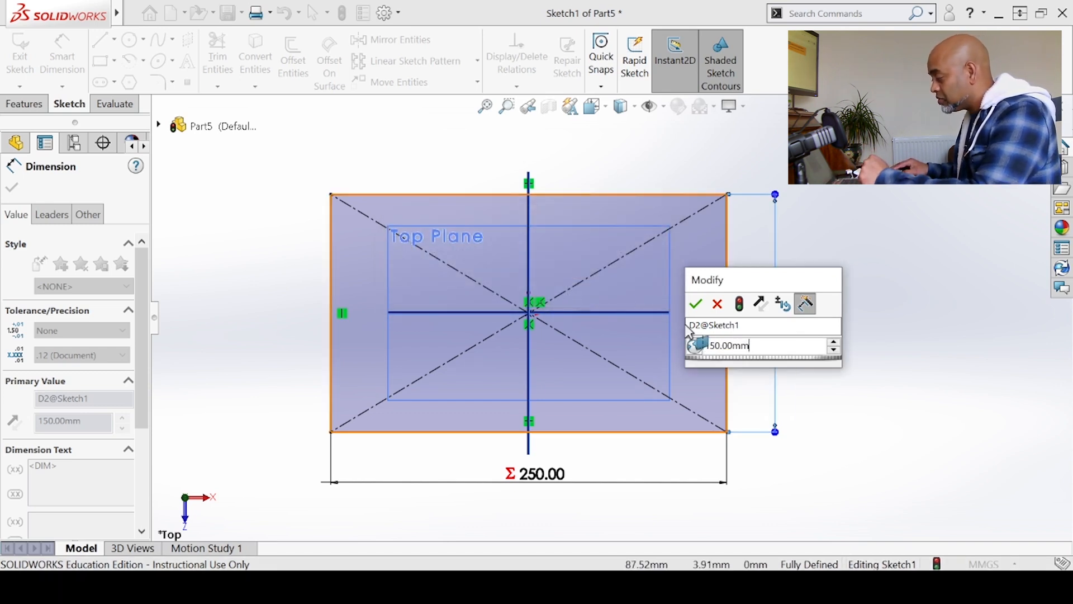
left_click(694, 308)
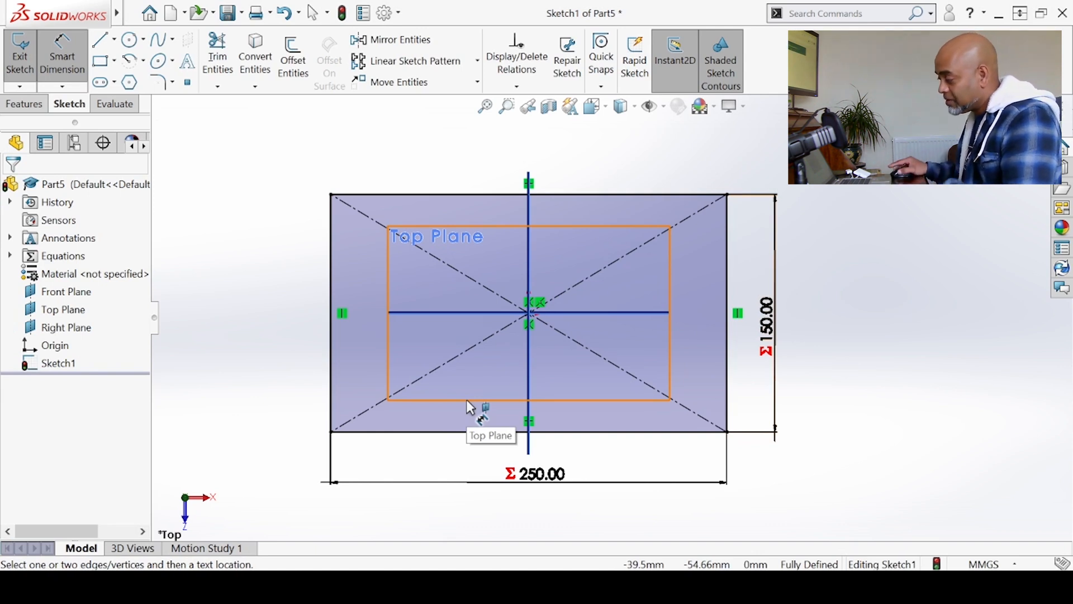
Exit the sketch and extrude the rectangle as a blind boss 100 mm deep.
left_click(19, 63)
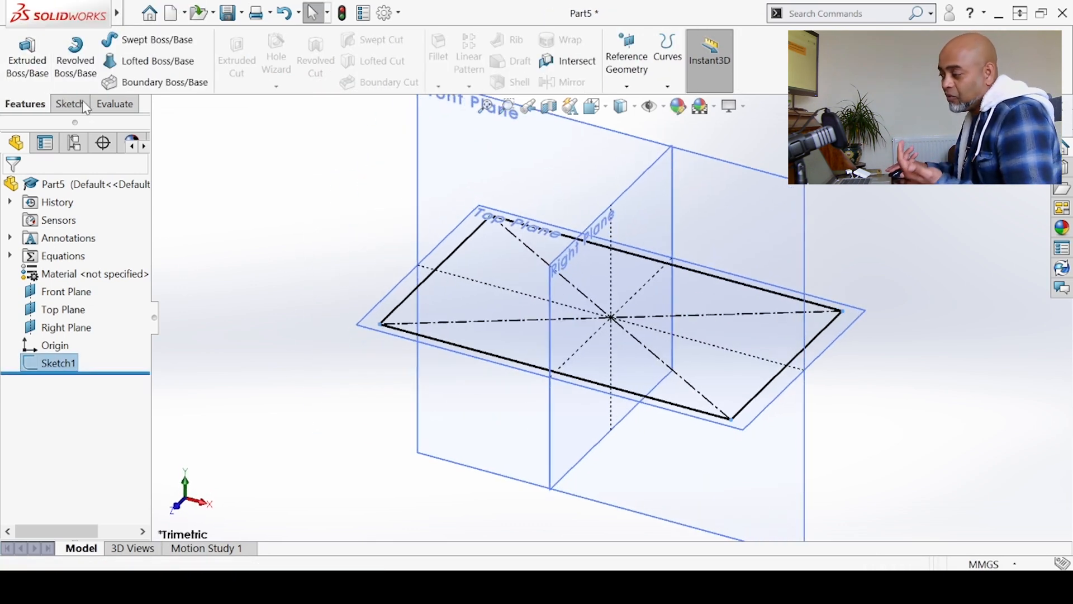
left_click(26, 56)
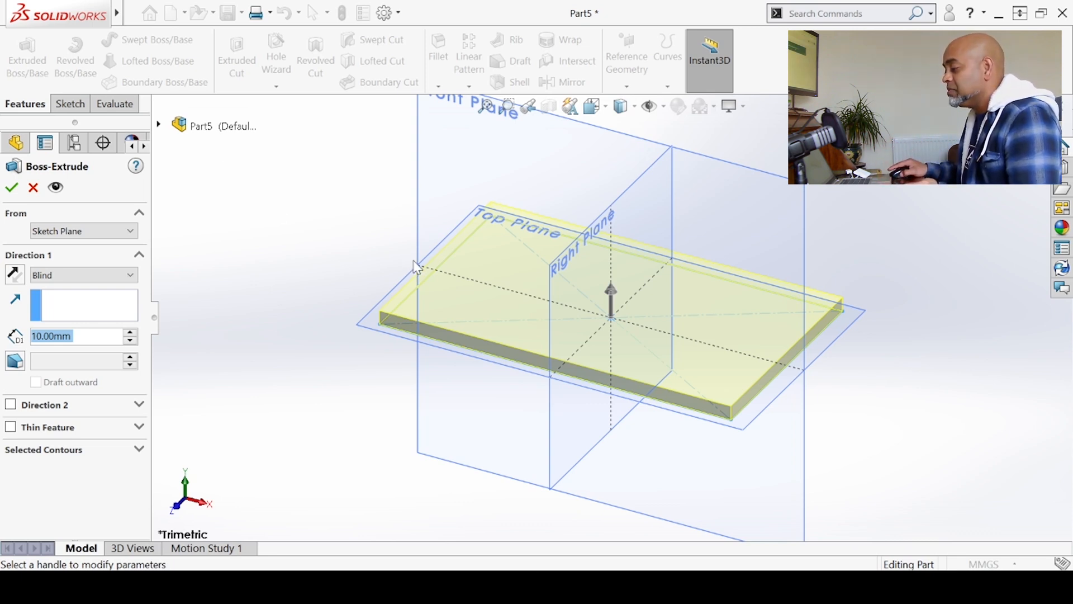
left_click(131, 333)
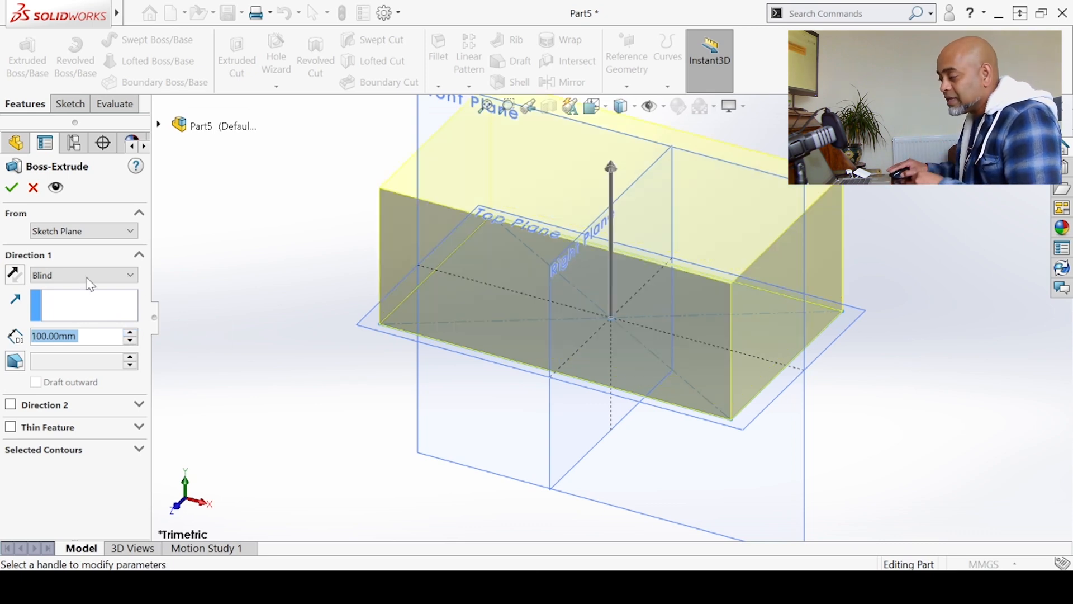
left_click(11, 187)
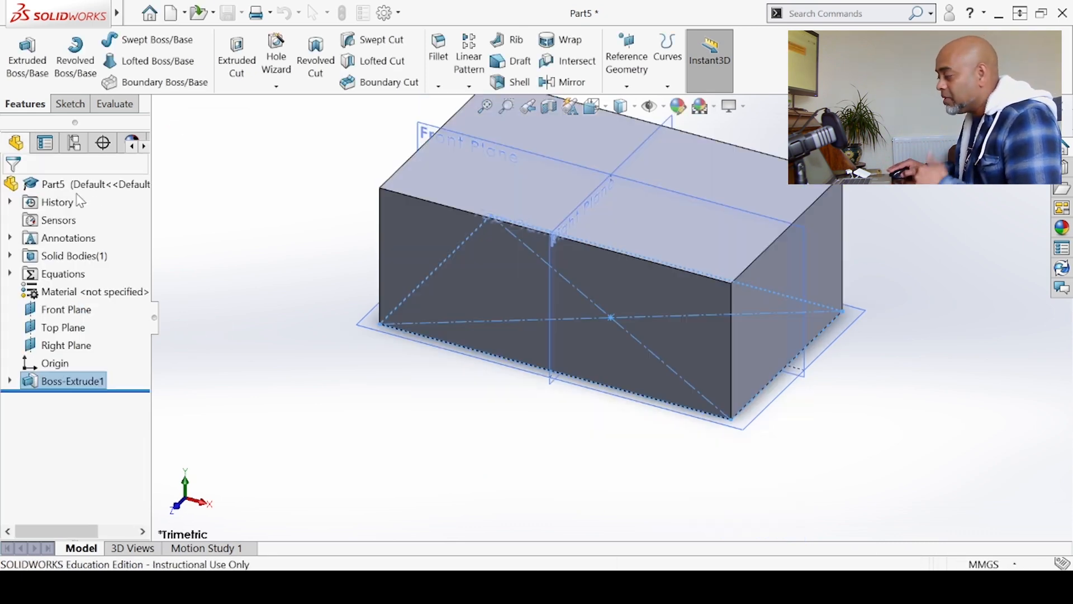
Edit the block's extrusion and set its depth to the equation "length"*0.8.
left_click(63, 380)
left_click(93, 341)
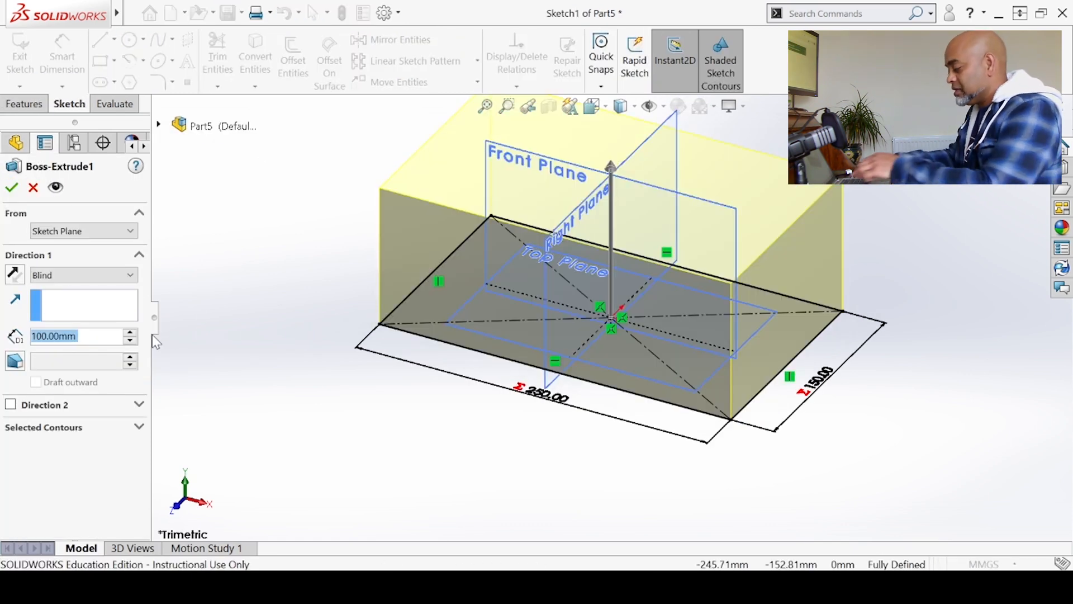
type("=")
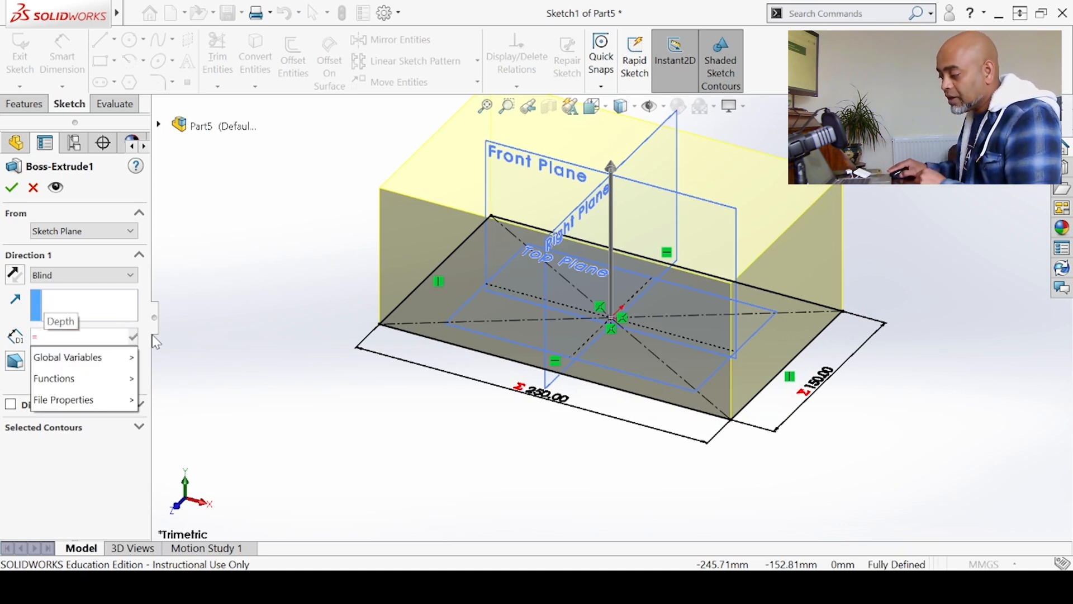
mouse_move(100, 357)
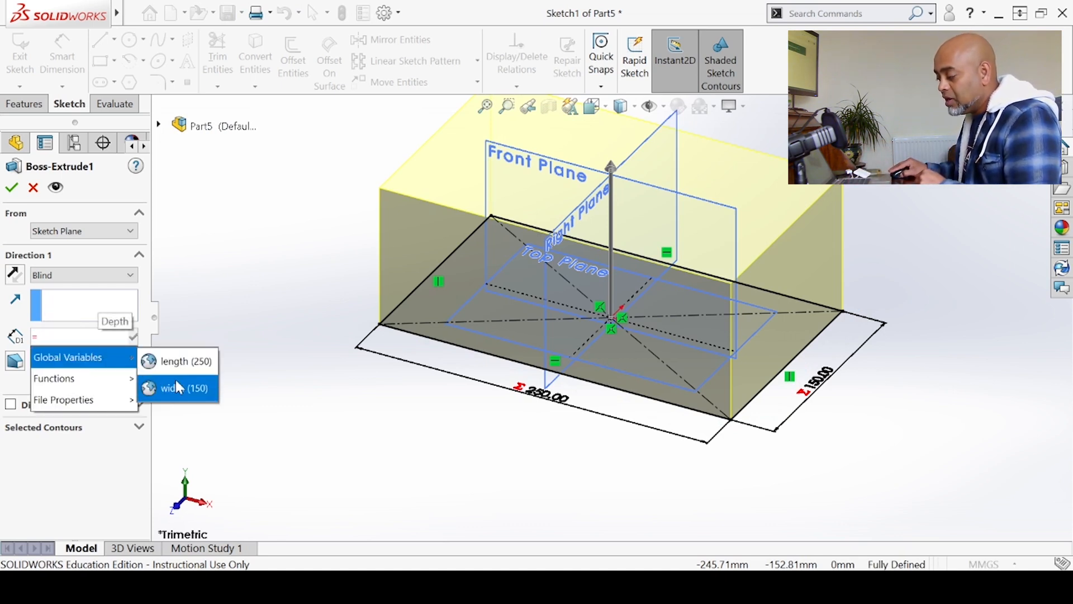
key("Up")
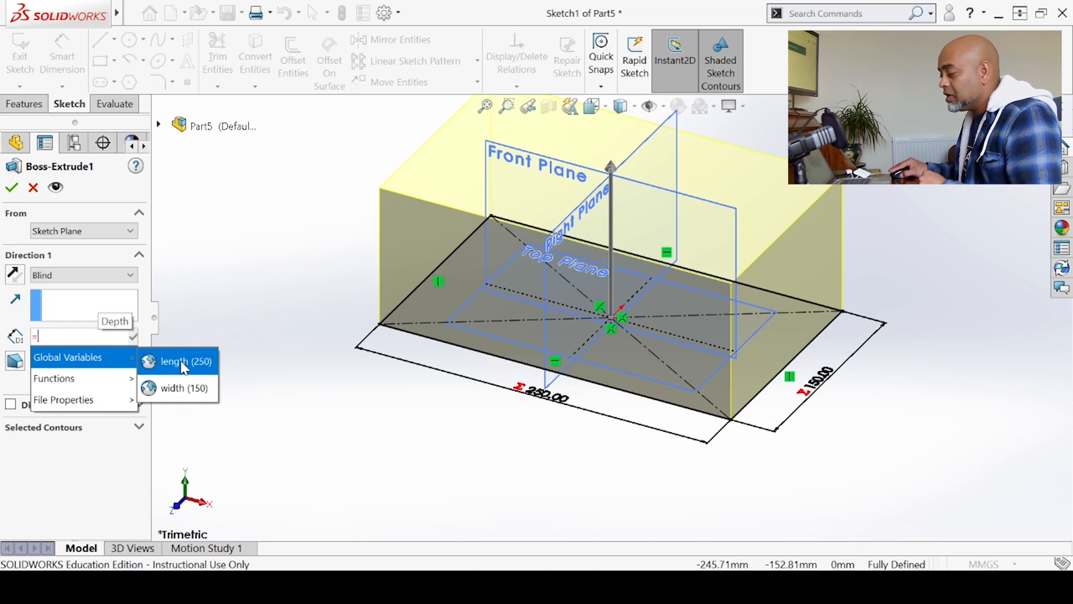
left_click(183, 363)
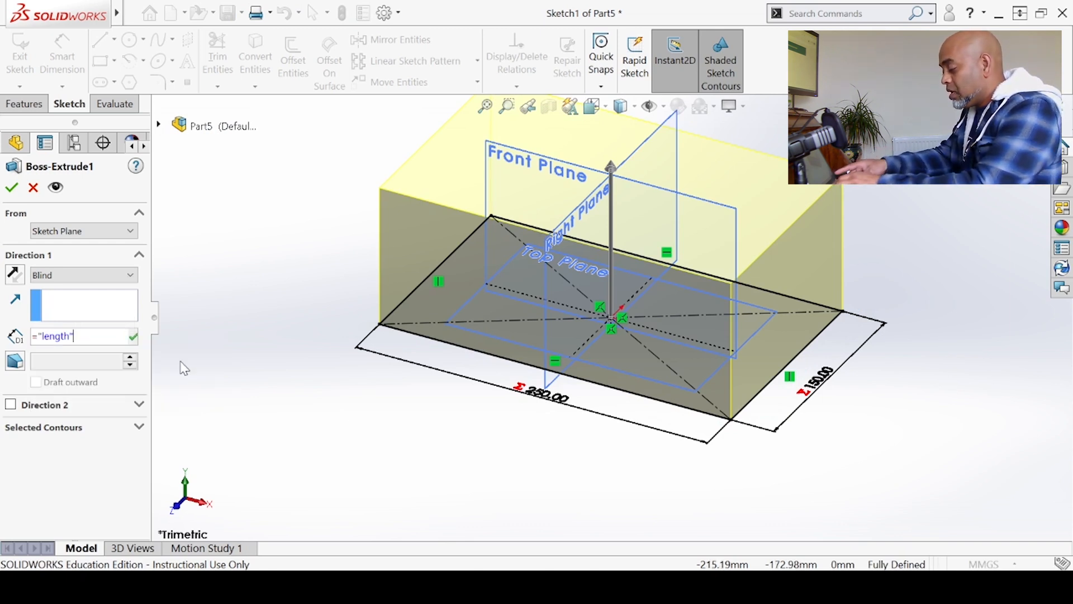
type("*")
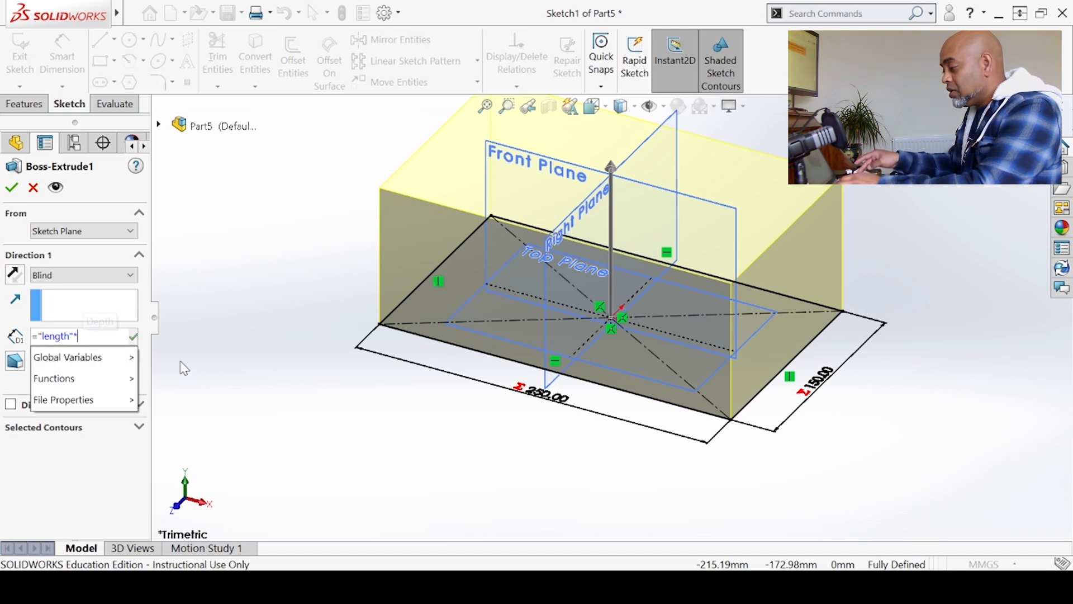
type("0.8")
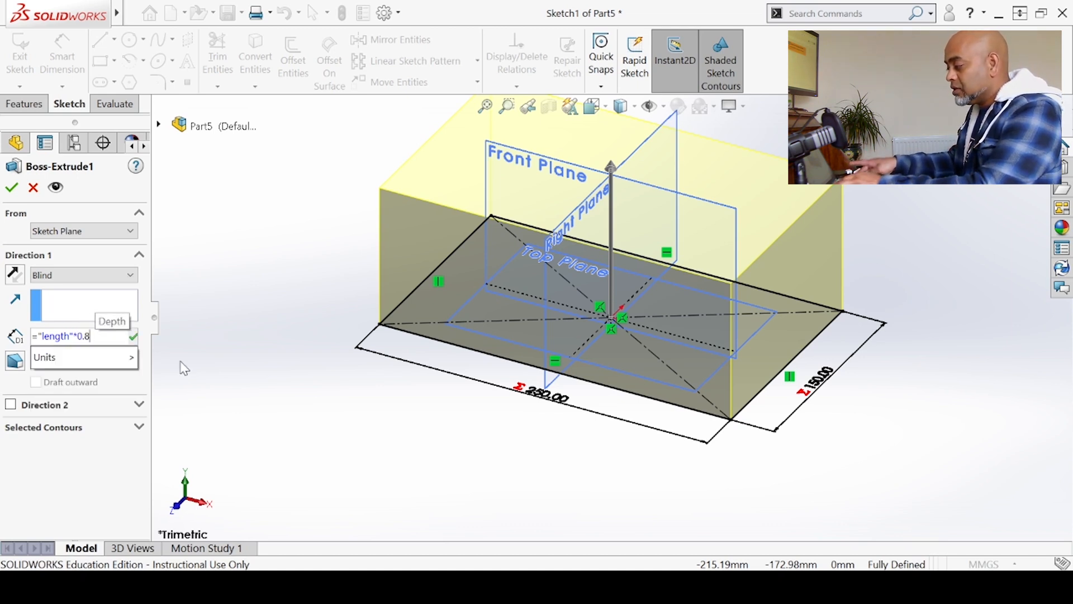
key("Return")
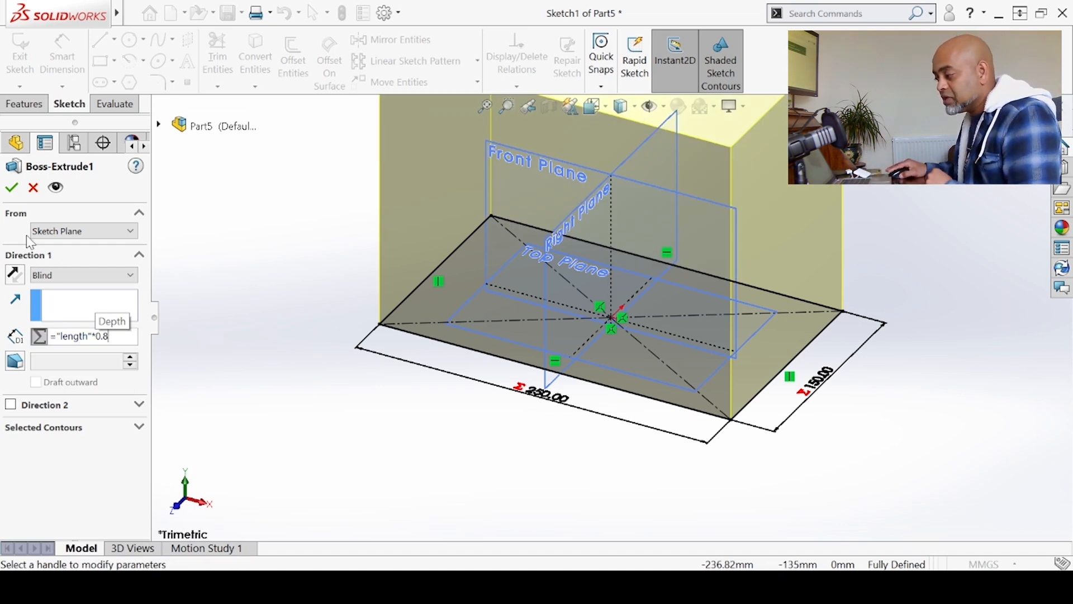
left_click(11, 187)
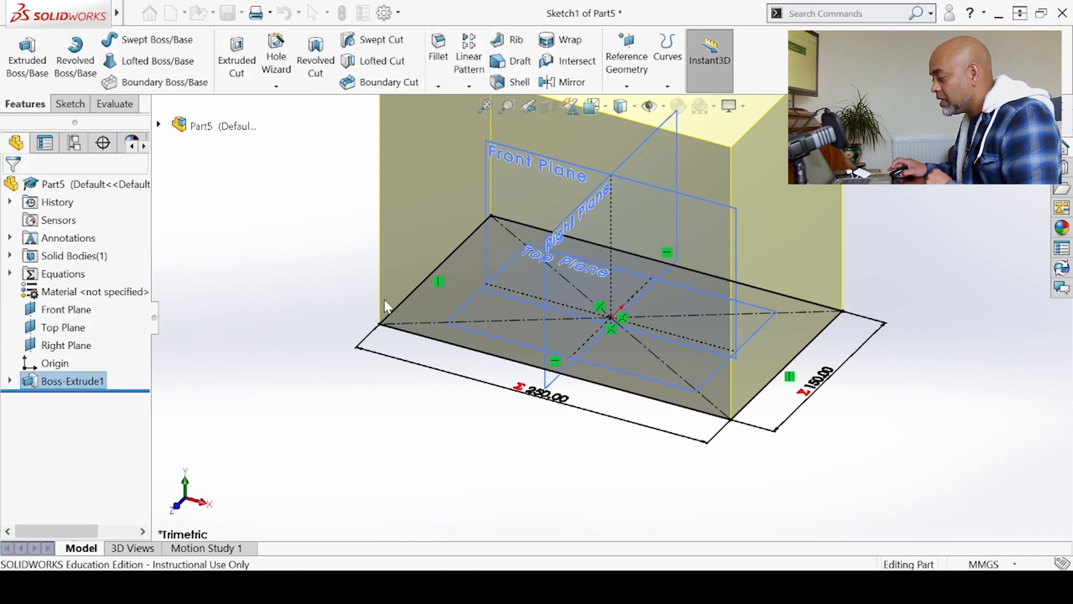
Show the extruded block's dimensions and move its height dimension outside the block beside the right-hand face.
key("f")
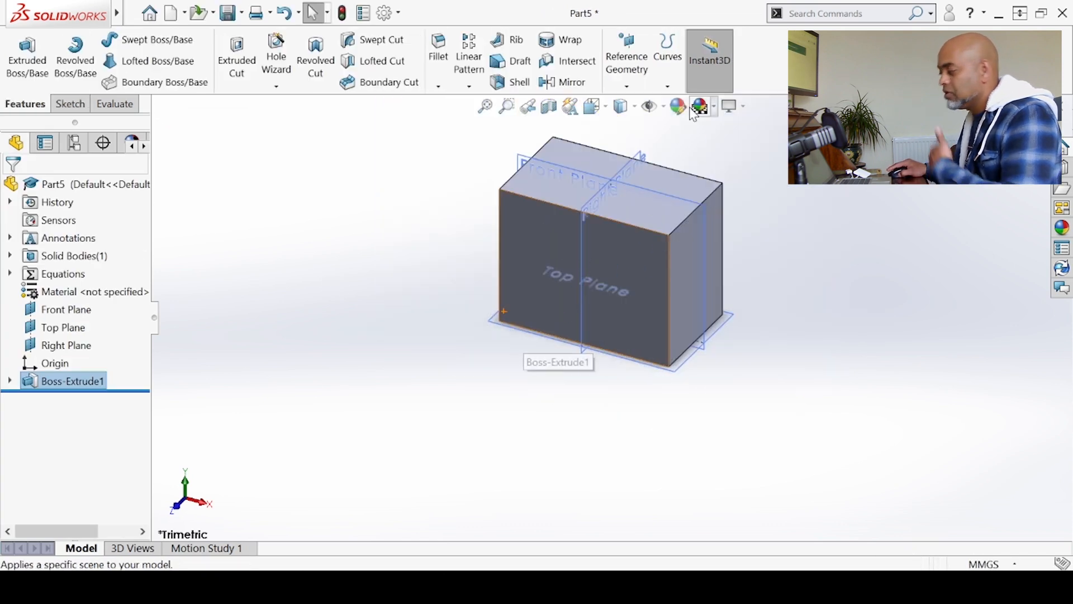
scroll(689, 165, "down", 3)
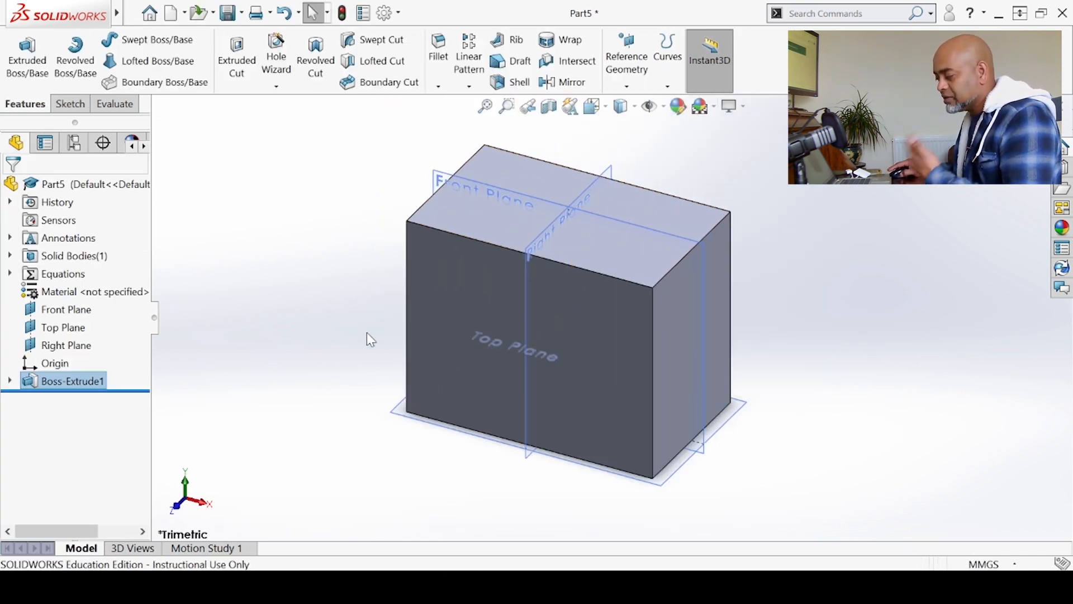
left_click(266, 305)
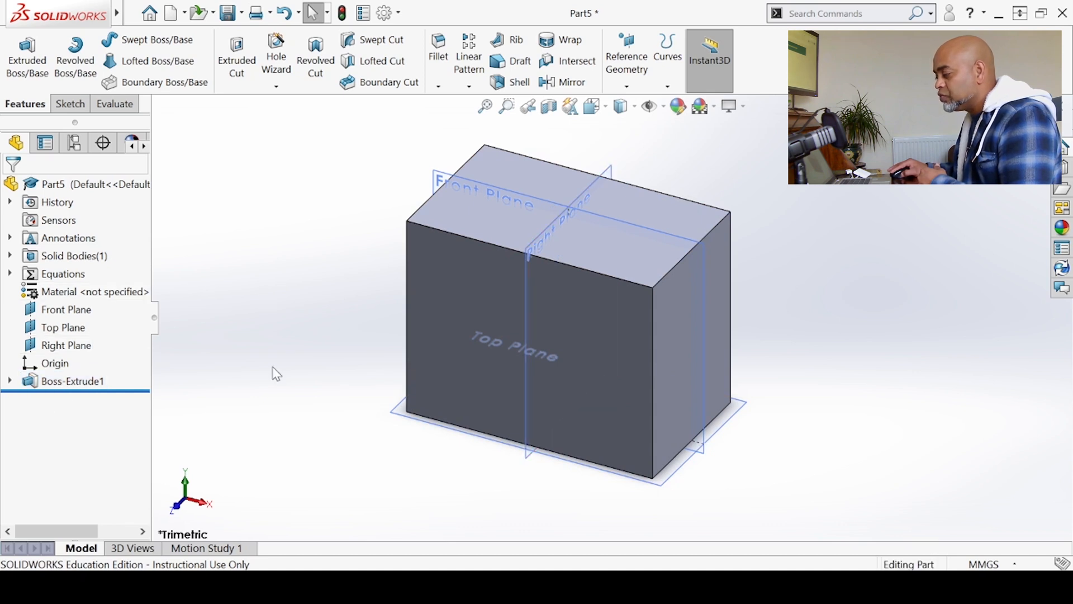
left_click(65, 381)
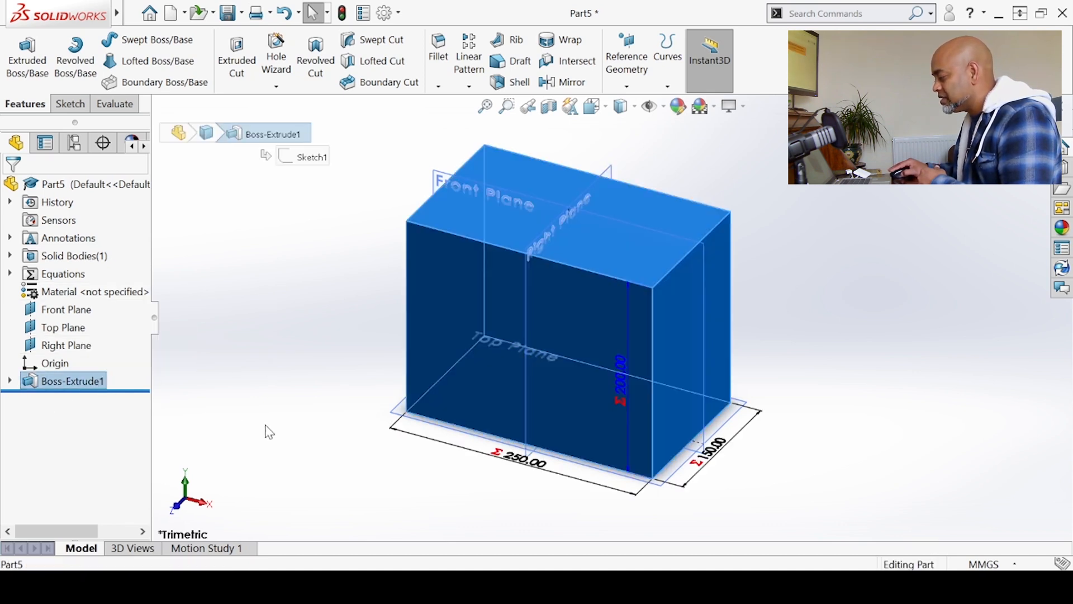
left_click_drag(617, 371, 762, 388)
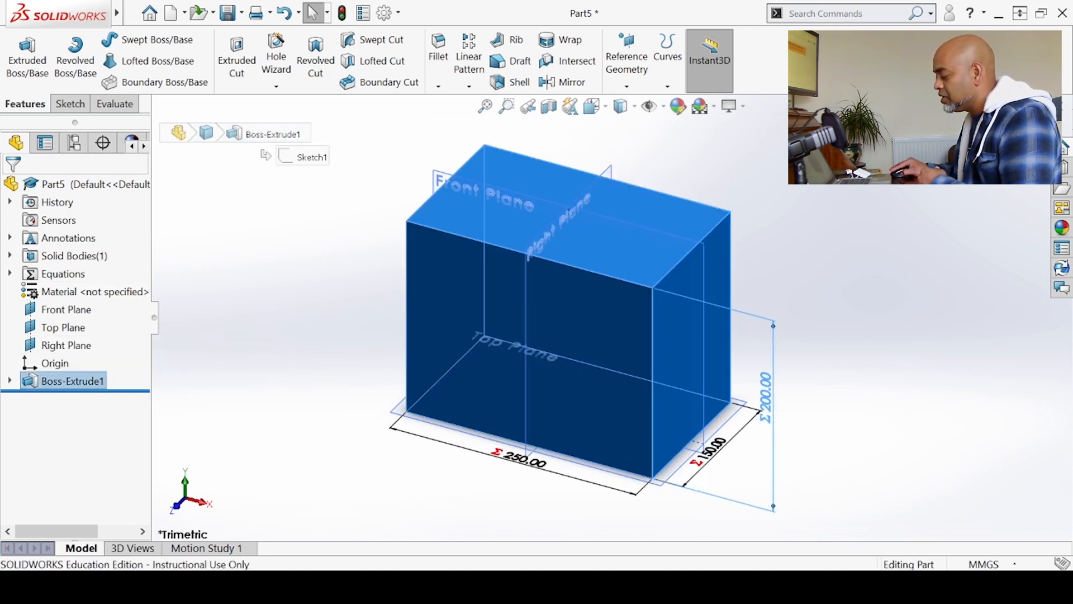
left_click(838, 408)
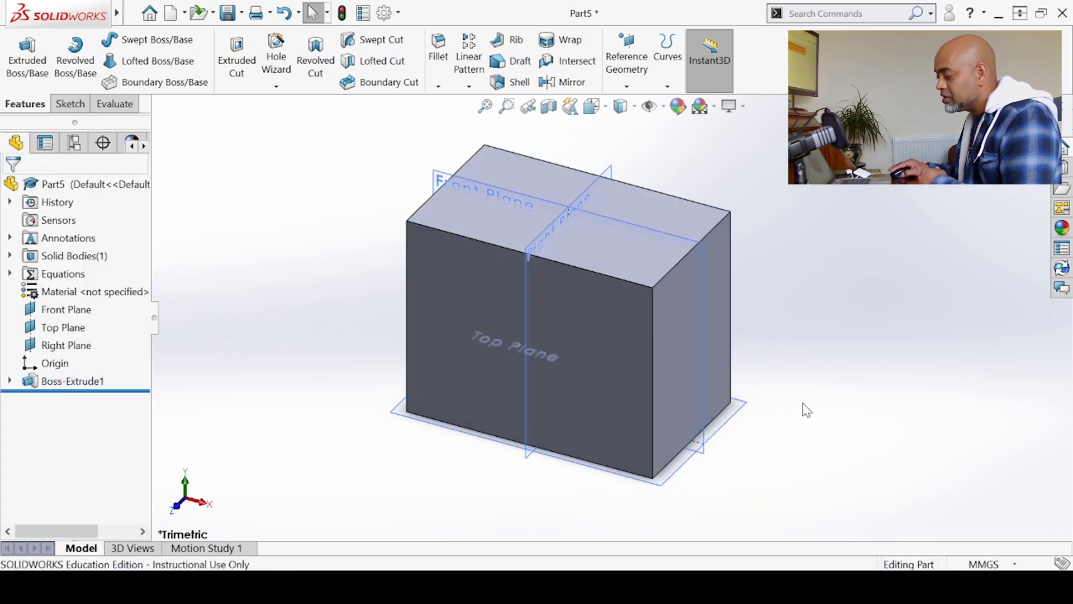
Turn on the display of annotations and feature dimensions so the block's dimensions stay shown without selecting it.
right_click(61, 243)
left_click(106, 271)
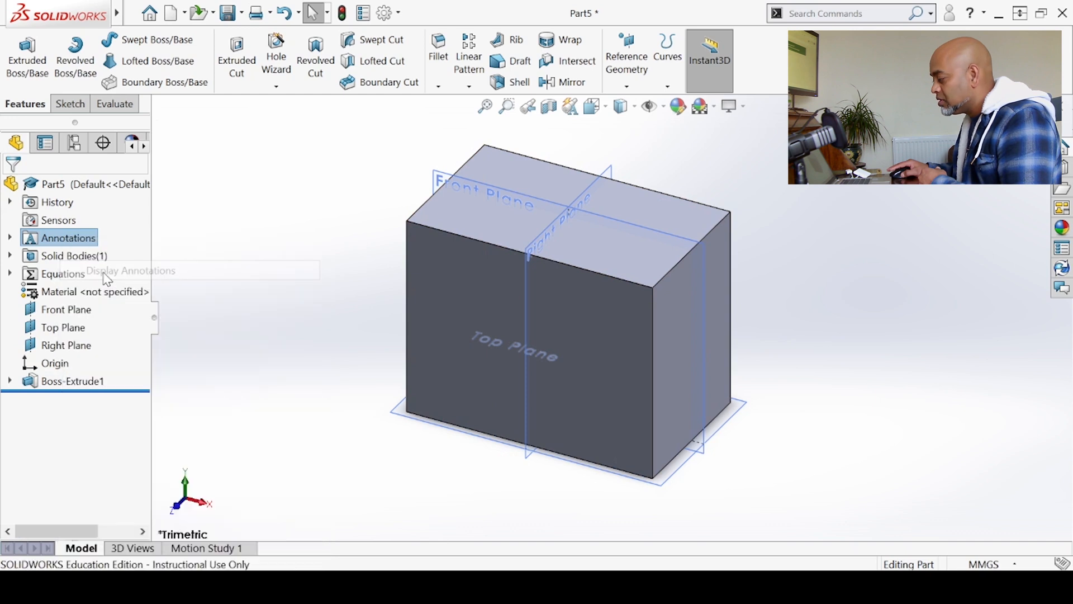
right_click(62, 240)
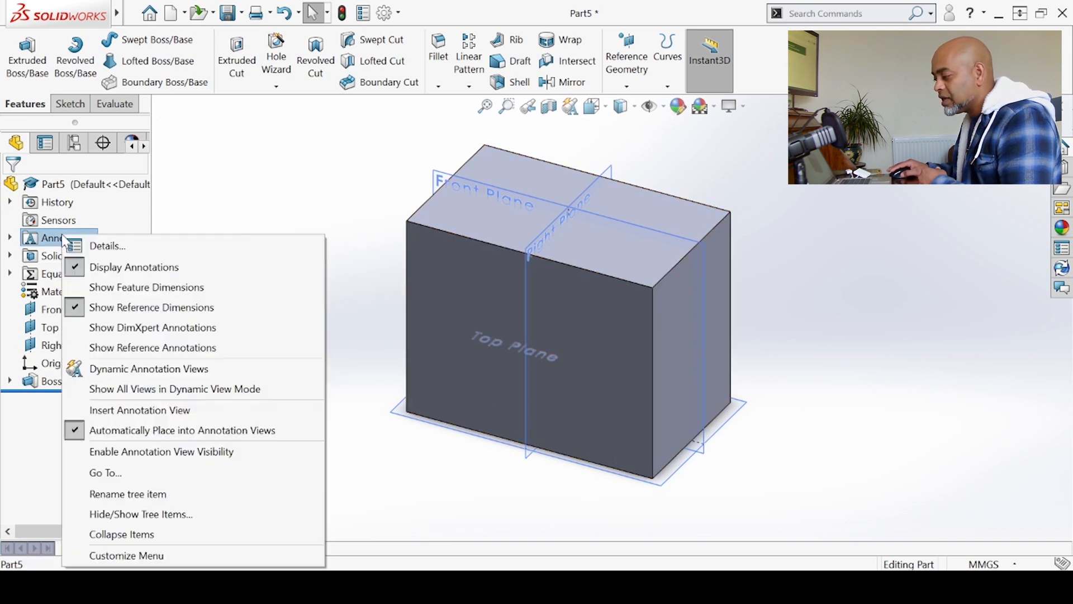
left_click(120, 288)
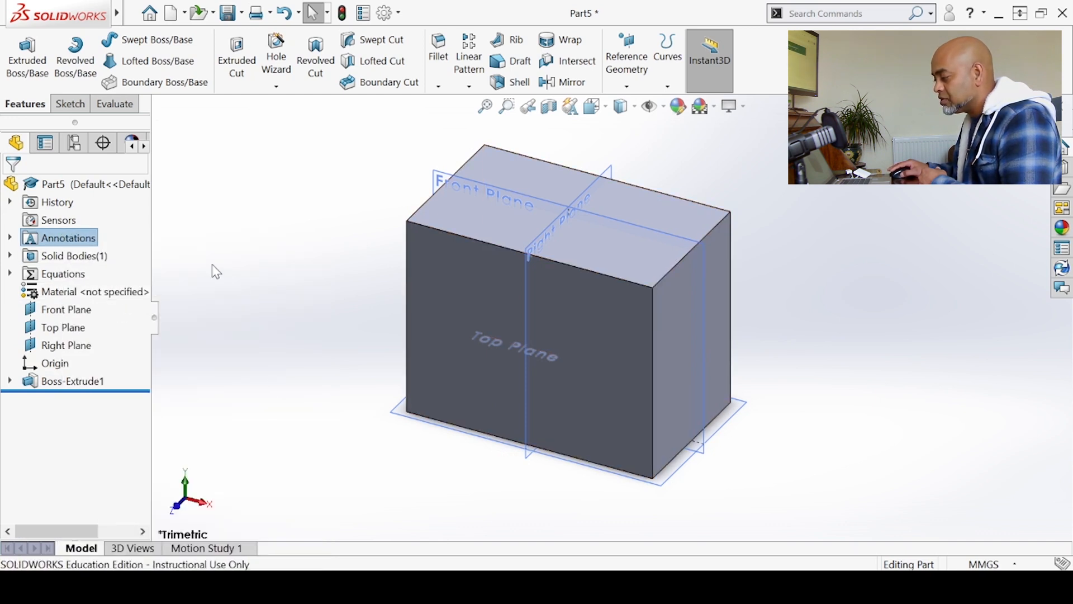
left_click(62, 381)
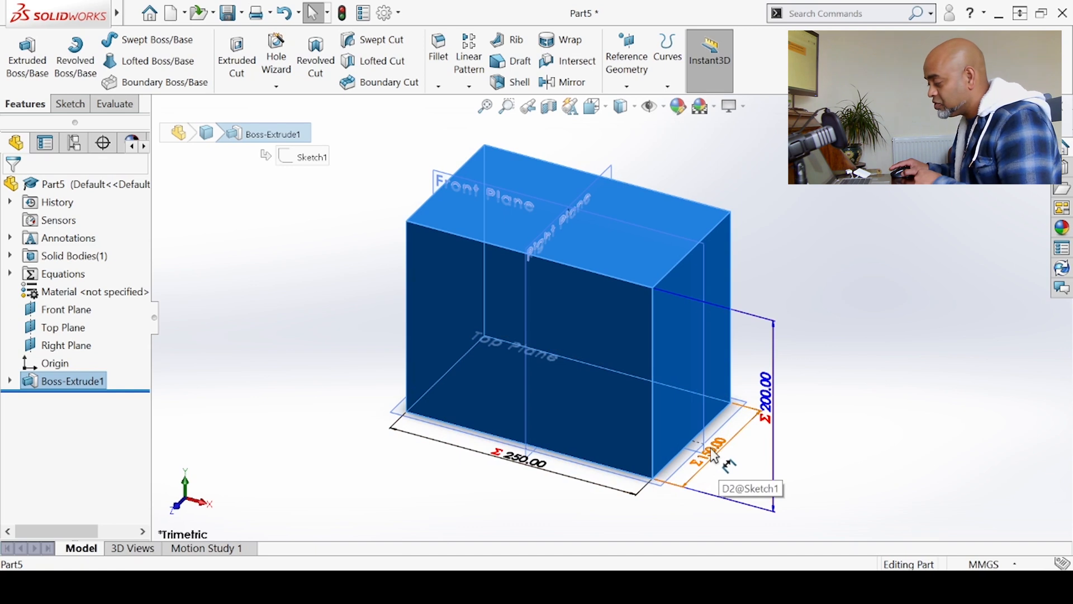
left_click(231, 312)
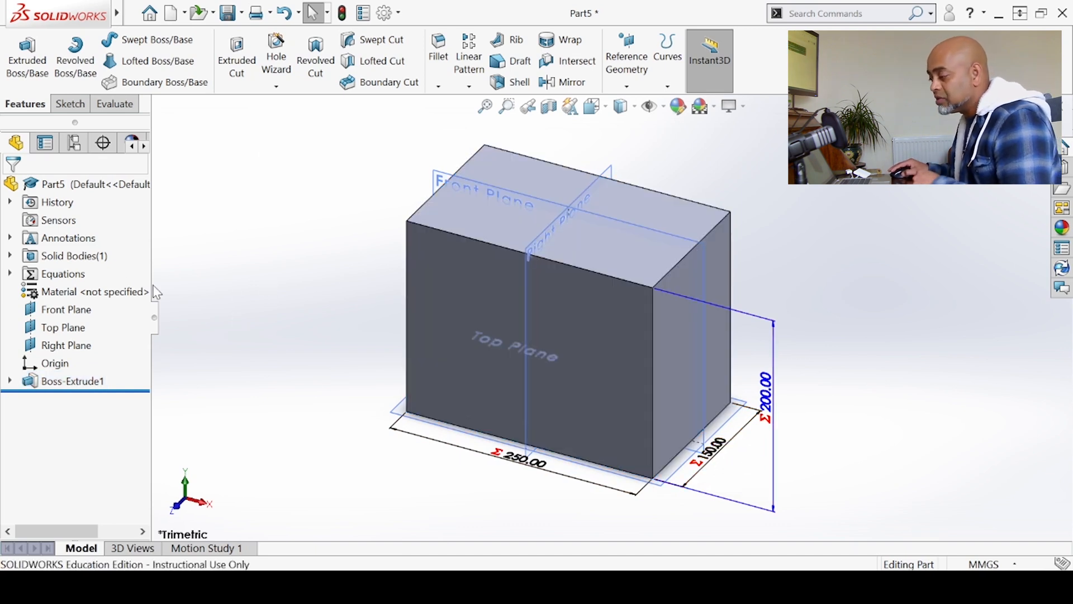
Expand the Equations folder in the feature tree and move the height dimension beside the block's left-hand vertical edge.
left_click(10, 274)
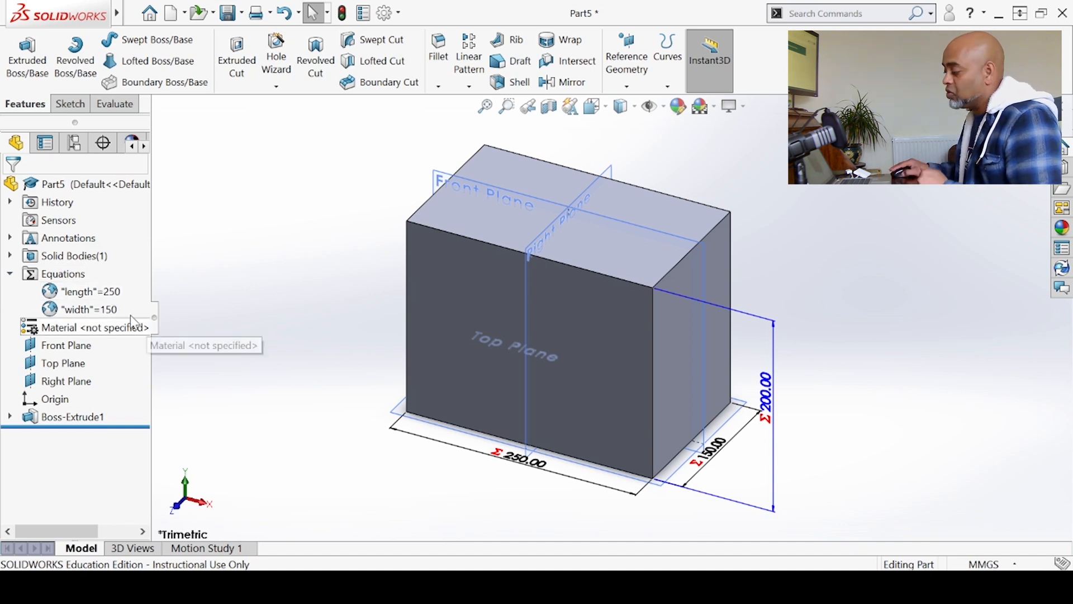
left_click_drag(781, 413, 363, 315)
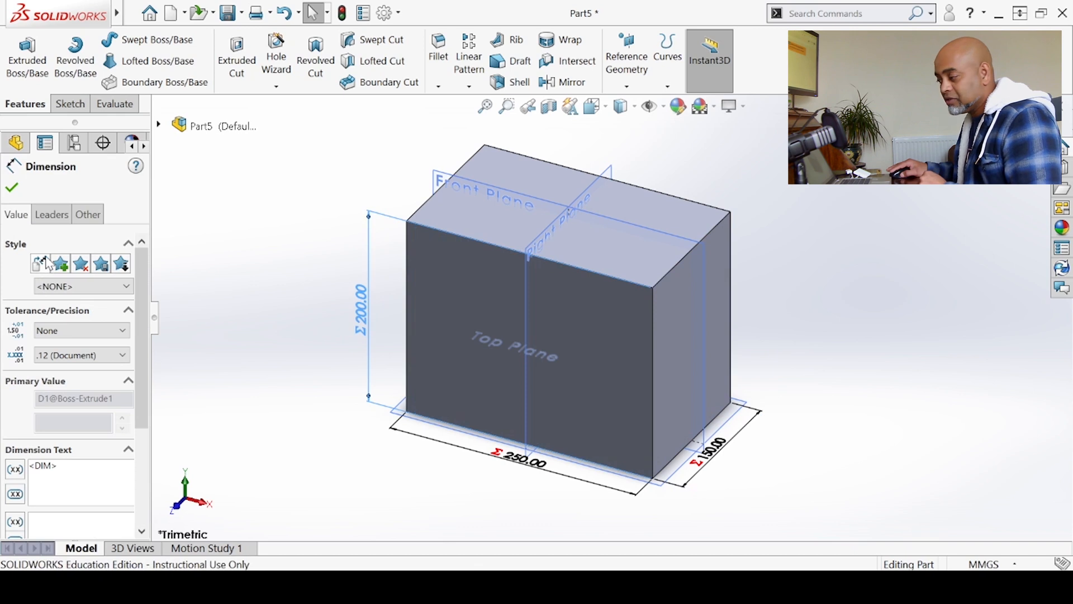
left_click(16, 192)
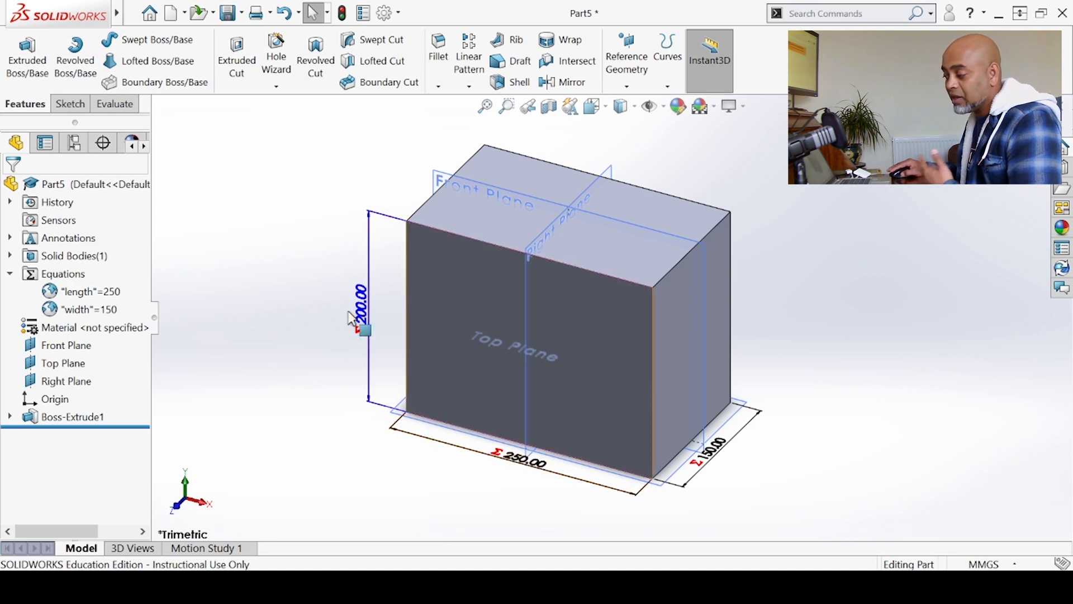
Open the equation manager from the length variable and set the global variable length to 200.
right_click(88, 294)
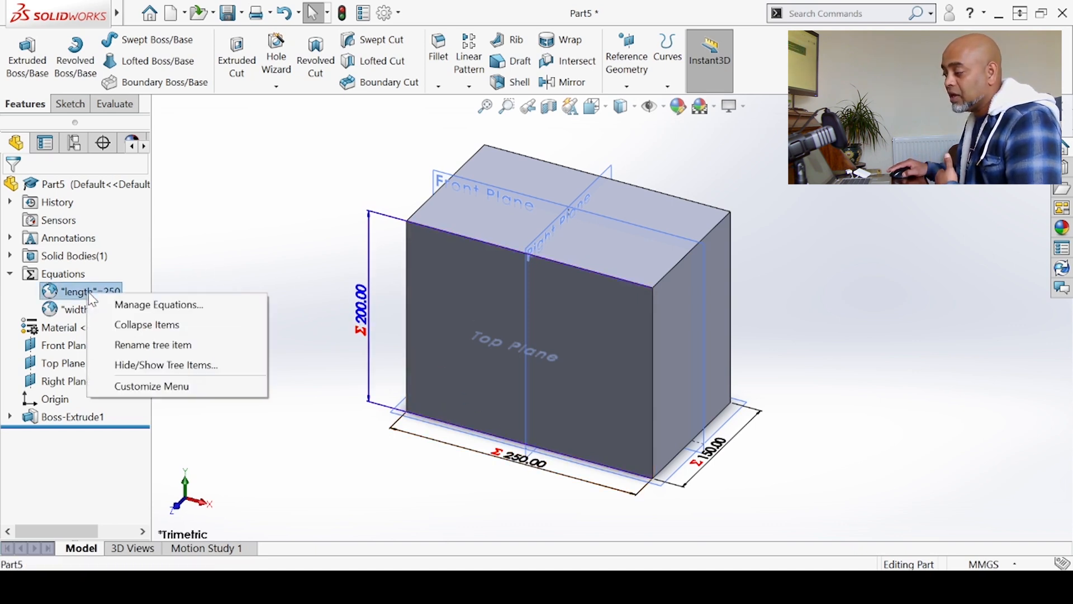
left_click(151, 305)
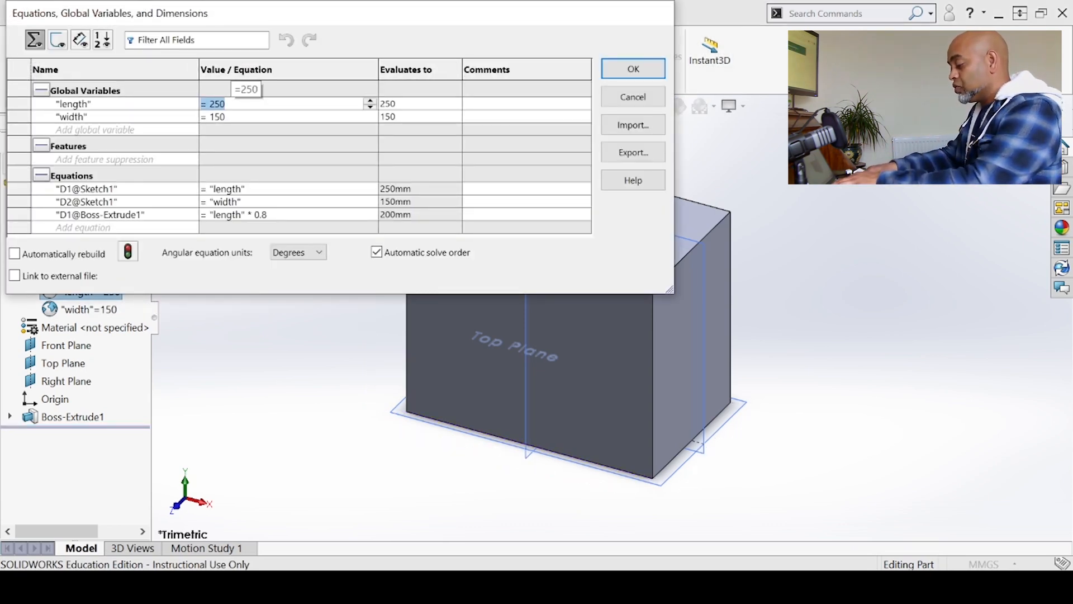
type("3200")
key("BackSpace")
key("BackSpace")
key("BackSpace")
key("BackSpace")
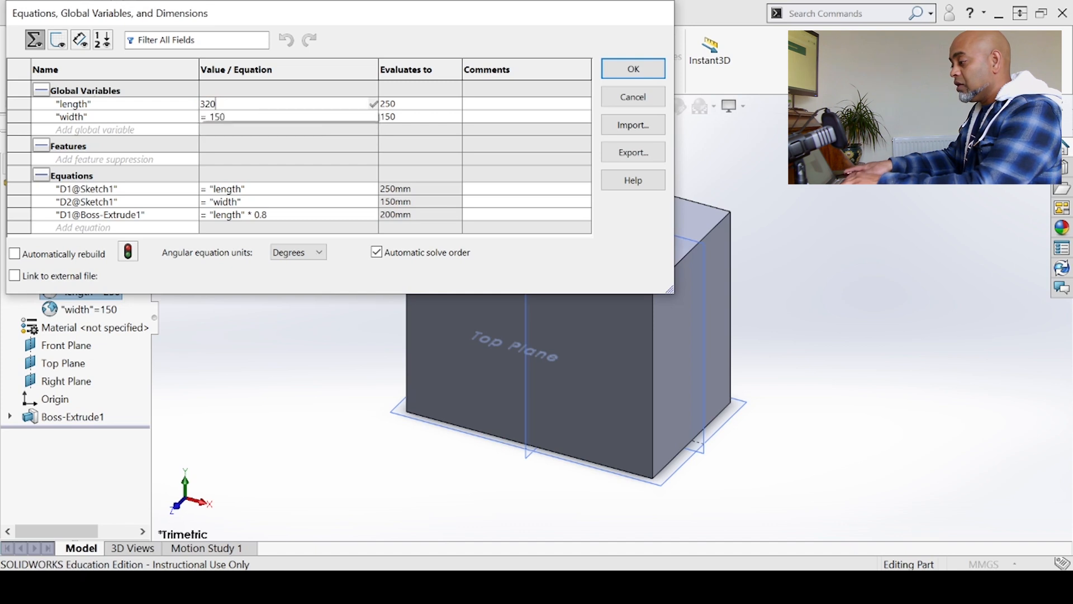
type("0")
key("BackSpace")
type("200")
key("Tab")
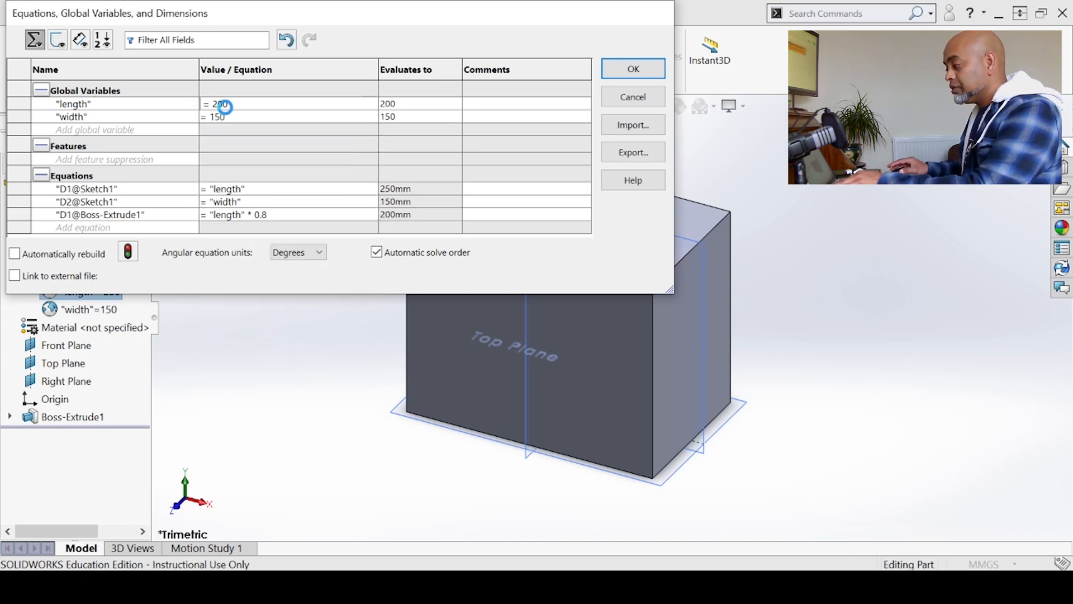
Set the global variable width to 220 and apply the equation changes to the block.
left_click(233, 120)
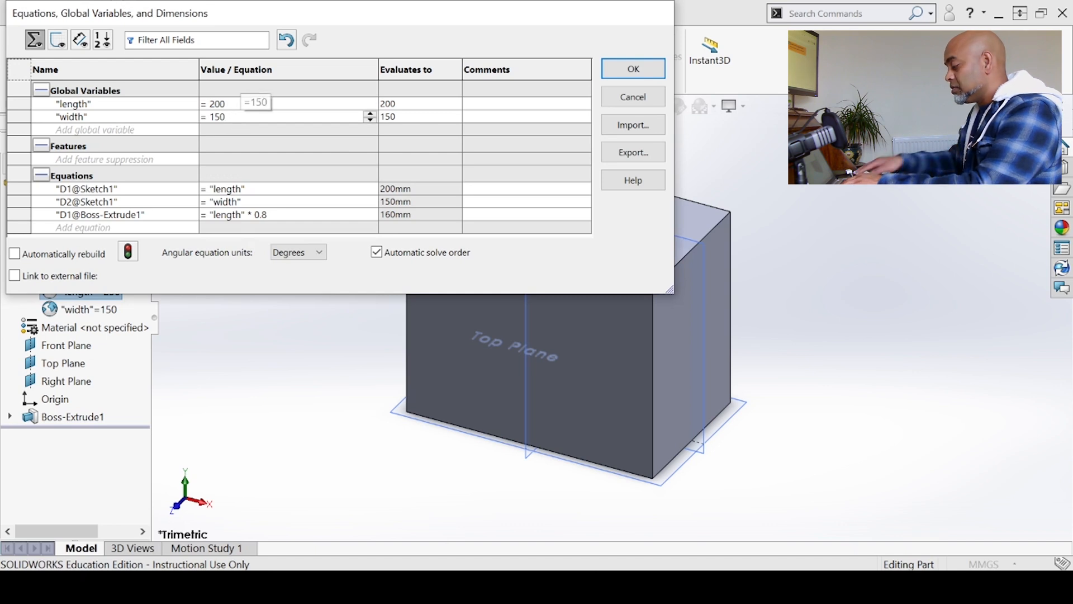
key("BackSpace")
key("BackSpace")
key("BackSpace")
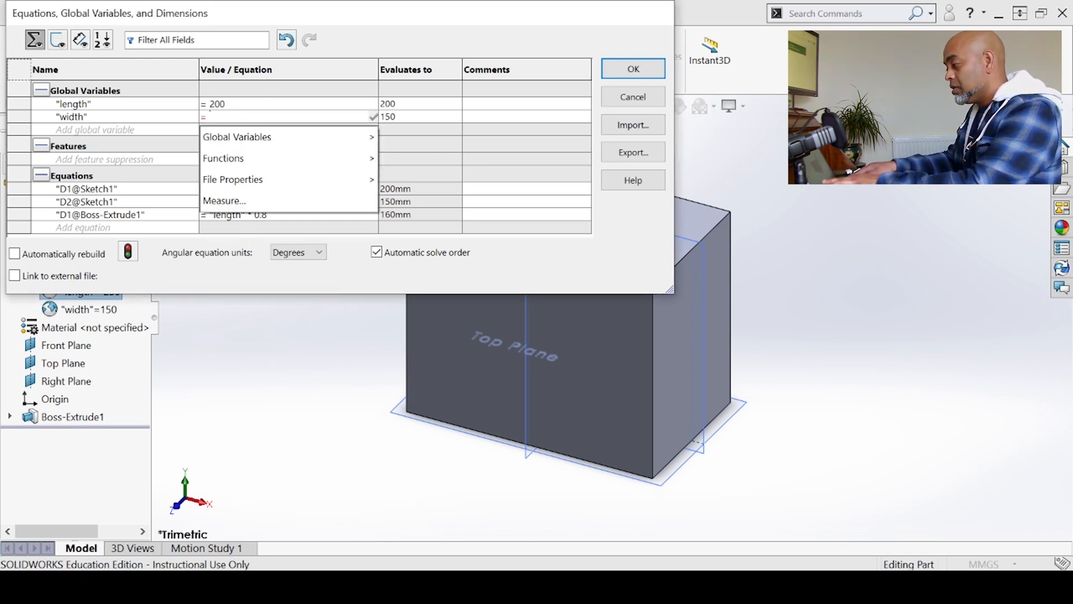
type("220")
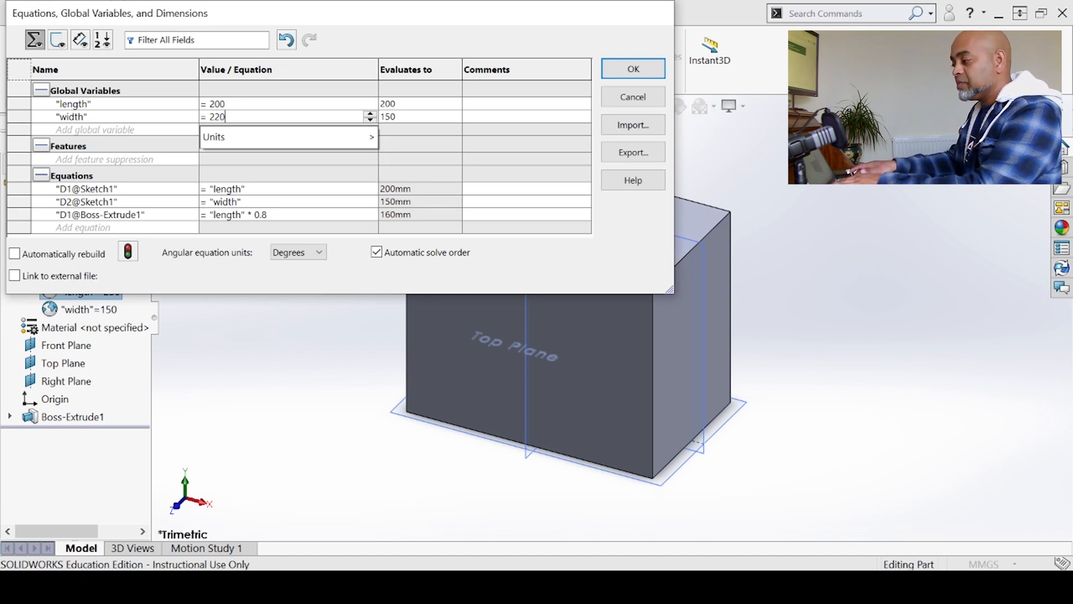
key("Tab")
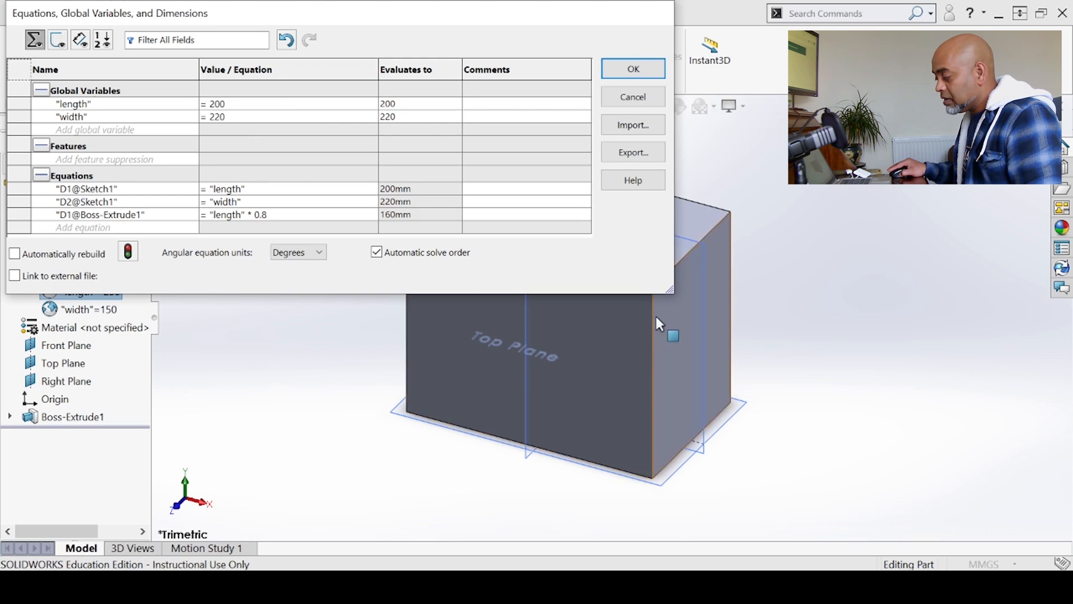
left_click(626, 68)
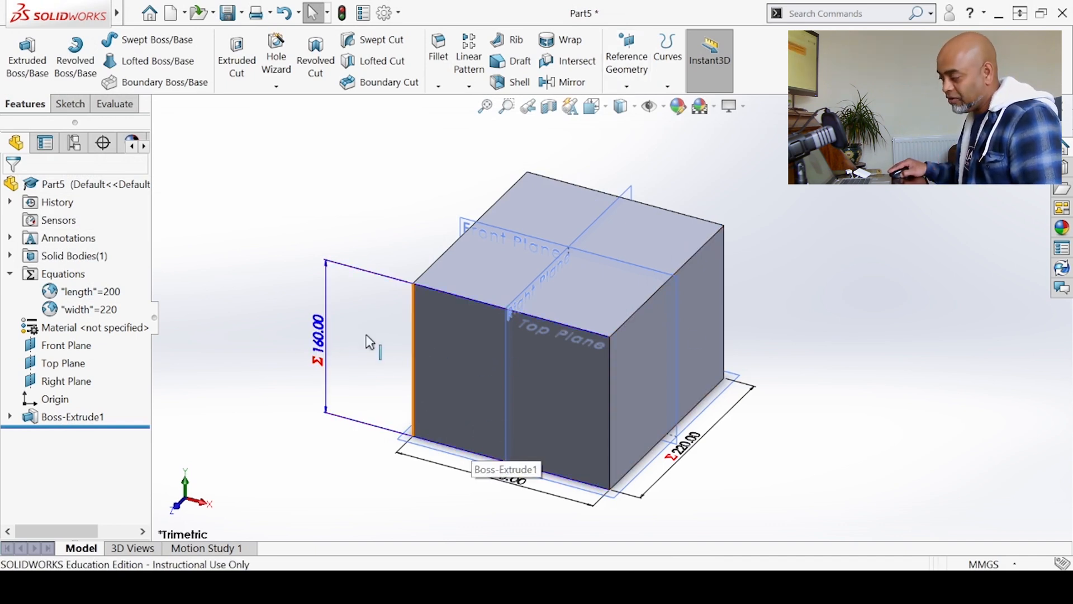
Move the block's height dimension closer to its left-hand vertical edge and deselect it.
left_click(327, 348)
left_click_drag(325, 348, 348, 356)
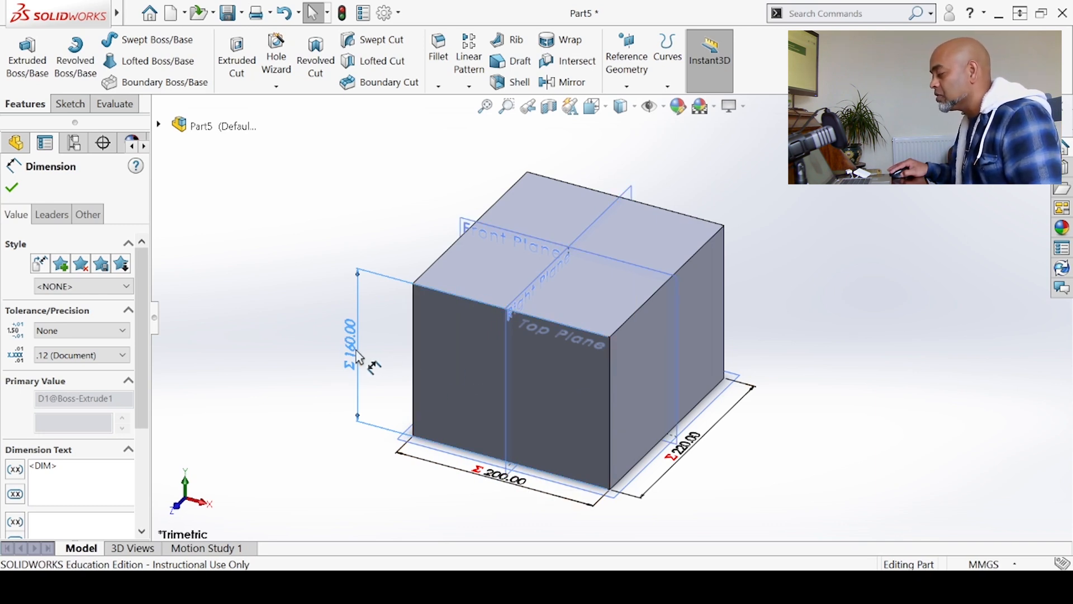
left_click_drag(359, 358, 365, 370)
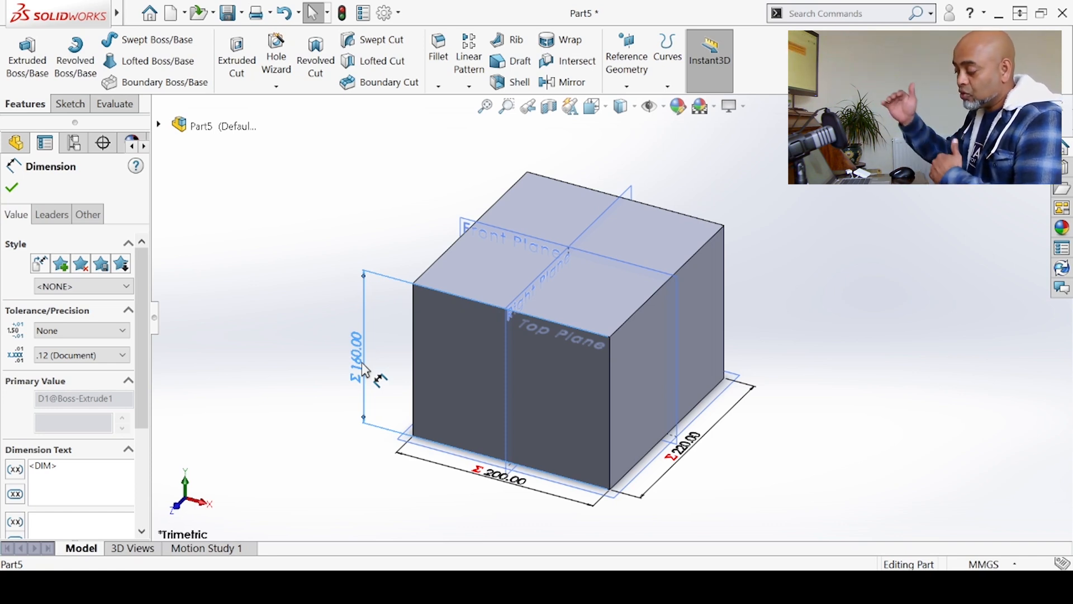
left_click_drag(365, 370, 370, 369)
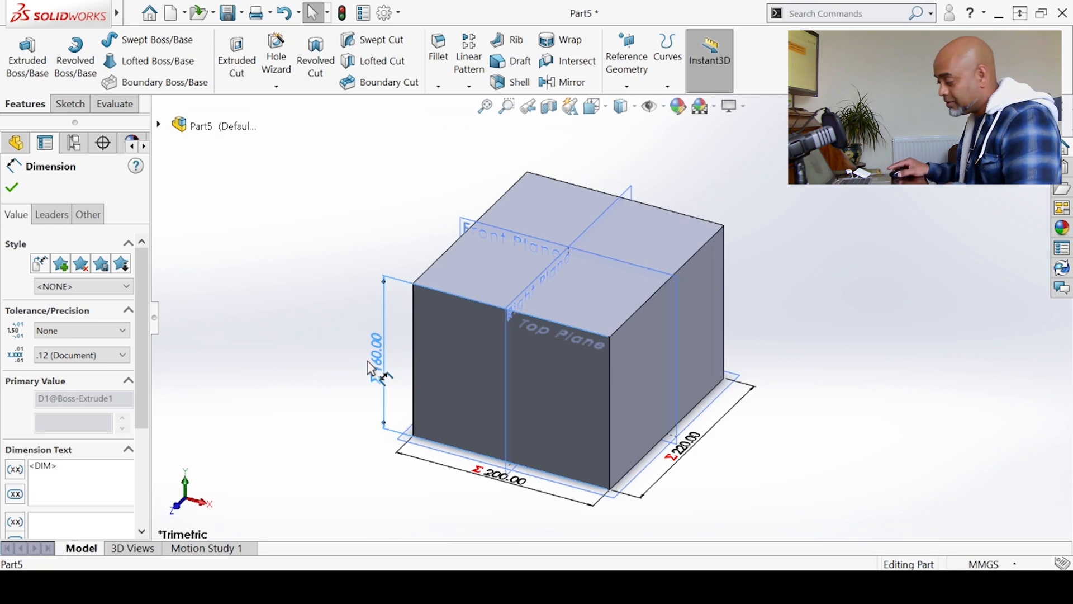
left_click(266, 261)
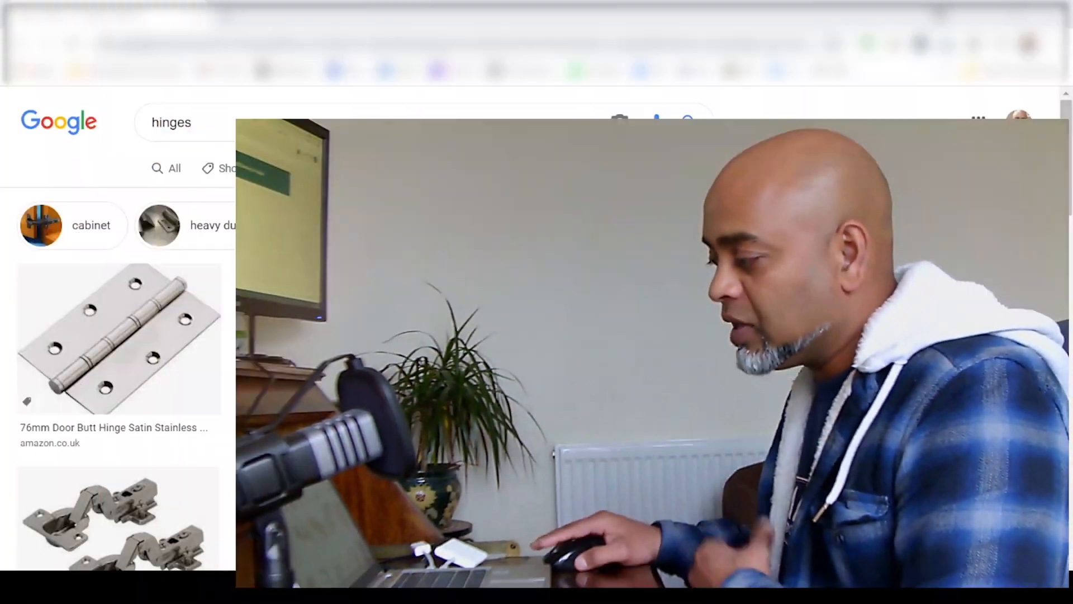
Examine the Google image results for hinges, comparing the different hinge shapes, sizes and hole layouts.
scroll(595, 376, "down", 5)
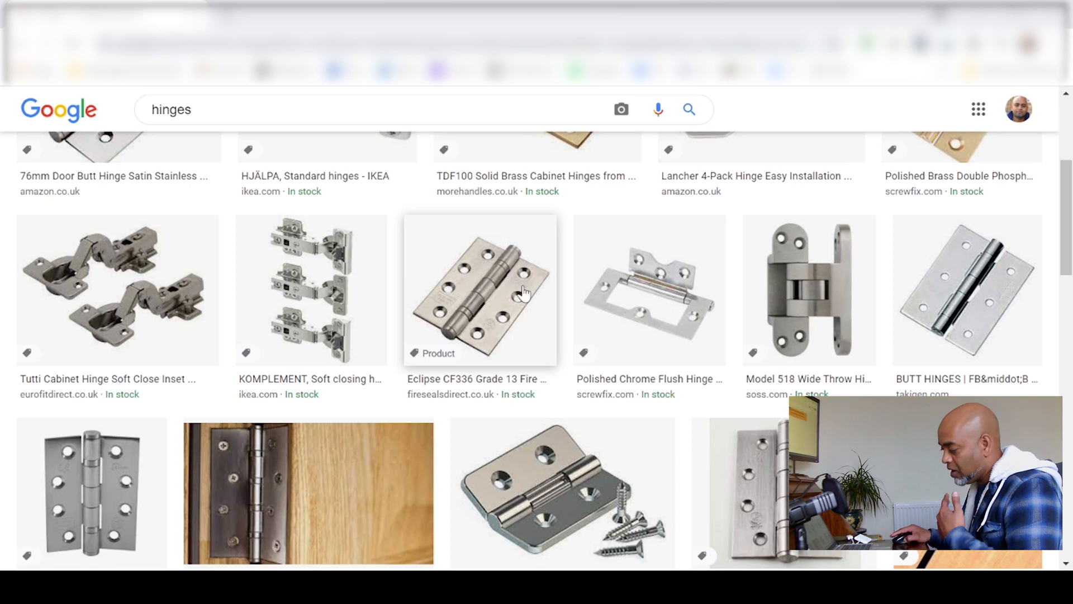
scroll(548, 297, "down", 2)
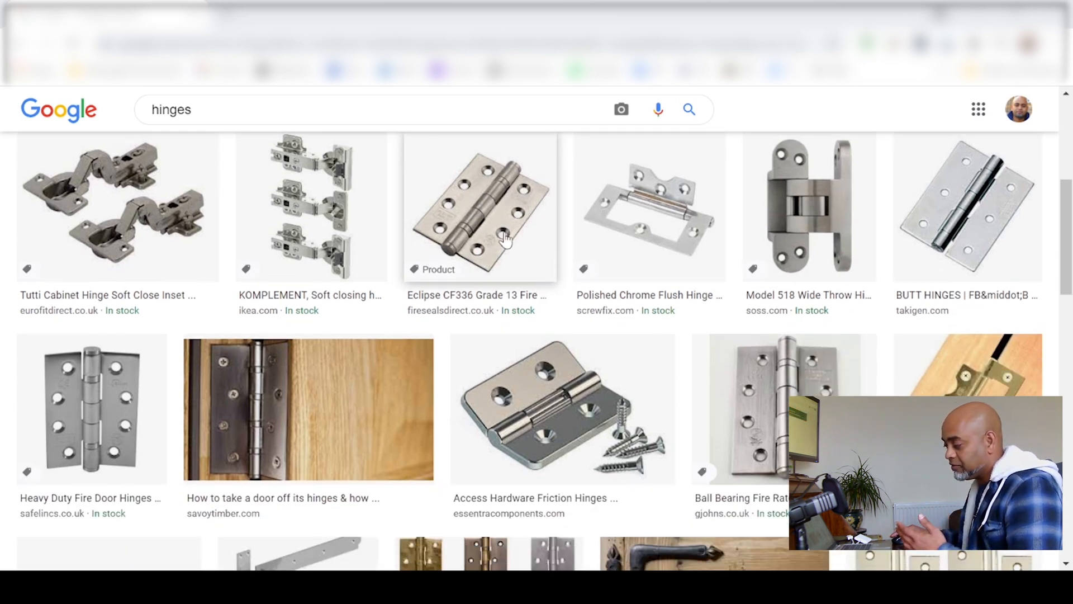
scroll(514, 239, "down", 3)
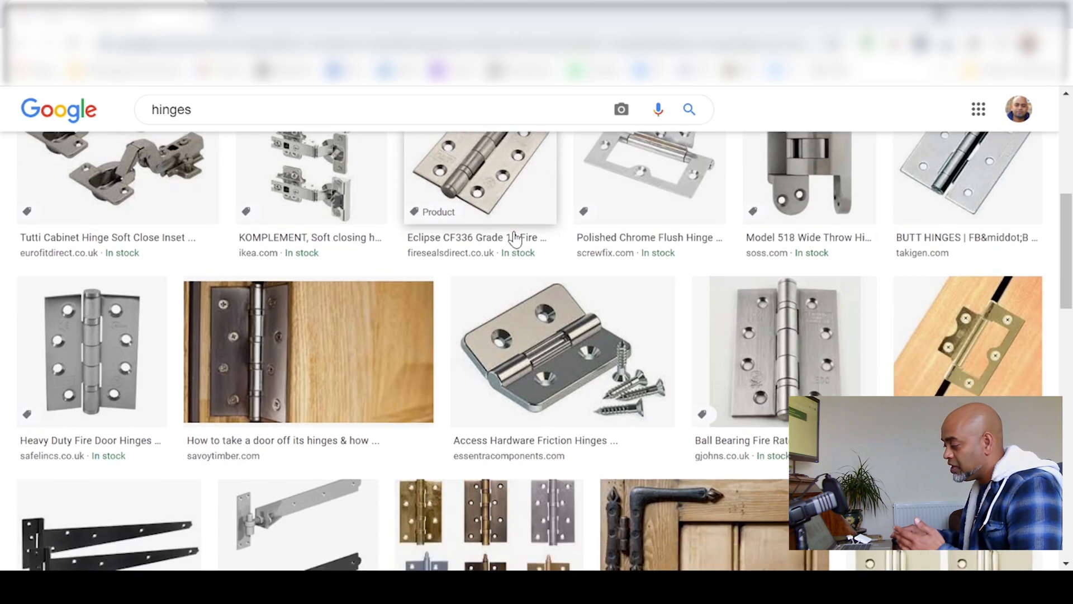
scroll(528, 335, "up", 6)
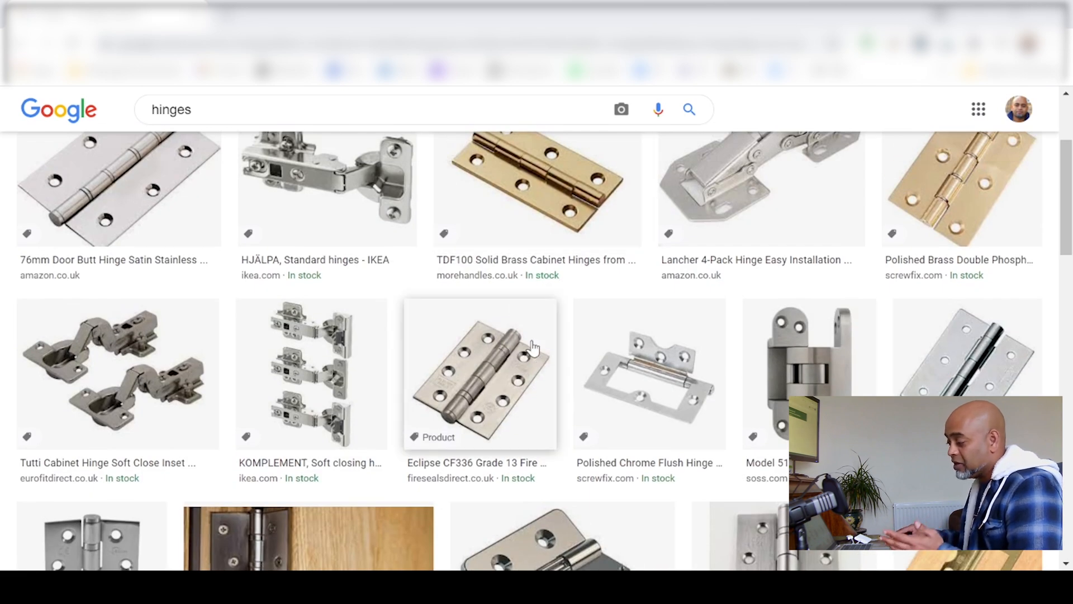
scroll(507, 357, "down", 3)
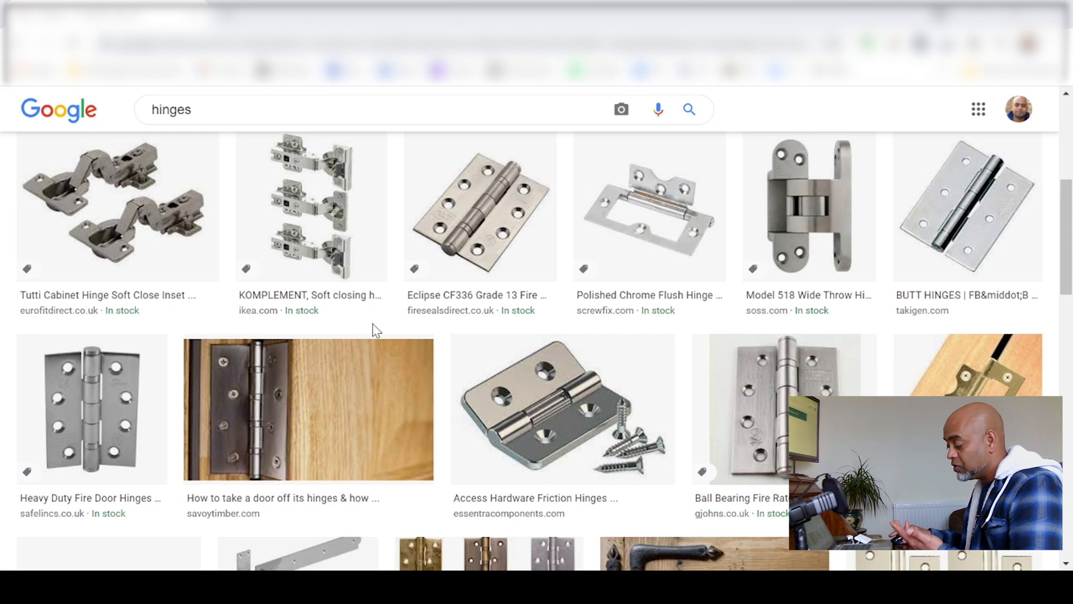
scroll(396, 363, "down", 2)
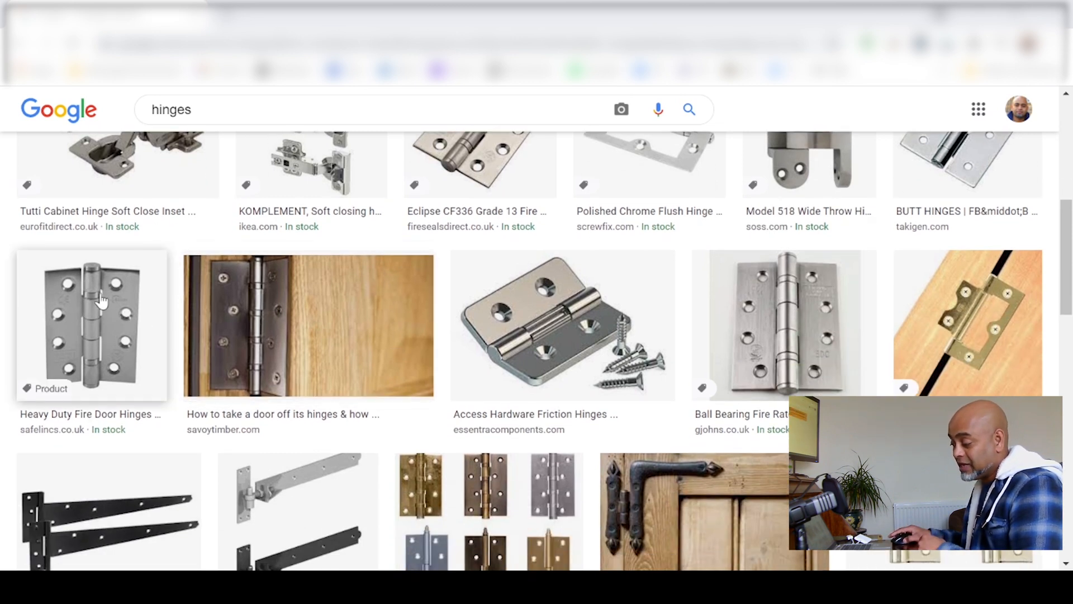
scroll(441, 401, "down", 2)
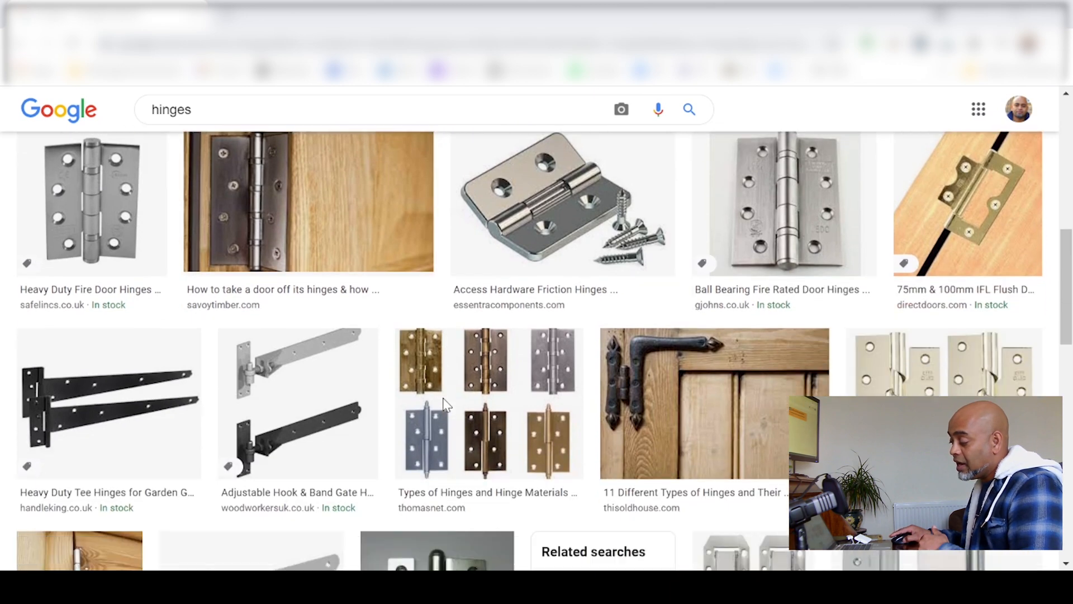
scroll(444, 402, "down", 5)
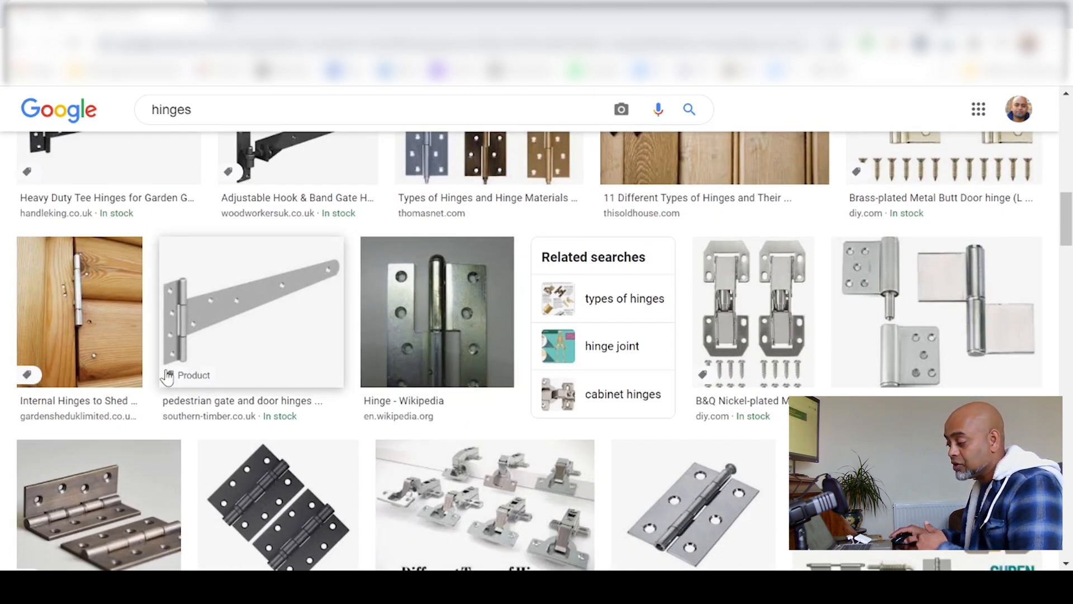
scroll(162, 373, "down", 3)
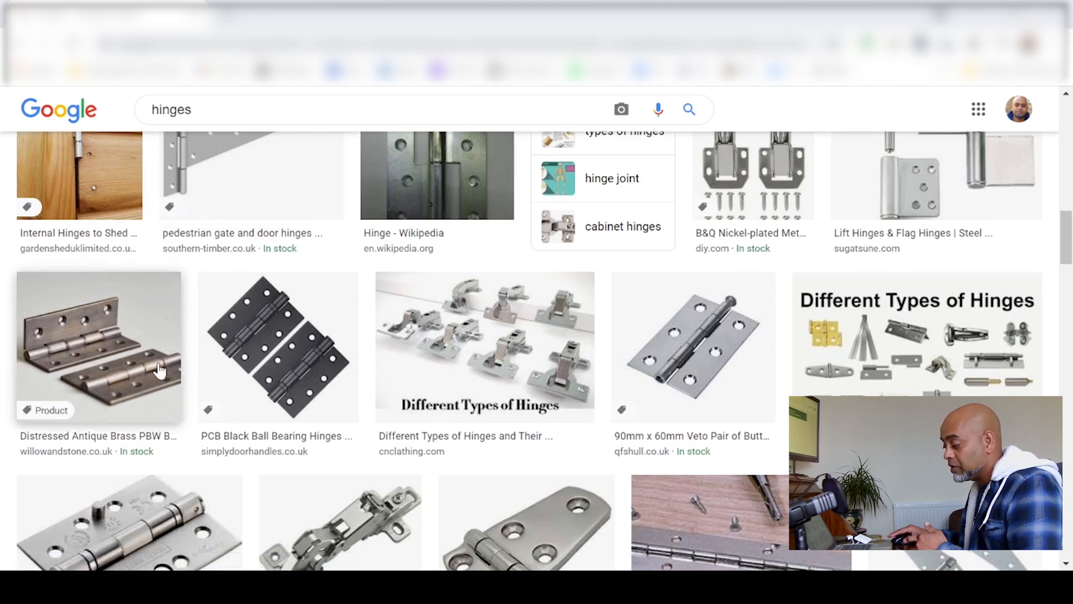
scroll(159, 370, "down", 3)
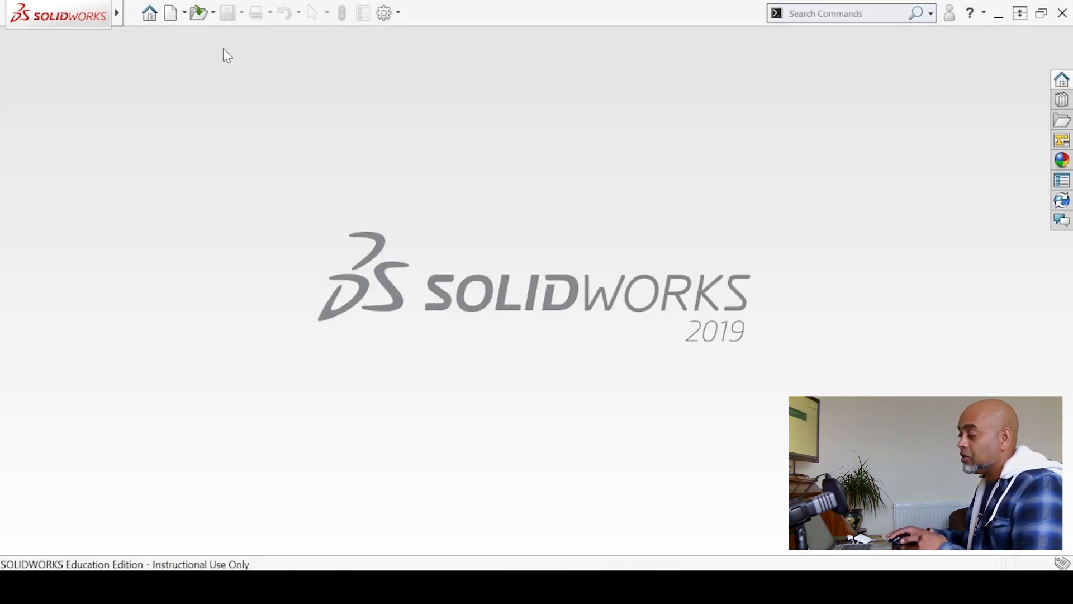
Switch to SOLIDWORKS, create a new part document and start a sketch on the Front Plane.
left_click(178, 15)
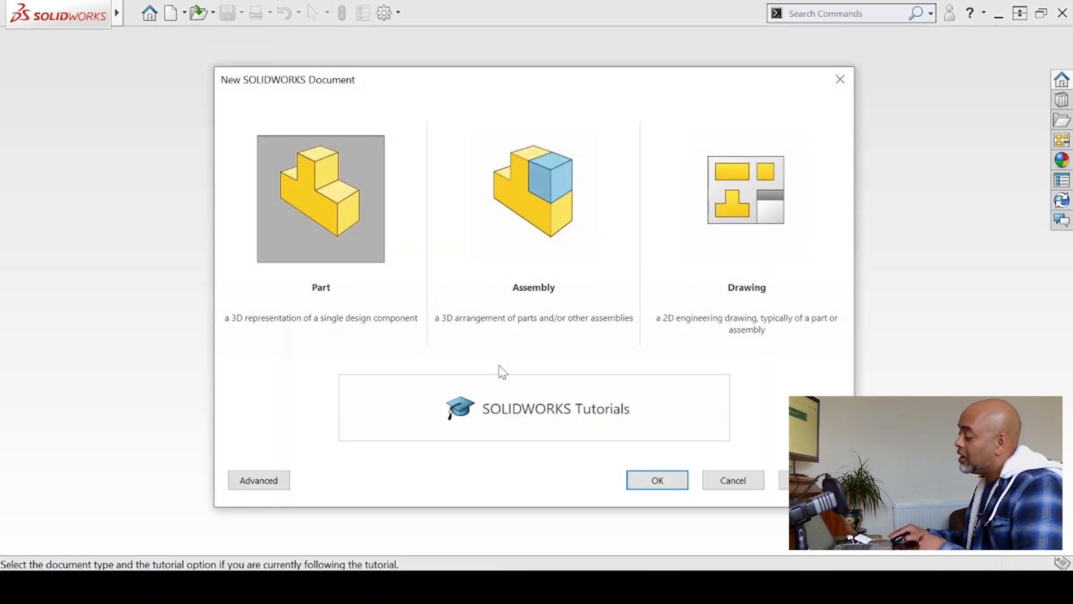
left_click(643, 484)
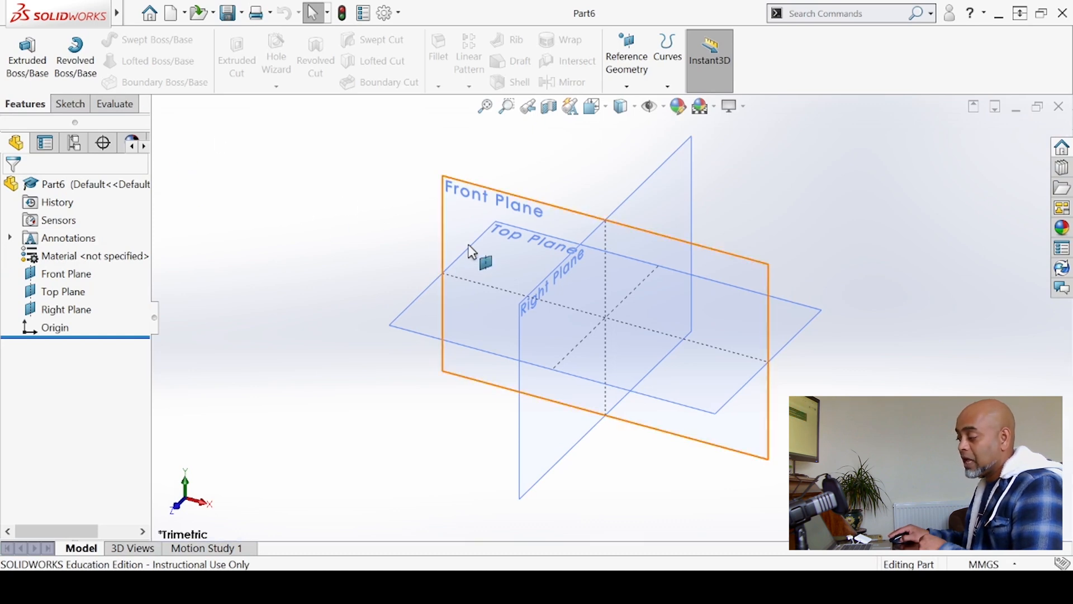
left_click(450, 222)
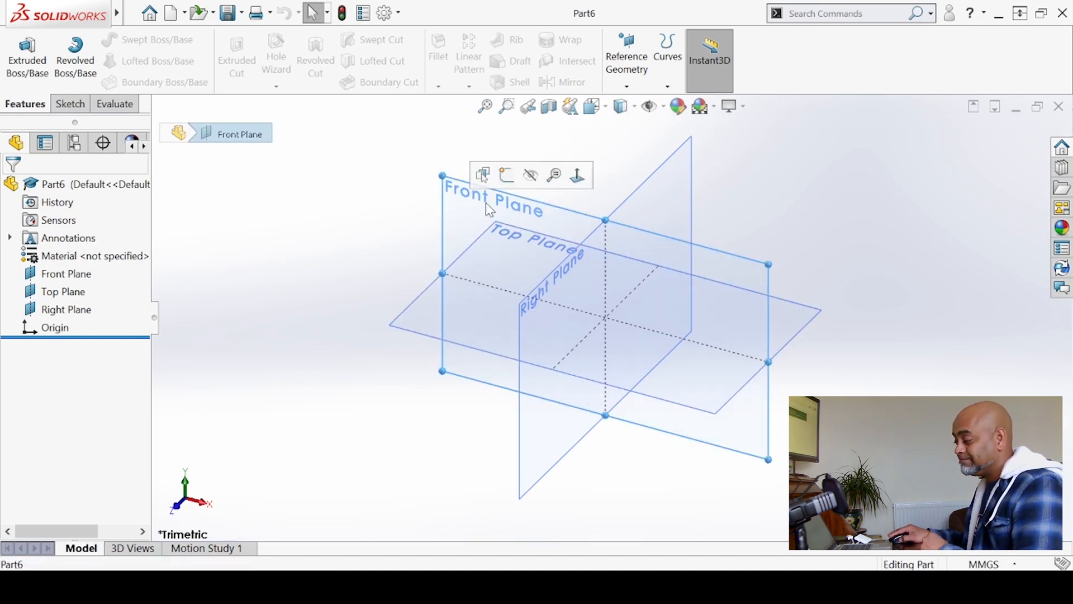
left_click(505, 174)
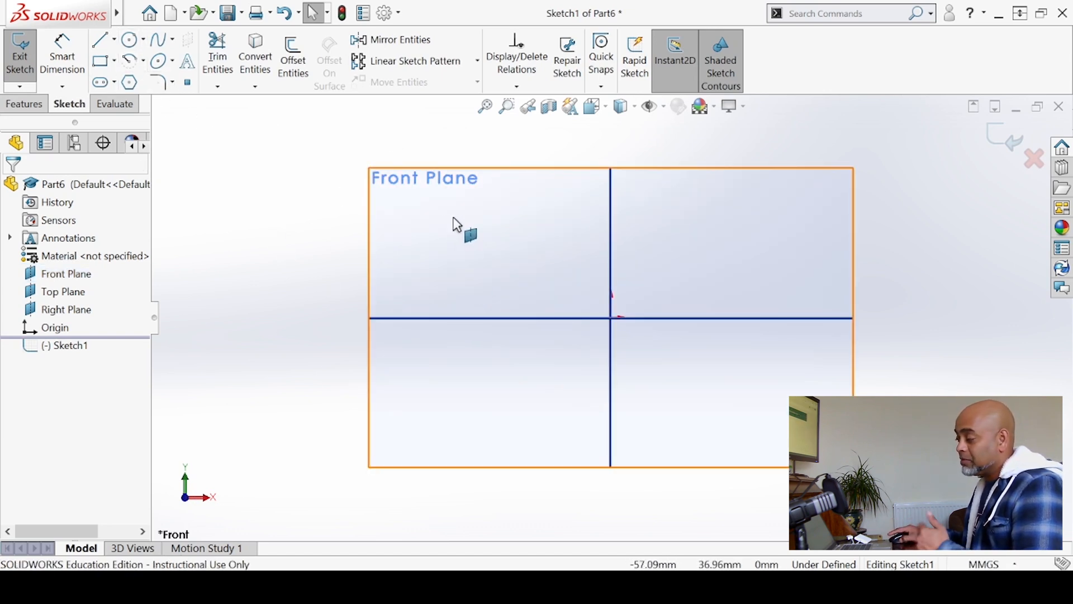
Sketch a circle centred on the origin and dimension its diameter to 25 mm.
left_click(134, 45)
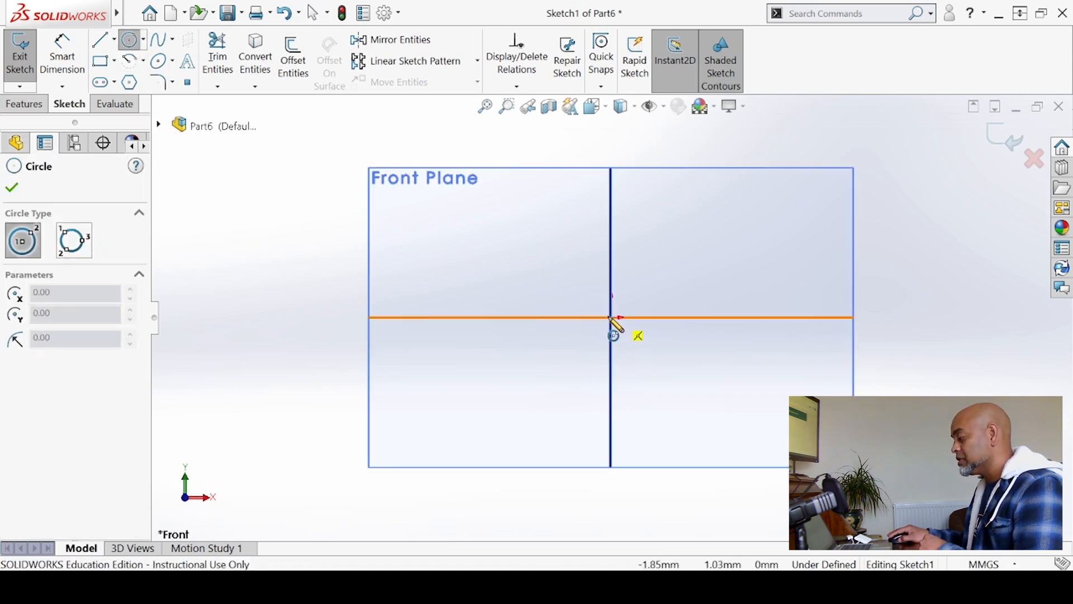
left_click(611, 318)
left_click(611, 359)
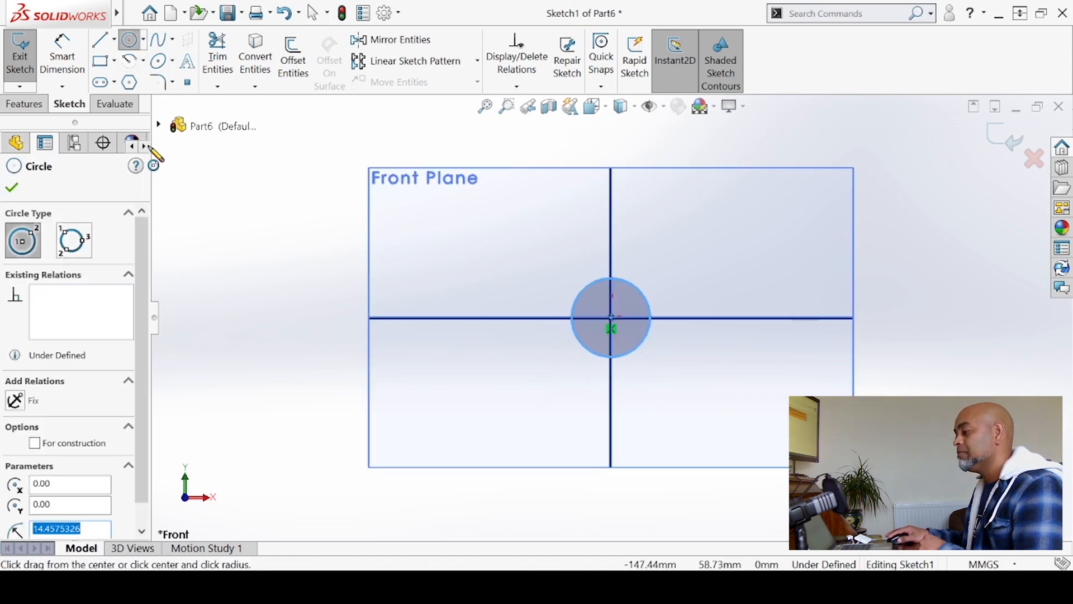
key("Escape")
left_click(628, 361)
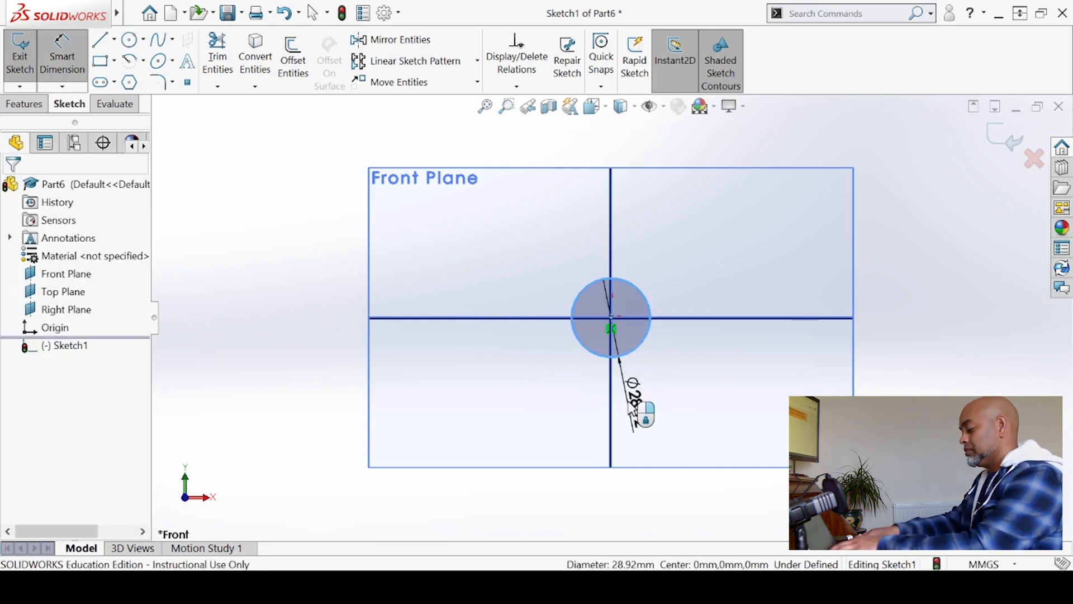
left_click(635, 407)
type("25")
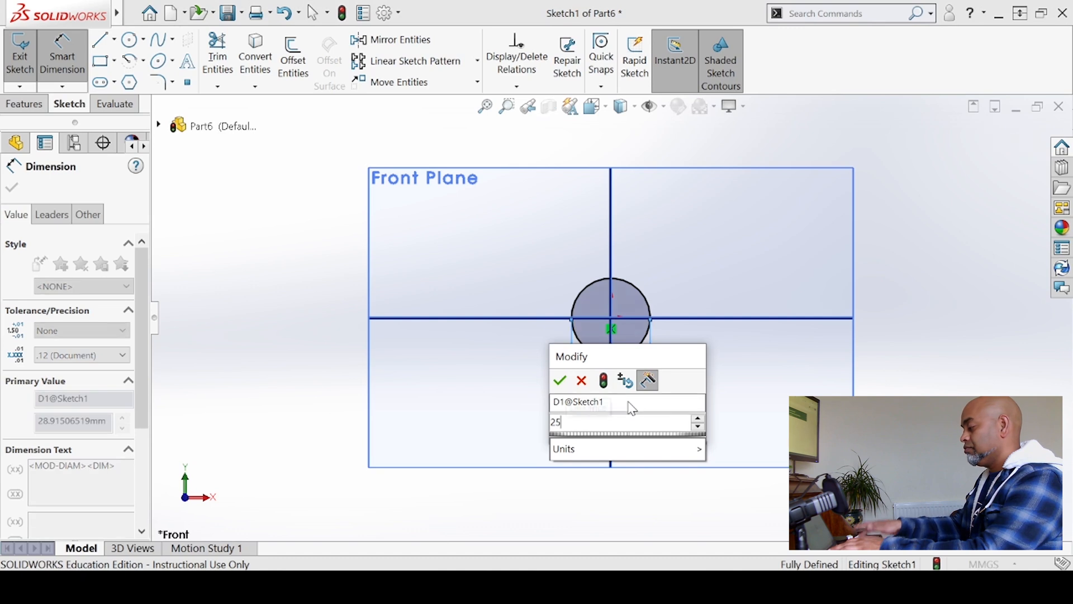
key("Return")
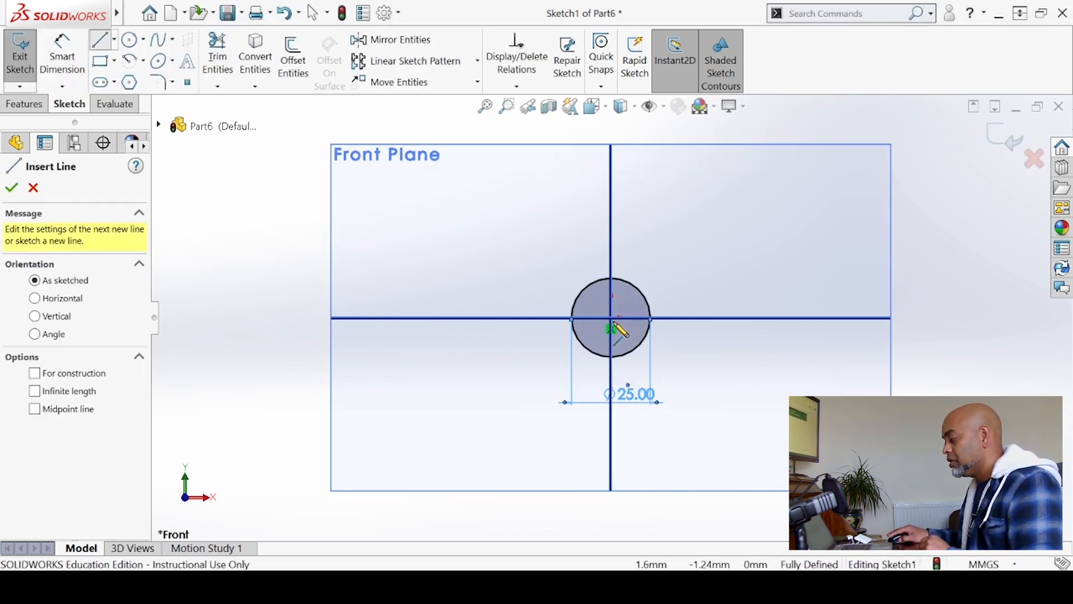
Draw a horizontal line outward from the circle's right-hand quadrant and dimension its far end 100 mm from the origin.
left_click(650, 319)
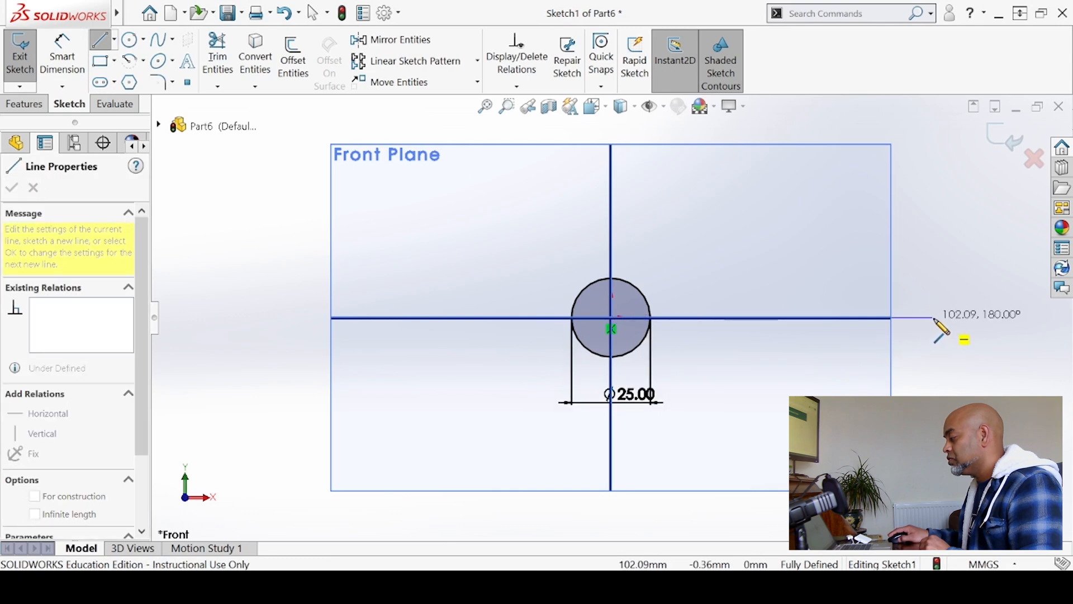
left_click(941, 348)
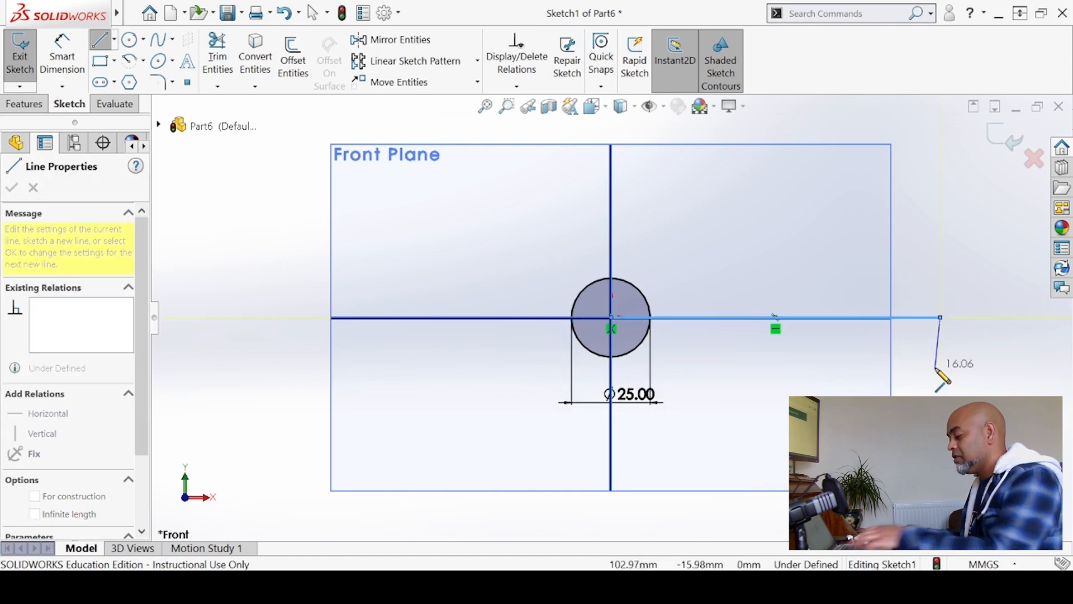
key("Escape")
left_click(62, 56)
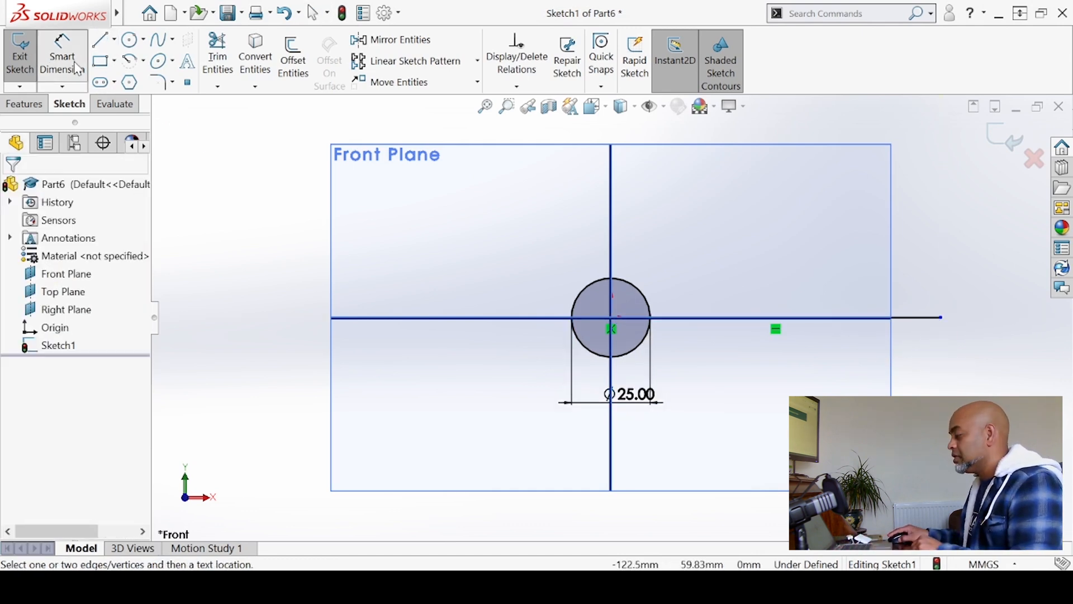
left_click(942, 318)
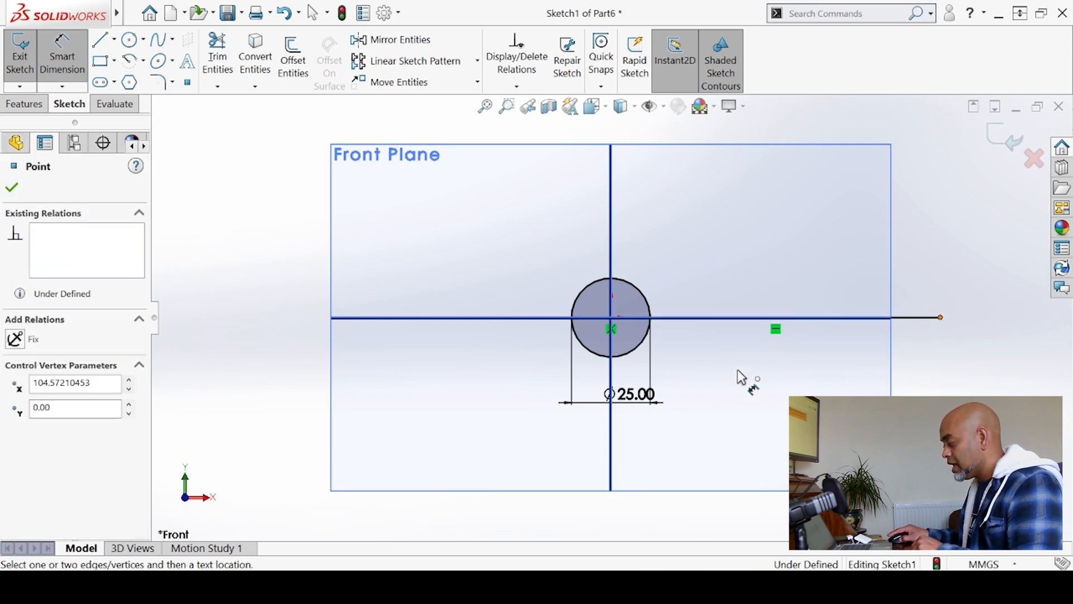
left_click(611, 319)
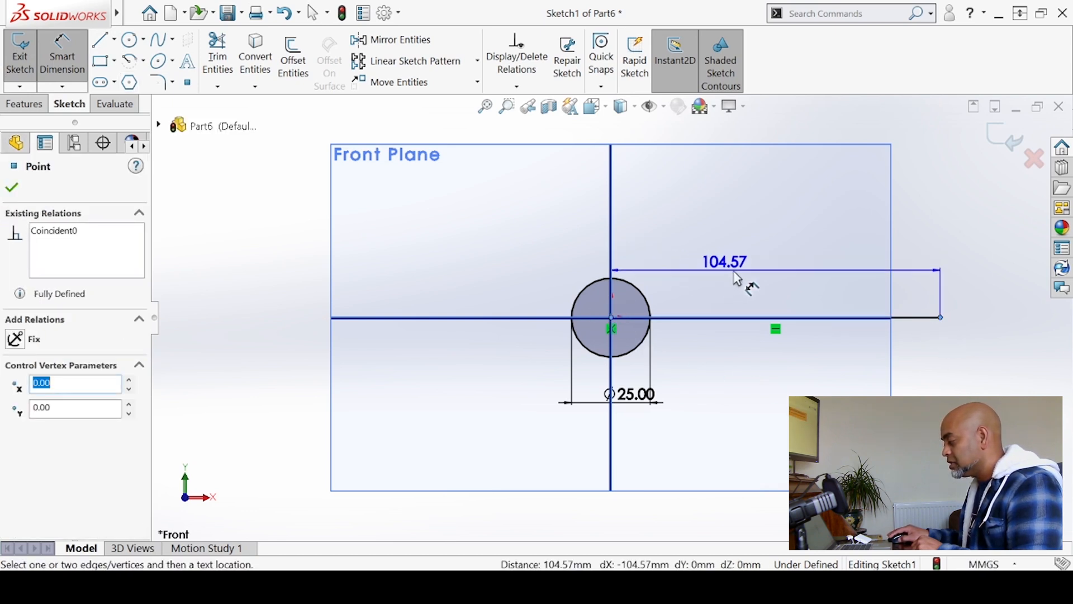
left_click(760, 274)
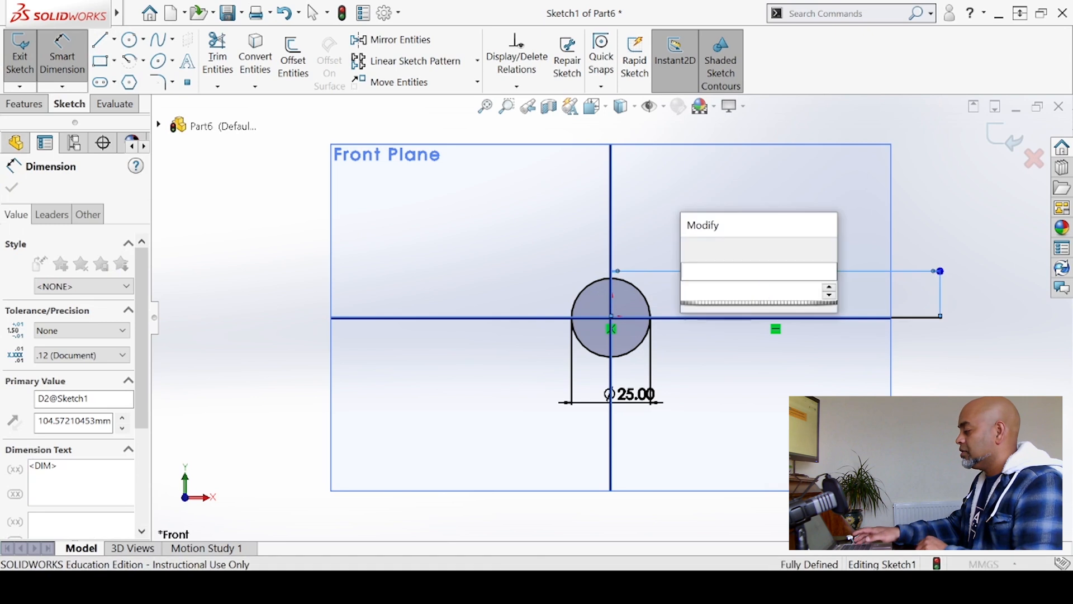
type("100")
key("Return")
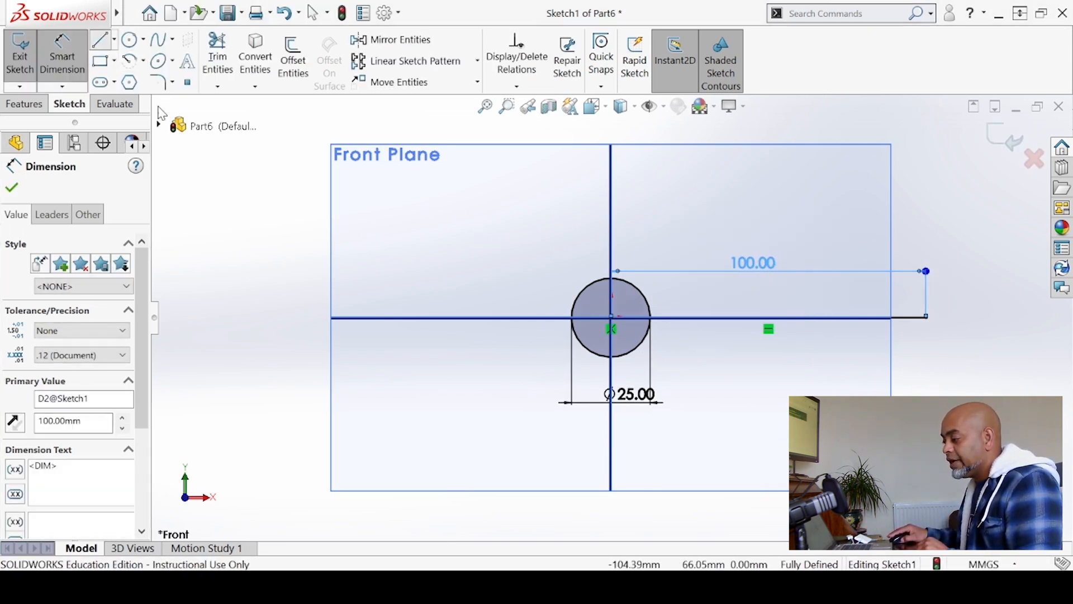
Draw a construction line about 24 mm long from the origin, diagonally down to the right at 45° across the circle.
left_click(101, 40)
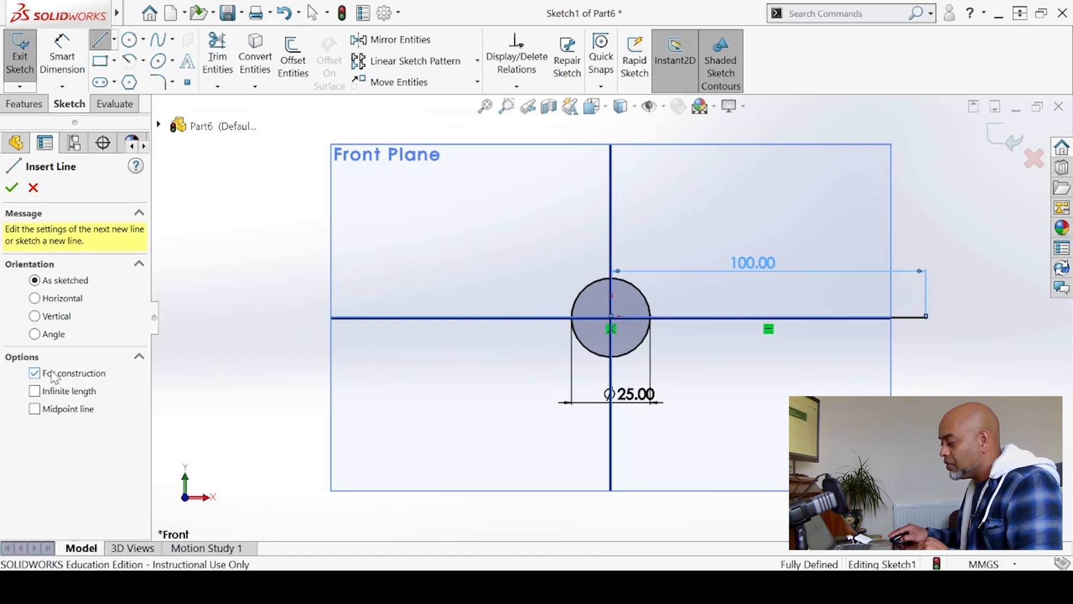
left_click(612, 319)
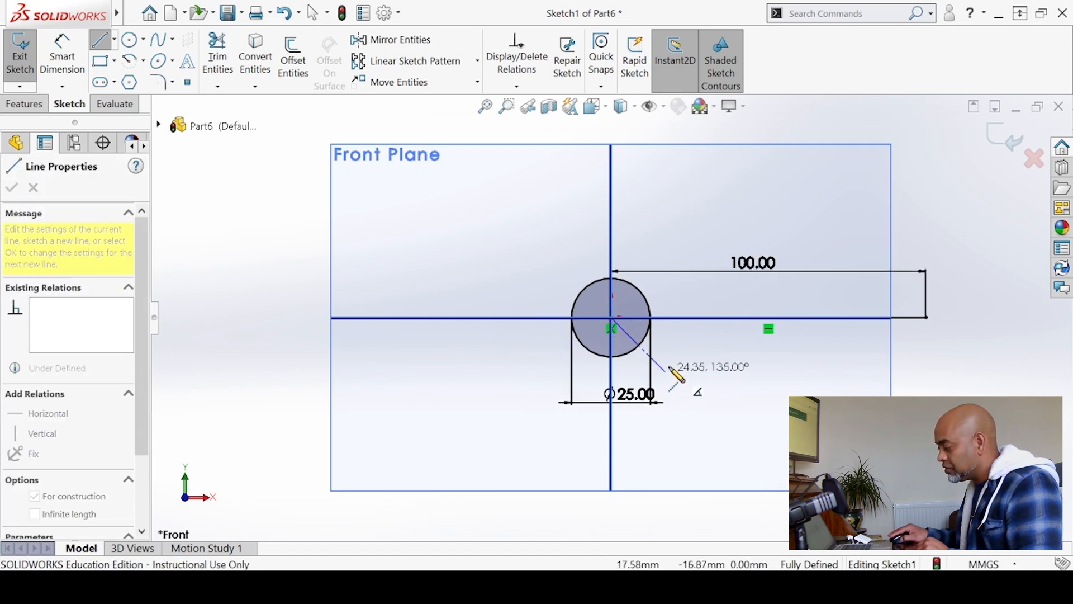
left_click(668, 374)
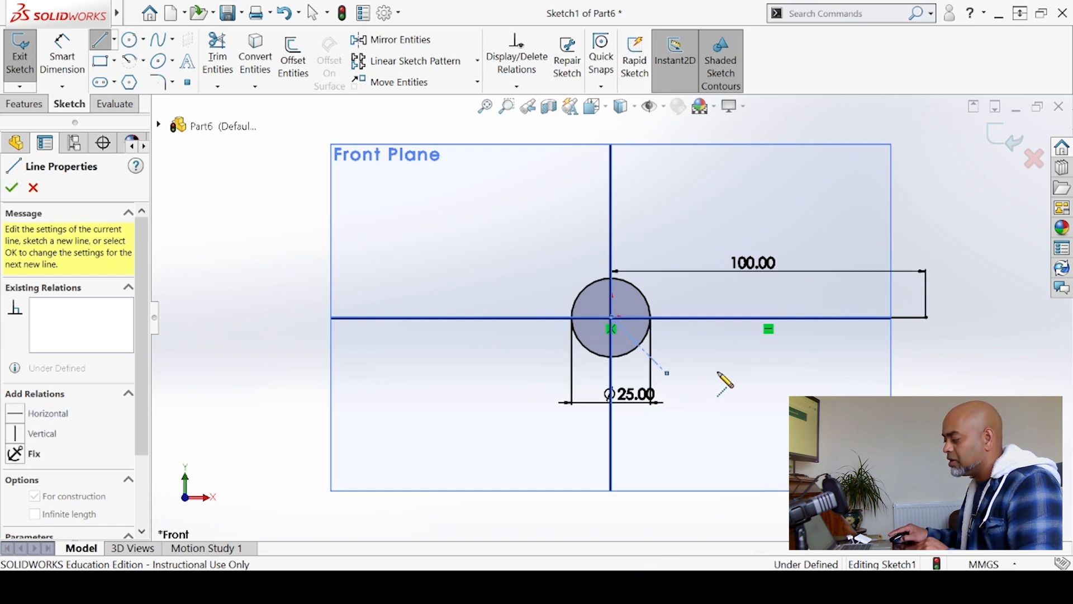
key("Escape")
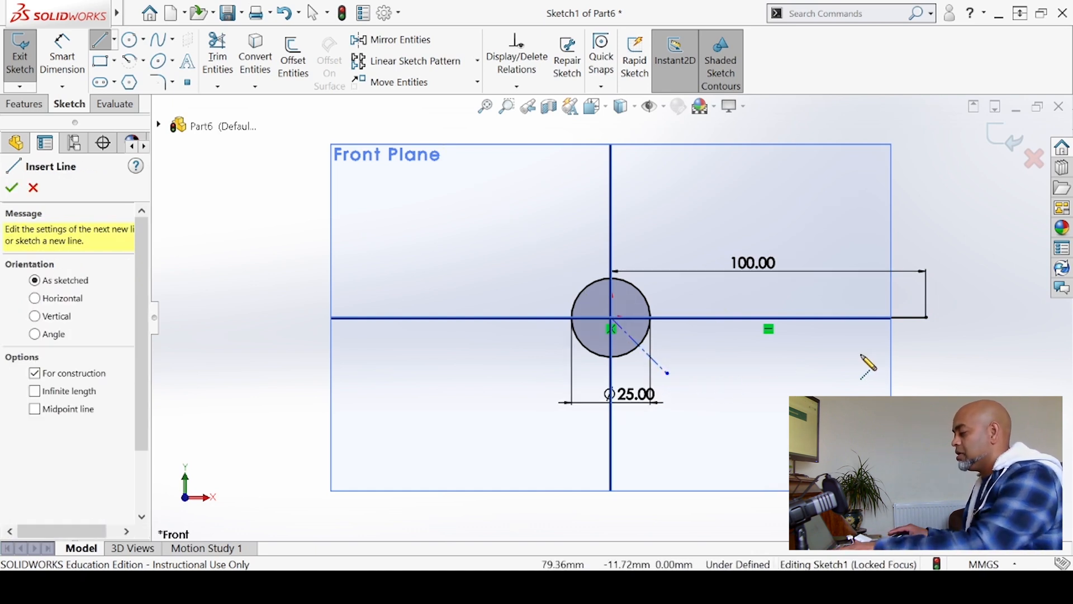
key("Escape")
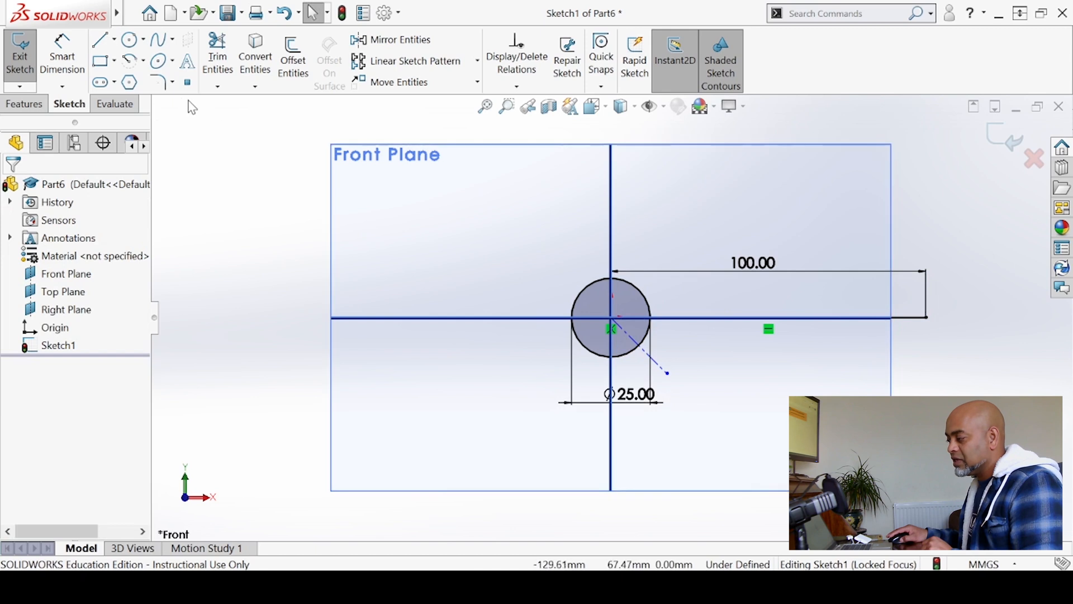
Trim away the circle's lower-right arc between the horizontal line and the construction line.
left_click(219, 60)
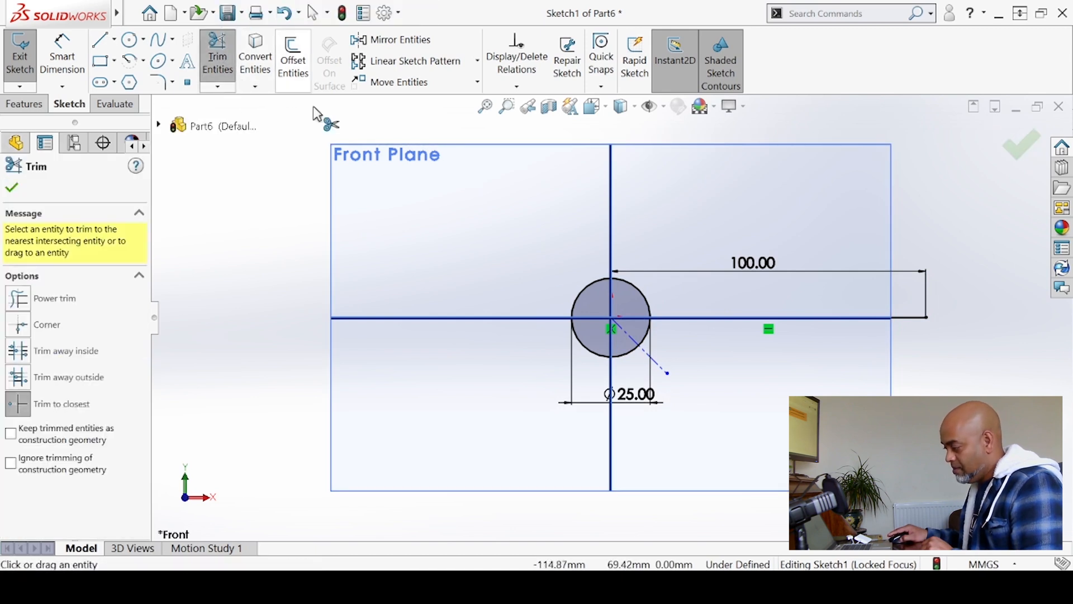
scroll(707, 314, "down", 5)
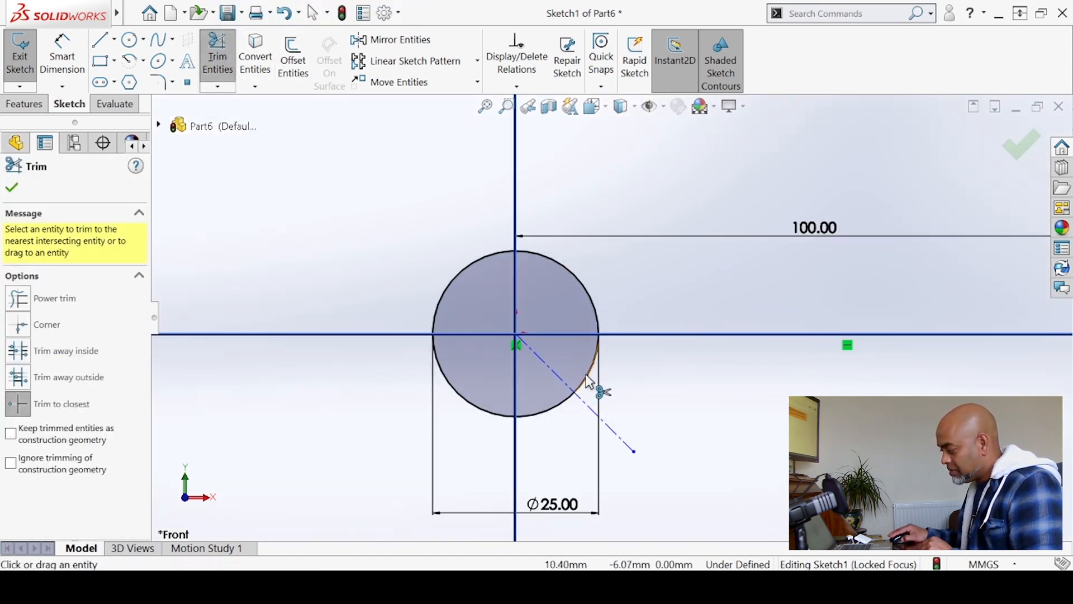
left_click(592, 358)
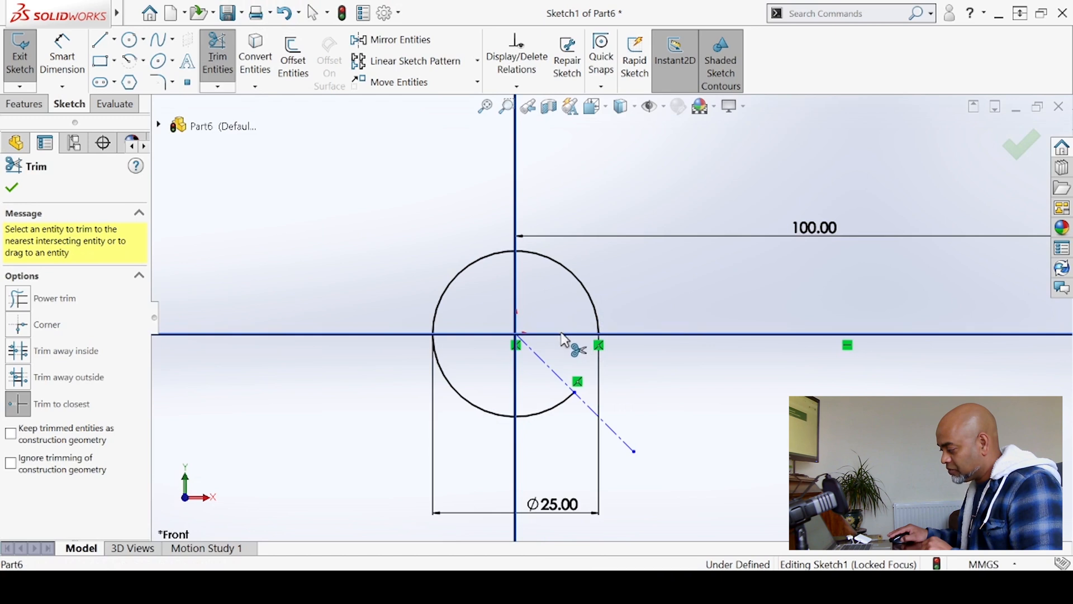
left_click(10, 188)
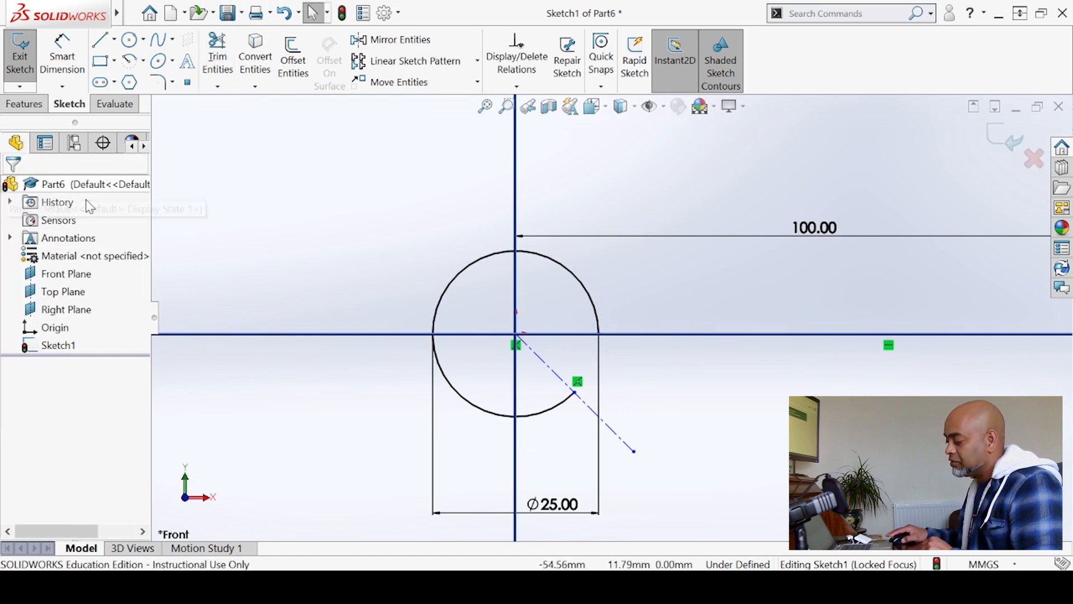
Add a 10 mm sketch fillet where the remaining arc meets the horizontal line.
left_click(159, 83)
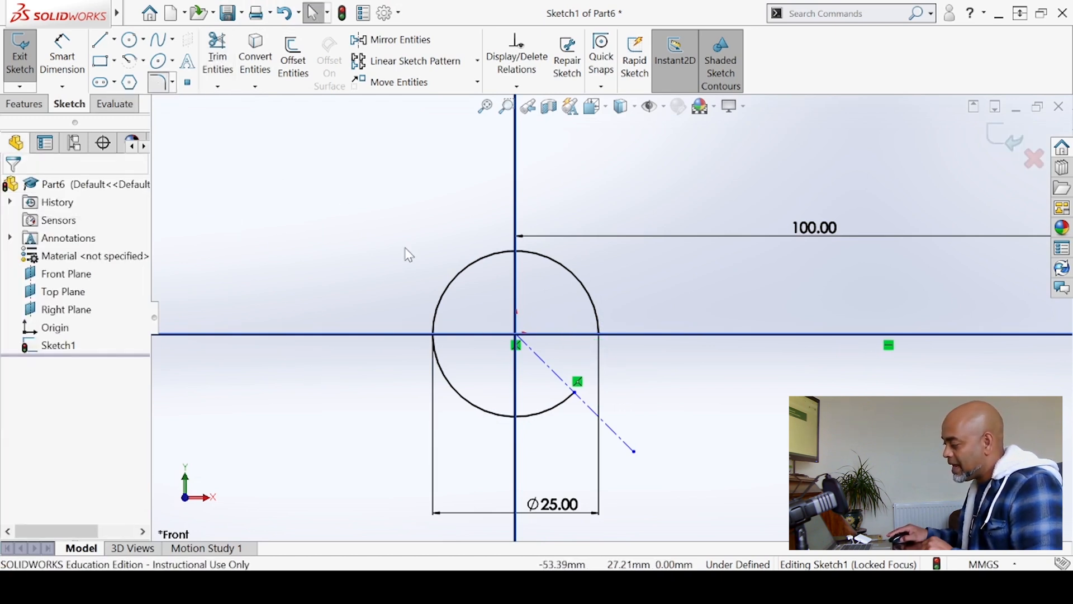
left_click(596, 333)
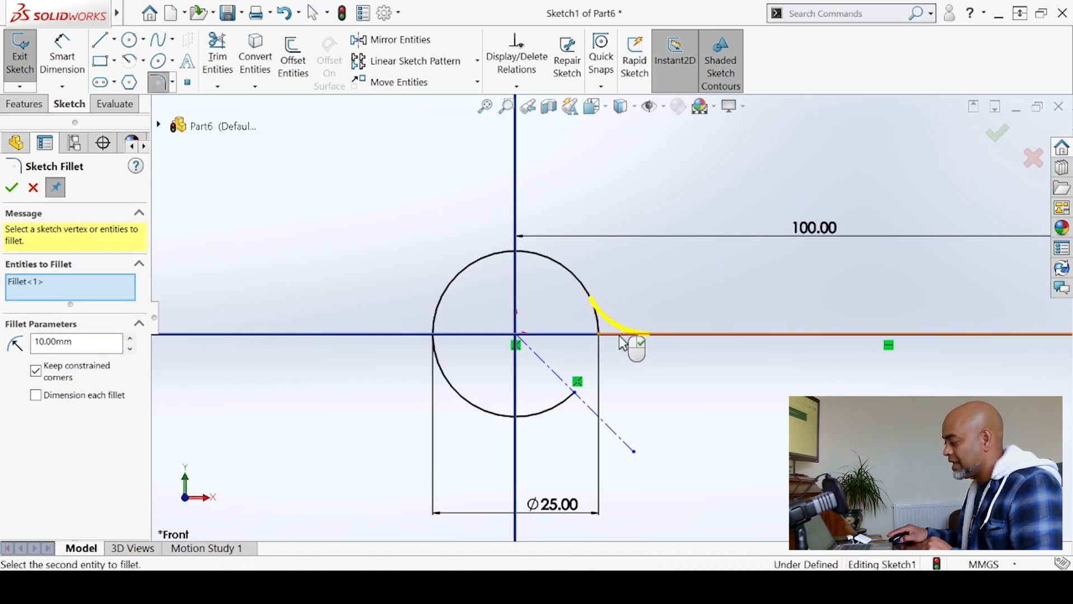
scroll(768, 331, "up", 4)
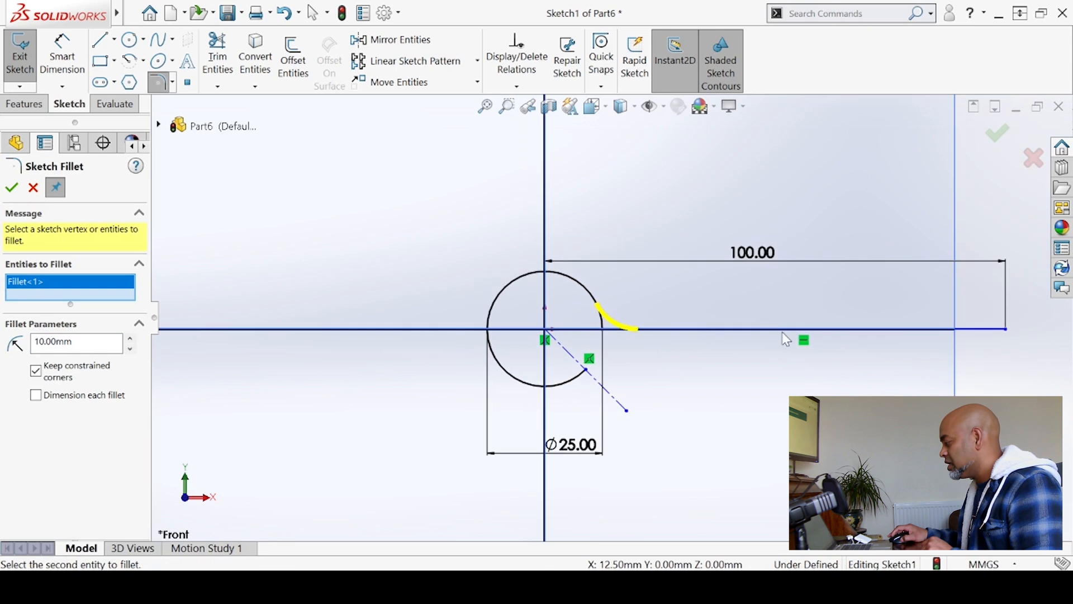
scroll(805, 329, "down", 2)
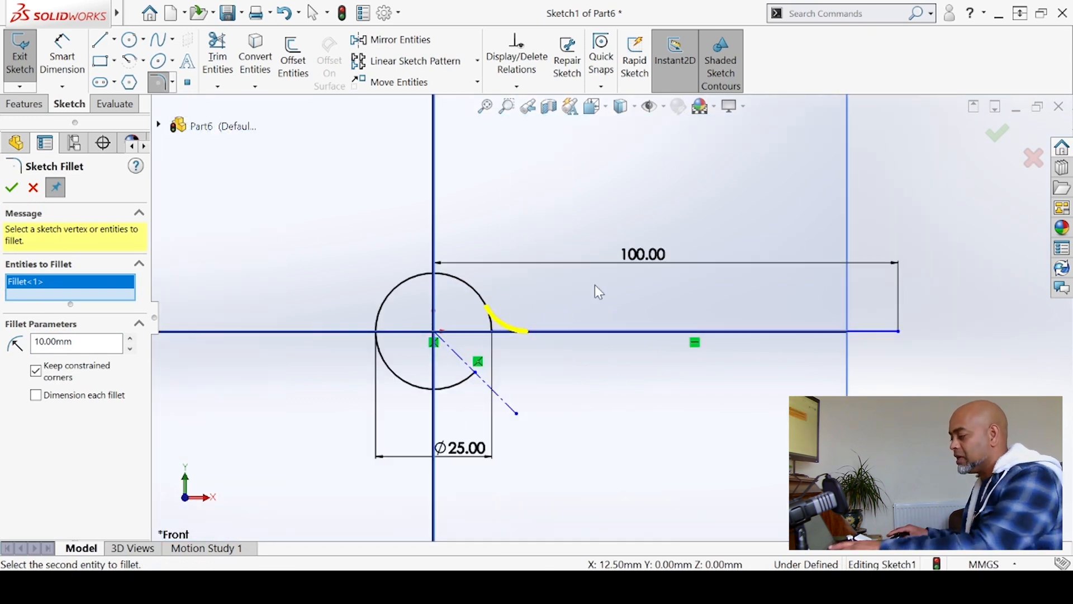
left_click(11, 188)
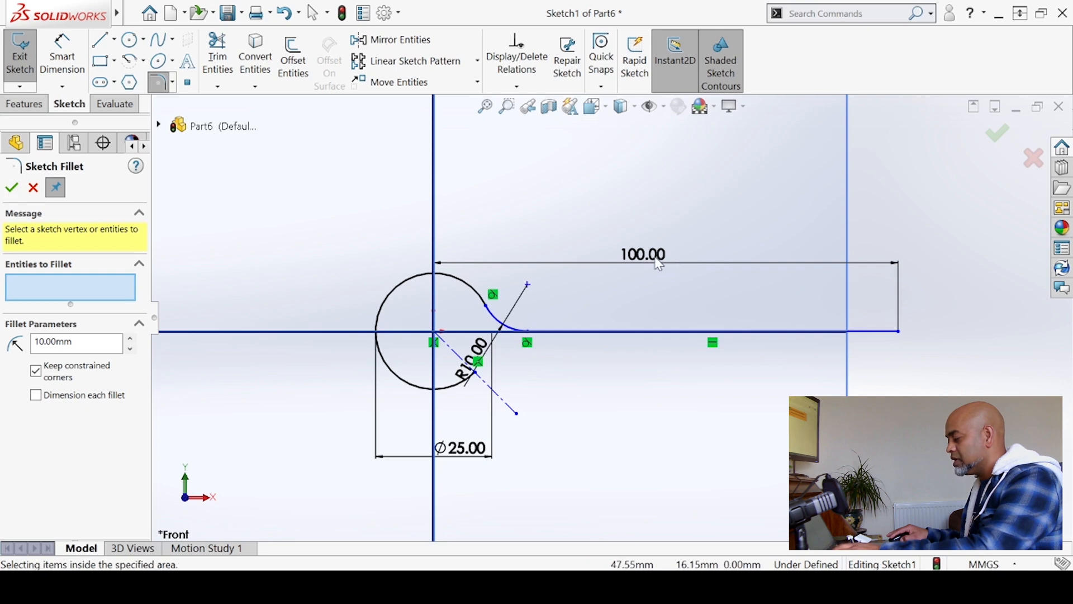
left_click(10, 188)
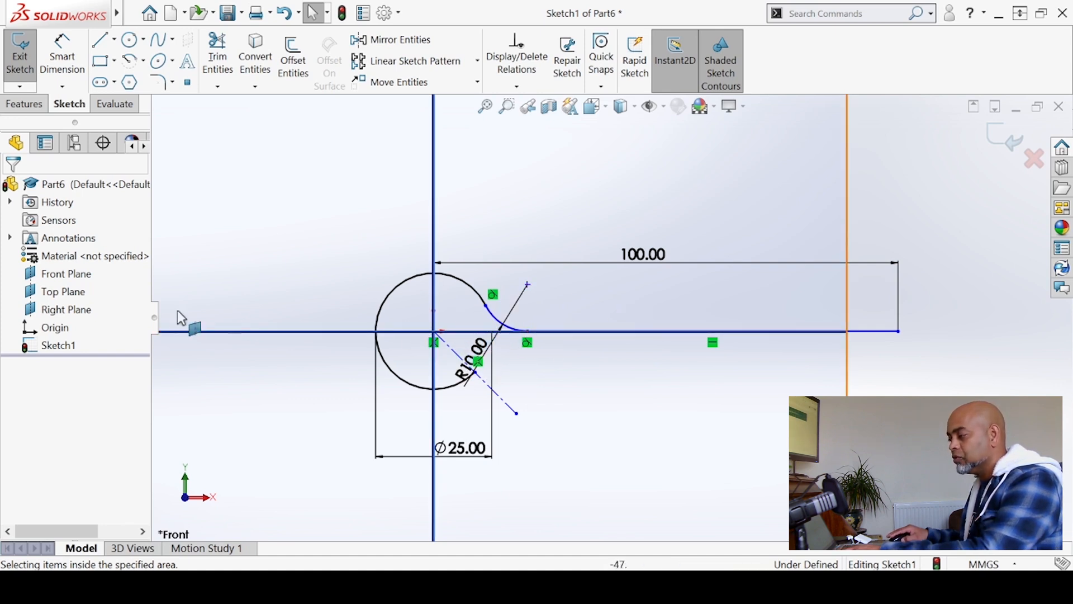
Exit the hinge profile sketch and set up a Boss-Extrude of it with a Mid Plane end condition and 150 mm depth.
left_click(19, 78)
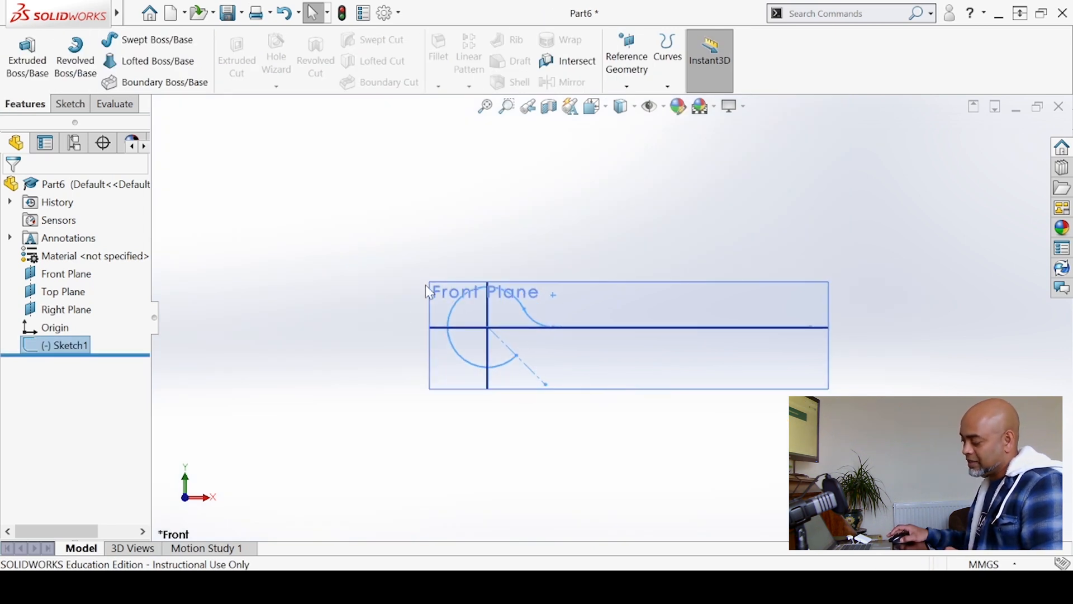
key("z")
mouse_move(656, 414)
middle_mouse_down()
mouse_move(631, 458)
mouse_move(641, 416)
mouse_move(643, 462)
mouse_move(660, 455)
mouse_move(642, 469)
mouse_move(661, 433)
mouse_move(662, 445)
middle_mouse_up()
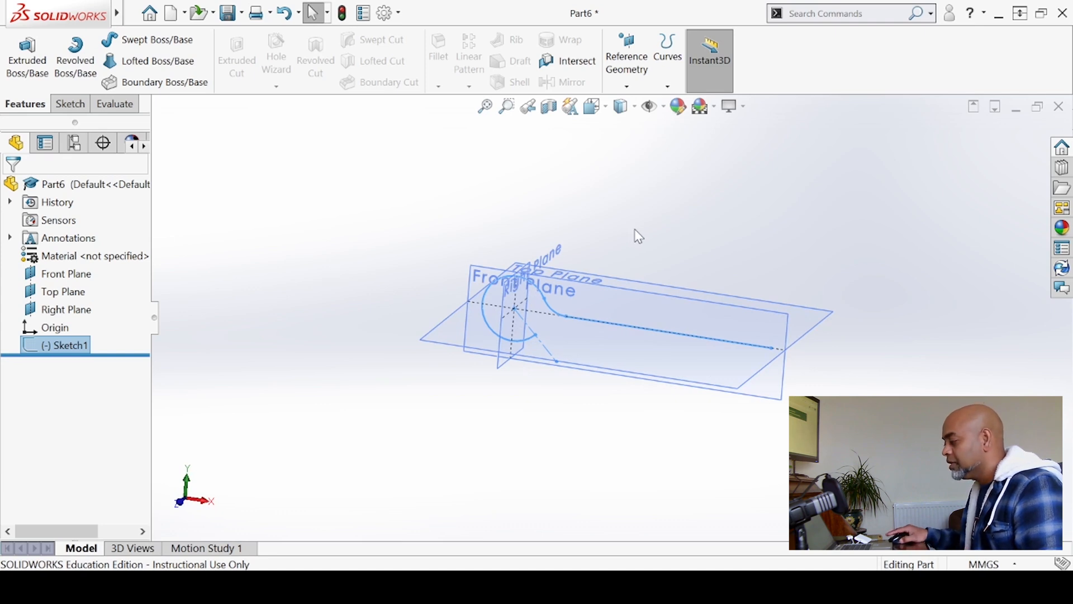
scroll(638, 236, "down", 2)
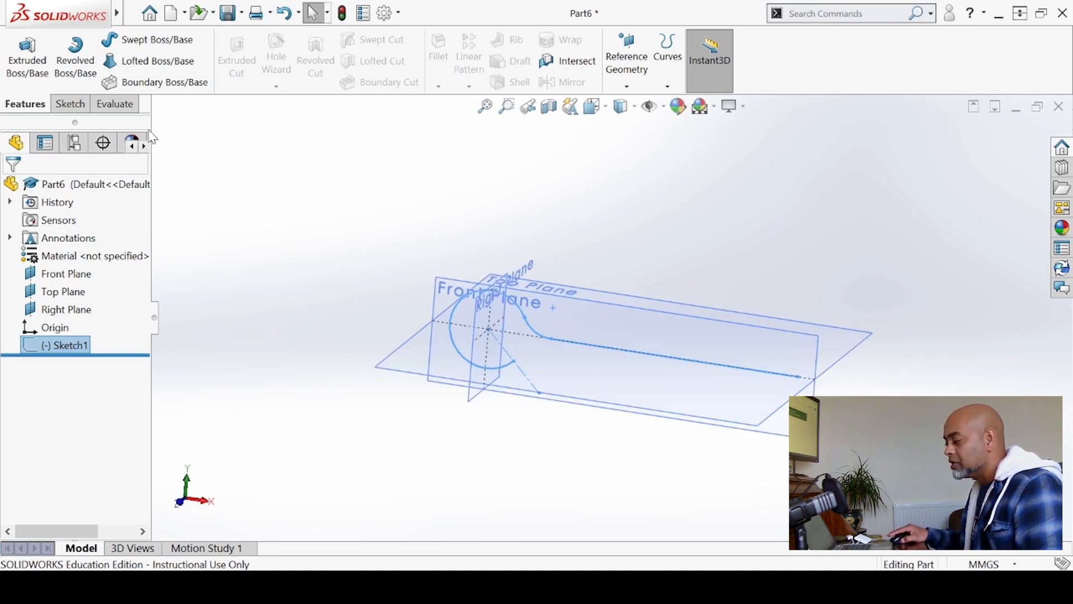
left_click(34, 74)
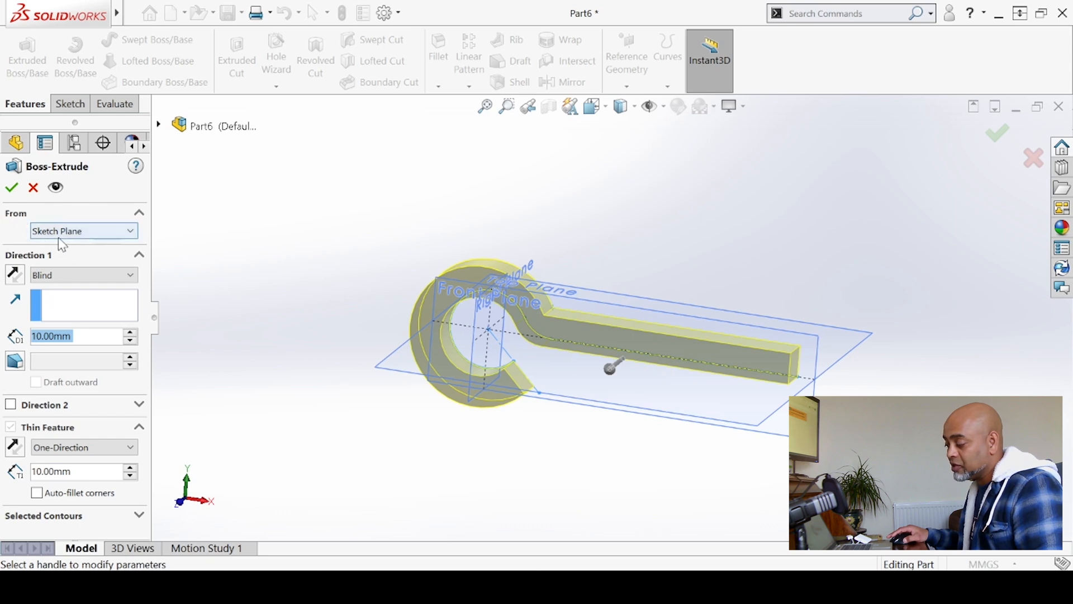
left_click(97, 230)
left_click(99, 241)
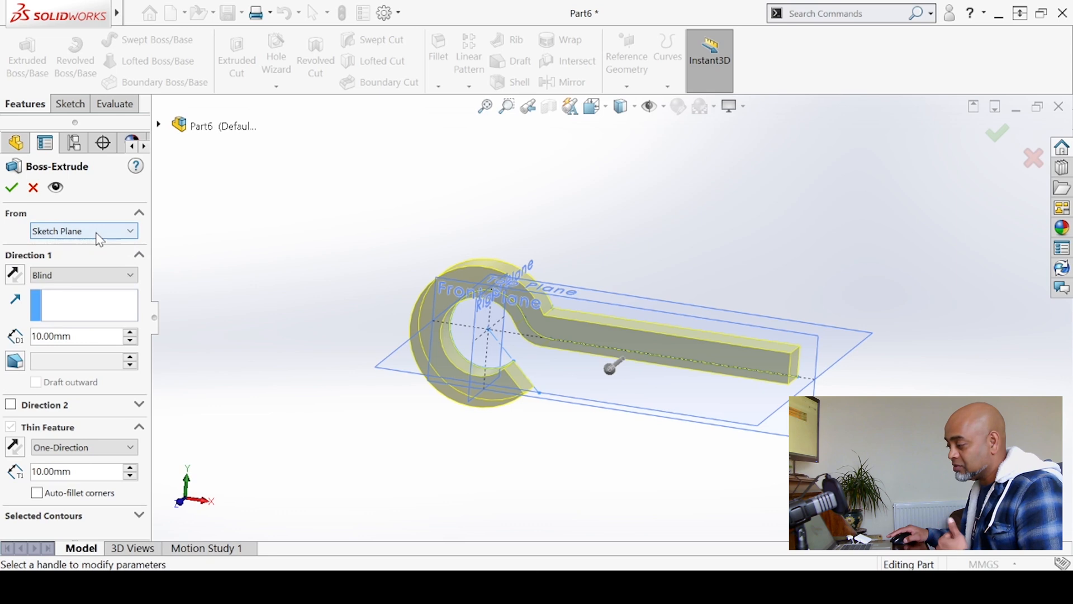
left_click(75, 277)
left_click(71, 350)
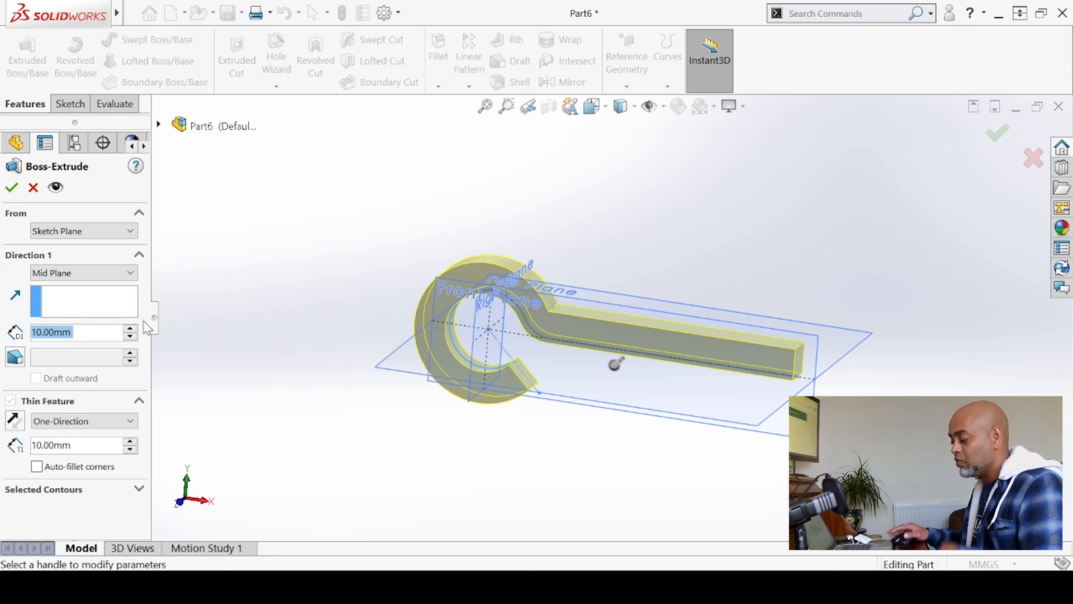
type("150")
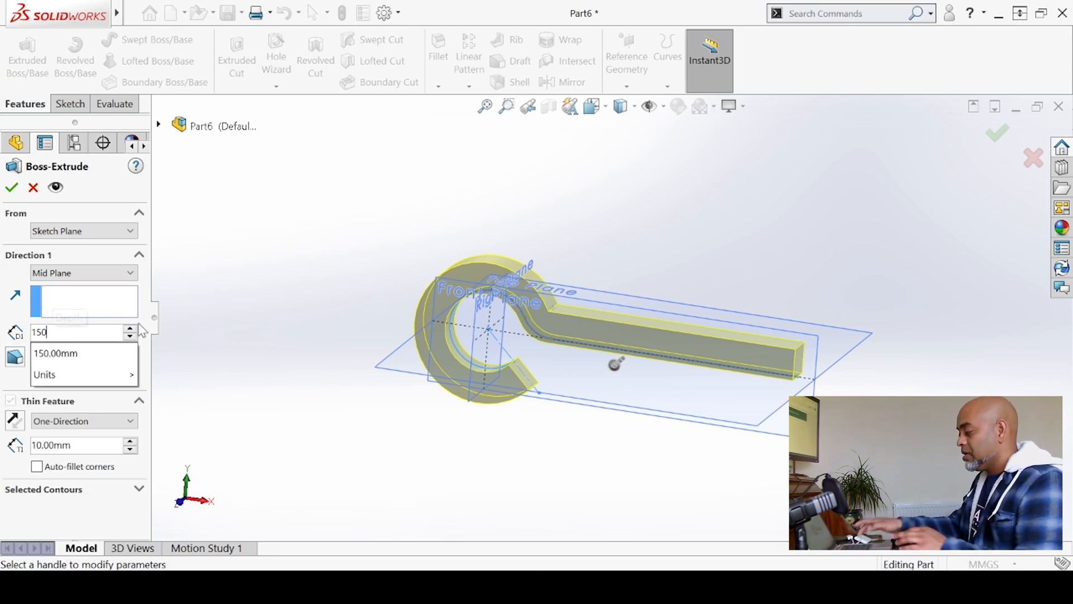
key("Return")
middle_click_drag(656, 307, 647, 350)
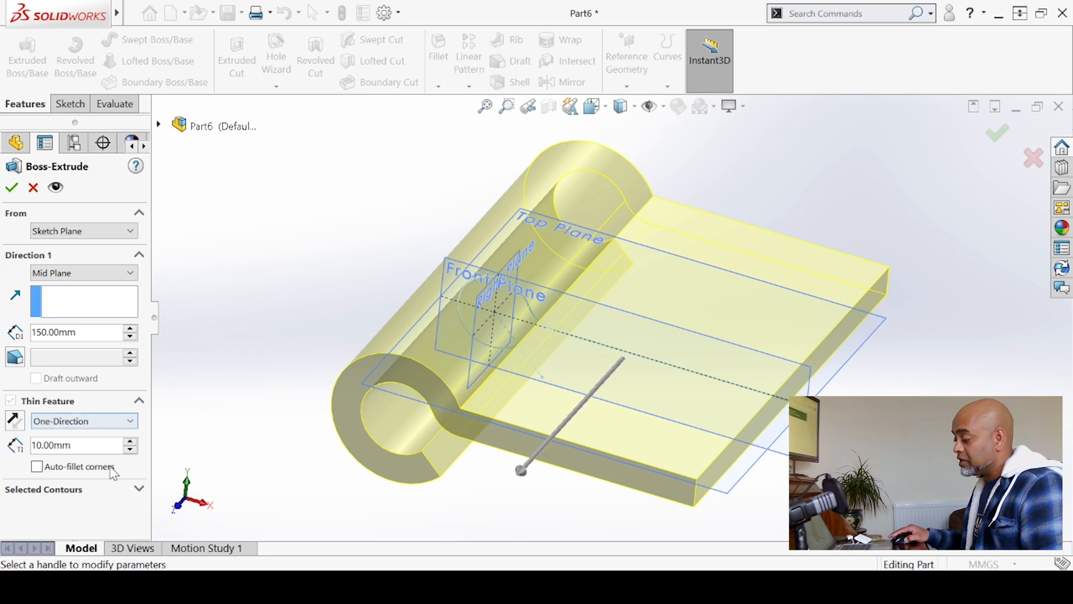
Set the extrusion's thin feature to Mid-Plane with a 5 mm wall thickness and accept the extrusion.
left_click(98, 418)
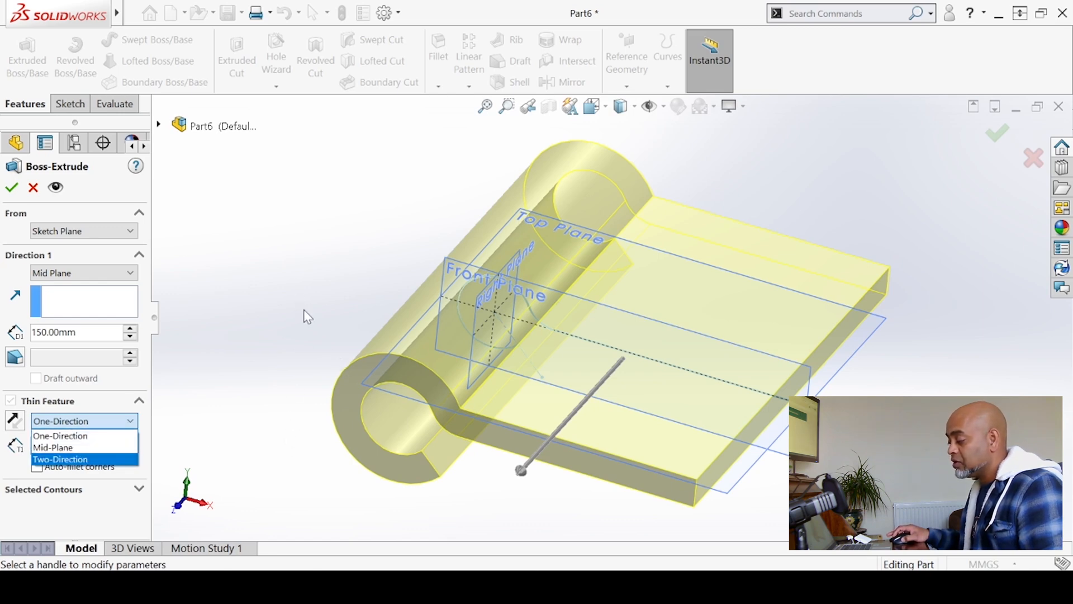
left_click(203, 293)
middle_click_drag(226, 325, 285, 345)
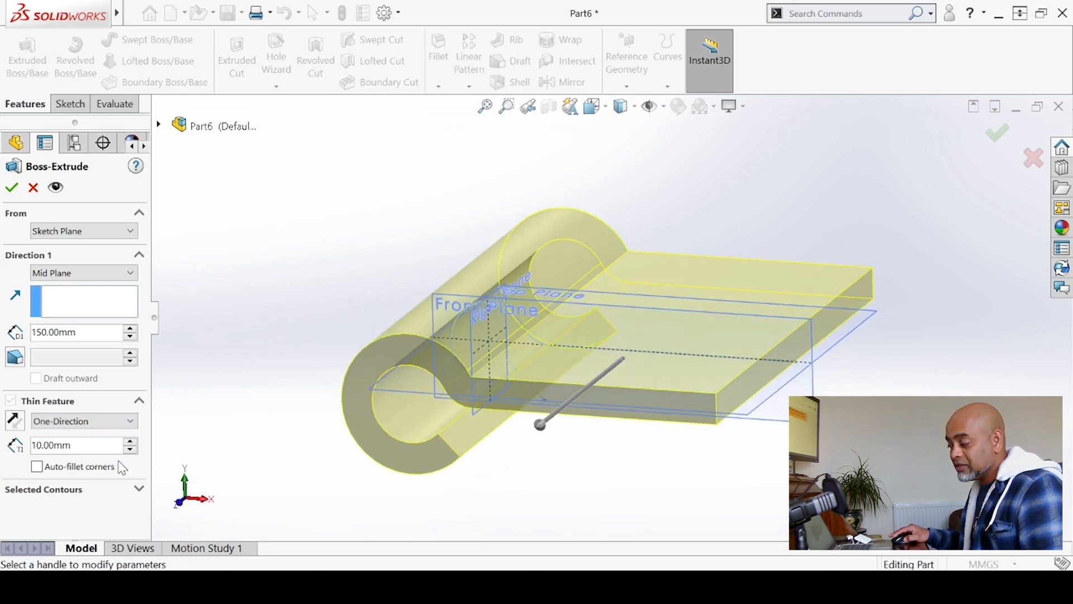
left_click(108, 422)
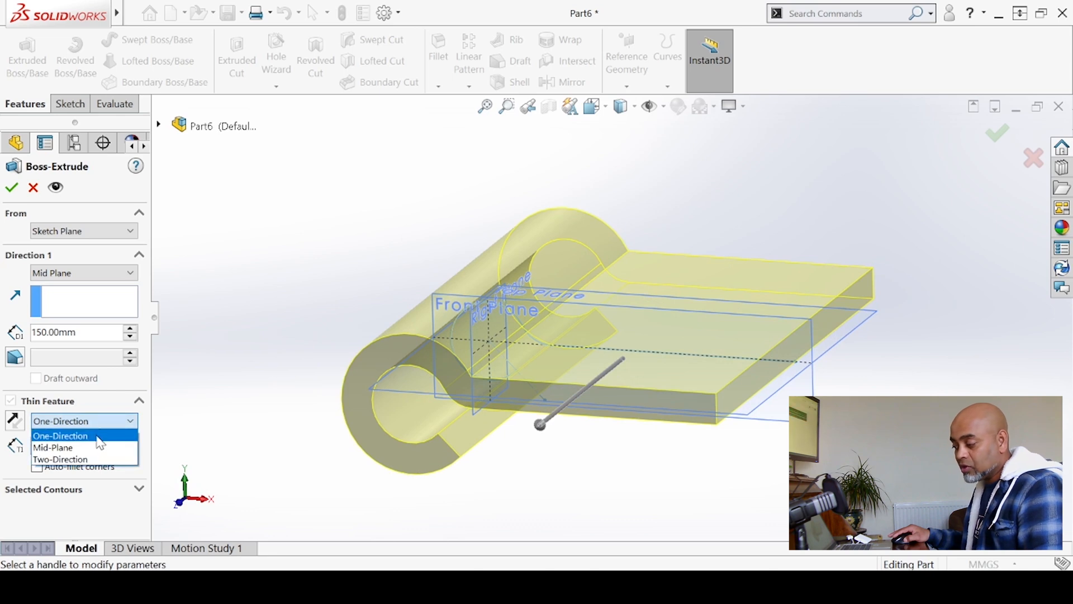
left_click(98, 448)
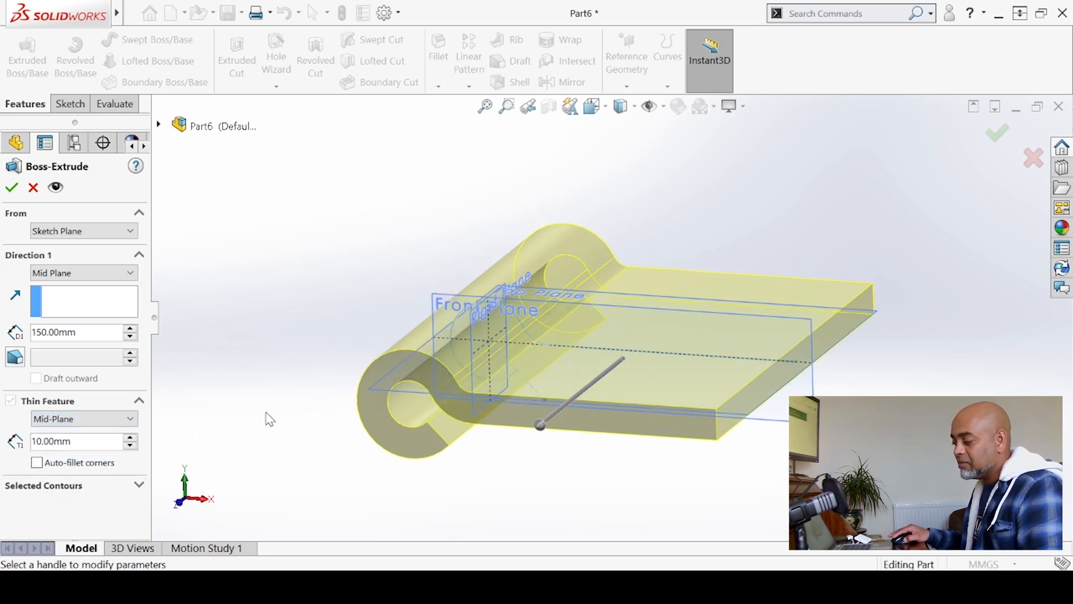
left_click_drag(73, 441, 31, 441)
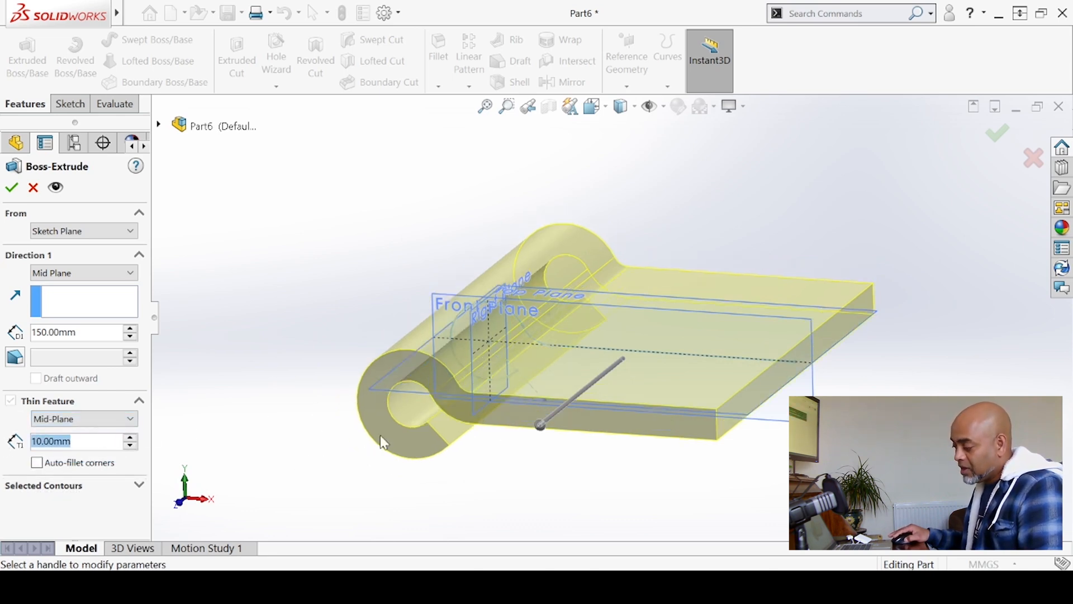
type("5.0")
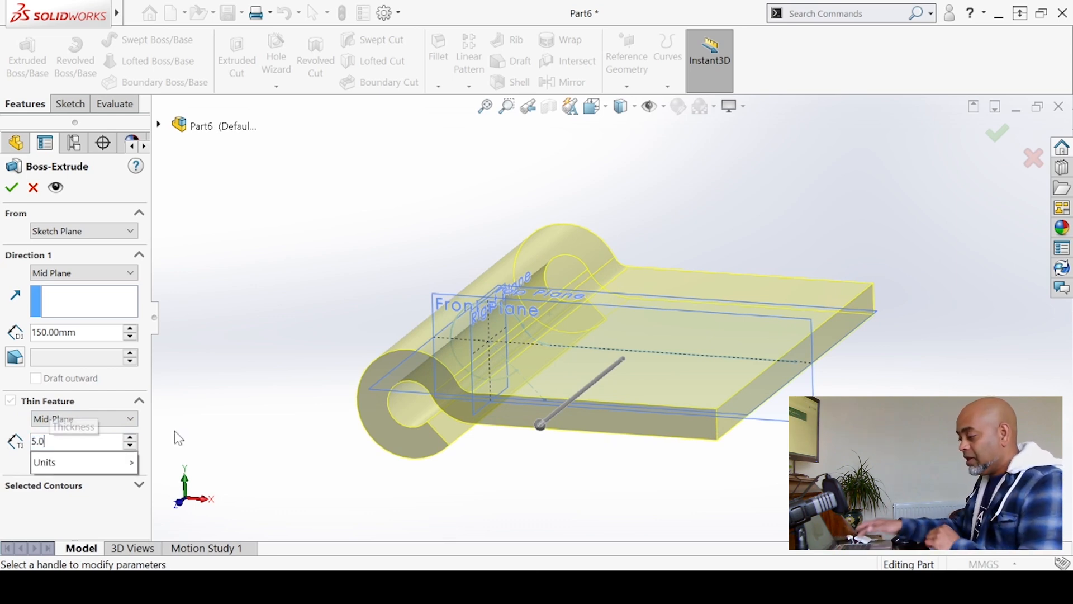
key("Return")
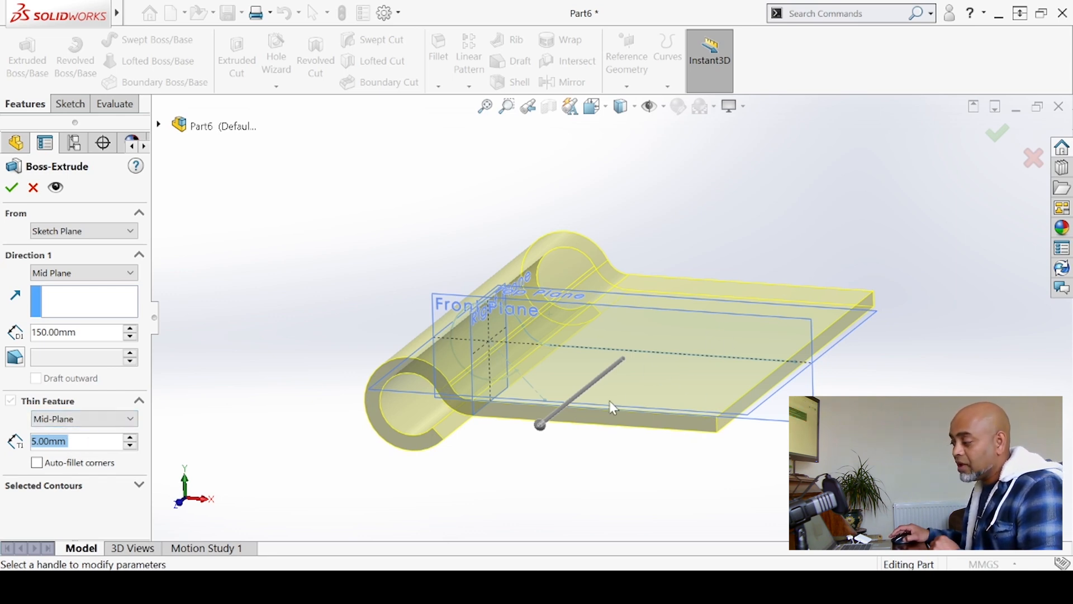
middle_click_drag(358, 286, 342, 328)
left_click(12, 189)
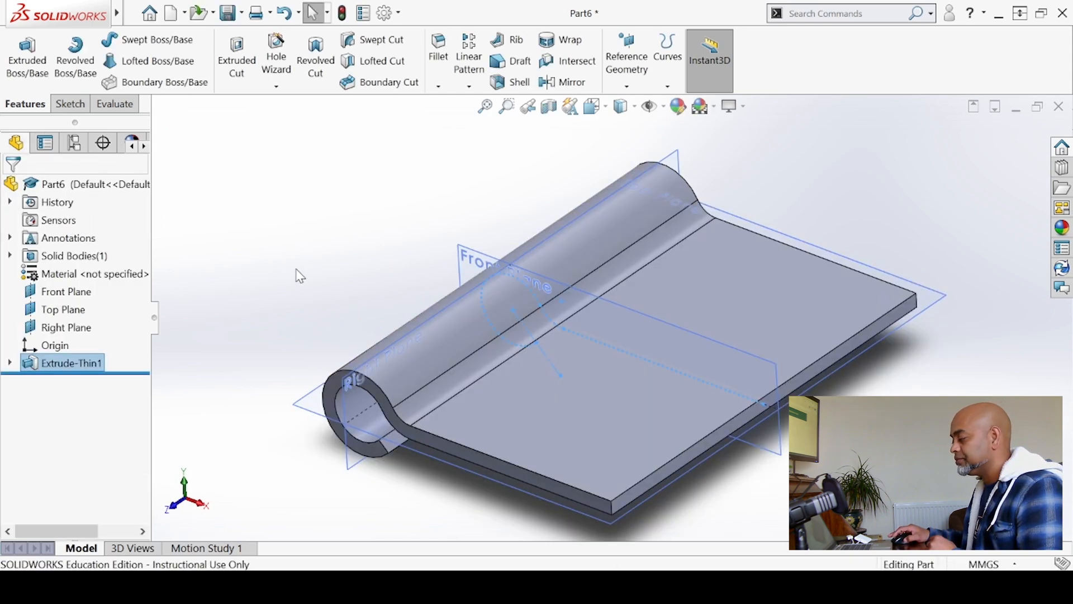
Fillet the four short corner edges at the plate's outer end and the knuckle's free end with a 10 mm radius.
left_click(300, 275)
mouse_move(342, 307)
middle_mouse_down()
mouse_move(361, 143)
mouse_move(337, 340)
mouse_move(395, 196)
mouse_move(374, 300)
mouse_move(350, 257)
middle_mouse_up()
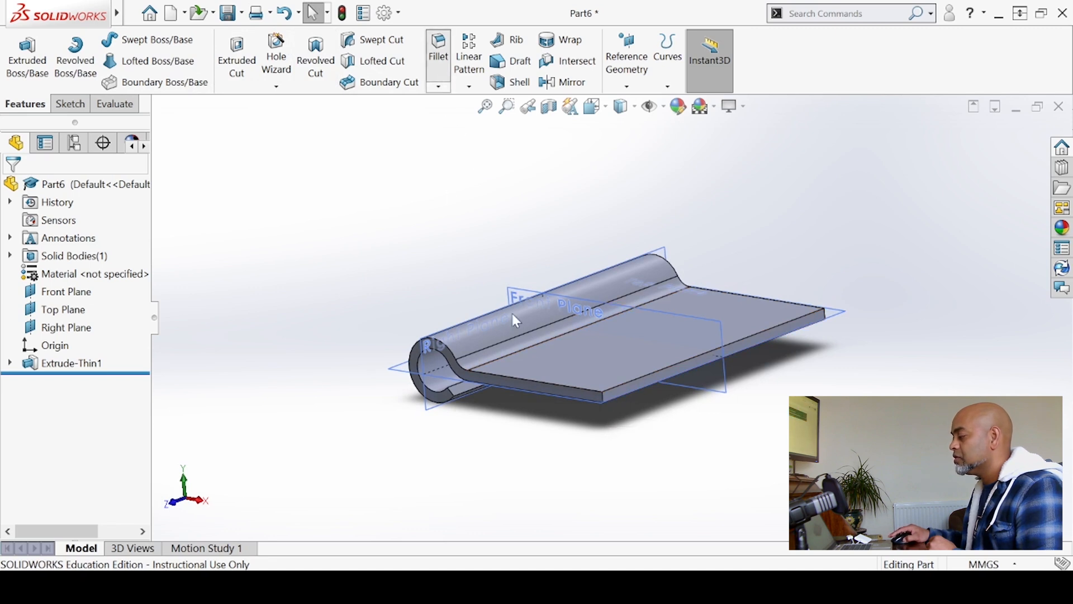
scroll(609, 385, "down", 3)
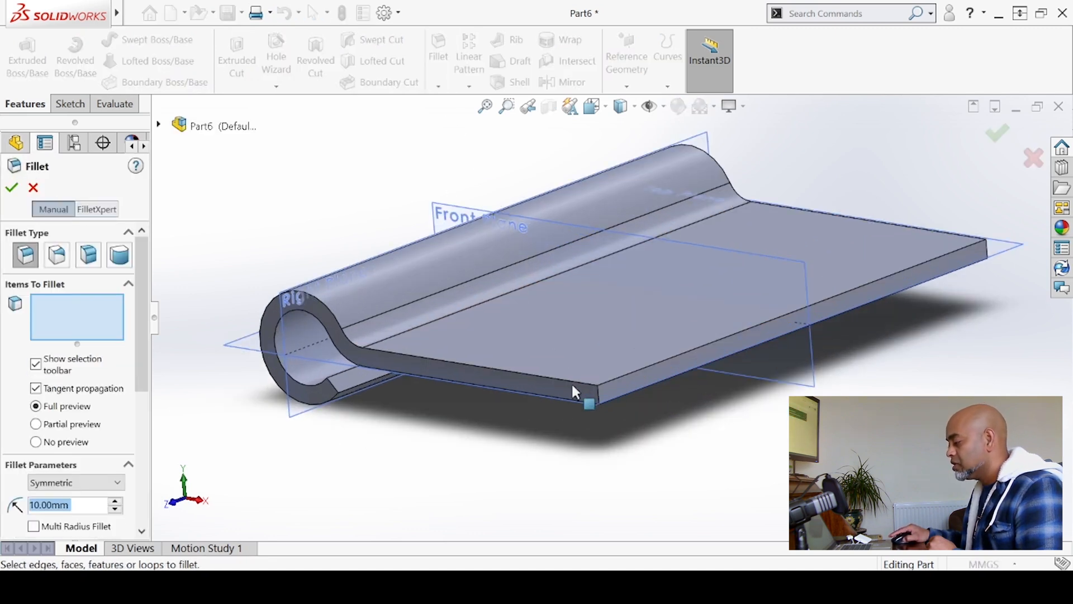
left_click(598, 391)
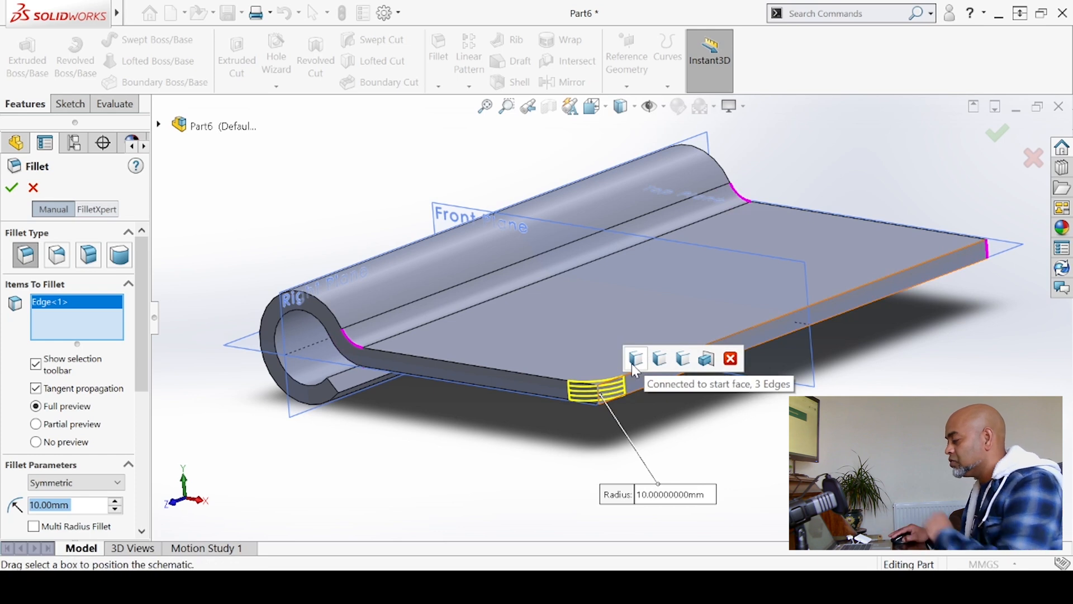
left_click(687, 364)
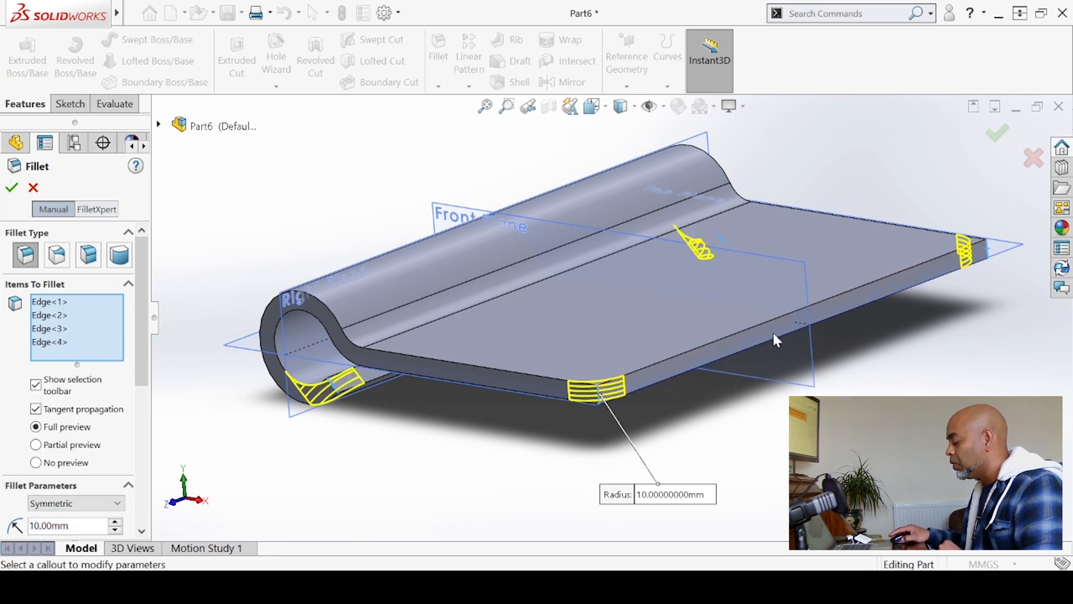
left_click(12, 189)
Save the part to the Desktop as Hinge Blank.SLDPRT, replacing the existing file.
middle_click_drag(462, 450, 510, 413)
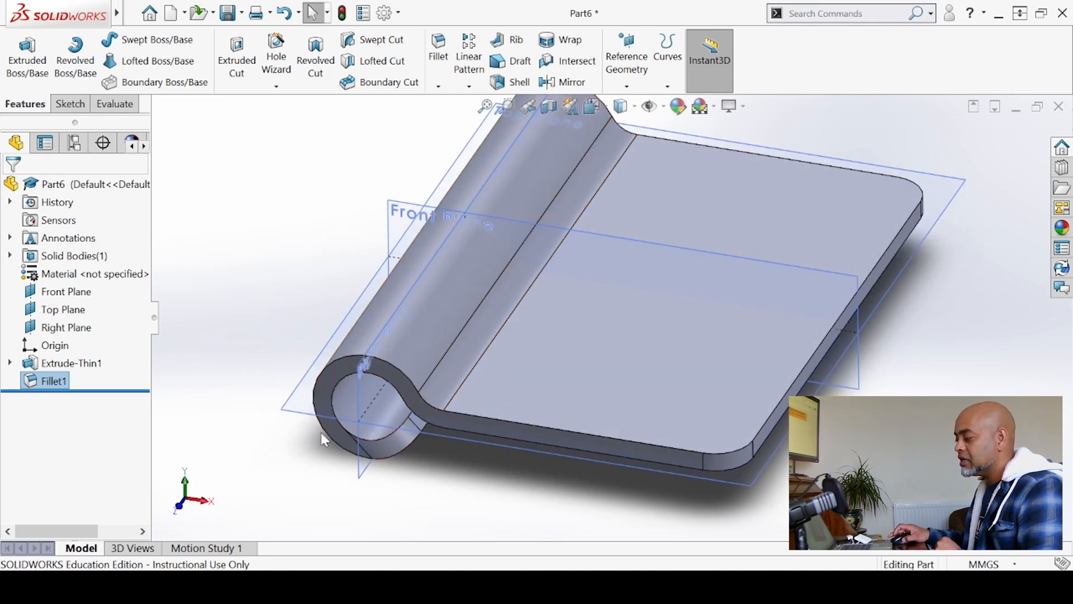
scroll(384, 394, "up", 2)
middle_click_drag(385, 396, 428, 439)
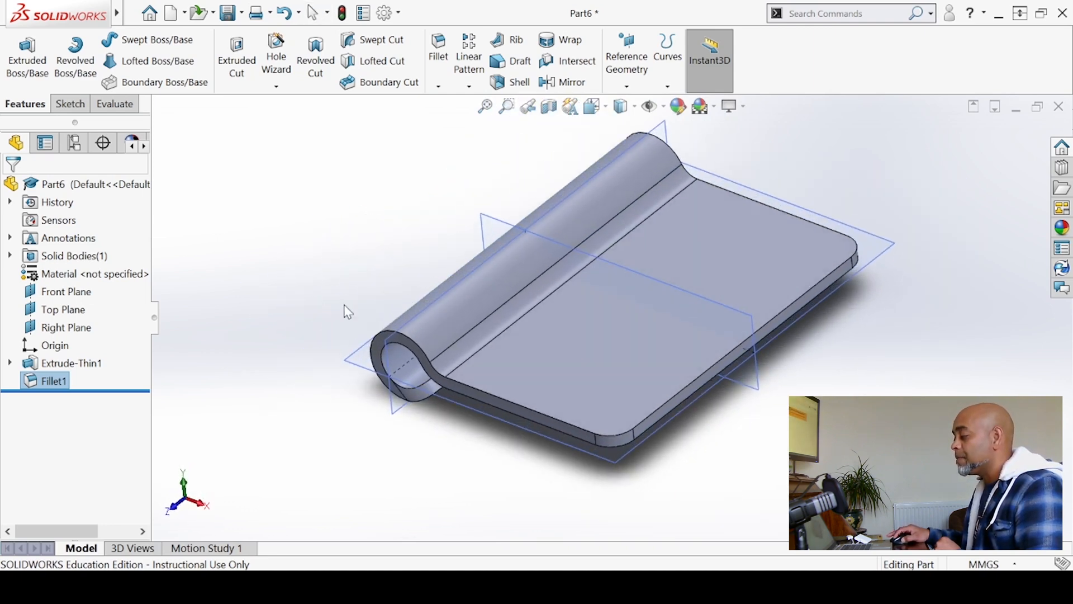
scroll(562, 232, "down", 3)
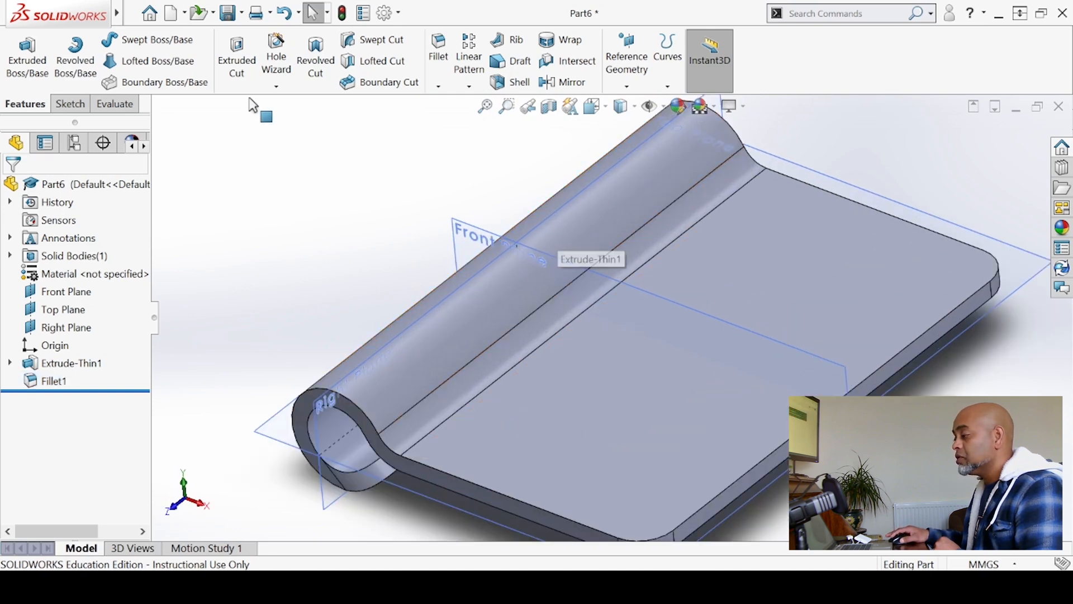
left_click(241, 12)
left_click(251, 58)
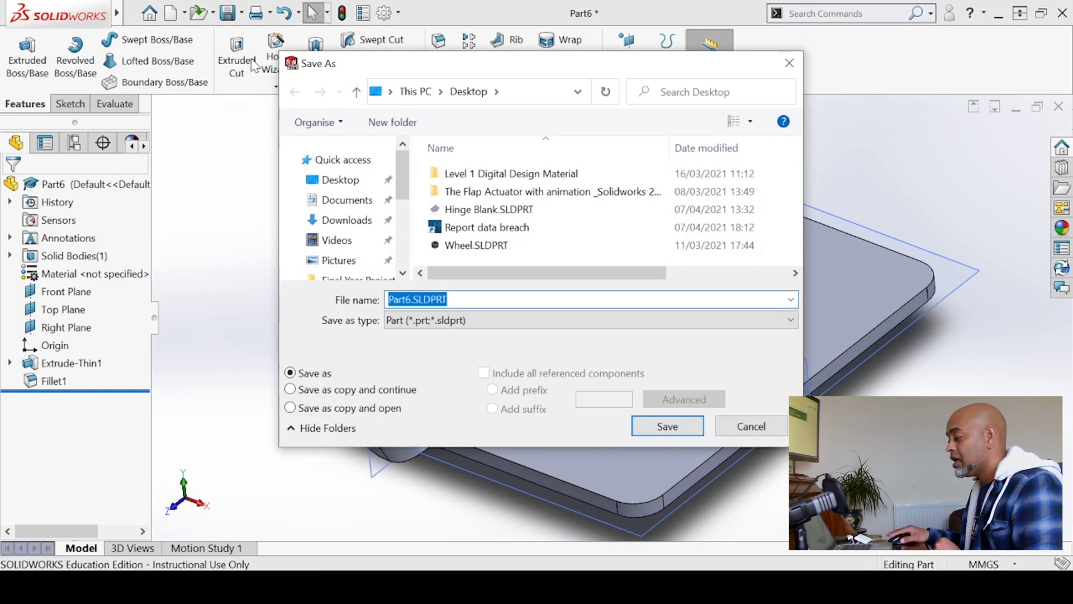
left_click(481, 209)
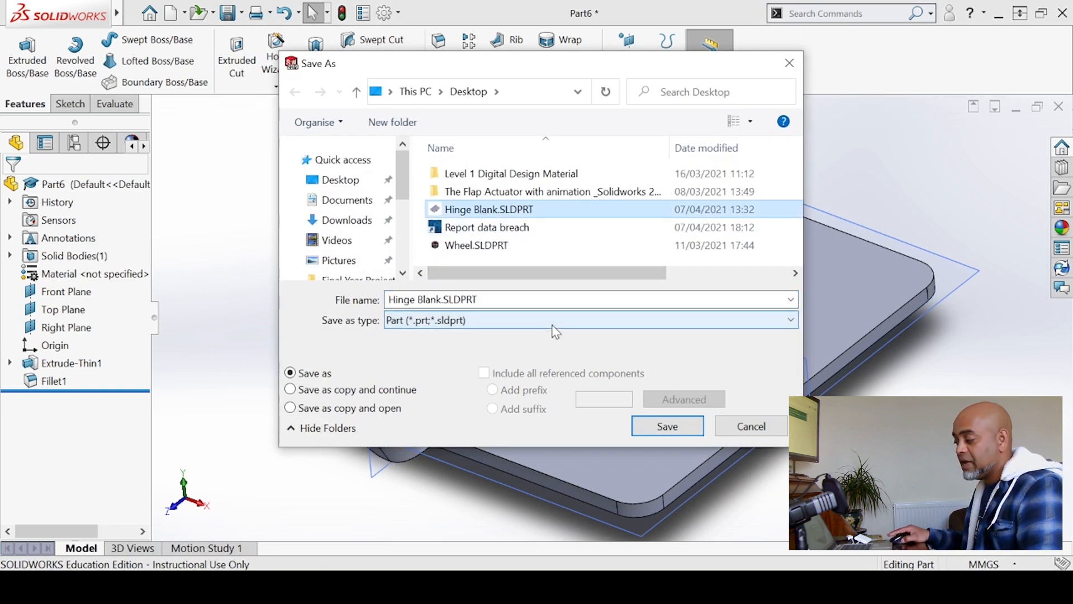
left_click(664, 432)
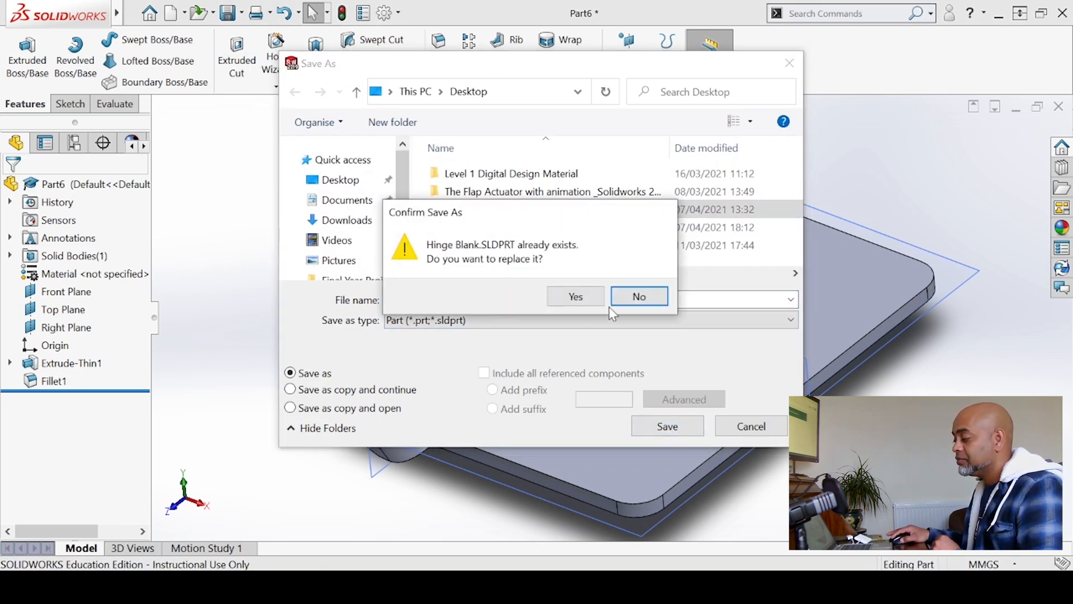
left_click(575, 296)
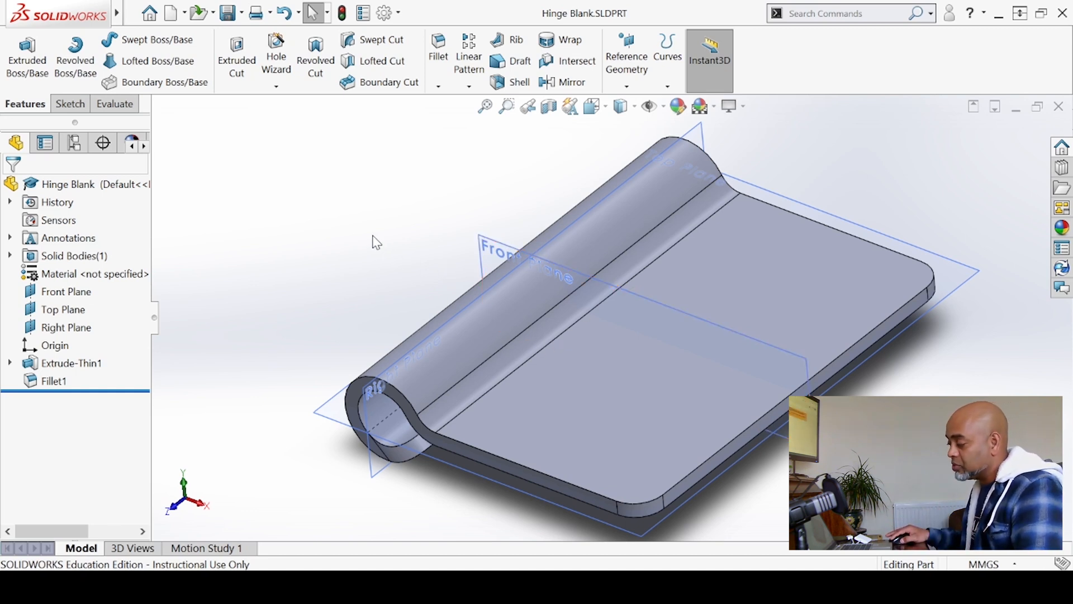
Start a countersunk hole with the Hole Wizard and consult the hinge images in the web browser before returning to SOLIDWORKS.
mouse_move(405, 291)
middle_mouse_down()
mouse_move(414, 199)
mouse_move(400, 302)
middle_mouse_up()
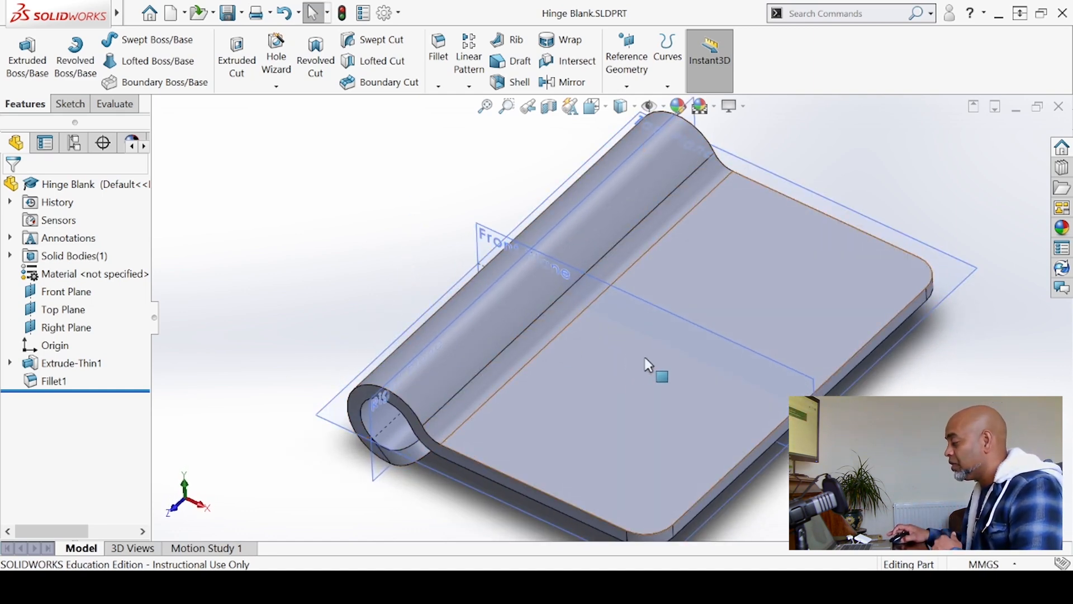
scroll(763, 402, "up", 2)
scroll(718, 364, "down", 2)
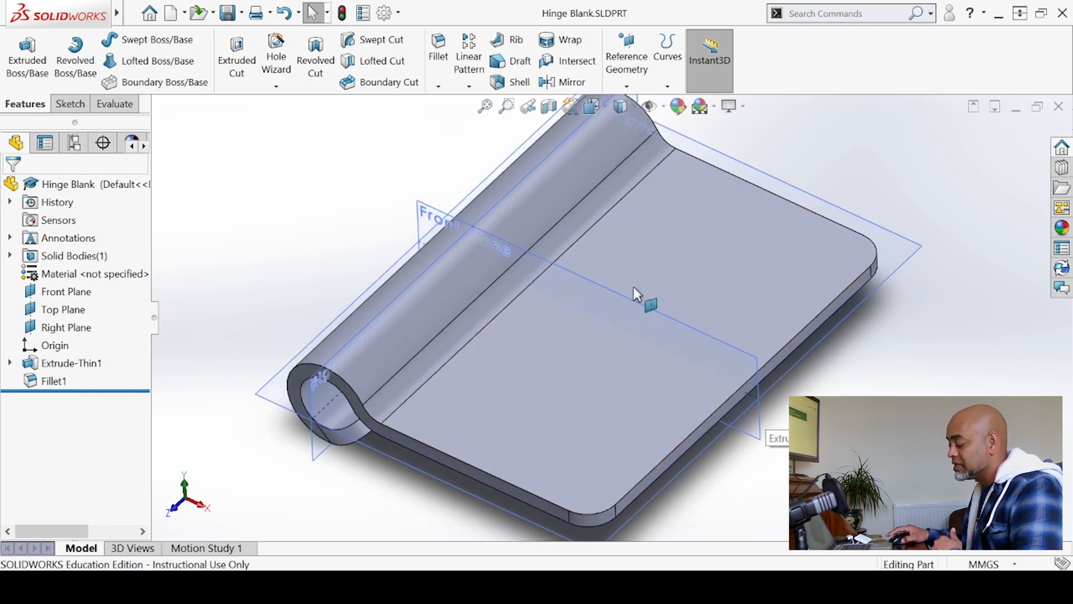
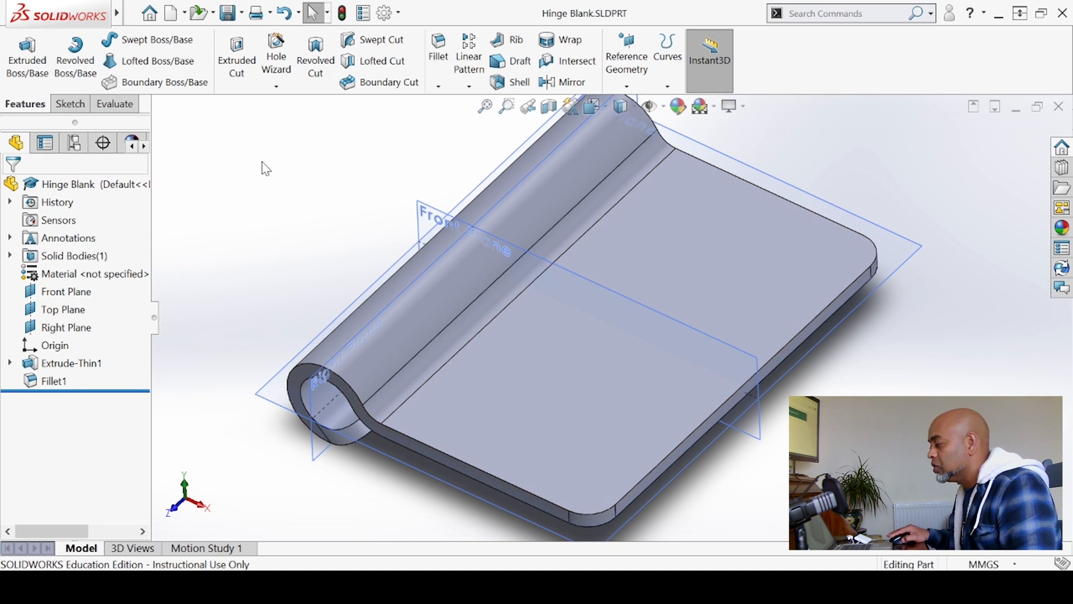
left_click(282, 66)
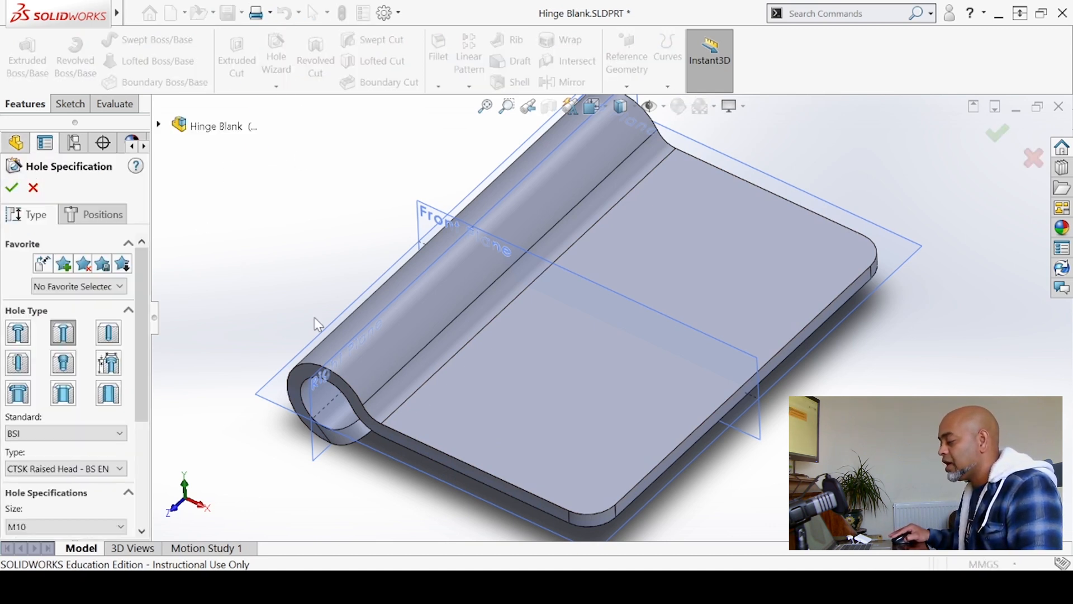
left_click(502, 503)
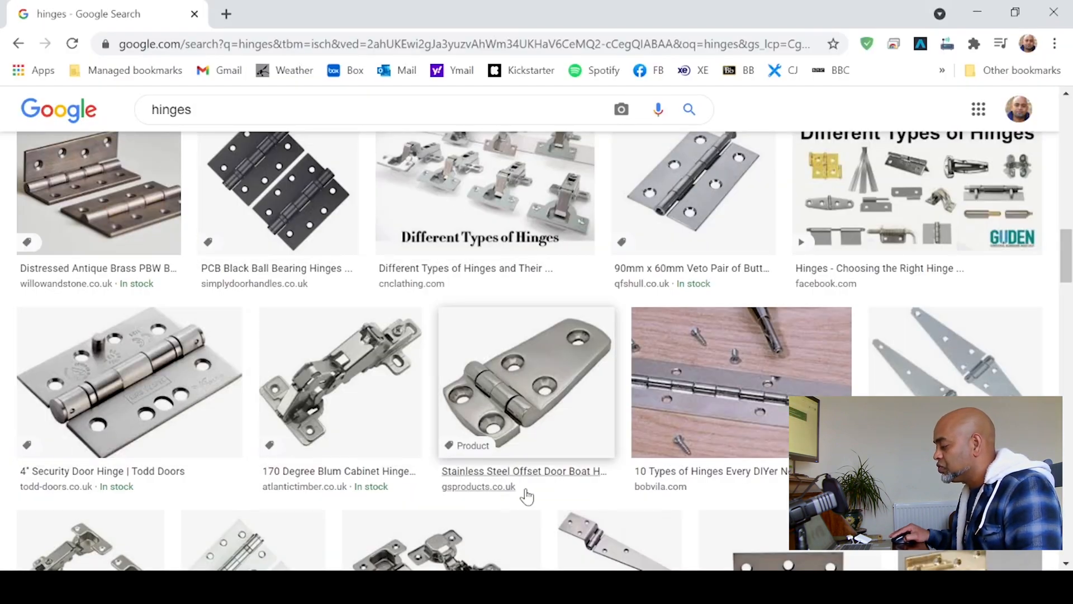
left_click(977, 12)
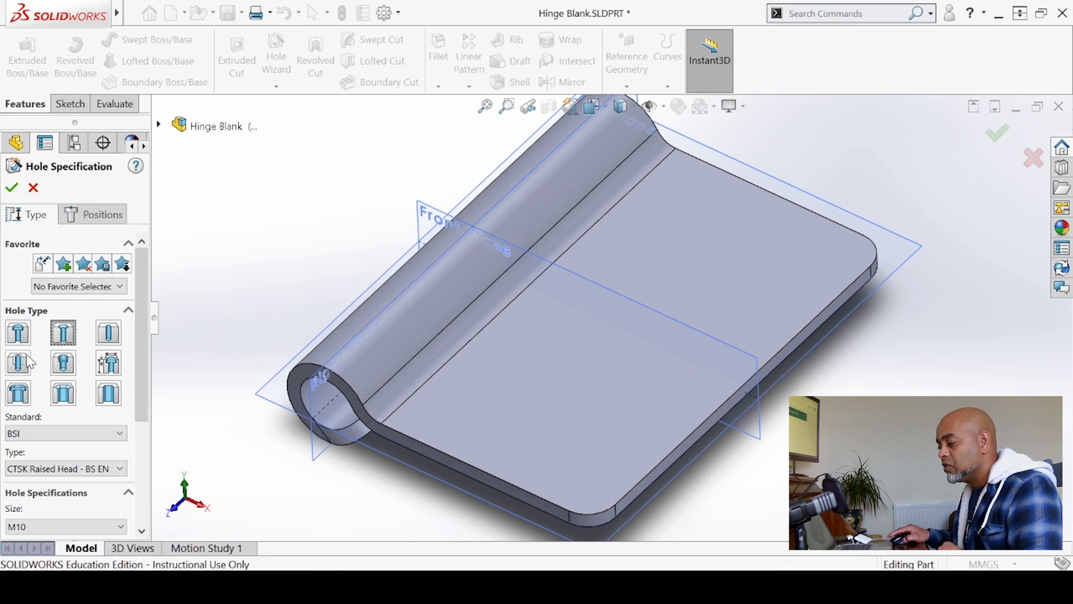
Configure the countersunk hole with the ISO standard, type CTSK Flat ISO 7046-1 and size M10.
scroll(112, 329, "down", 3)
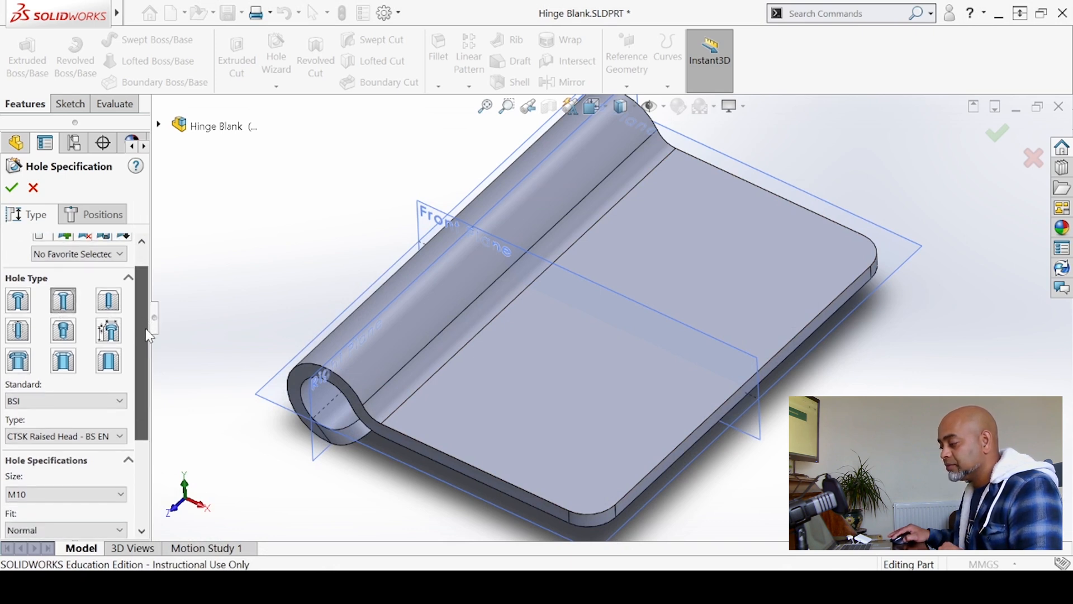
left_click(88, 259)
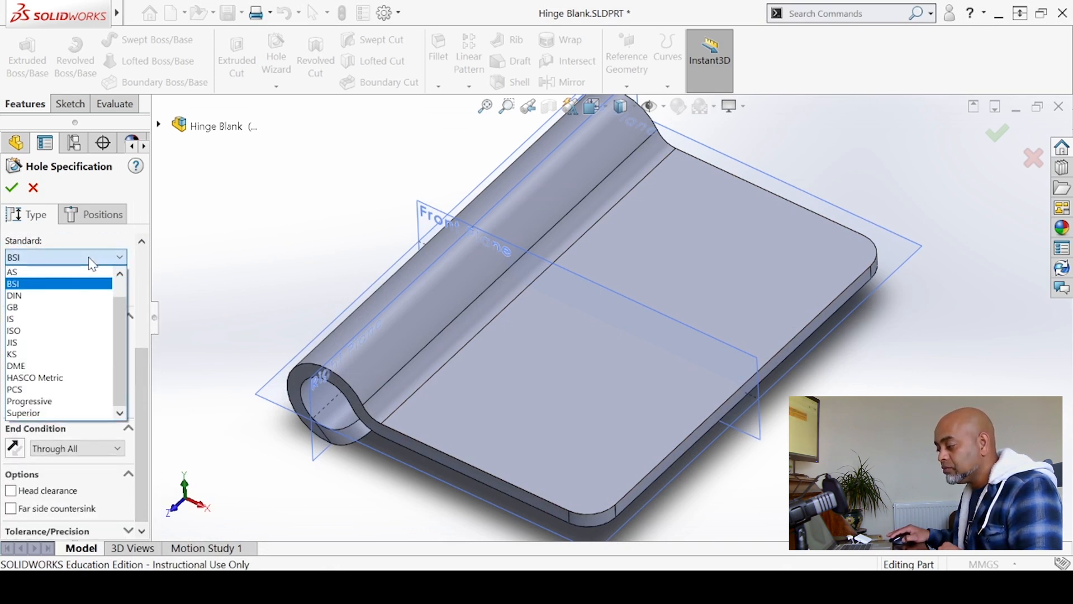
left_click(50, 333)
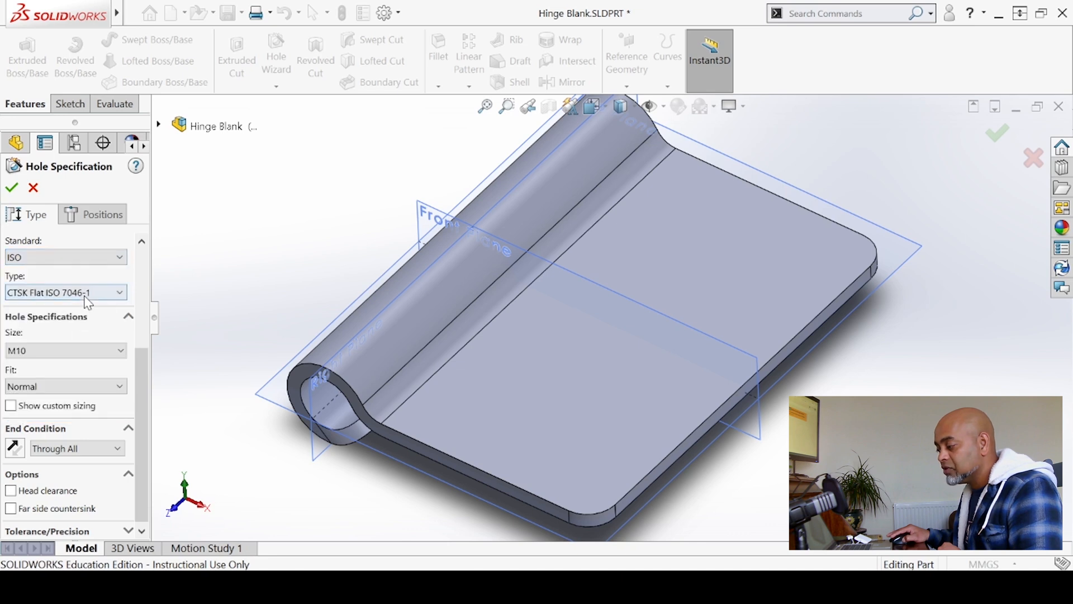
left_click(87, 293)
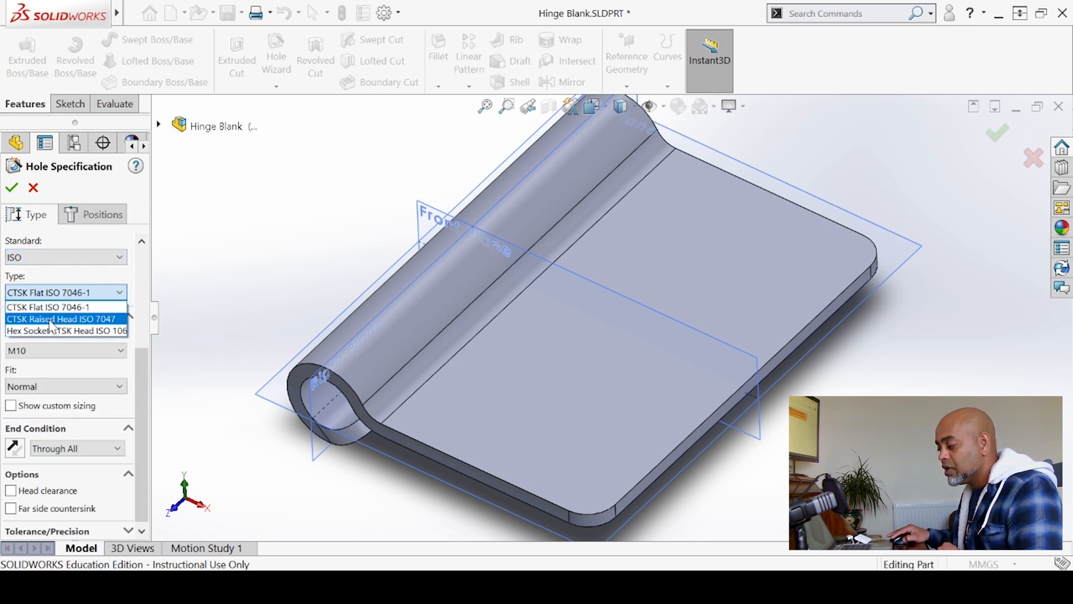
left_click(53, 307)
left_click(118, 351)
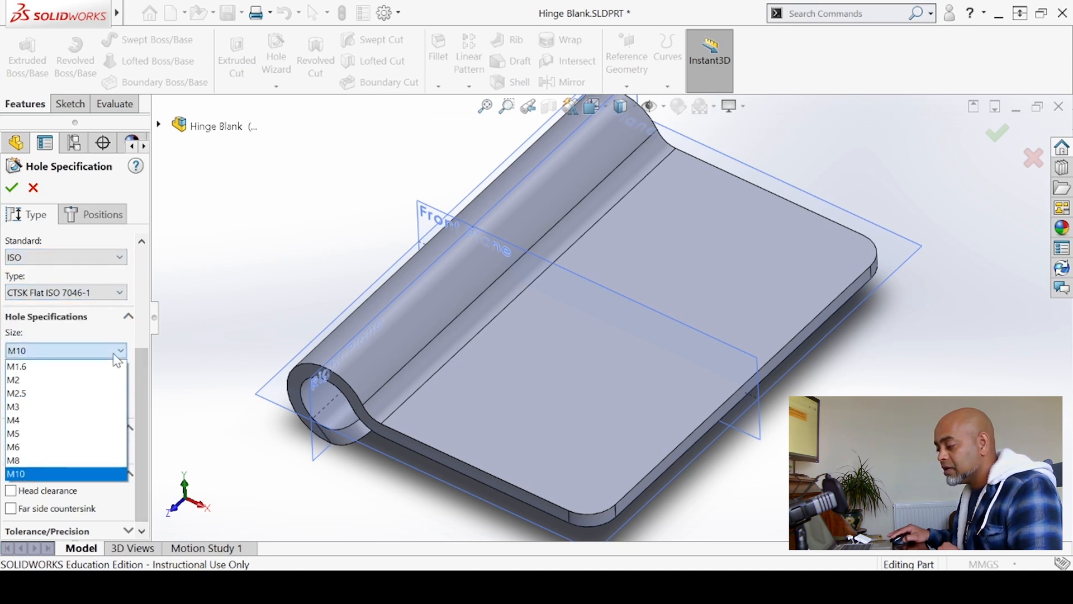
left_click(56, 474)
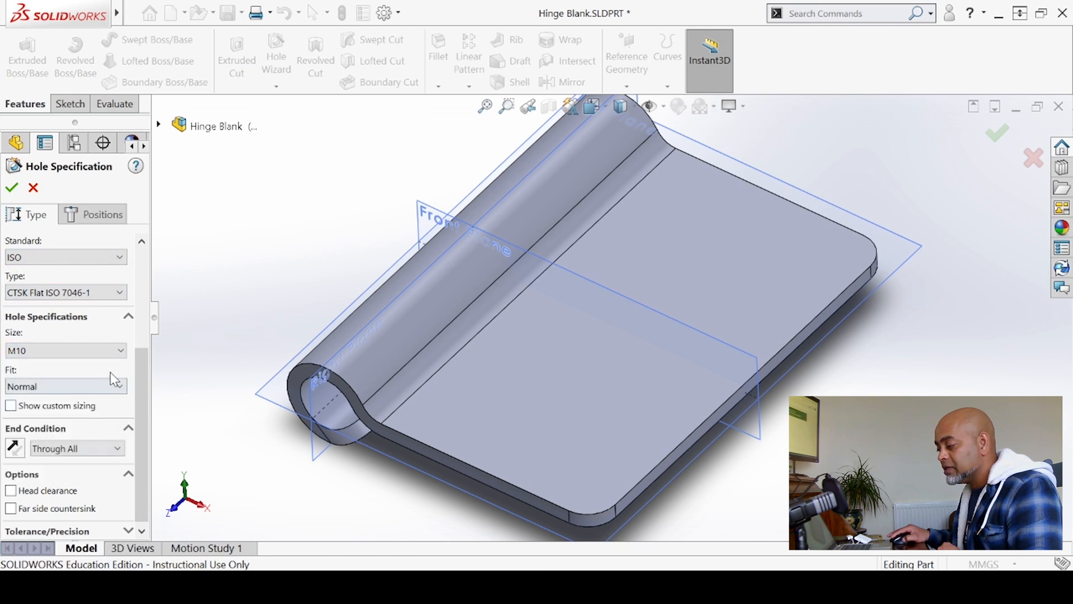
left_click_drag(142, 363, 144, 380)
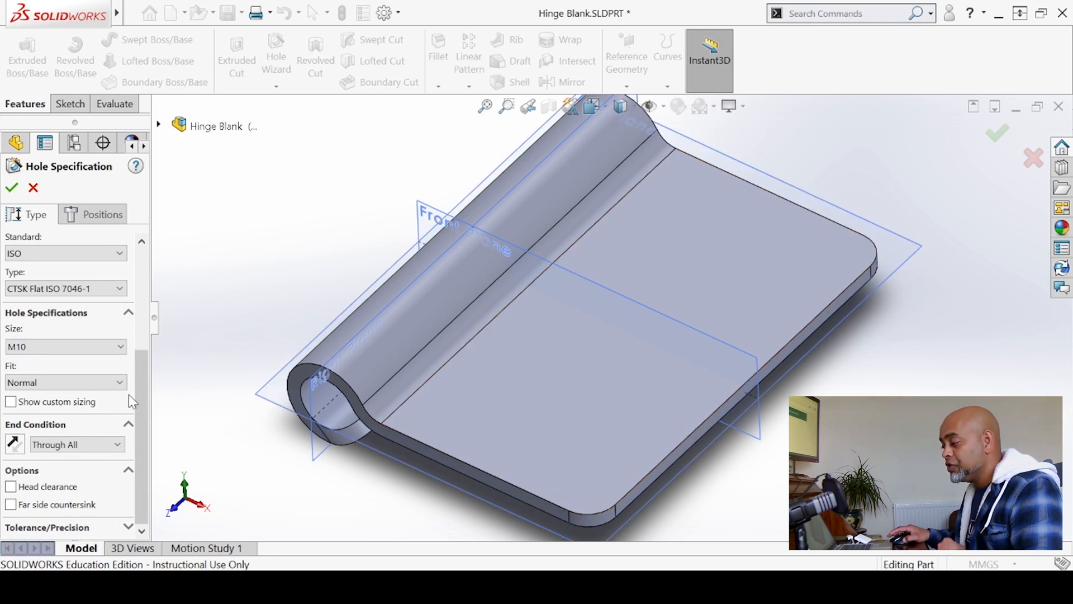
Try to place four countersunk holes on the flat plate face, two on each side of its midline.
left_click(86, 217)
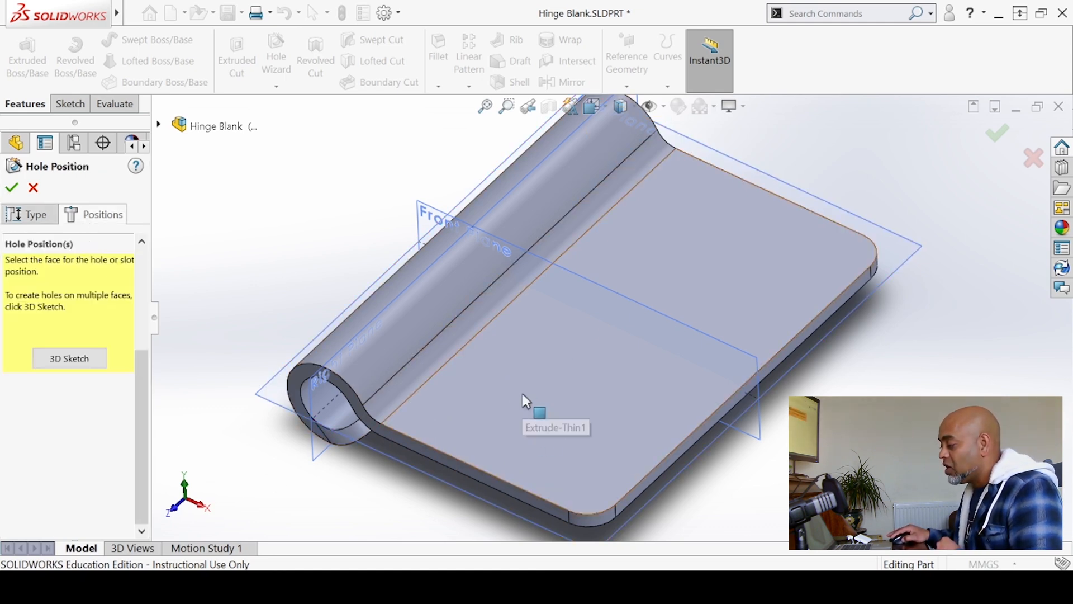
left_click(501, 405)
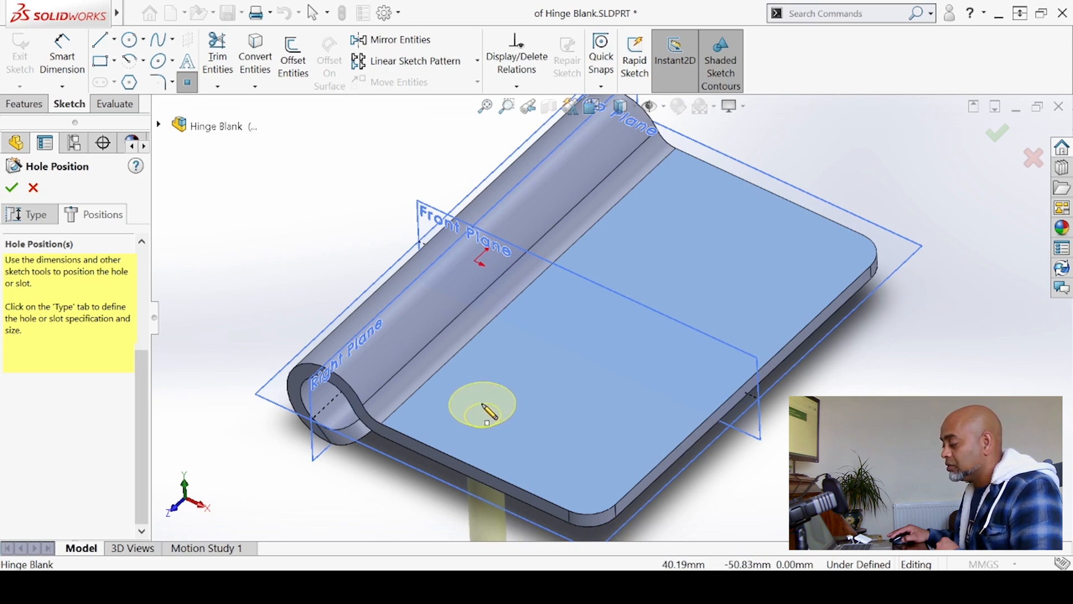
left_click(482, 403)
left_click(630, 402)
left_click(747, 305)
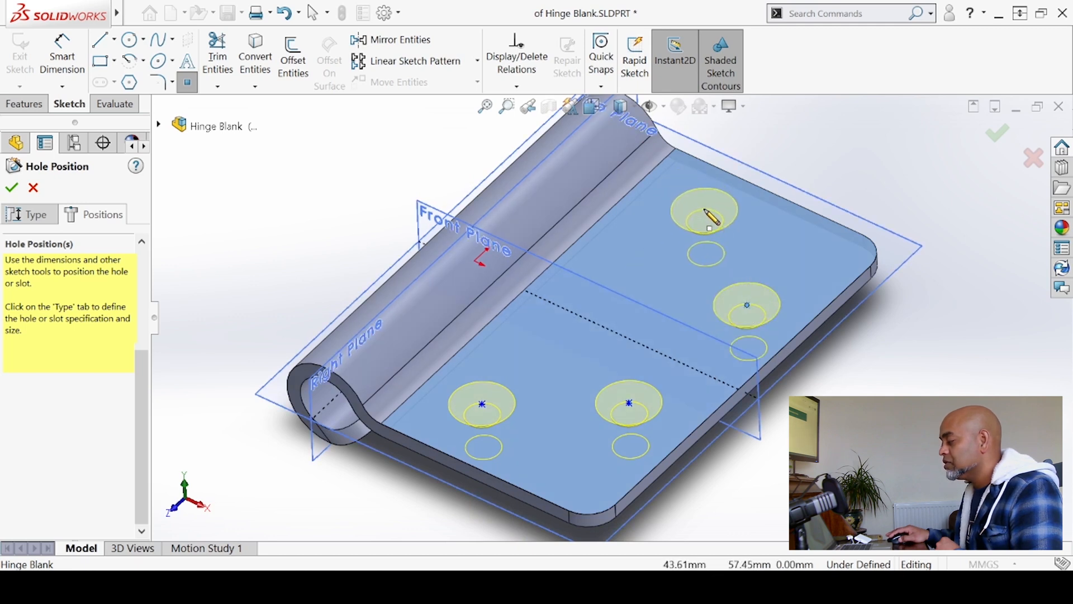
left_click(696, 204)
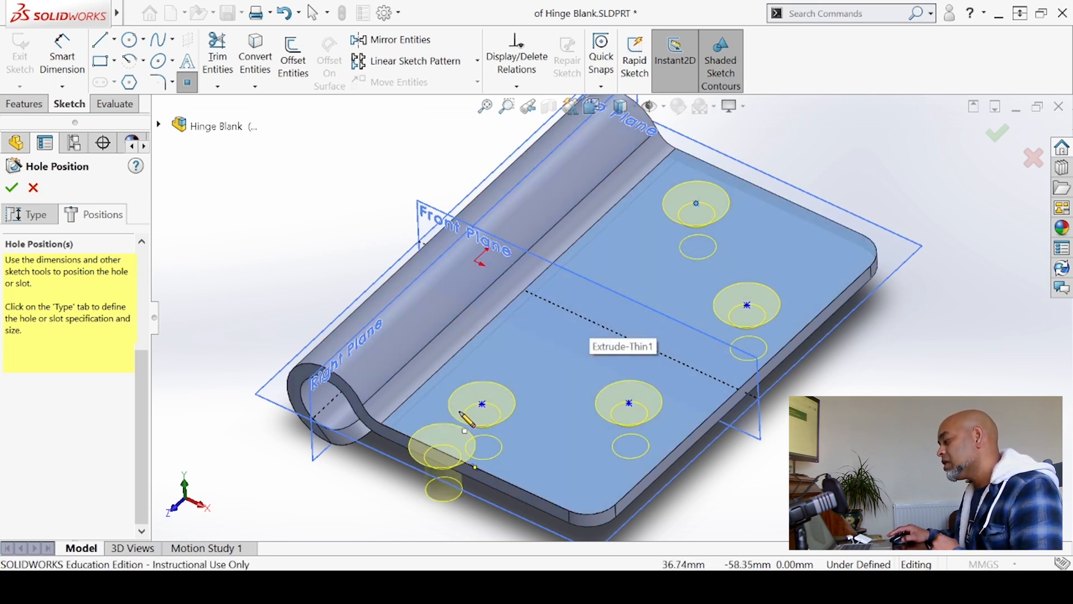
left_click(628, 403)
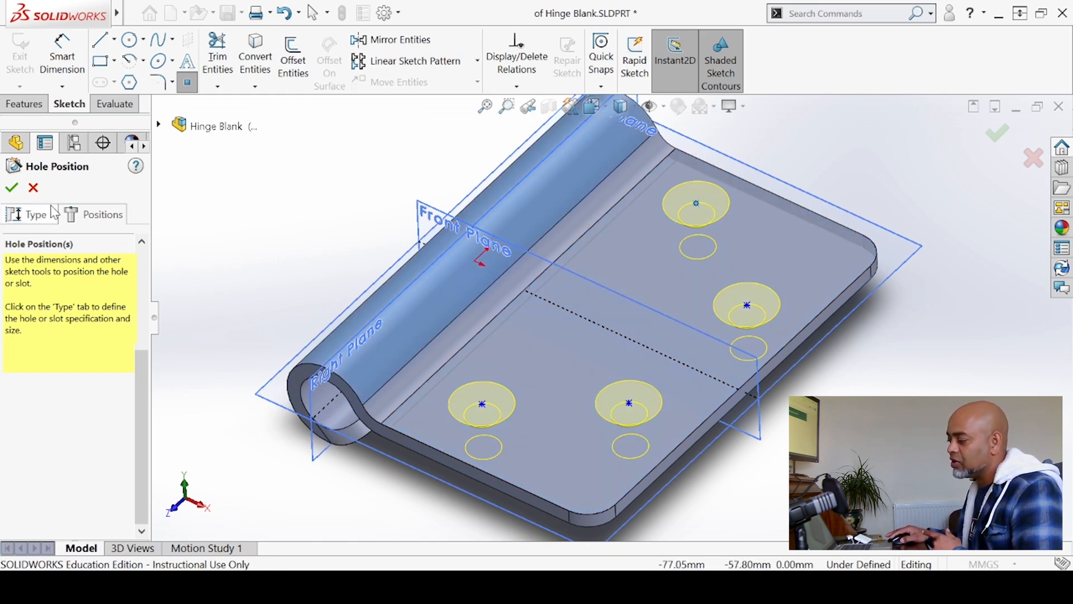
left_click(11, 187)
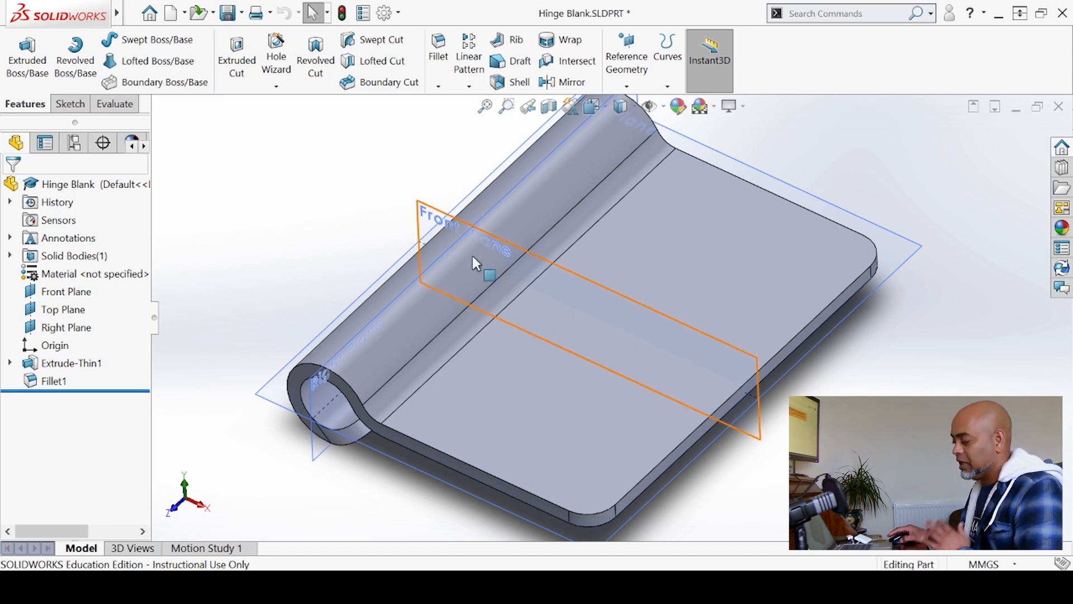
scroll(531, 386, "up", 3)
scroll(641, 288, "down", 2)
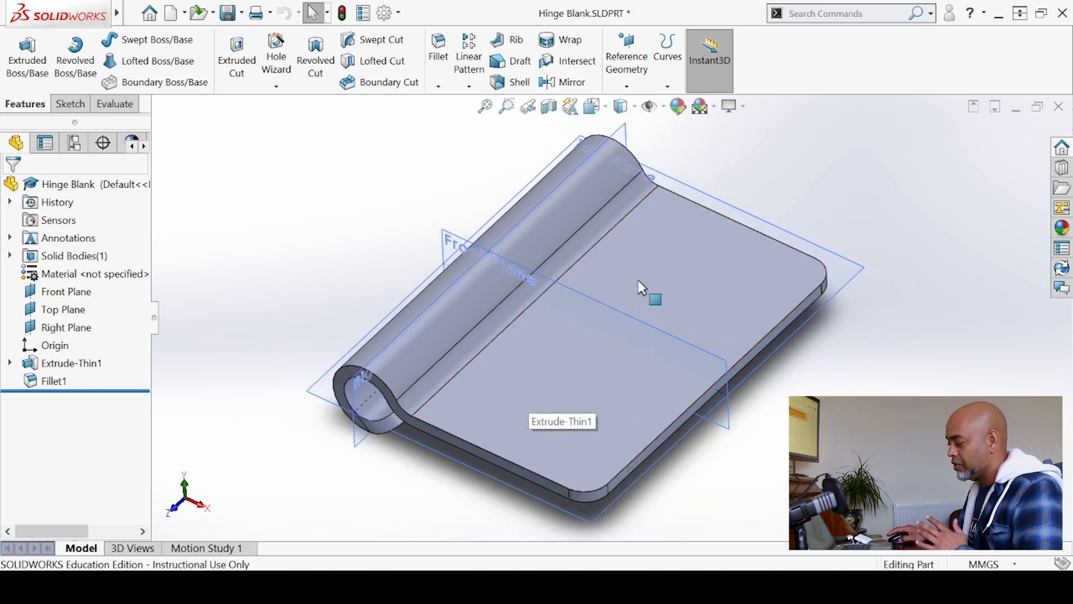
scroll(655, 276, "up", 2)
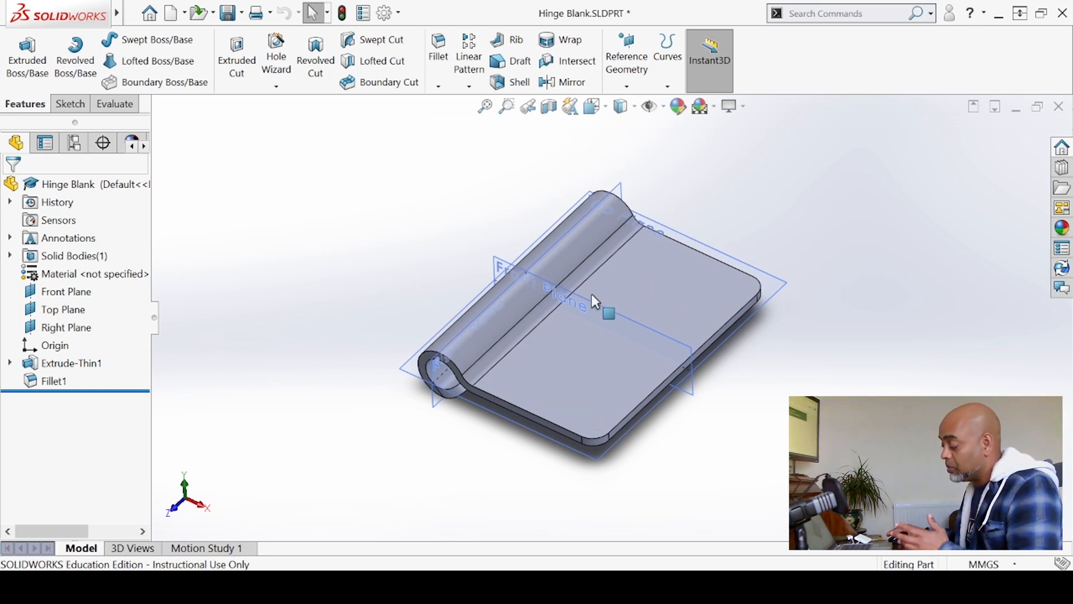
scroll(650, 290, "down", 2)
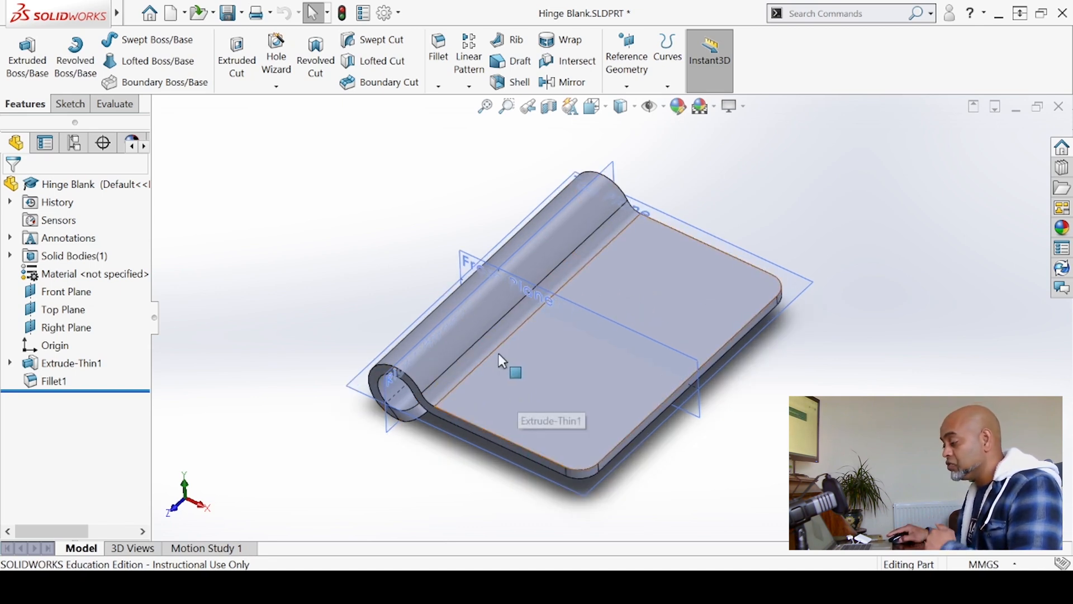
Open the thin extrusion's profile sketch, Sketch1, for editing and view it normal to its plane.
left_click(9, 363)
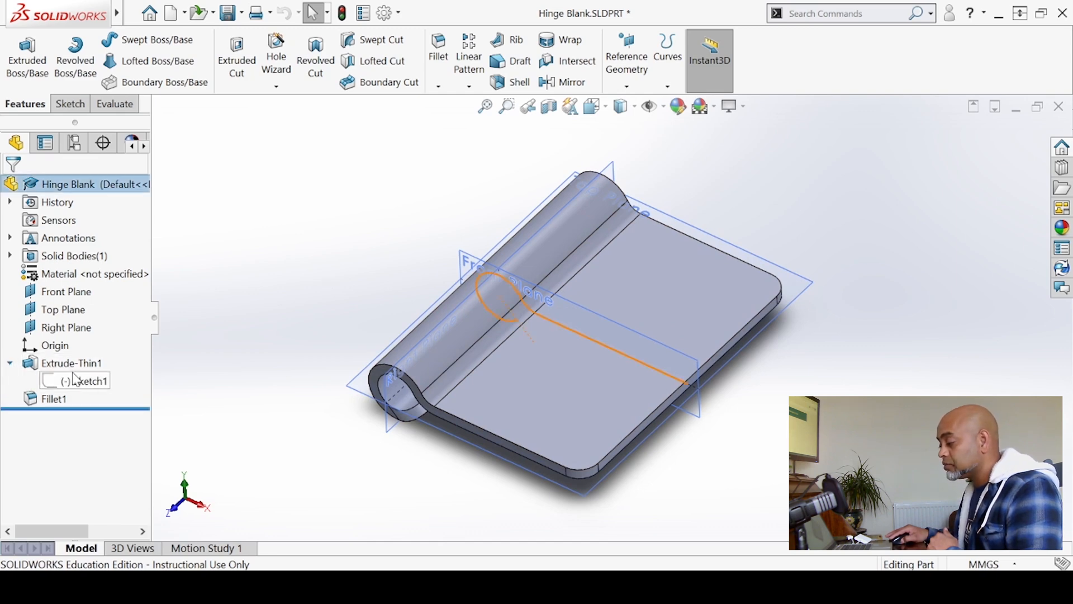
left_click(80, 385)
left_click(91, 333)
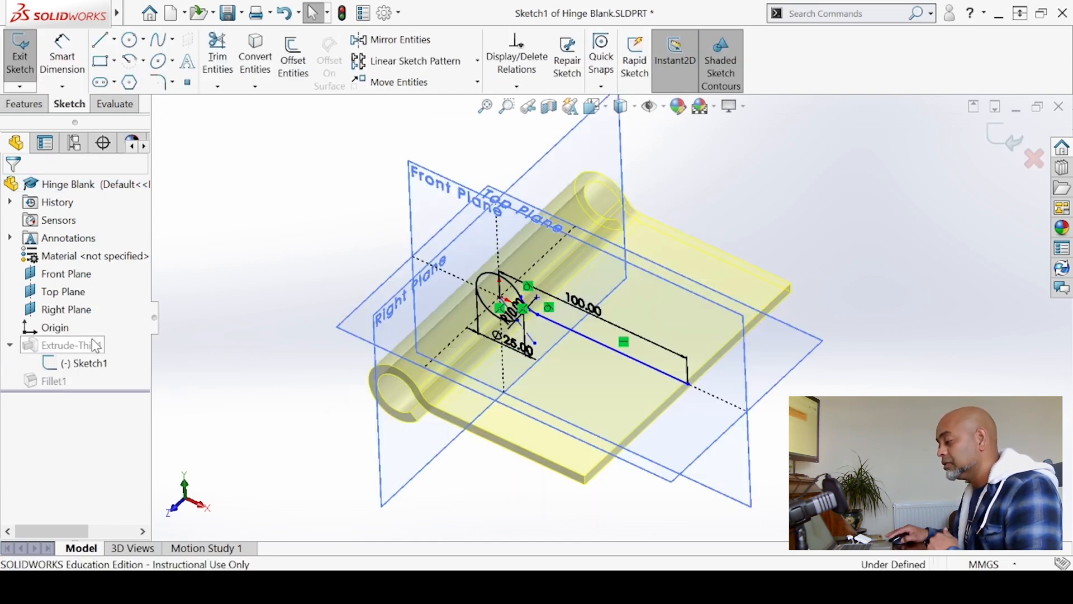
right_click(102, 365)
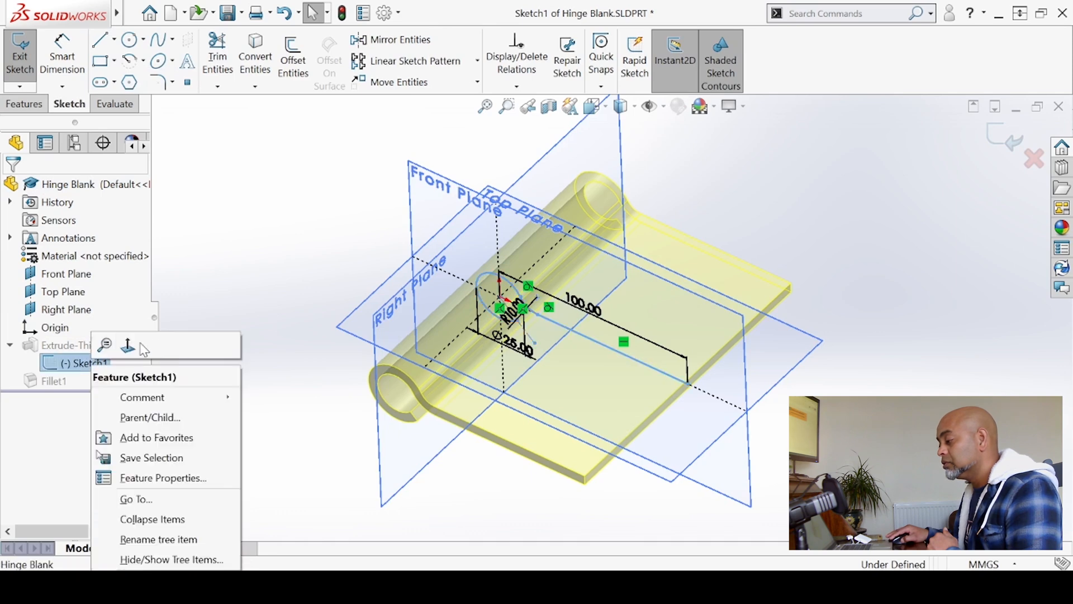
left_click(127, 346)
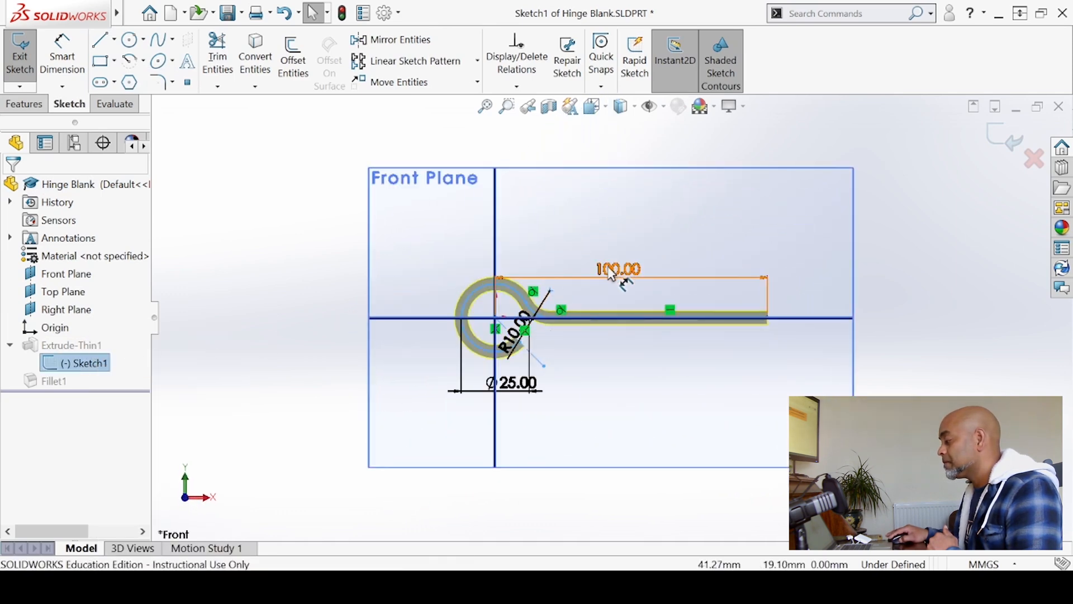
Link the 100 mm plate dimension to a new global variable named width and exit the sketch.
double_click(618, 269)
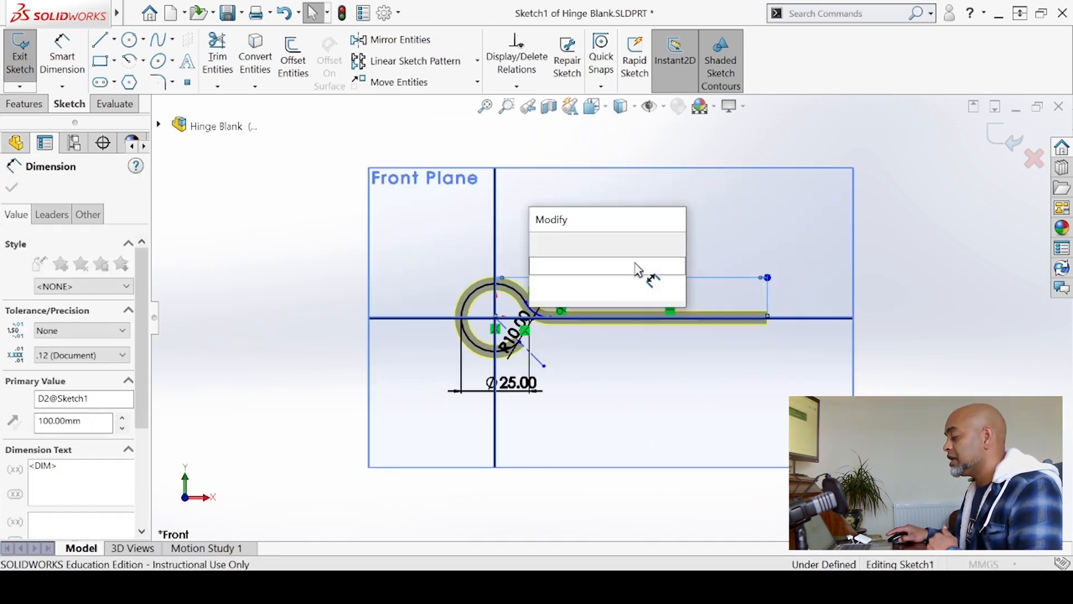
type("=")
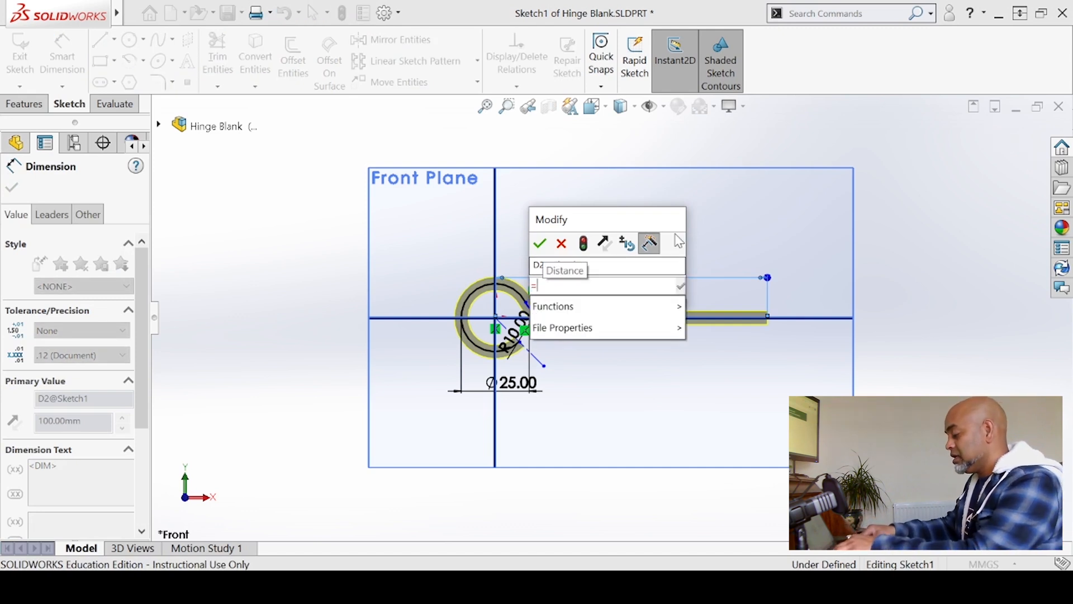
type("width")
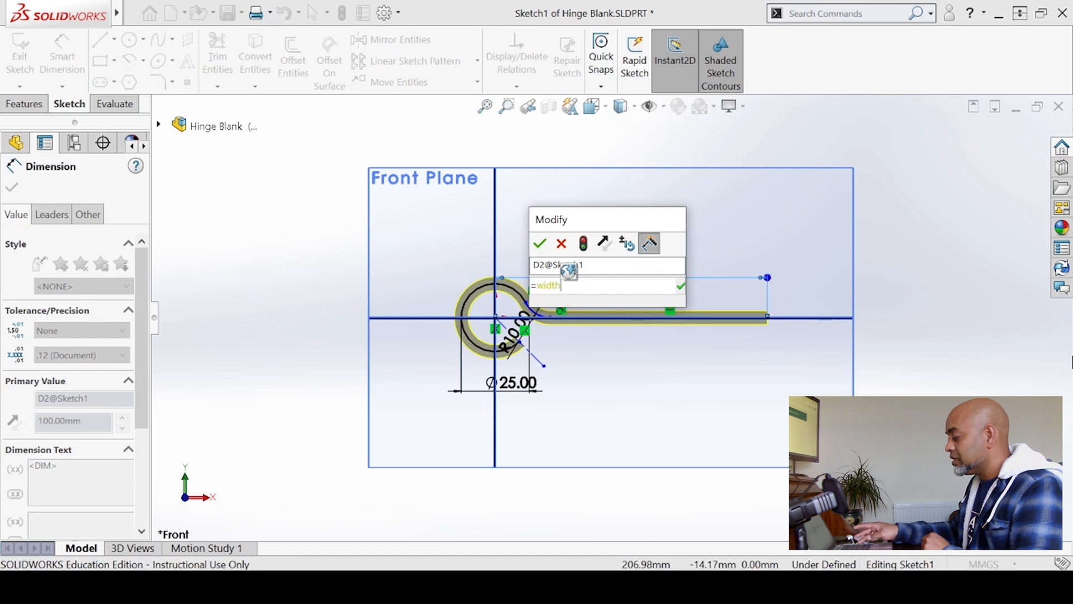
key("Return")
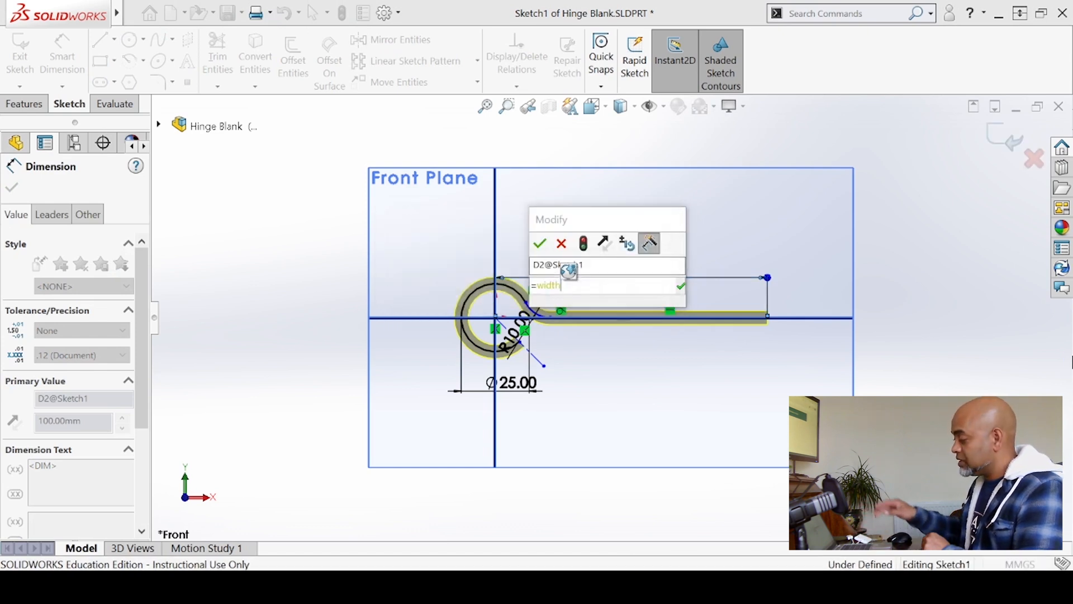
key("Return")
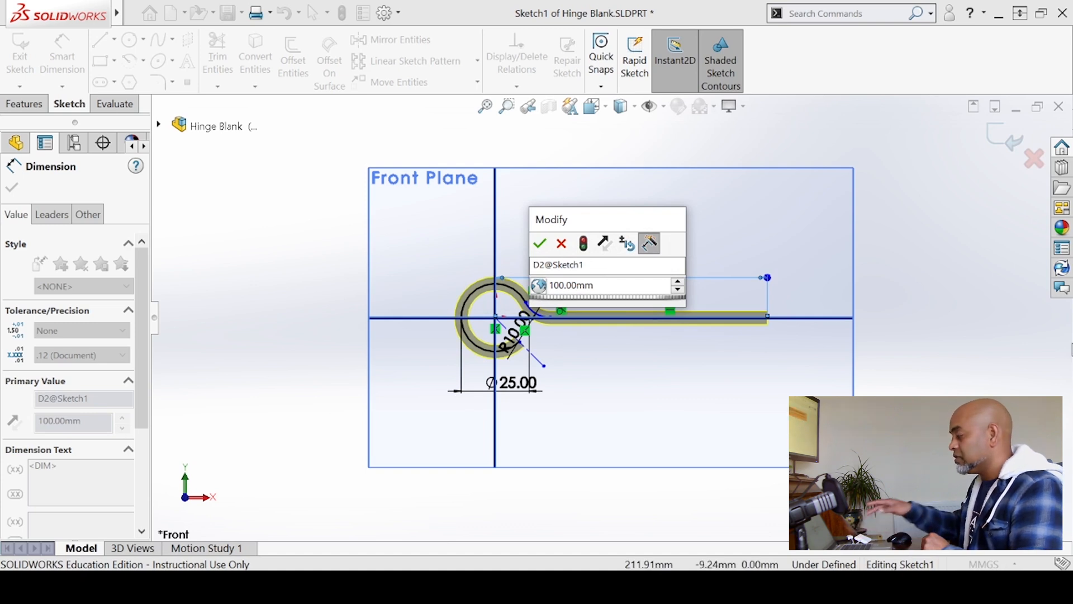
key("Return")
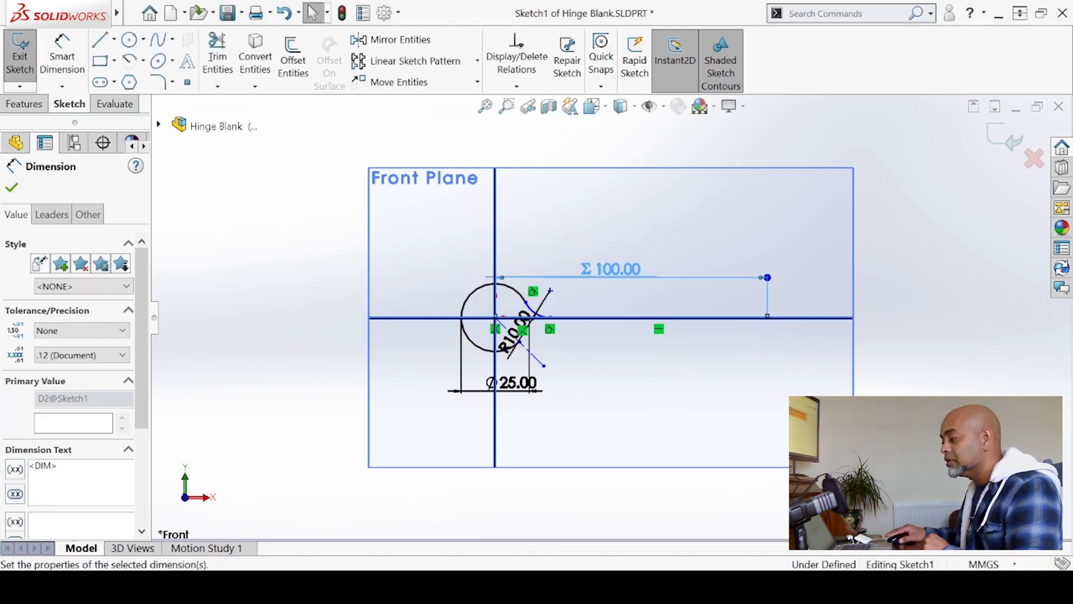
left_click(19, 56)
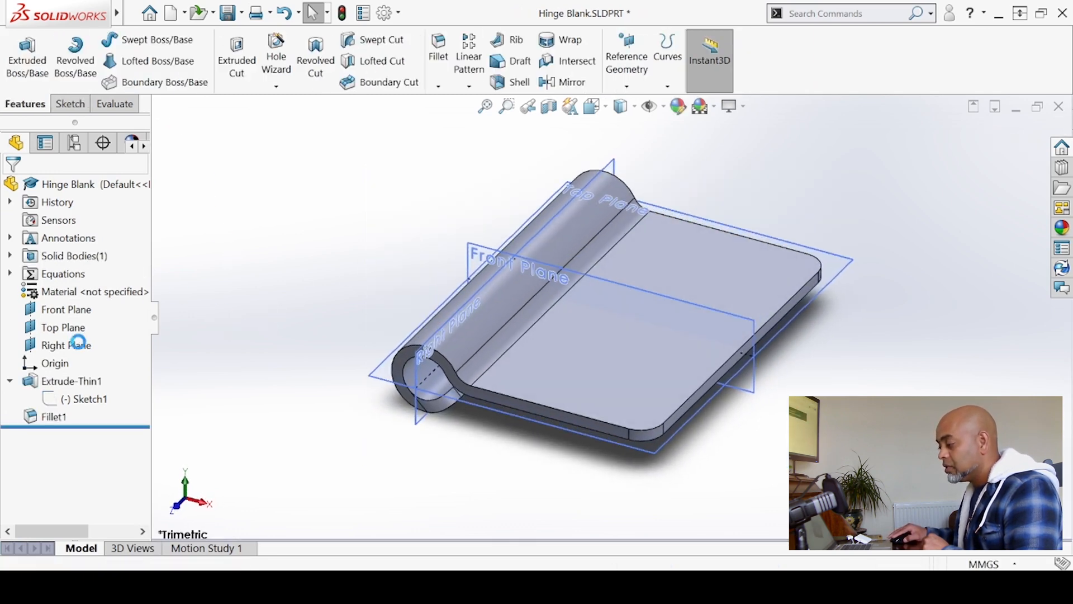
Set the thin extrusion's 150 mm depth dimension equal to a new global variable named length.
left_click(72, 381)
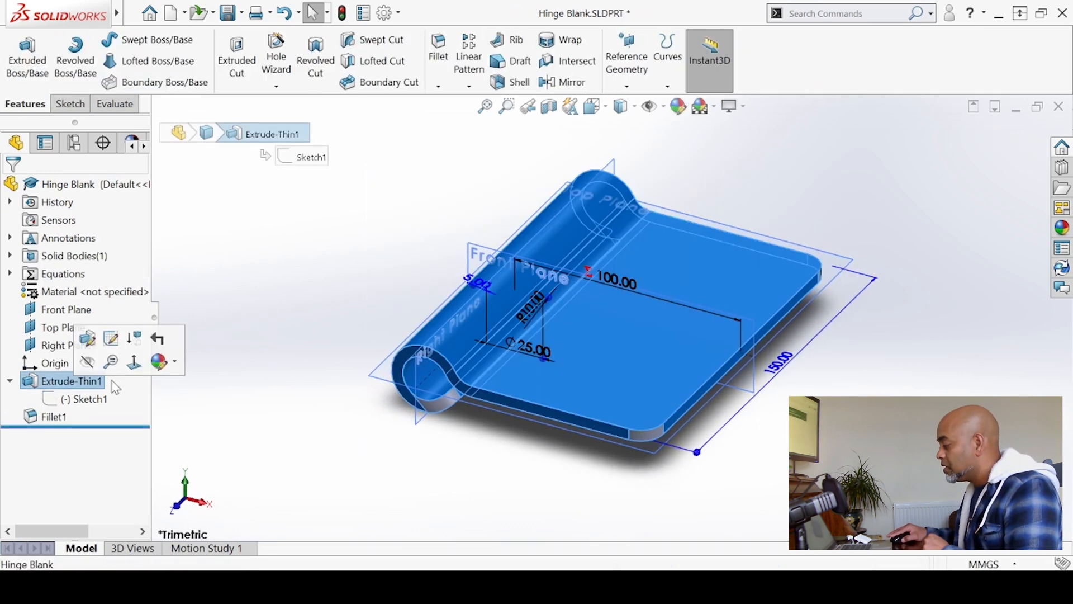
double_click(781, 365)
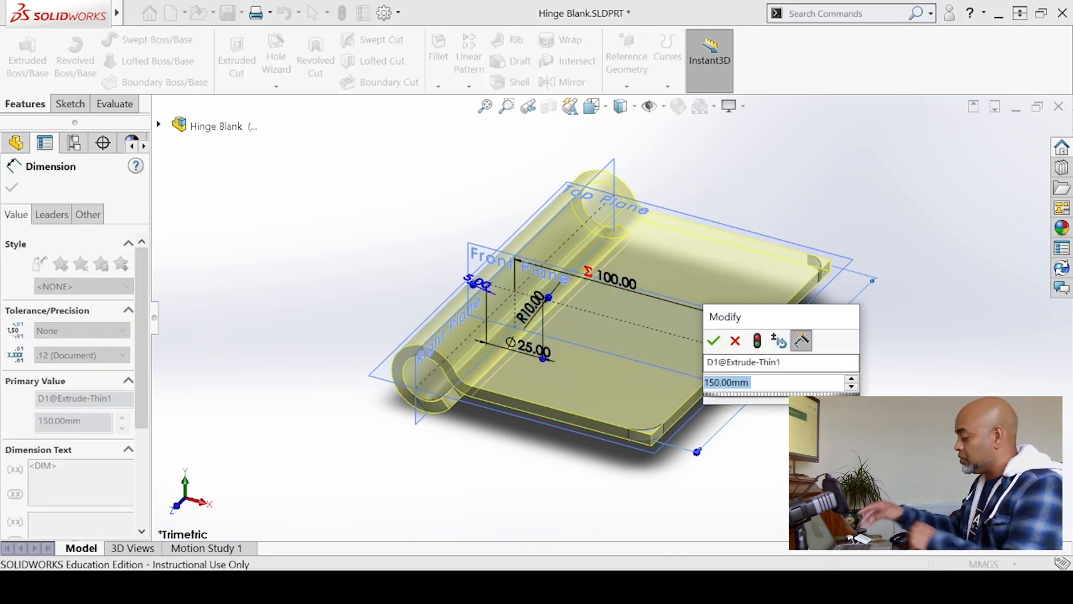
type("=")
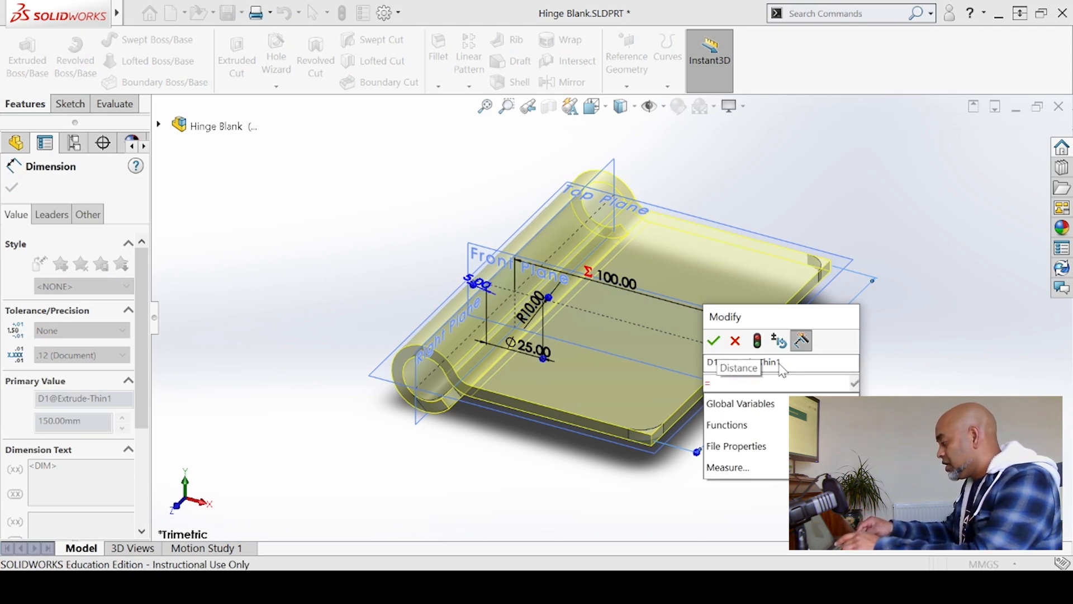
type("len")
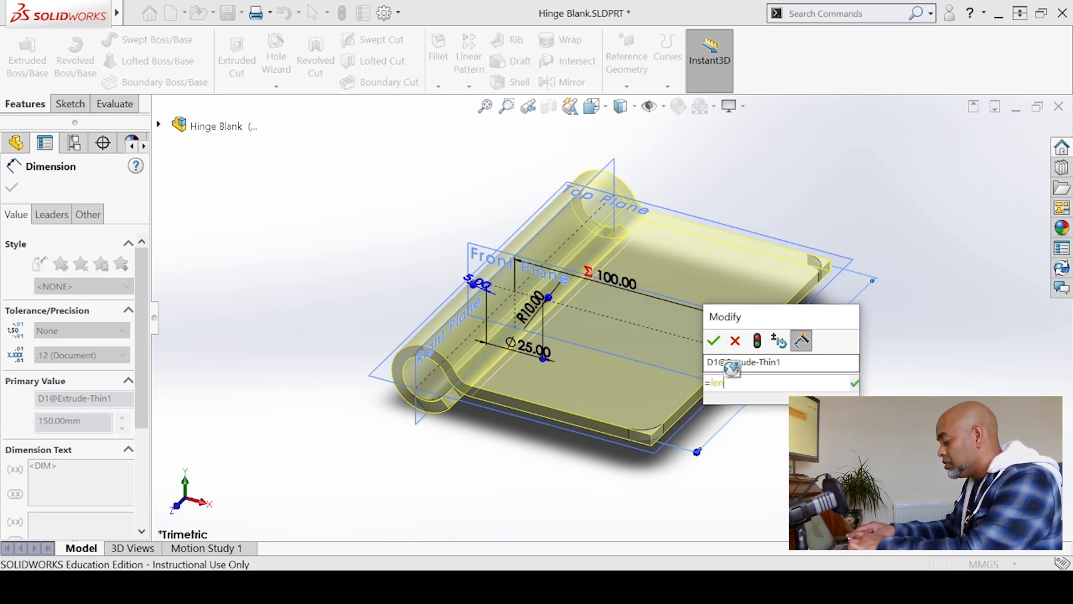
type("gth")
key("Return")
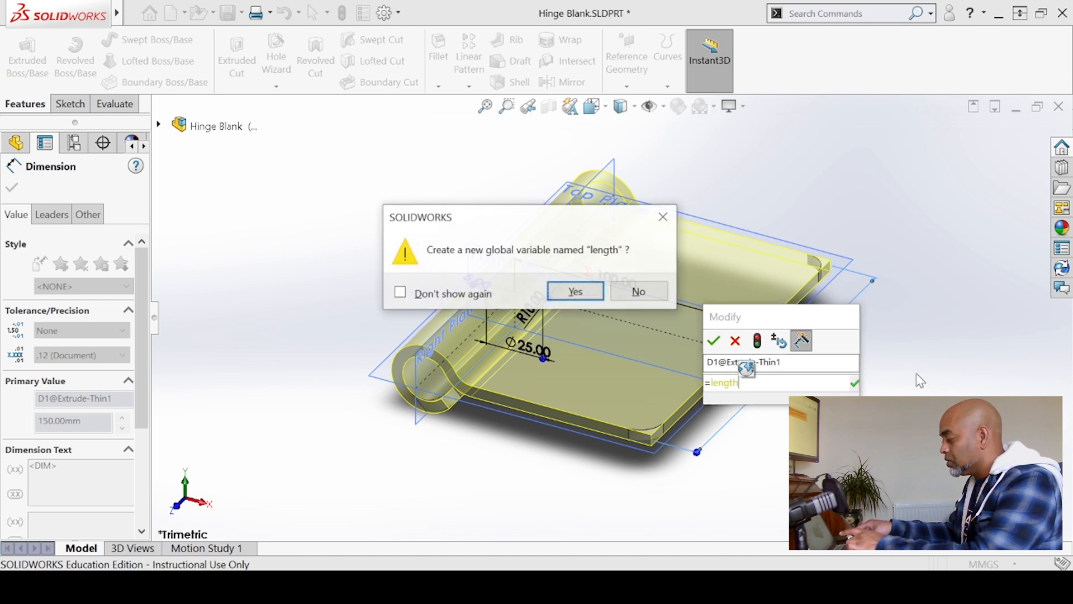
Link the hinge's 150 mm extrusion depth to a new global variable named length.
key("Return")
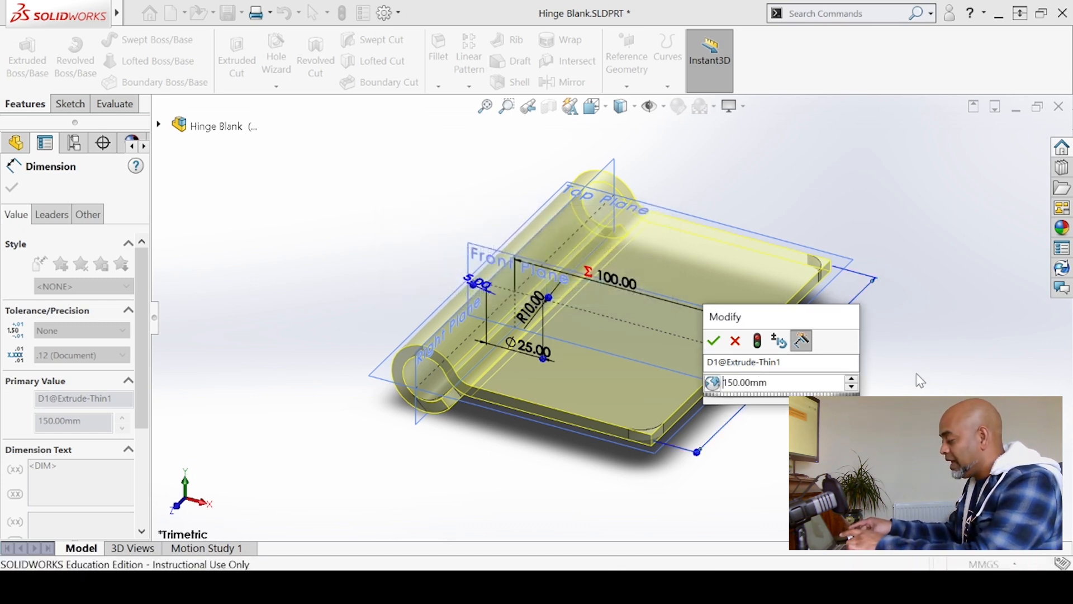
key("Return")
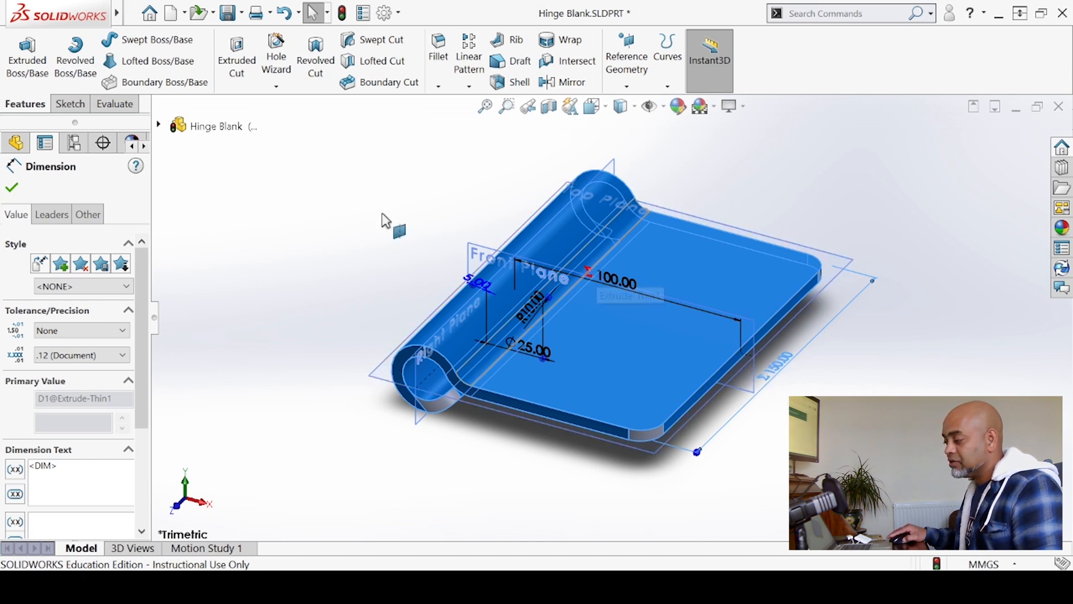
left_click(12, 189)
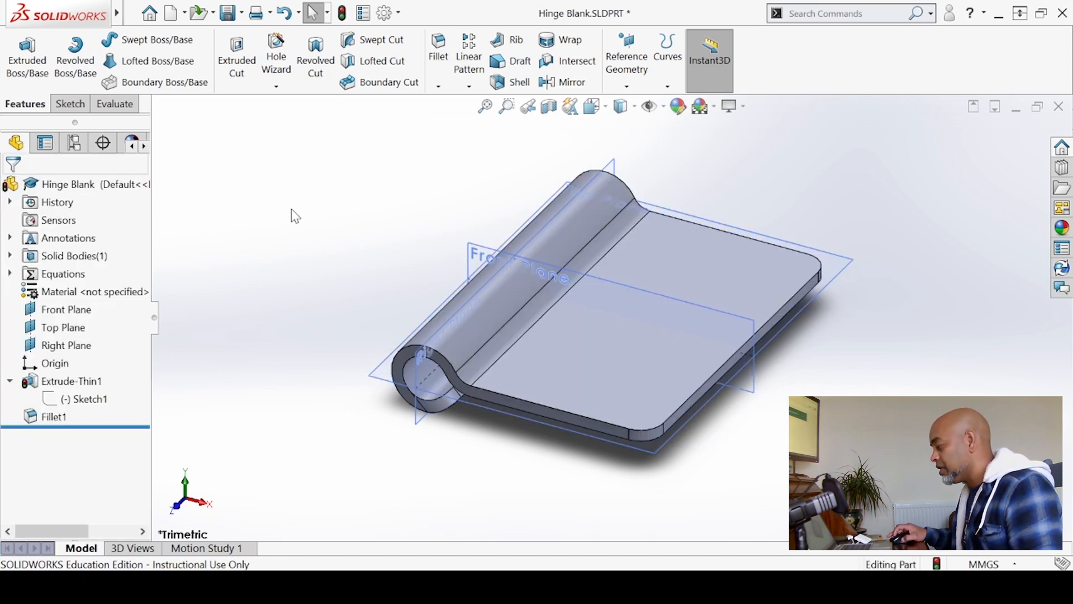
Rebuild the hinge part and expand its equations to check the defined global variables.
scroll(317, 237, "down", 1)
mouse_move(316, 237)
middle_mouse_down()
mouse_move(314, 278)
mouse_move(312, 246)
middle_mouse_up()
left_click(341, 15)
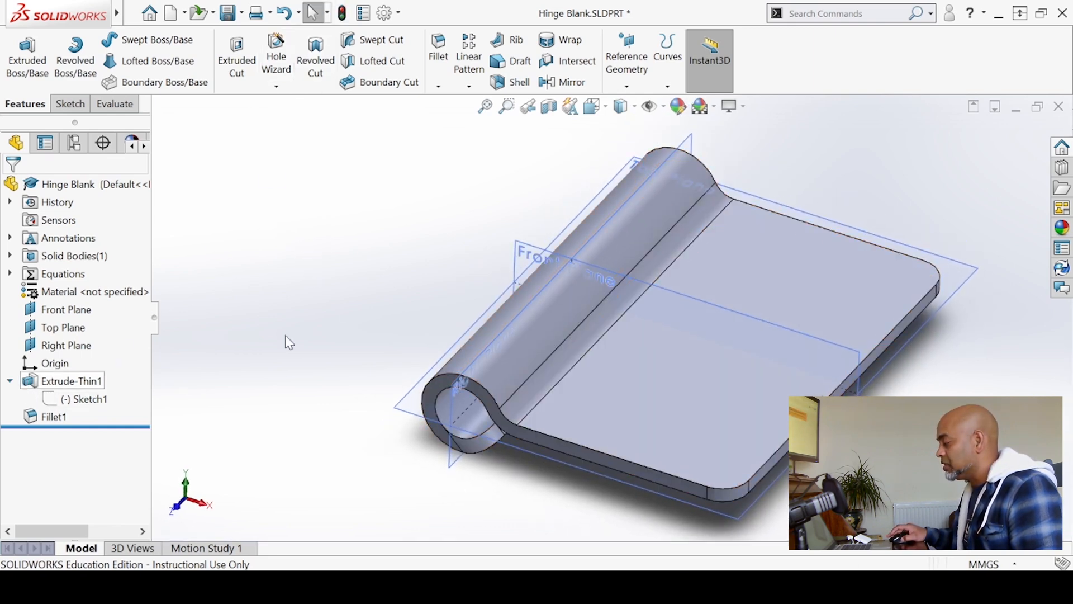
middle_click_drag(430, 299, 383, 290)
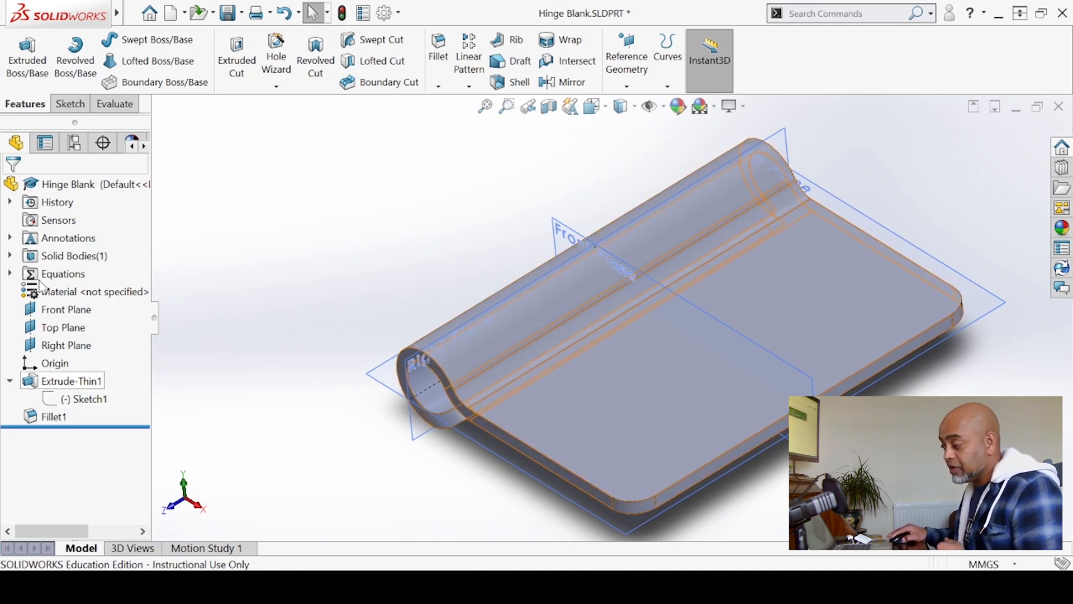
left_click(9, 273)
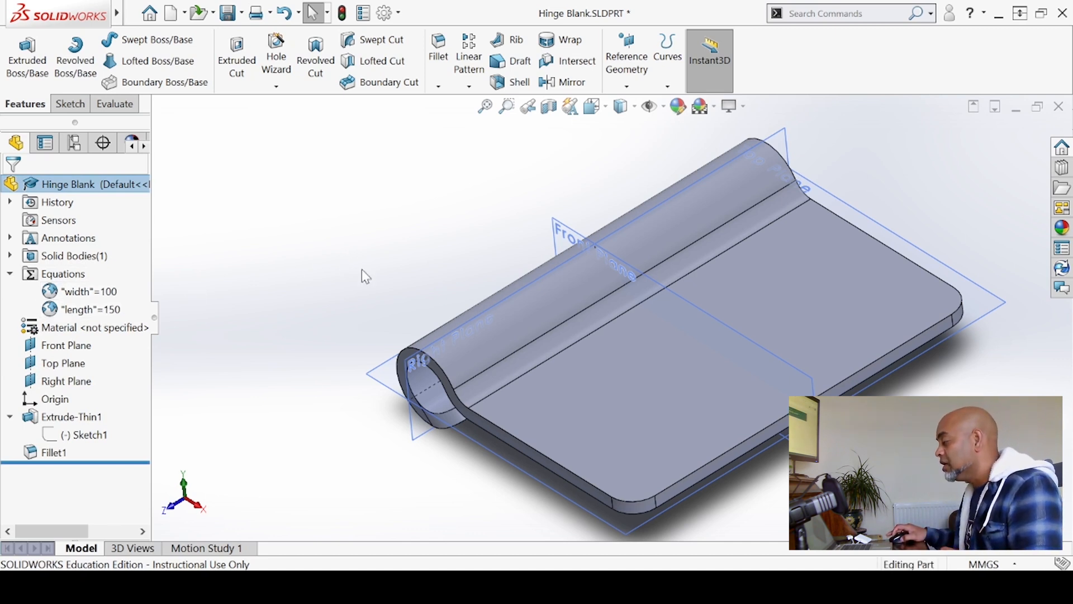
Place four M10 ISO countersunk holes (CTSK Flat ISO 7046-1) on the hinge plate's flat face with the Hole Wizard.
scroll(761, 358, "up", 4)
scroll(581, 304, "down", 1)
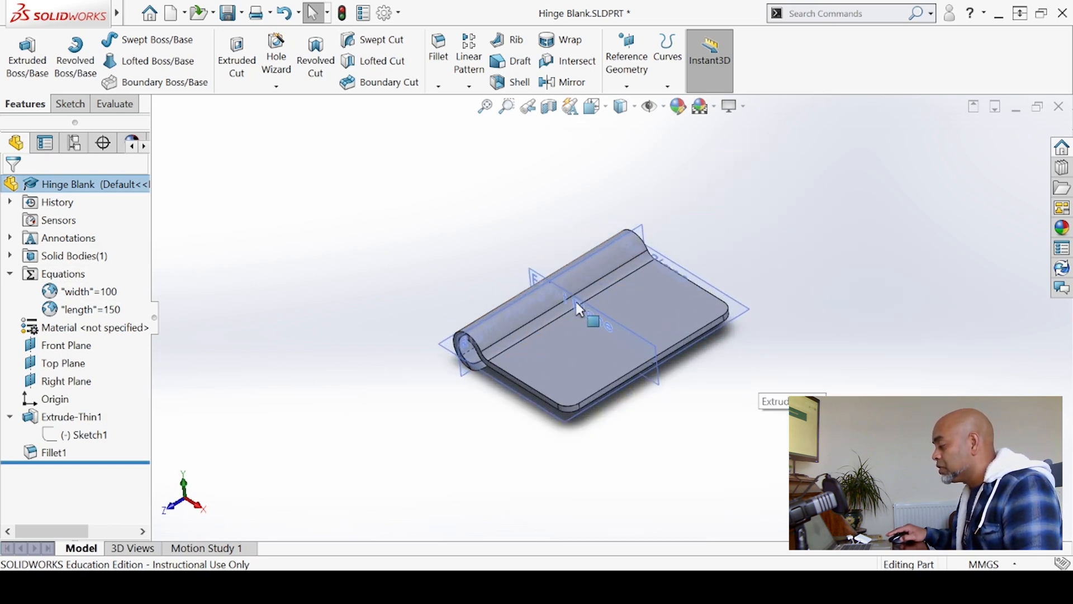
scroll(536, 284, "down", 2)
left_click(283, 71)
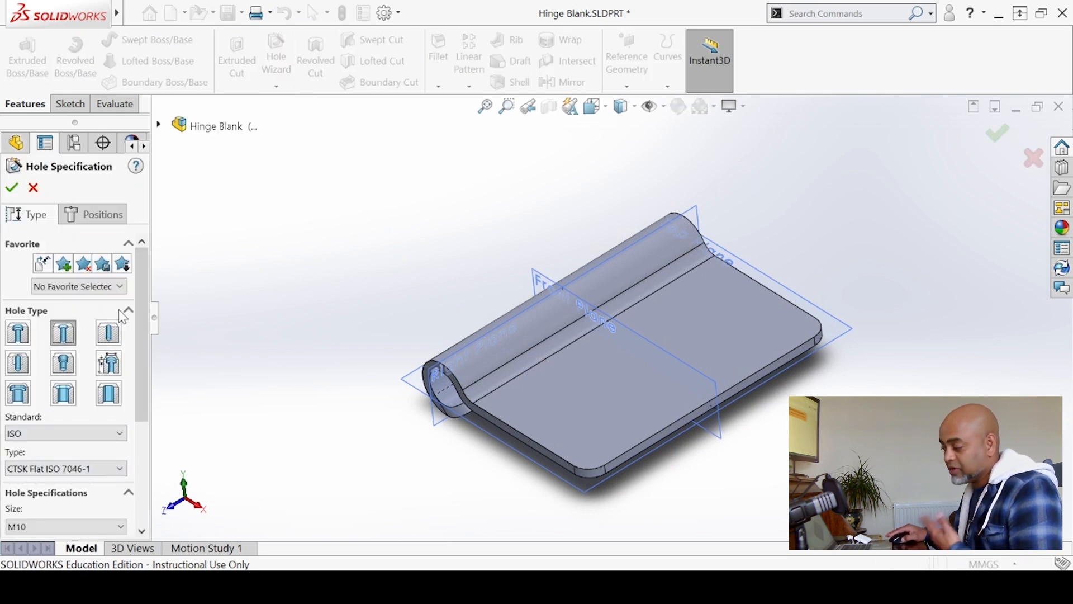
left_click(116, 218)
left_click(575, 420)
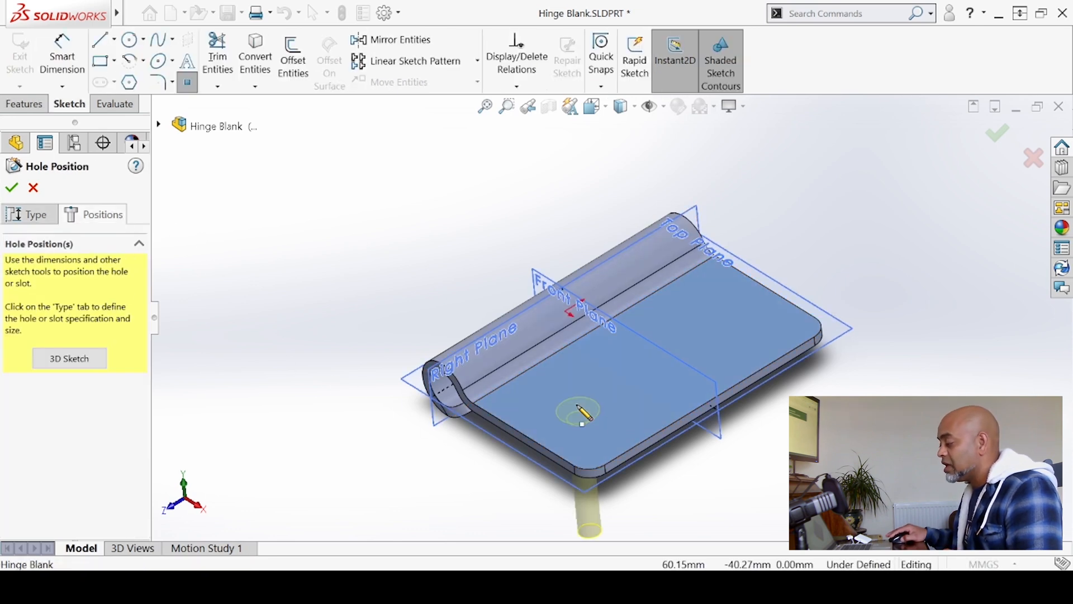
left_click(536, 401)
left_click(632, 397)
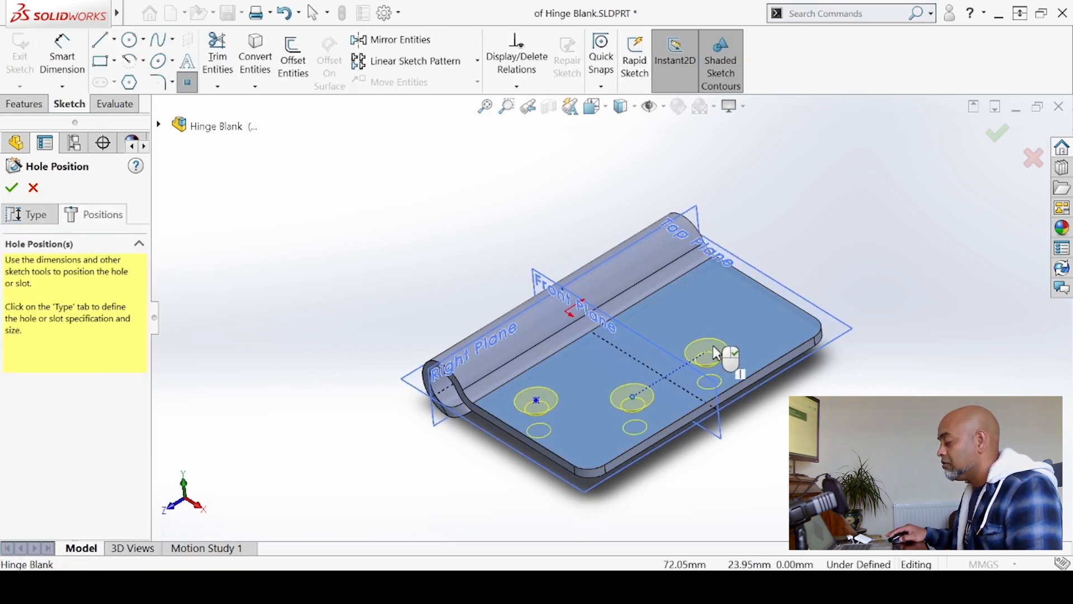
left_click(724, 342)
left_click(710, 288)
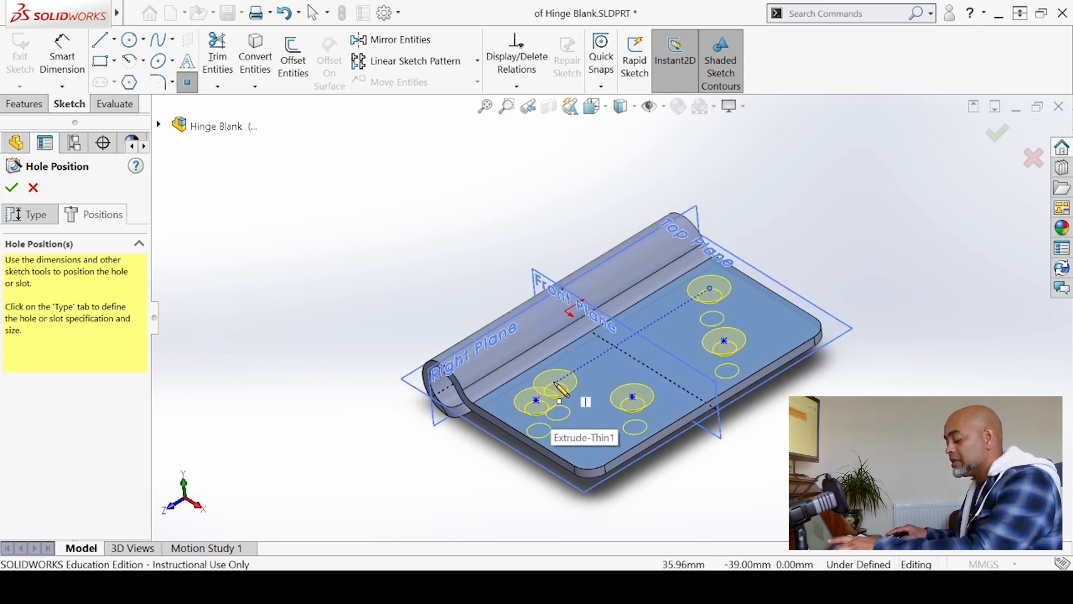
key("Escape")
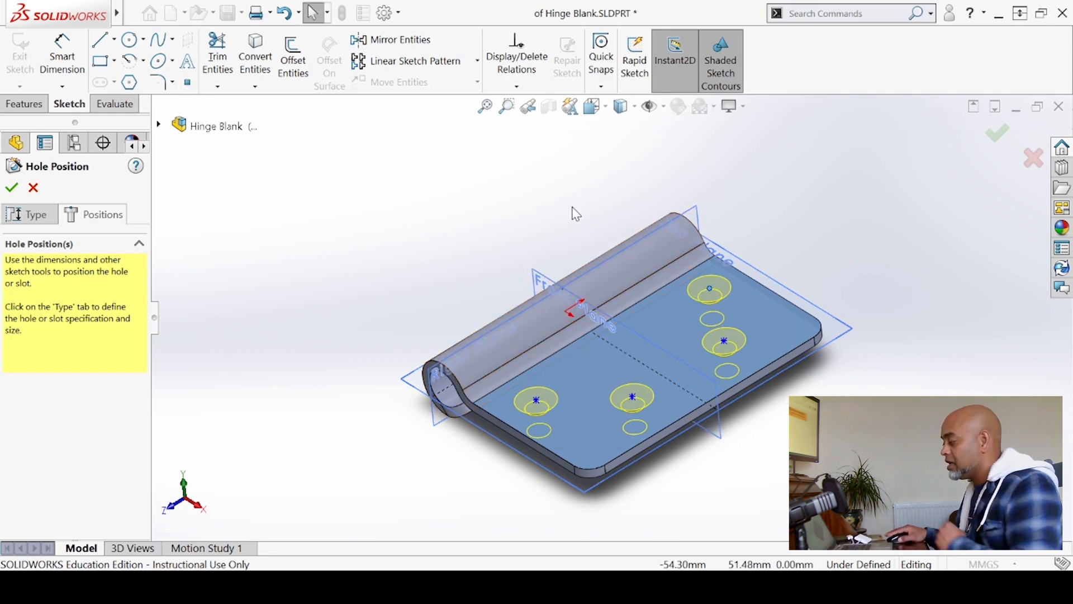
Dimension the upper hole nearest the barrel from the plate's upper edge, working in the Top view.
left_click(623, 108)
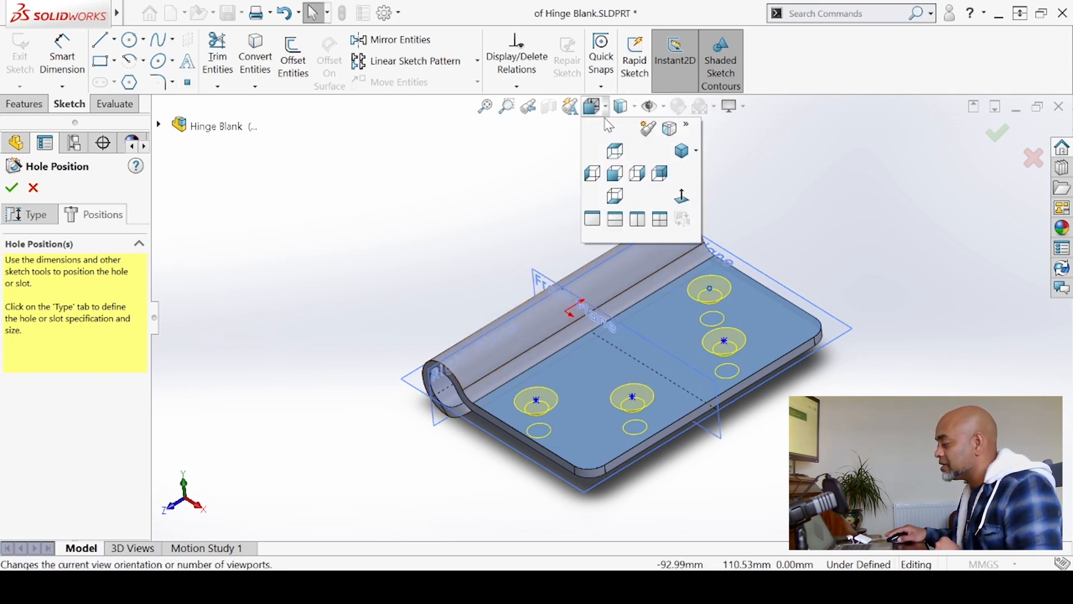
left_click(614, 160)
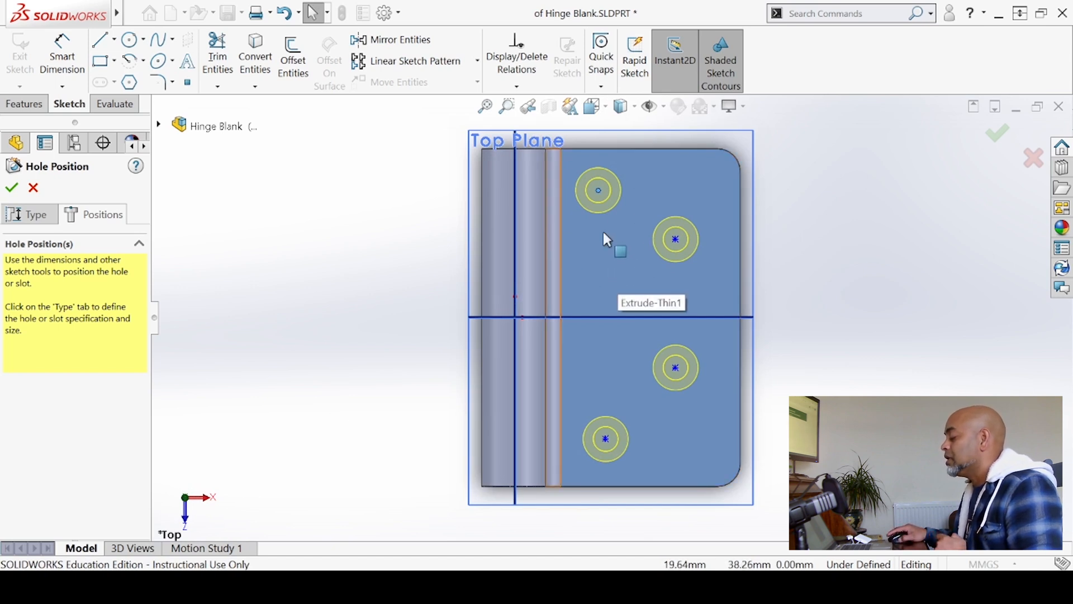
scroll(613, 192, "up", 2)
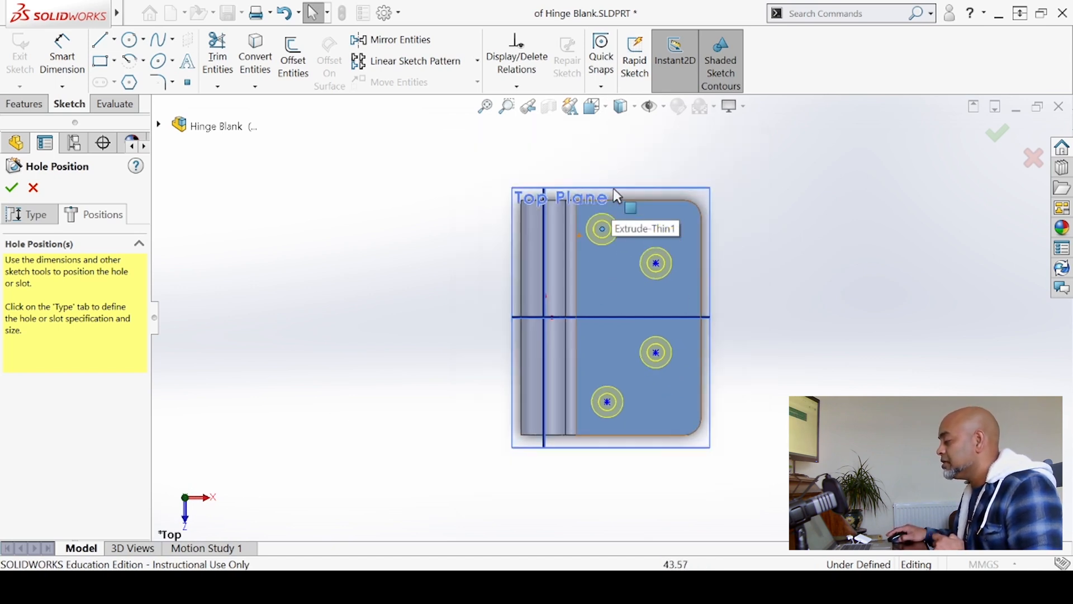
scroll(618, 188, "down", 2)
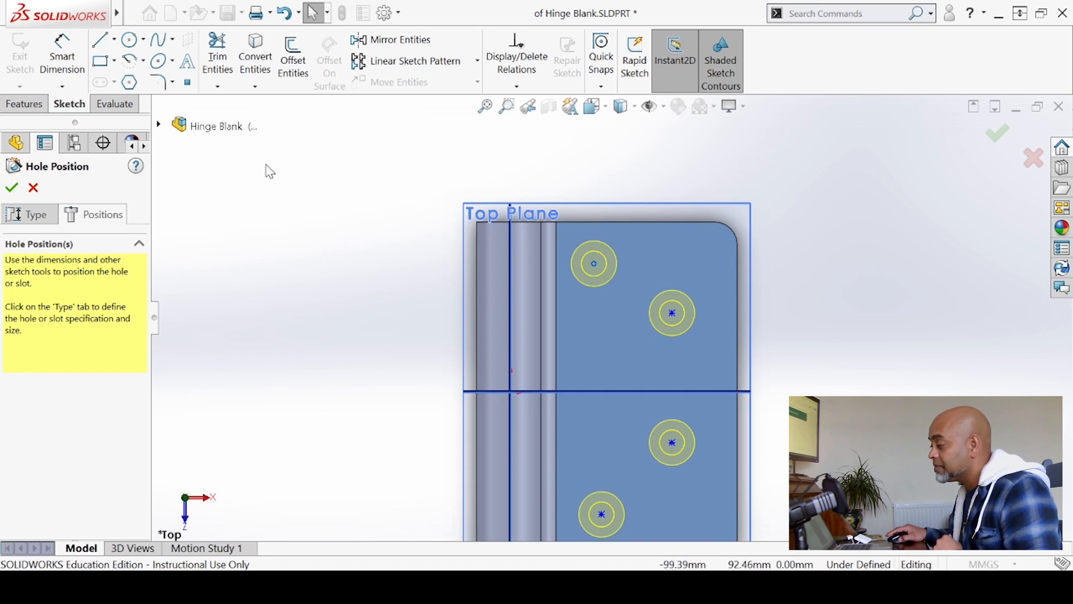
left_click(62, 56)
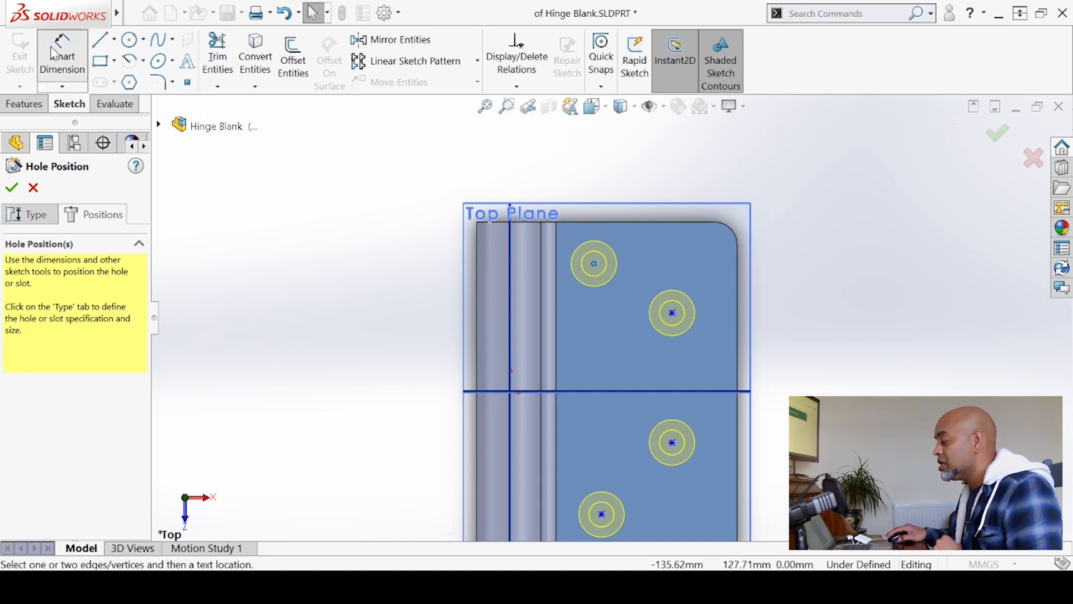
left_click(593, 263)
left_click(602, 221)
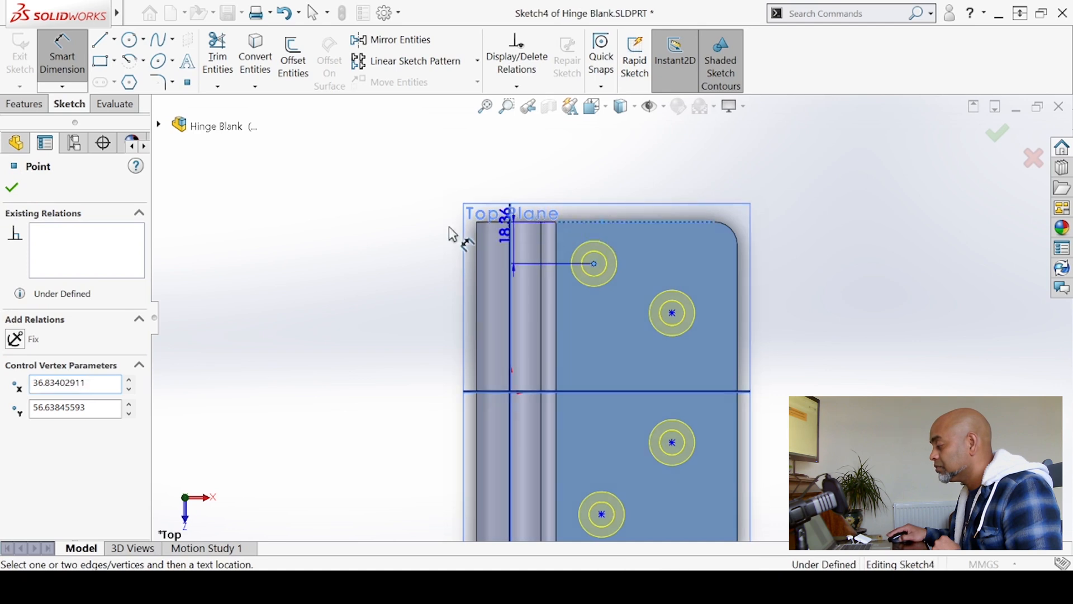
left_click(420, 243)
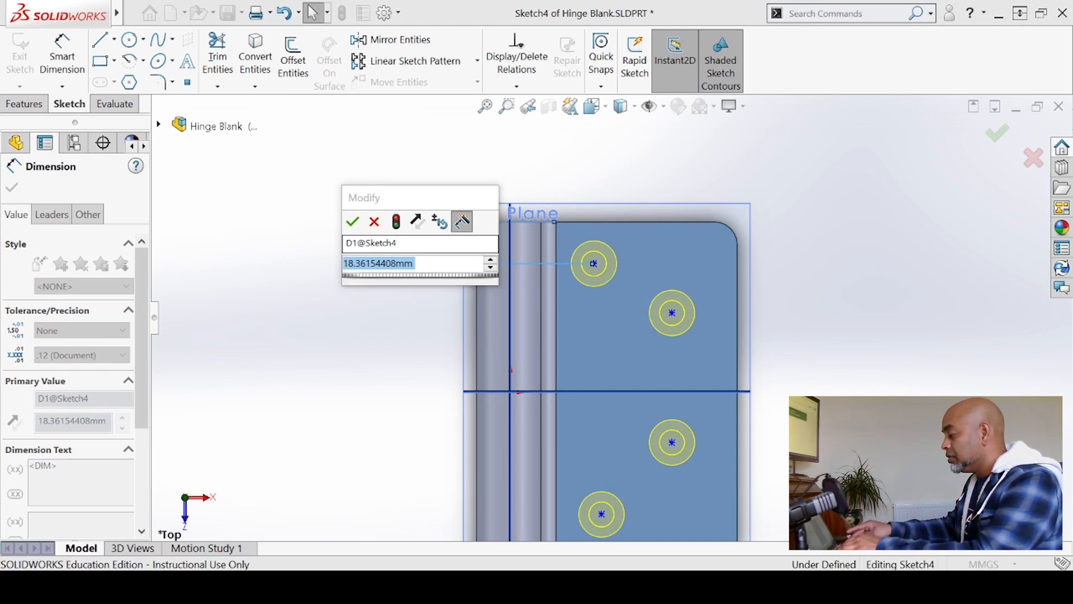
Set the upper hole's edge distance to the equation "length"*0.15 using the length global variable.
type("=")
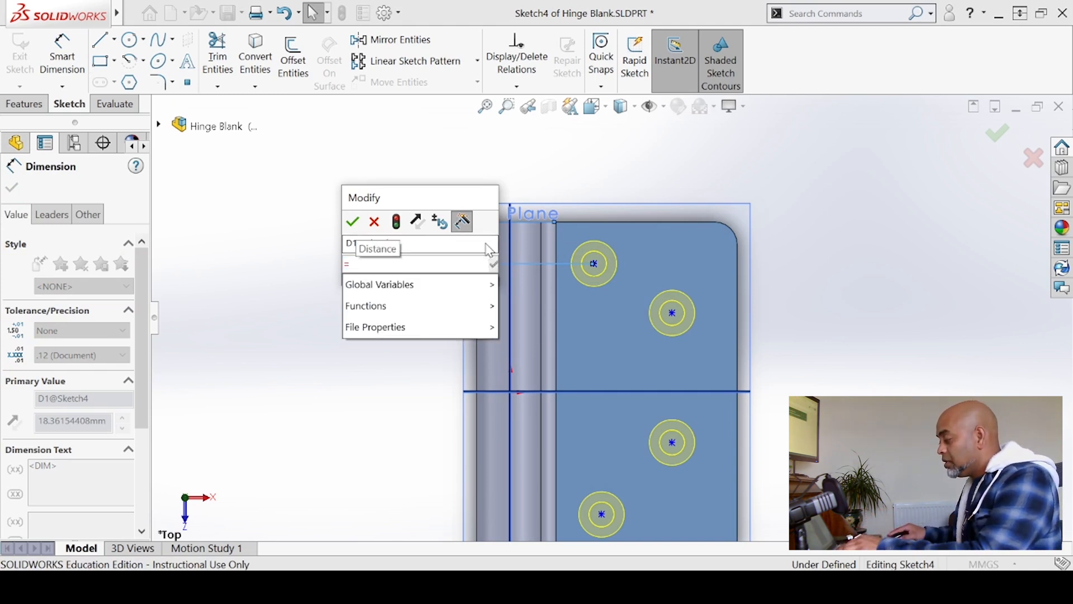
mouse_move(464, 284)
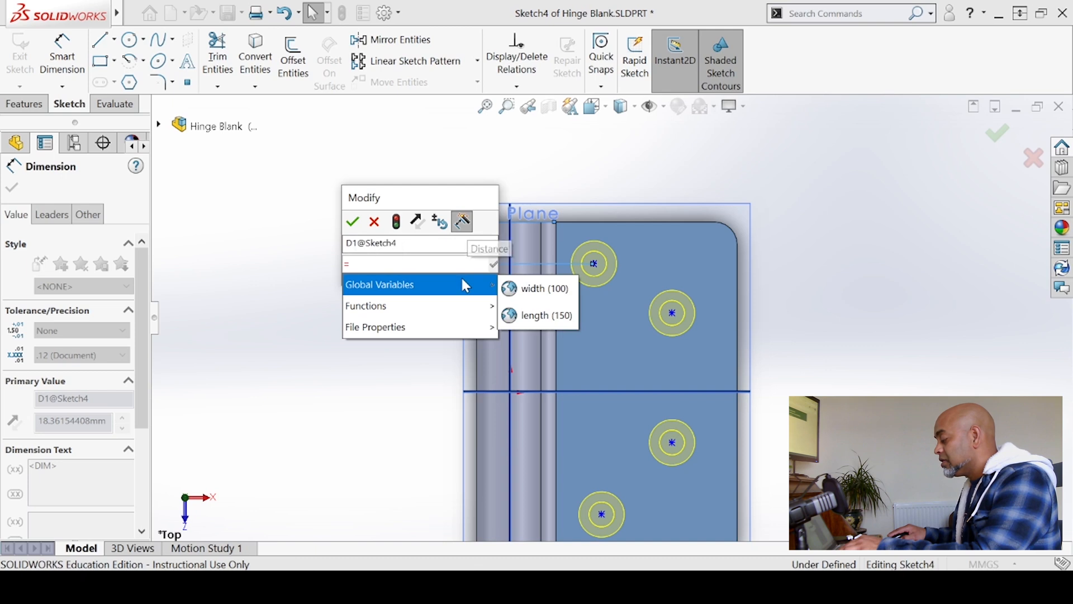
left_click(554, 315)
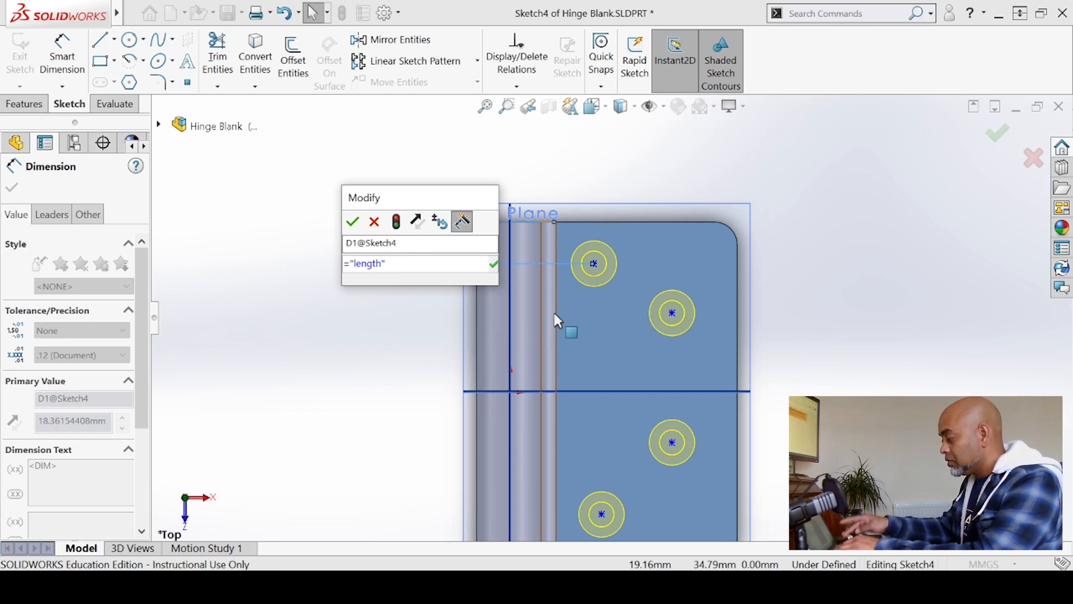
type("*0.2")
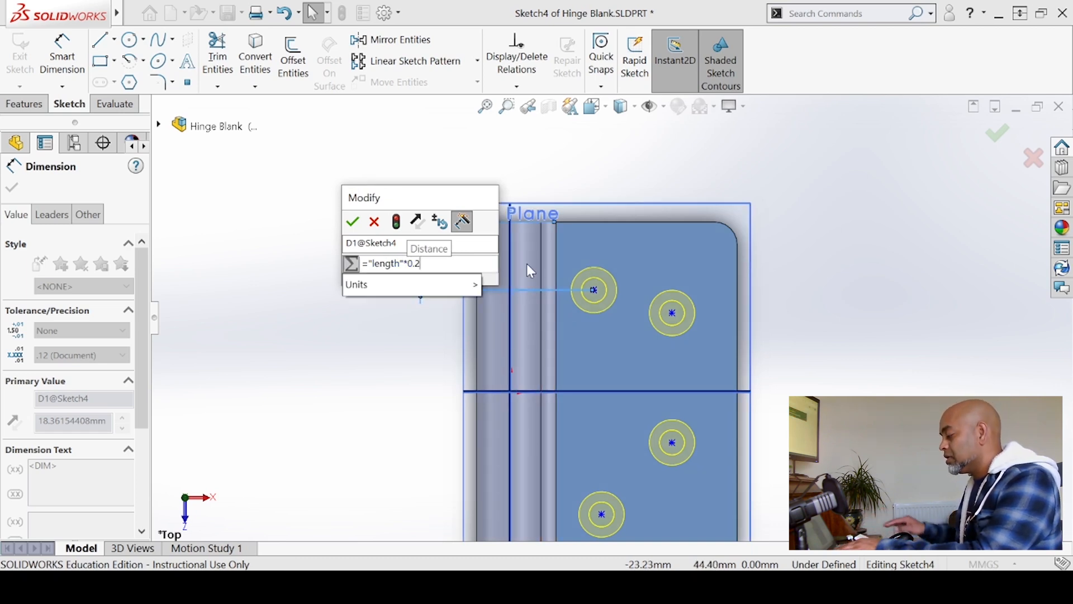
key("BackSpace")
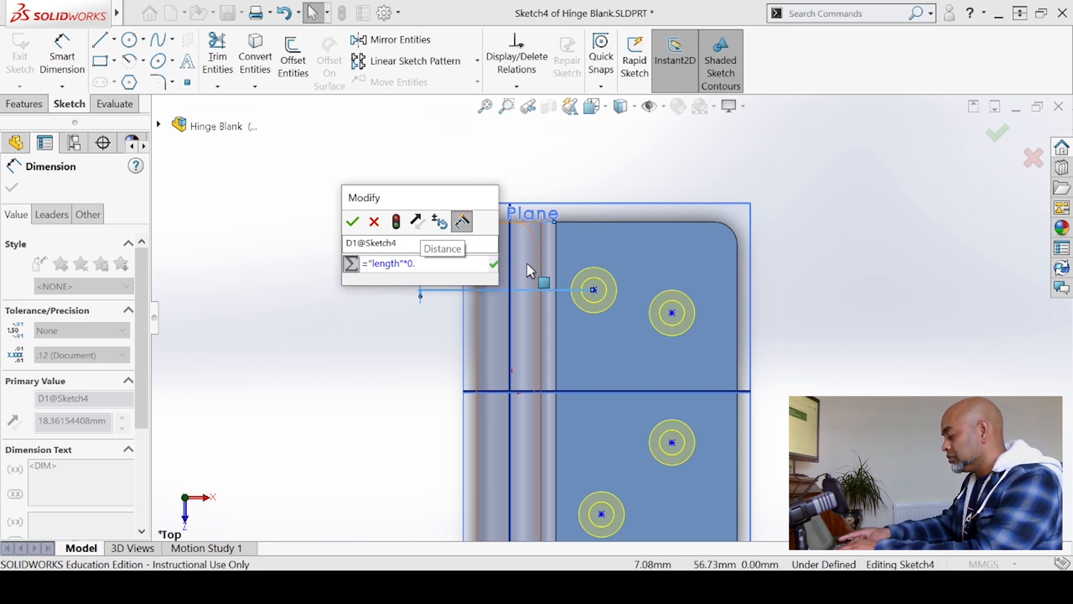
type("1")
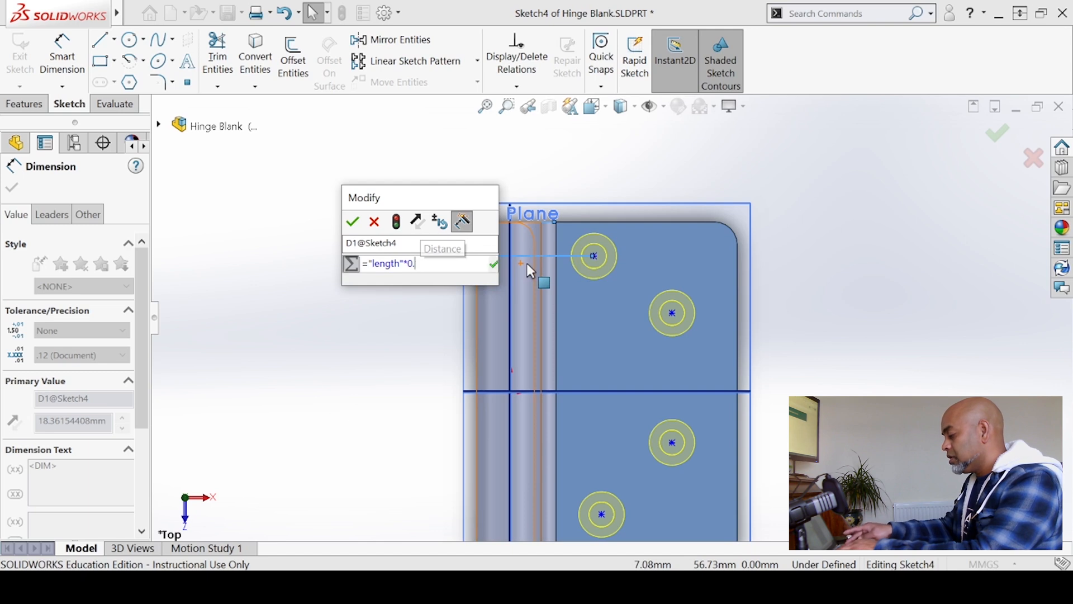
type("5")
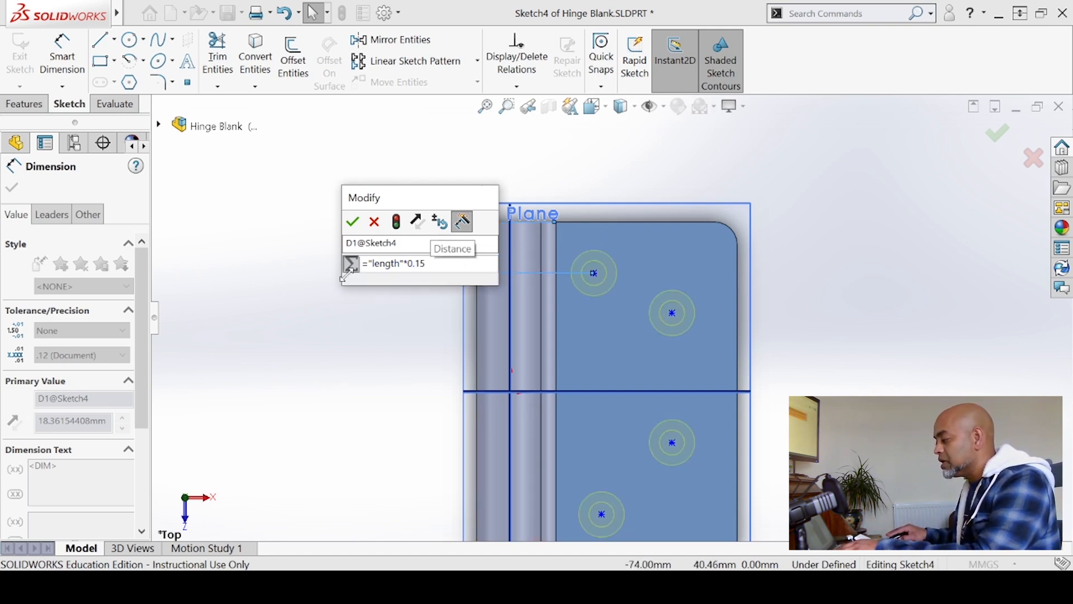
left_click(354, 222)
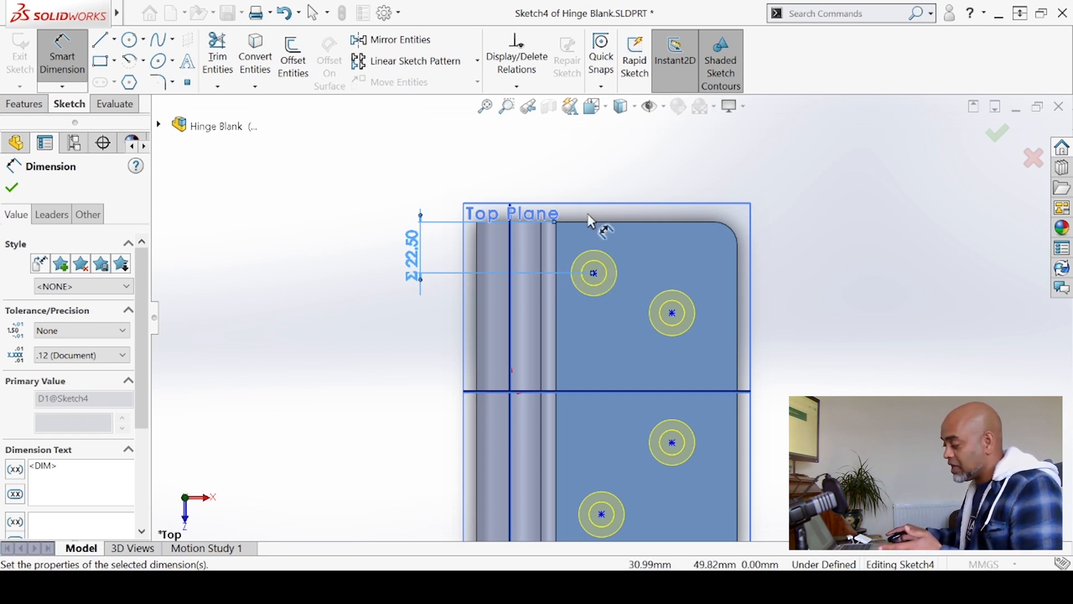
scroll(708, 354, "up", 2)
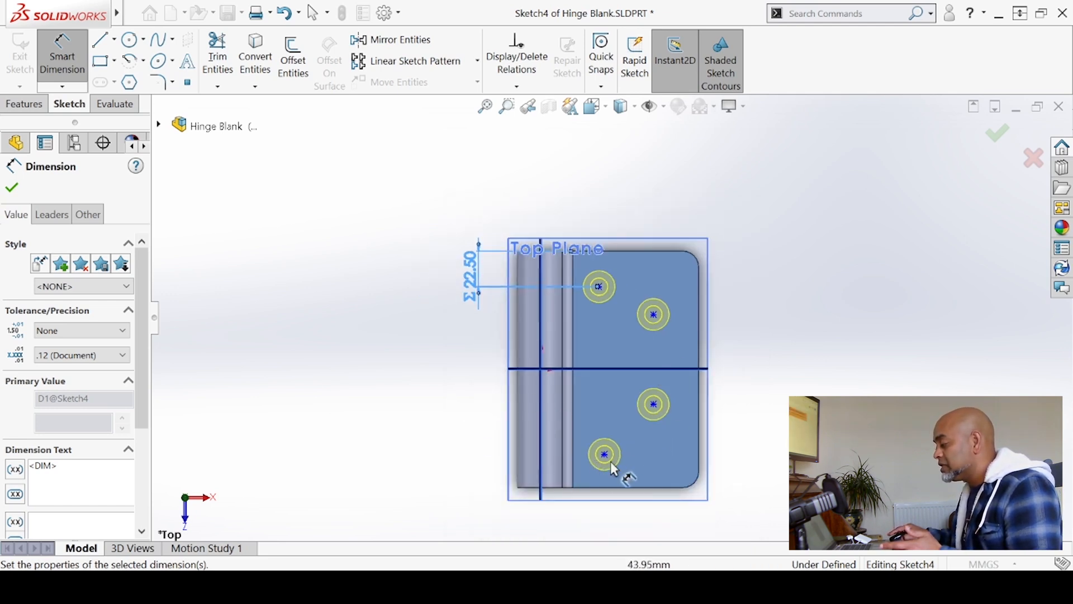
scroll(599, 483, "down", 2)
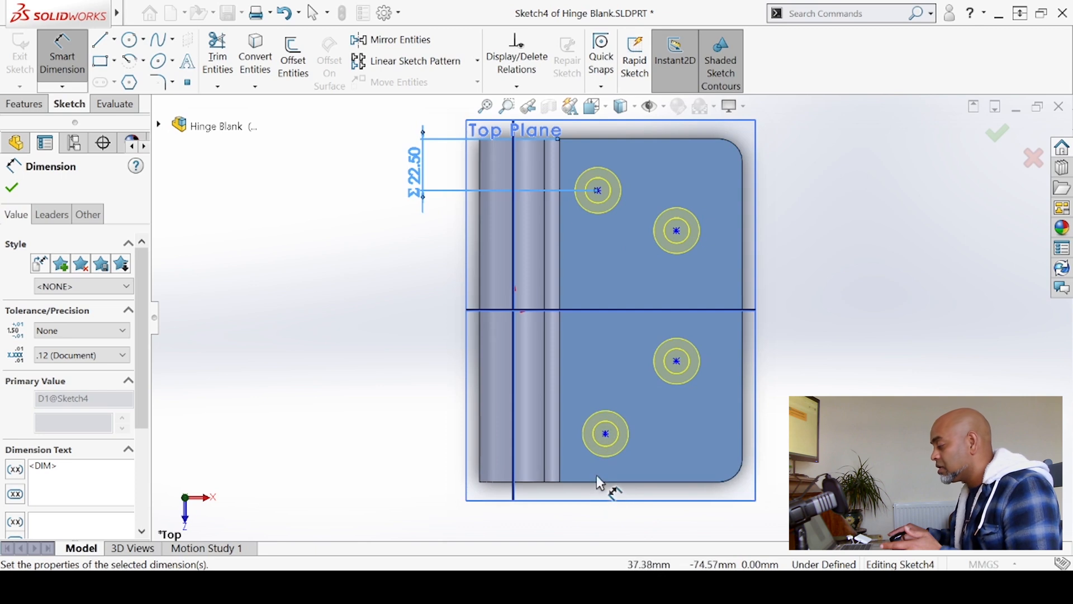
left_click(607, 434)
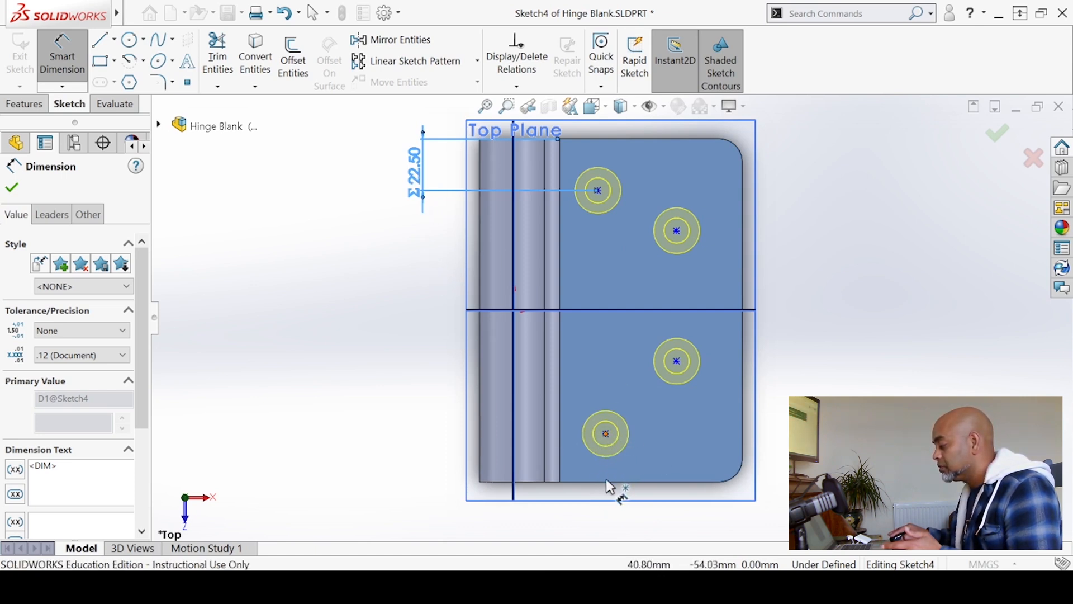
left_click(618, 481)
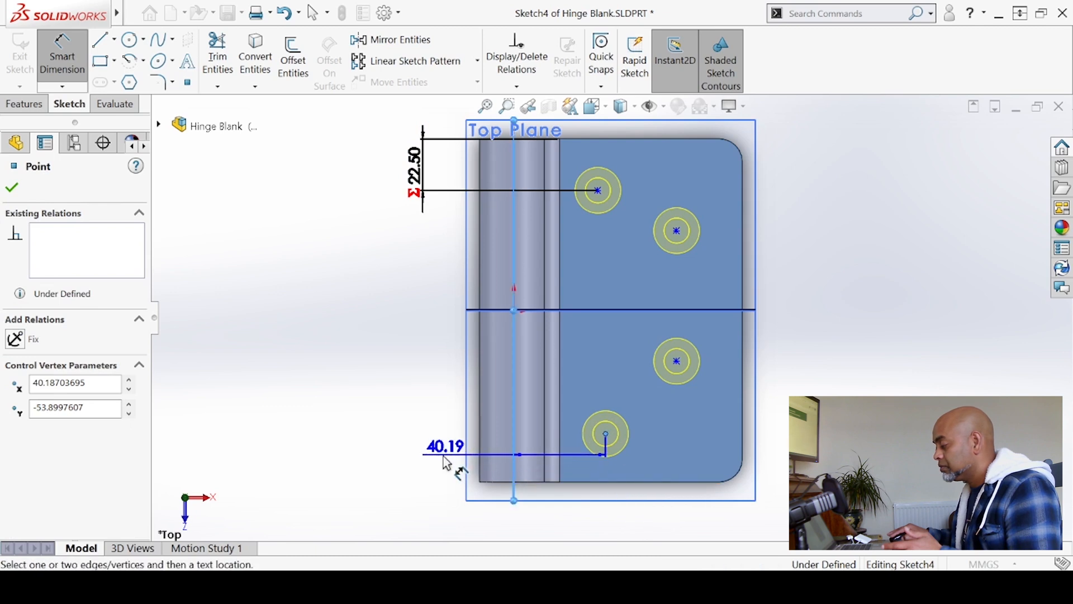
left_click(444, 482)
key("Escape")
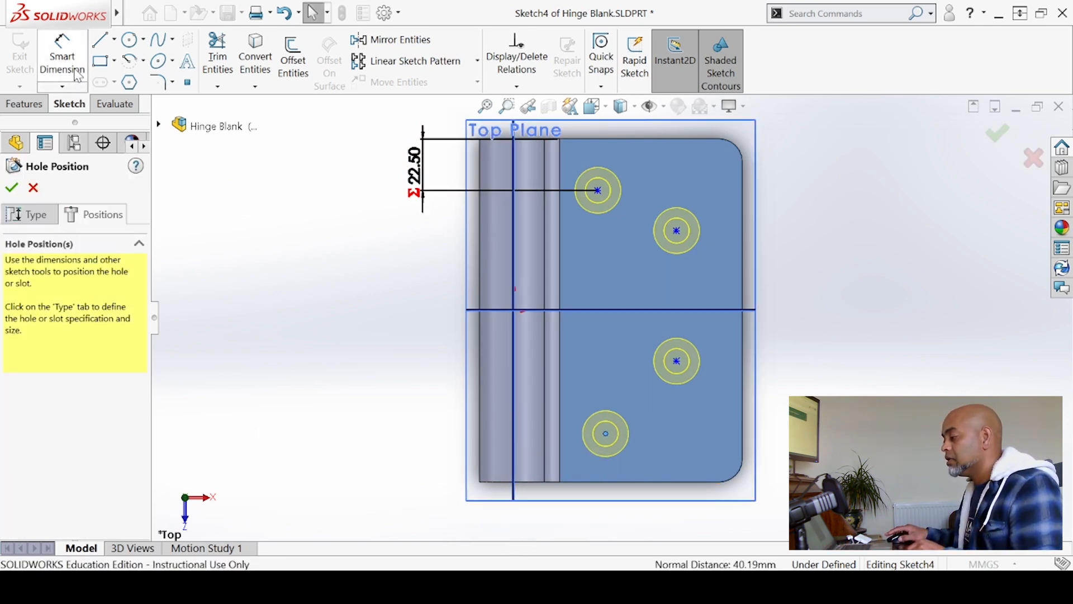
Dimension the lower hole nearest the barrel from the plate's lower edge.
left_click(606, 434)
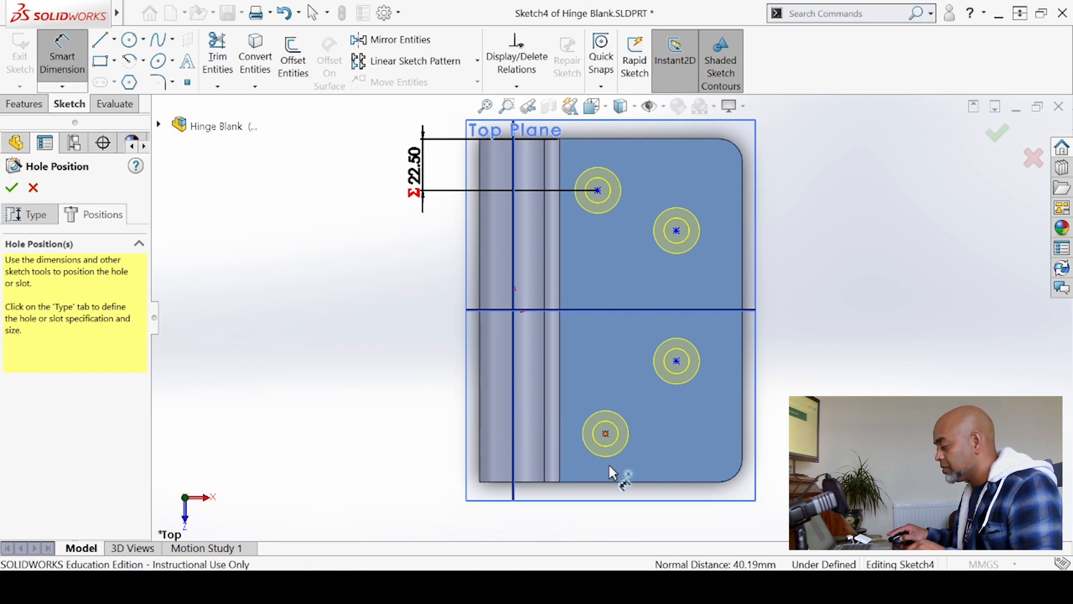
left_click(645, 483)
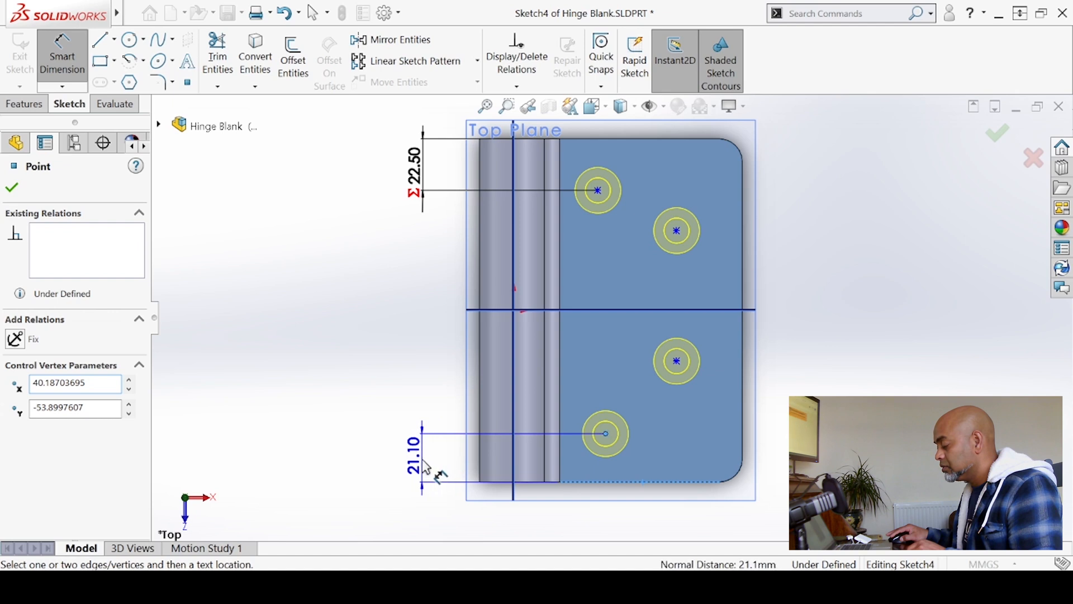
left_click(425, 467)
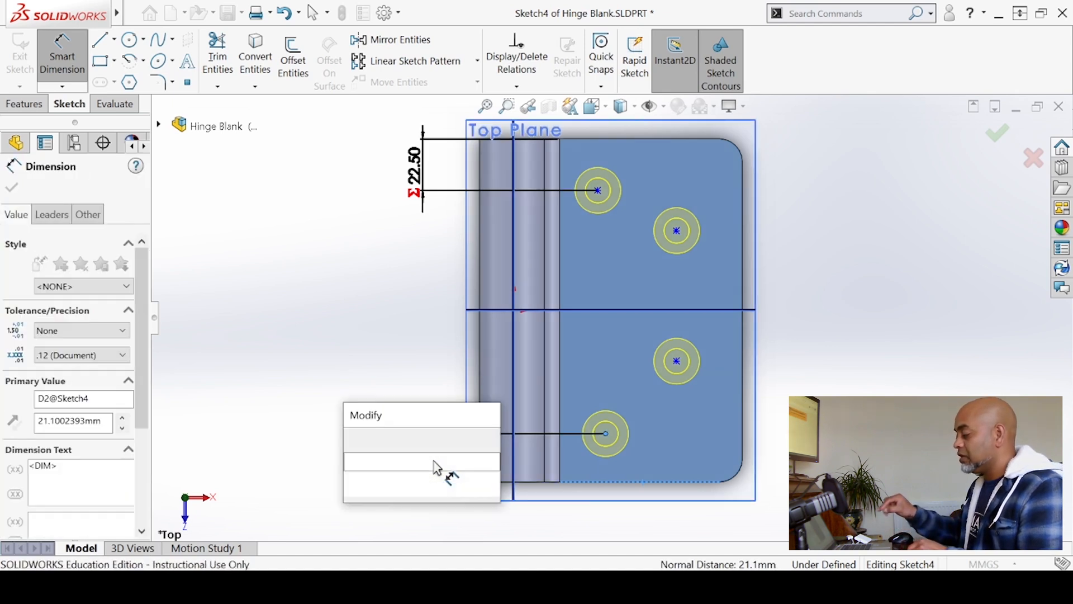
Set the lower hole's edge distance to the equation "length"*0.15 using the length global variable.
type("=")
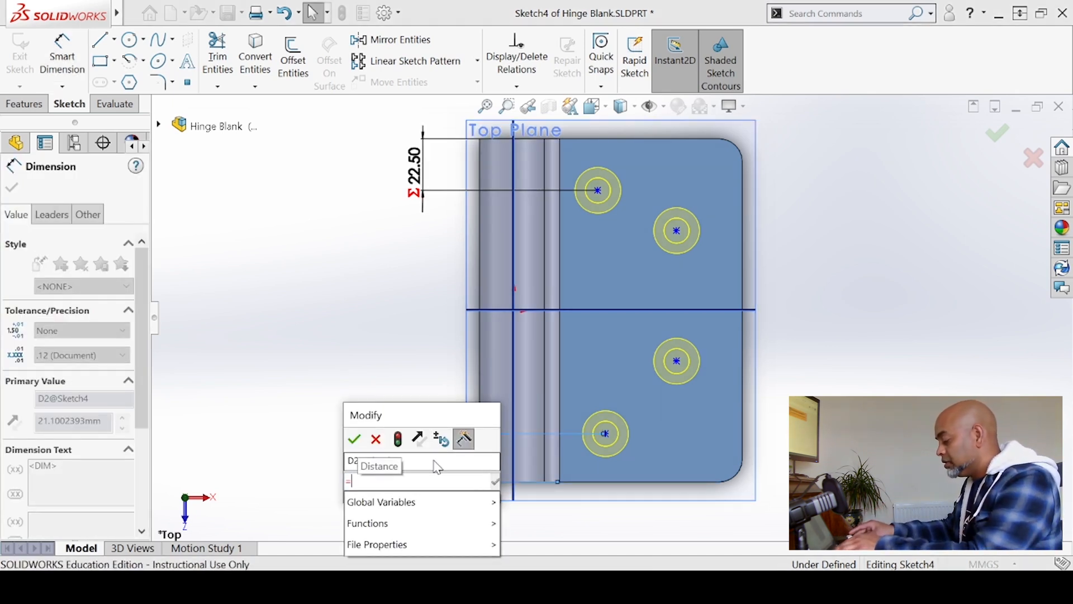
mouse_move(443, 502)
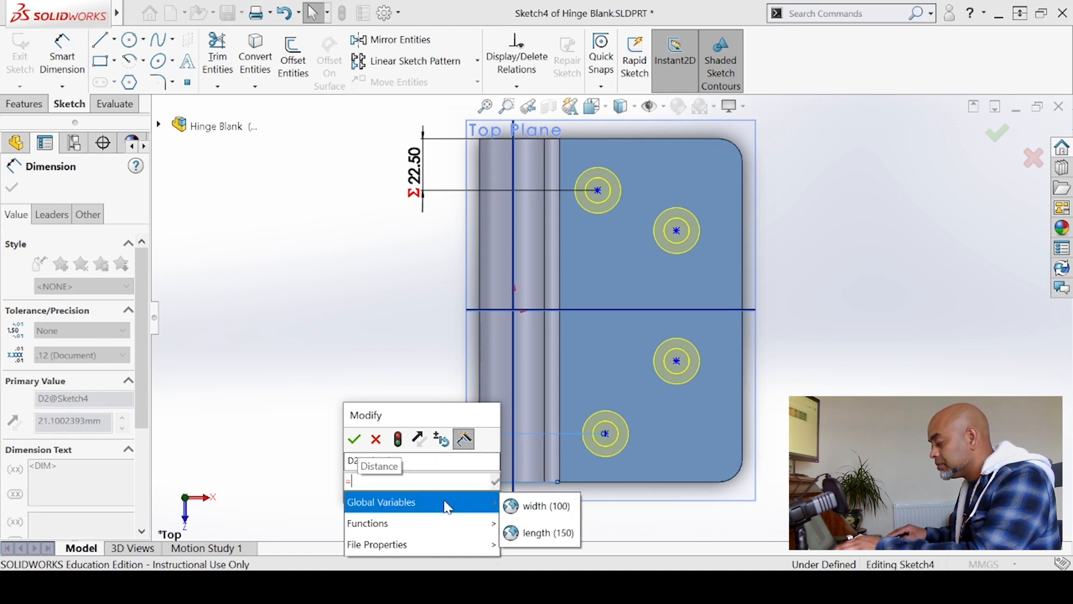
left_click(536, 534)
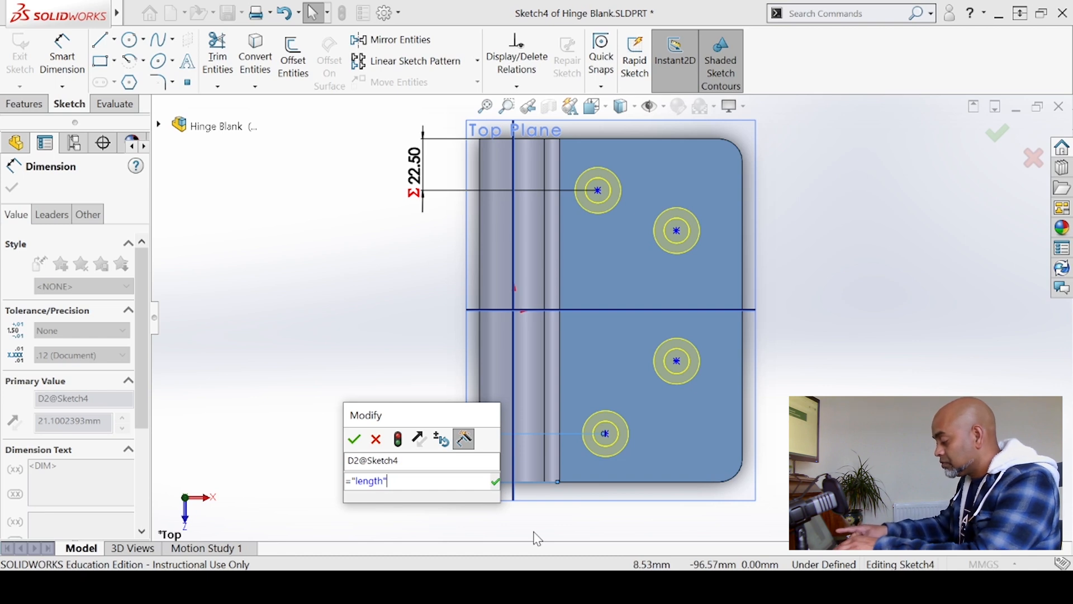
type("*")
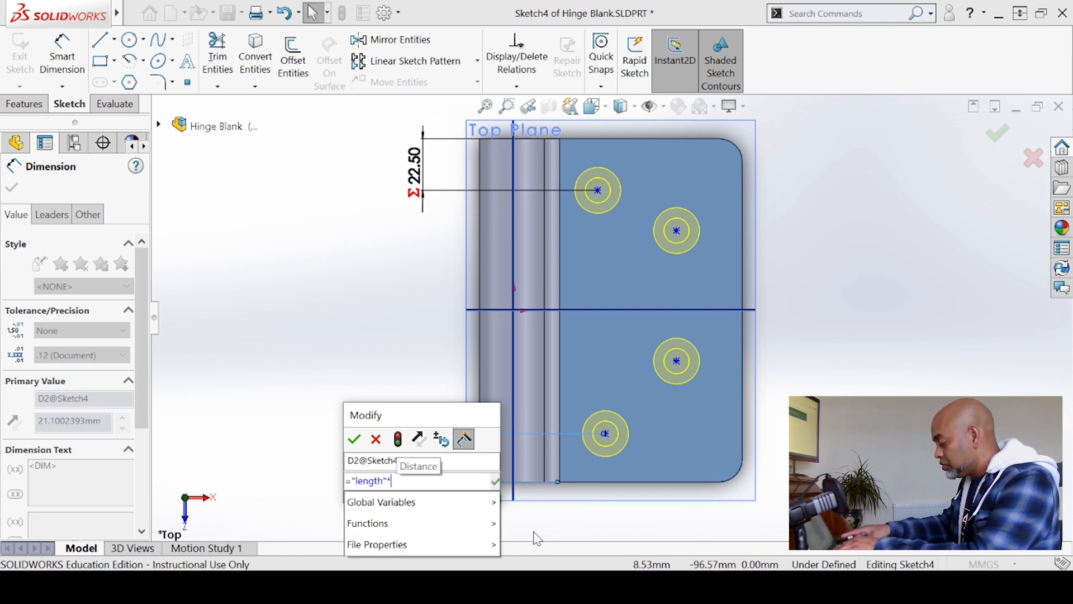
type("0.15")
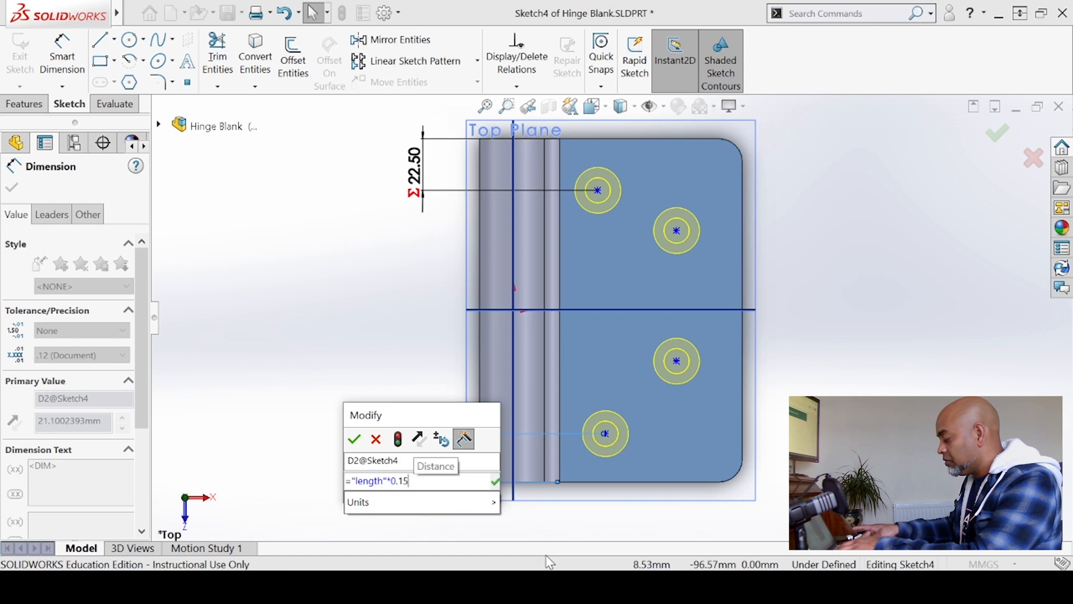
key("Return")
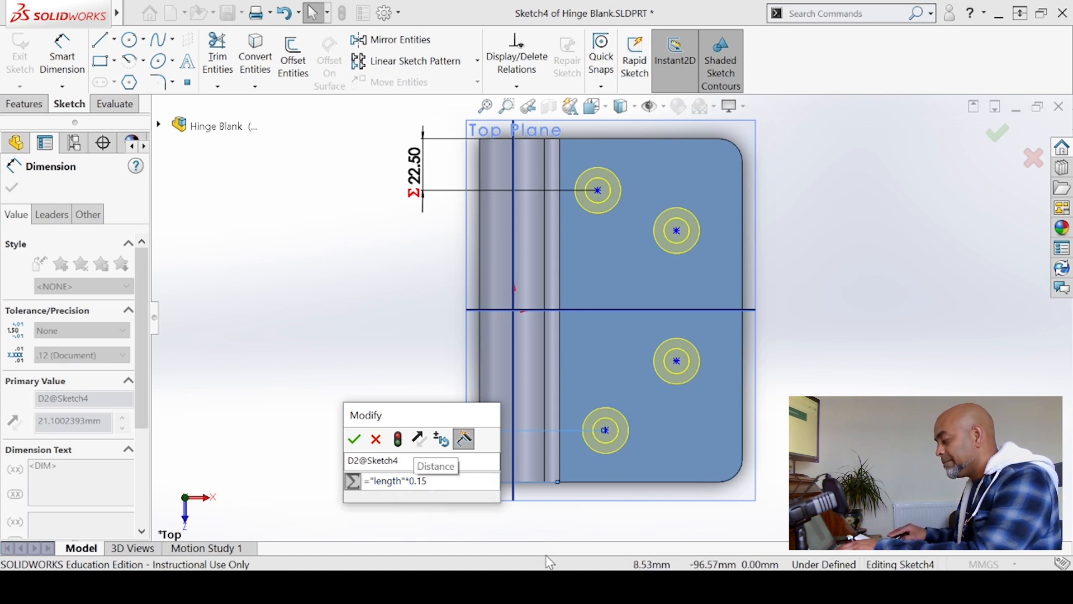
left_click(354, 440)
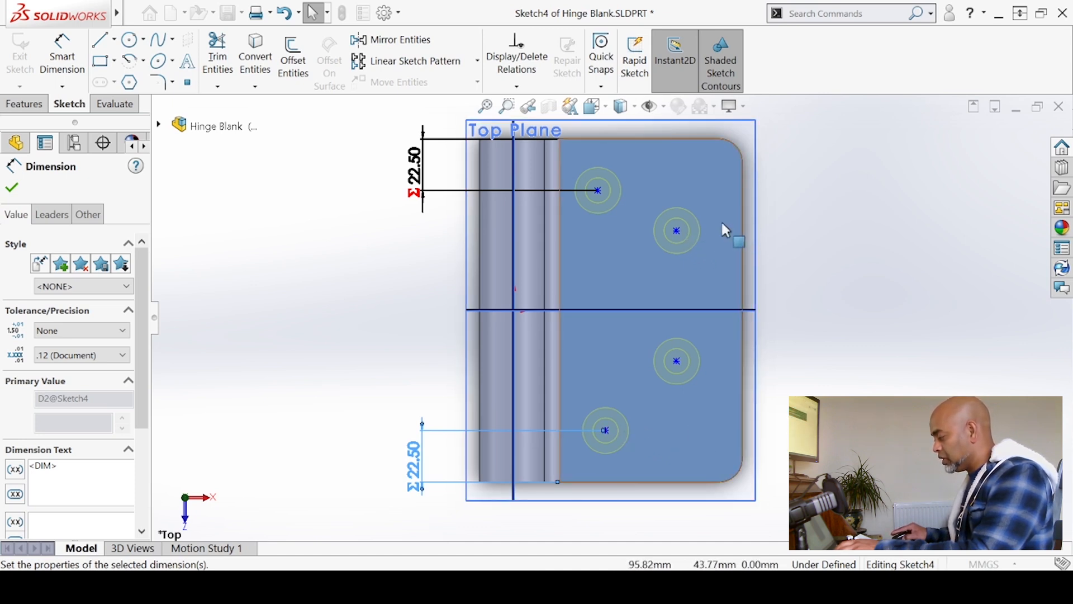
Dimension the upper outer hole horizontally from the plate's outer edge opposite the barrel.
key("z")
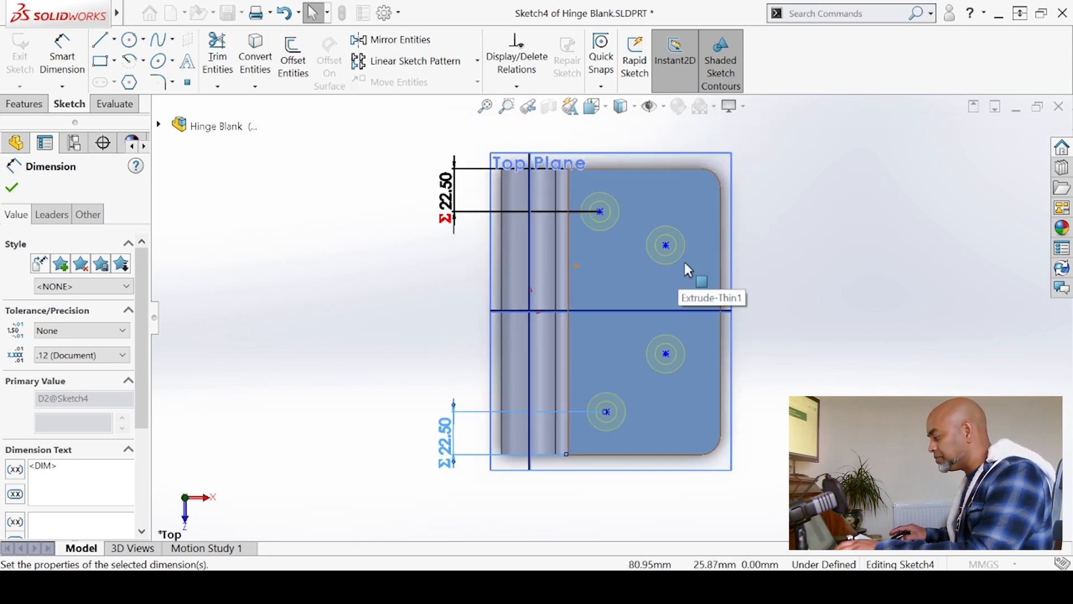
scroll(684, 262, "down", 1)
left_click(78, 73)
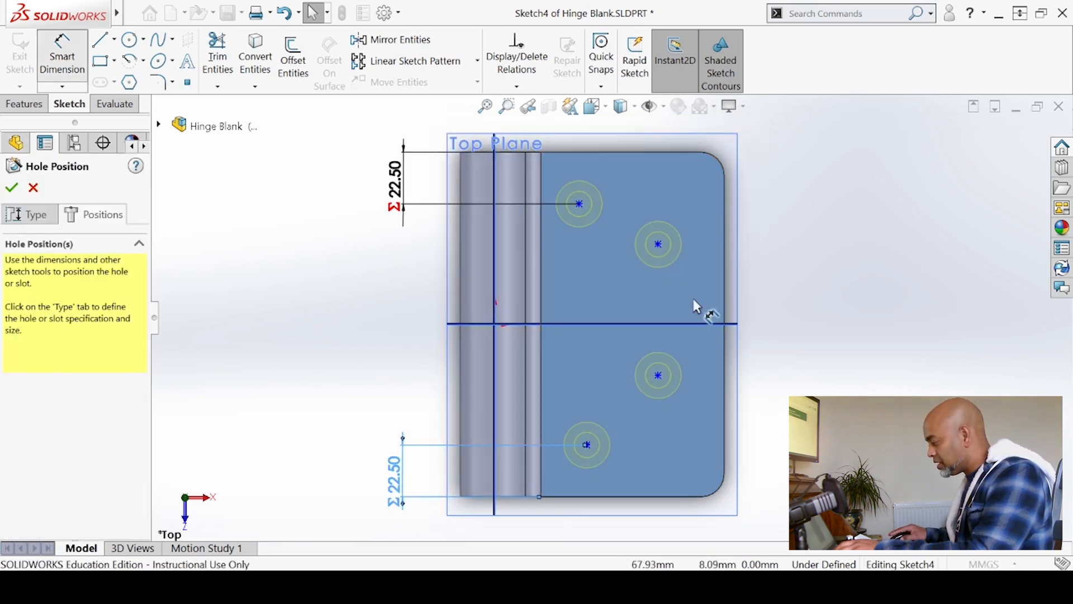
left_click(659, 243)
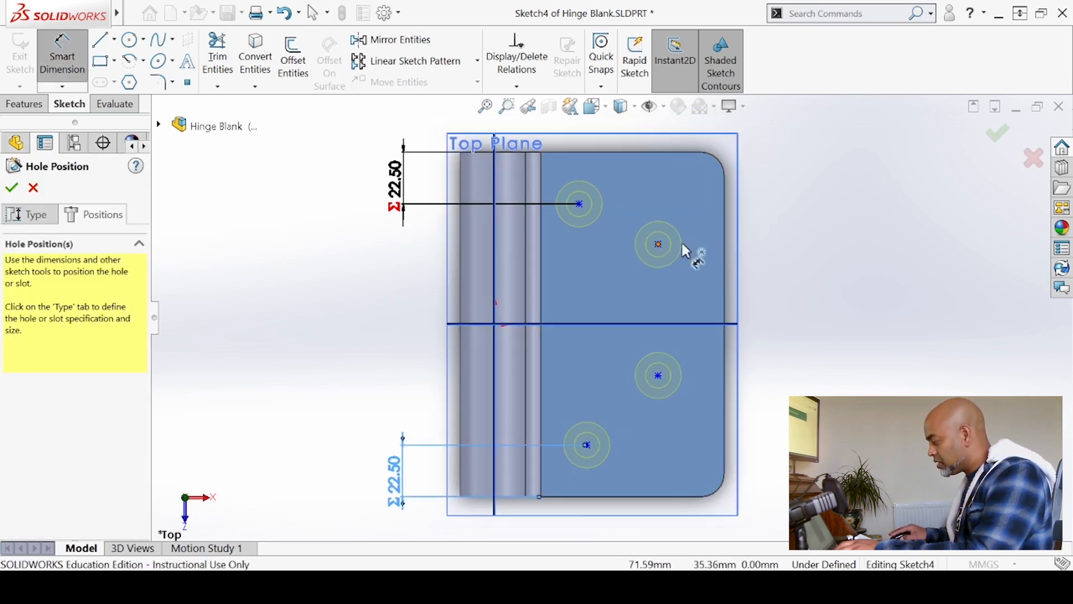
left_click(724, 237)
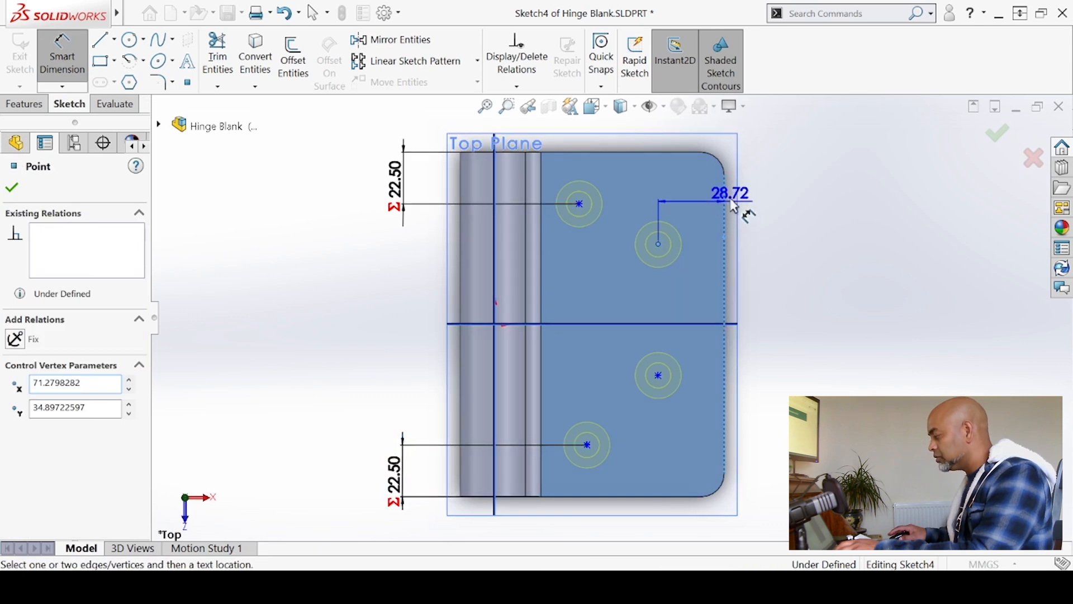
key("f")
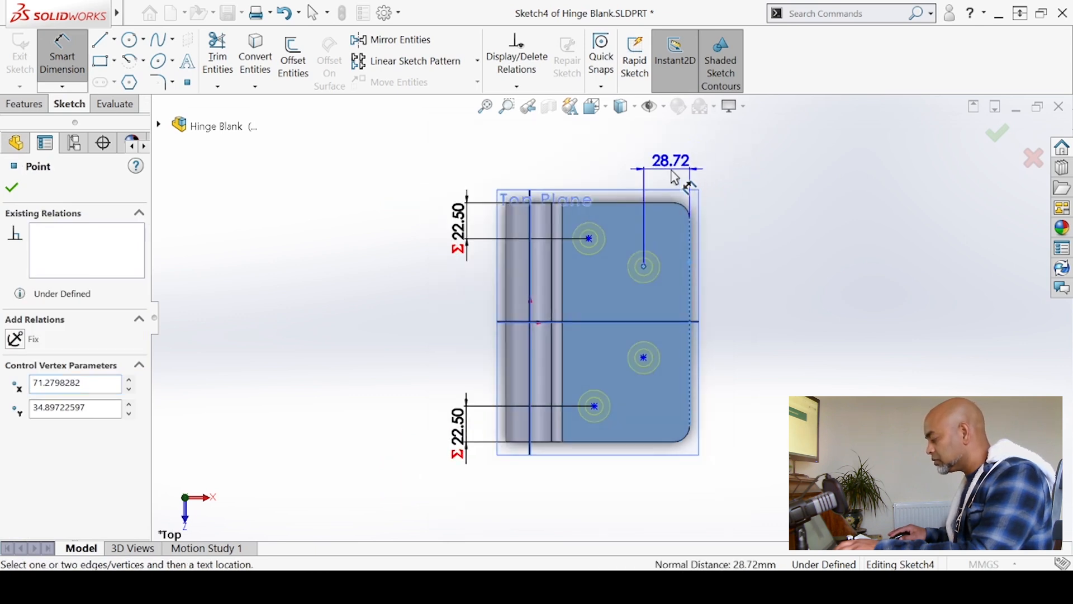
left_click(675, 178)
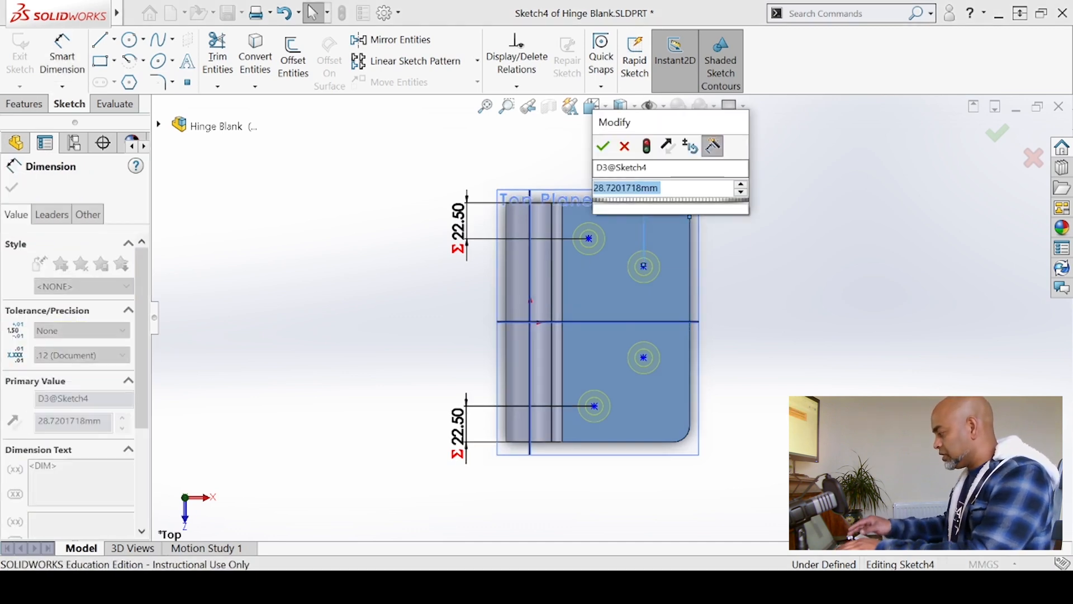
Set the upper outer hole's edge distance to the equation "width"*0.2 using the width global variable.
type("=")
mouse_move(694, 210)
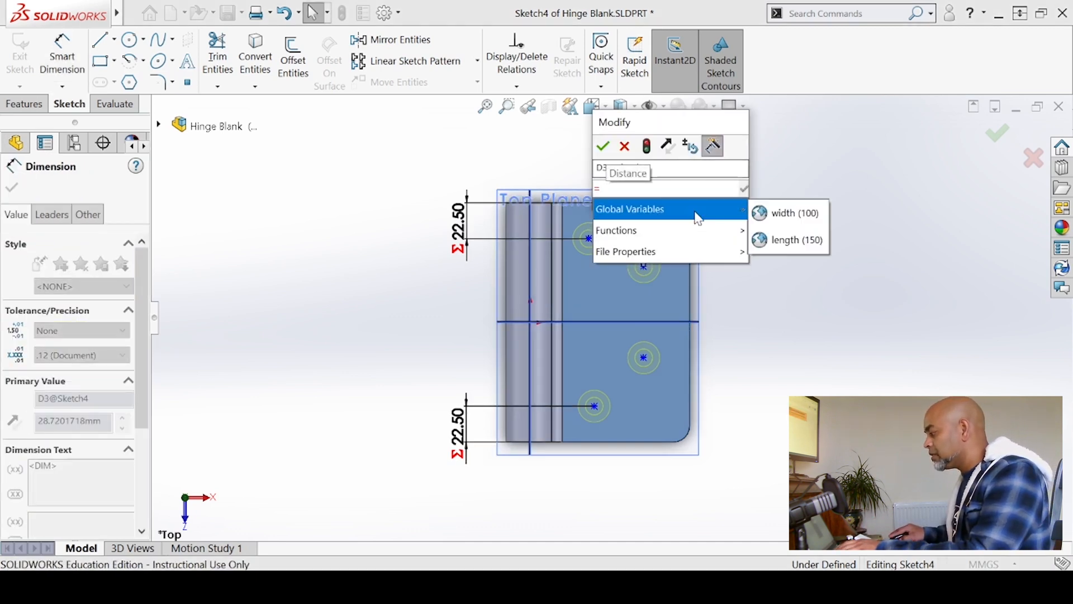
left_click(784, 208)
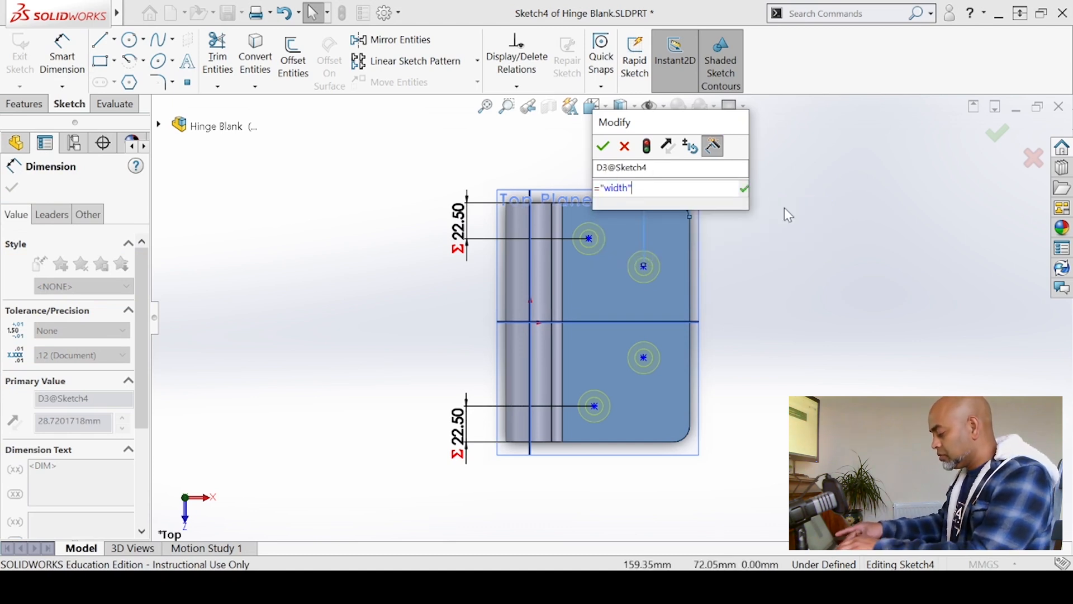
type("*")
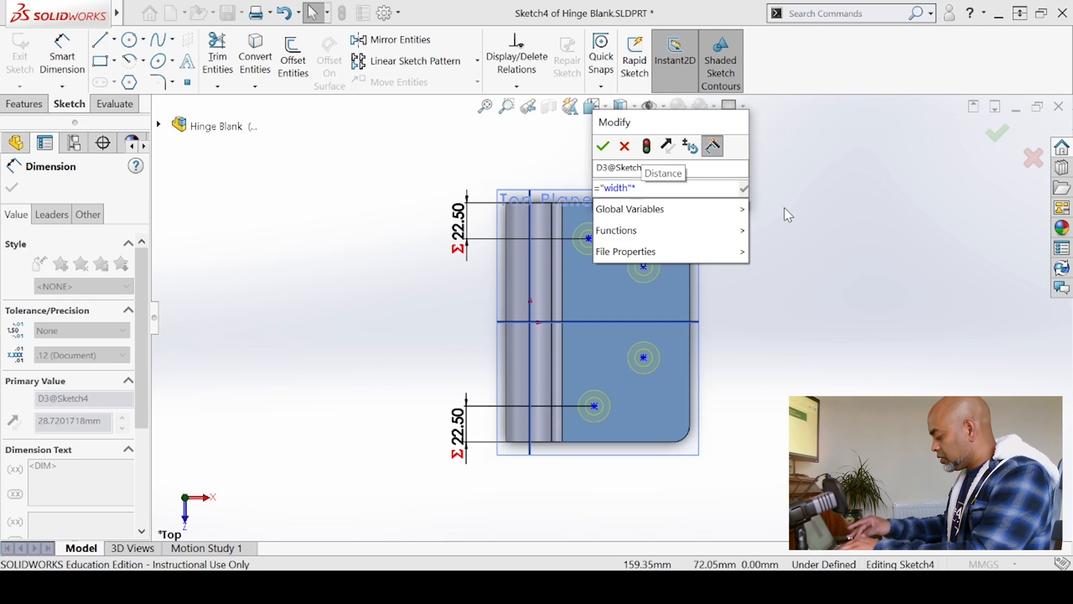
type("0.2")
key("Return")
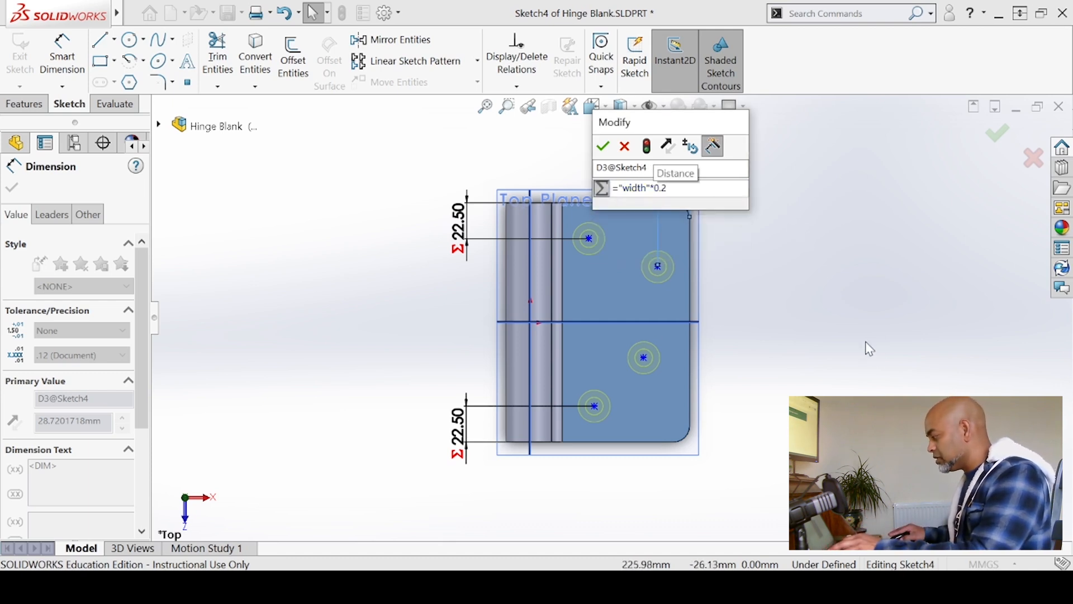
left_click(603, 146)
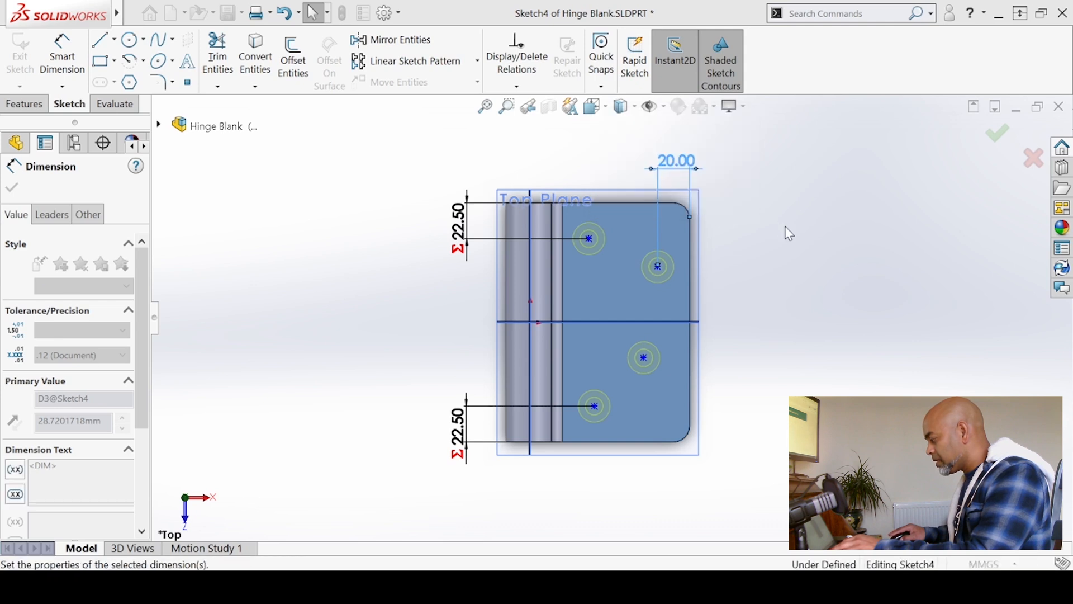
left_click(644, 357)
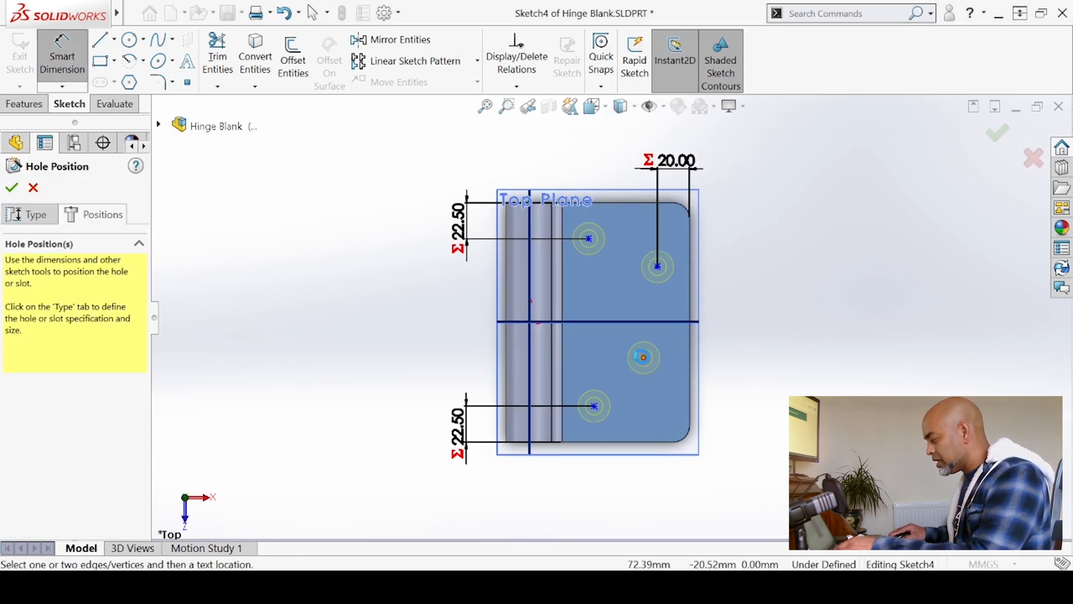
left_click(654, 358)
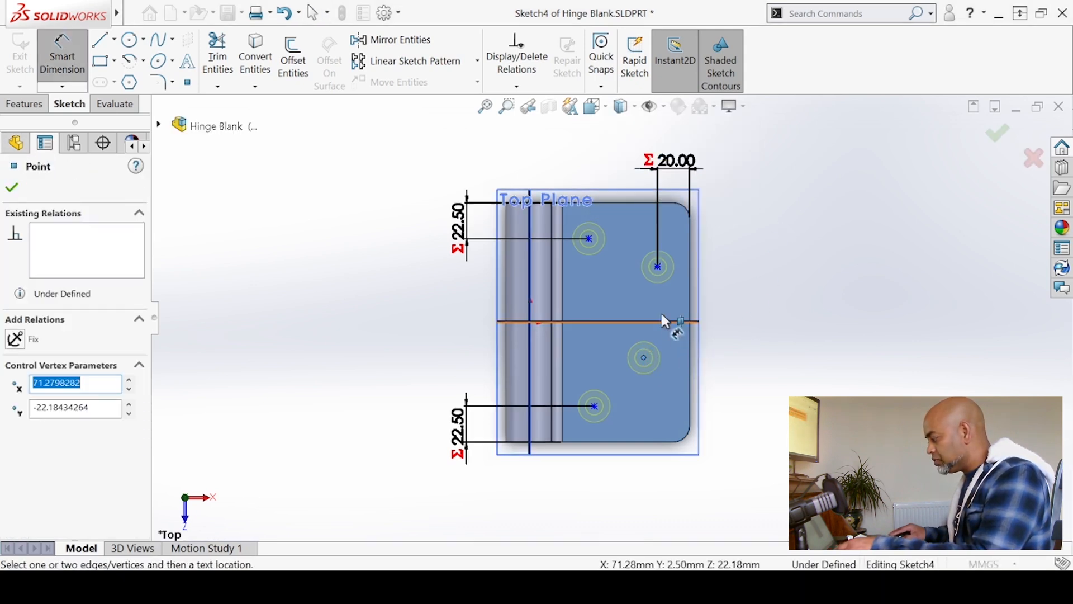
left_click(658, 267)
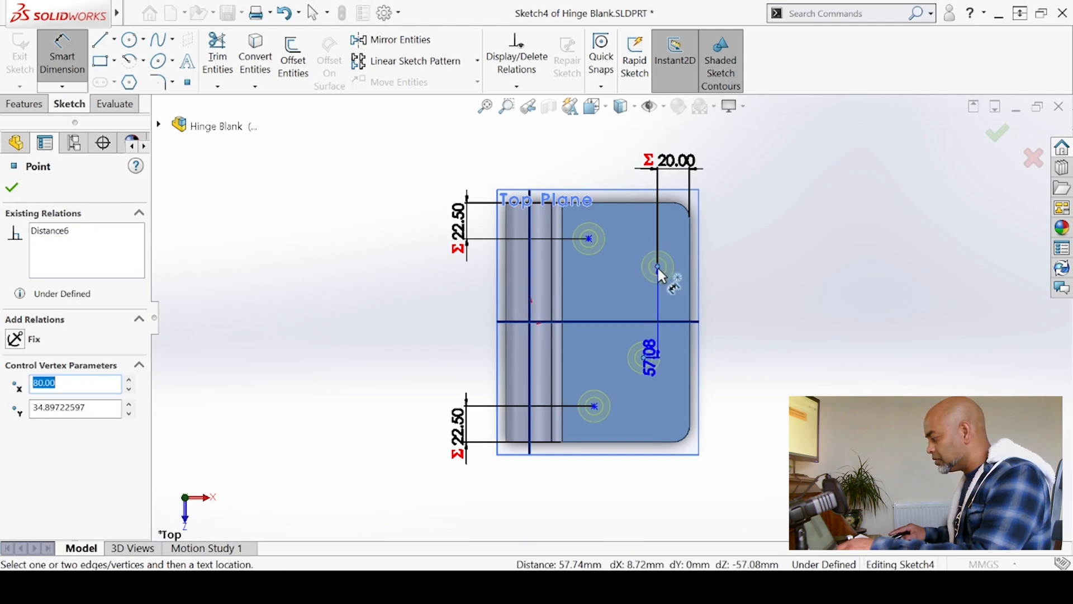
key("Escape")
key("Escape")
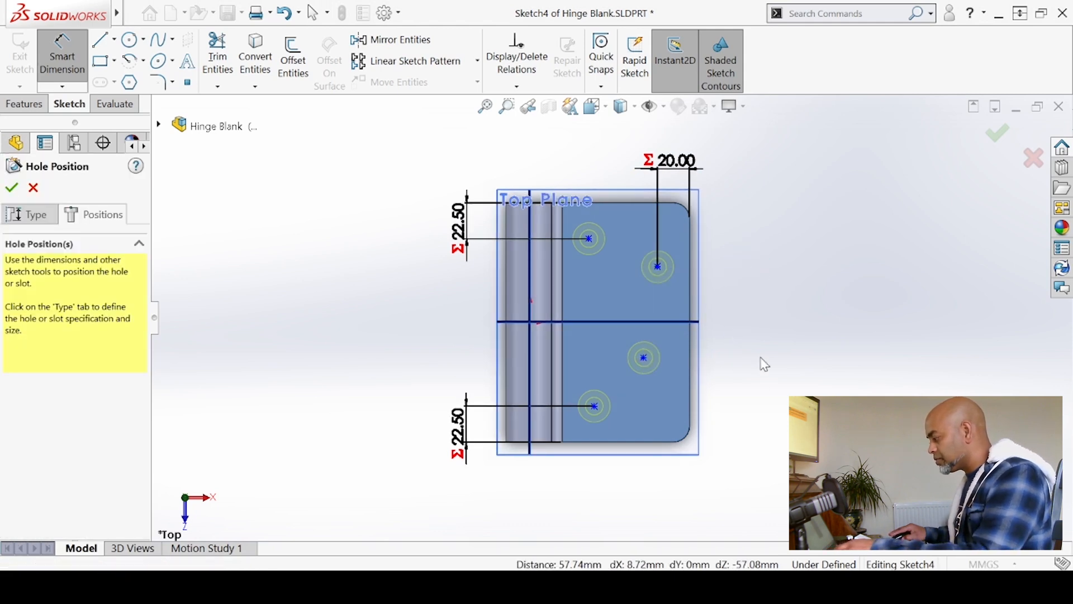
Add a Vertical relation between the centre points of the two outer holes.
left_click(646, 359)
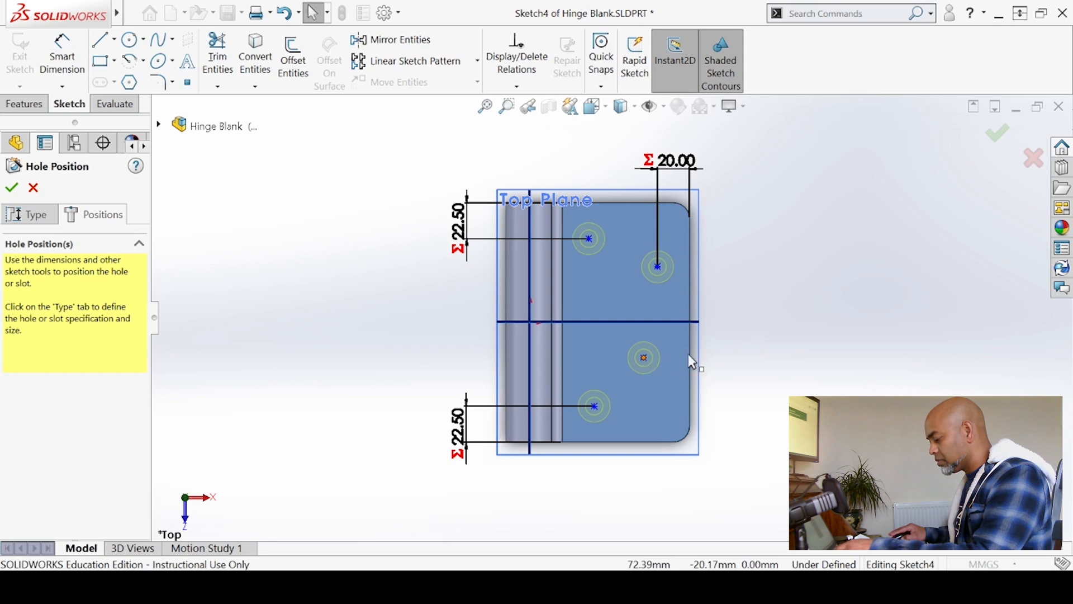
left_click(659, 267, "ctrl")
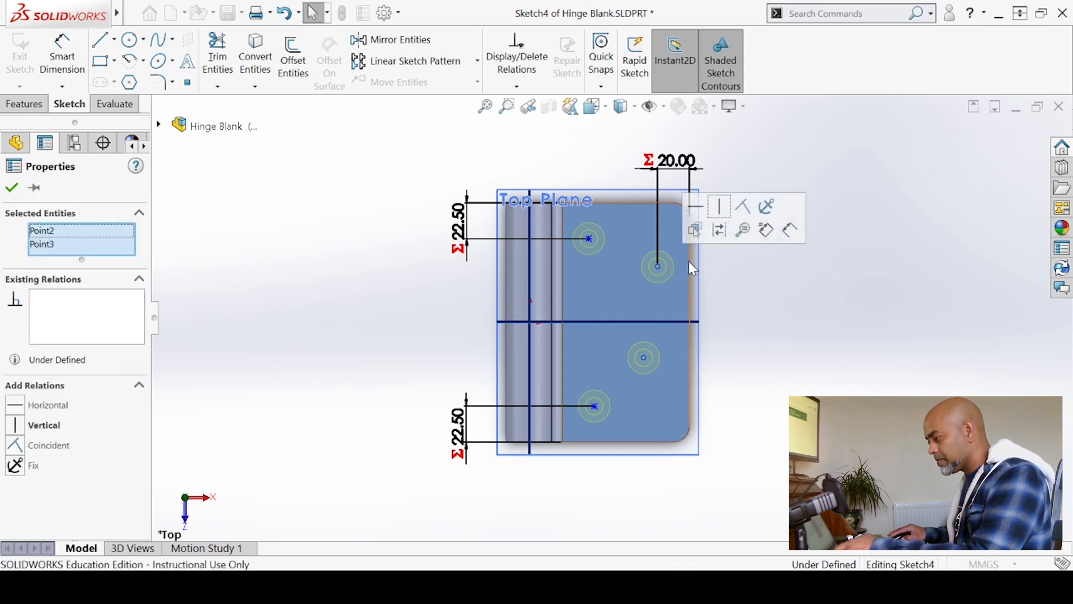
left_click(23, 427)
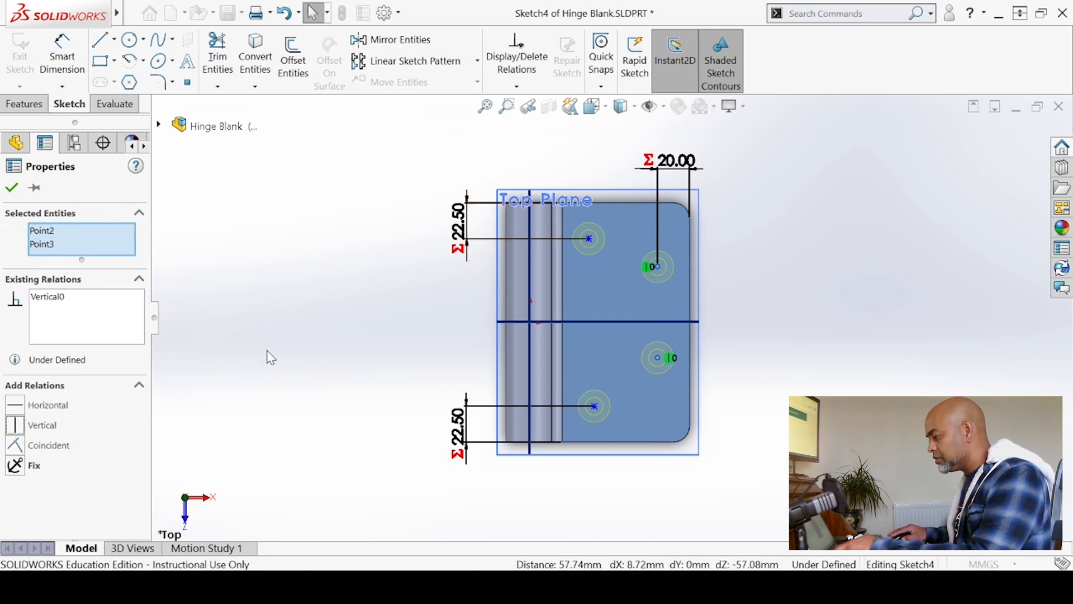
left_click(314, 302)
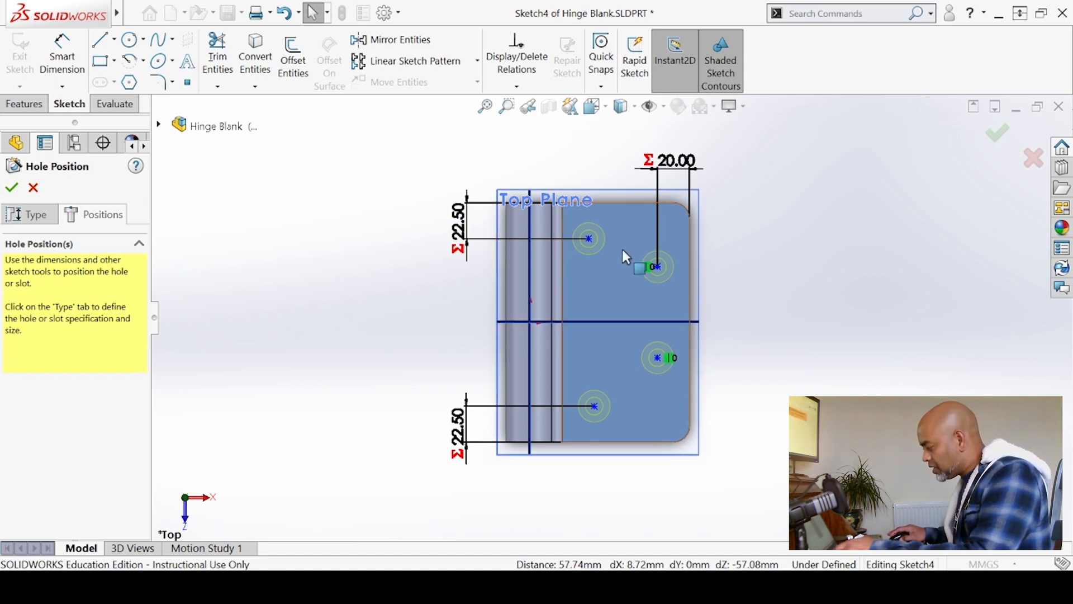
Dimension the upper inner hole horizontally from the plate's outer edge opposite the barrel.
scroll(622, 244, "down", 1)
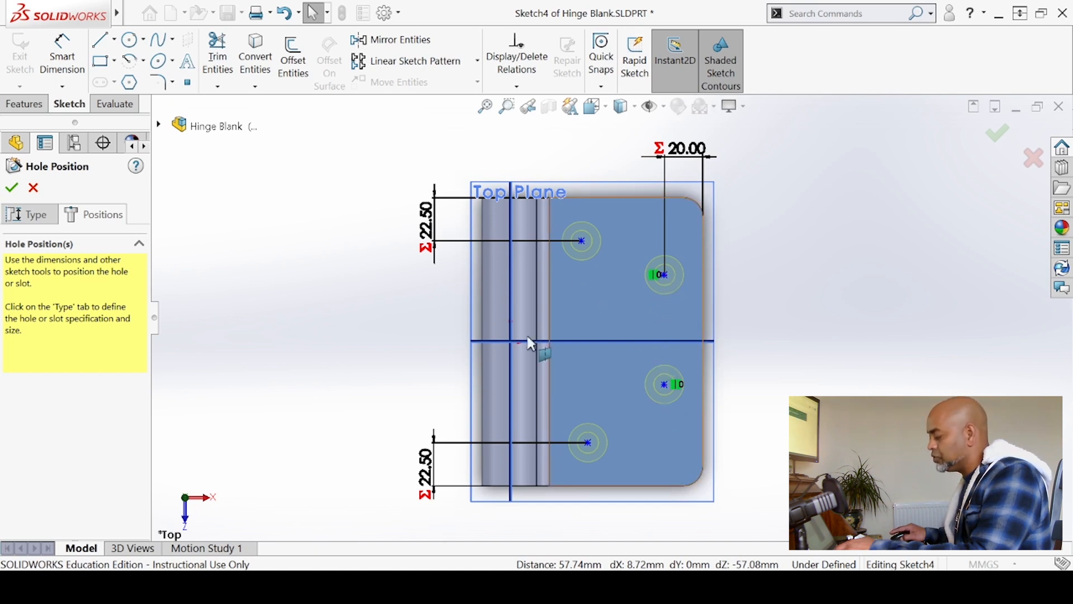
left_click(77, 61)
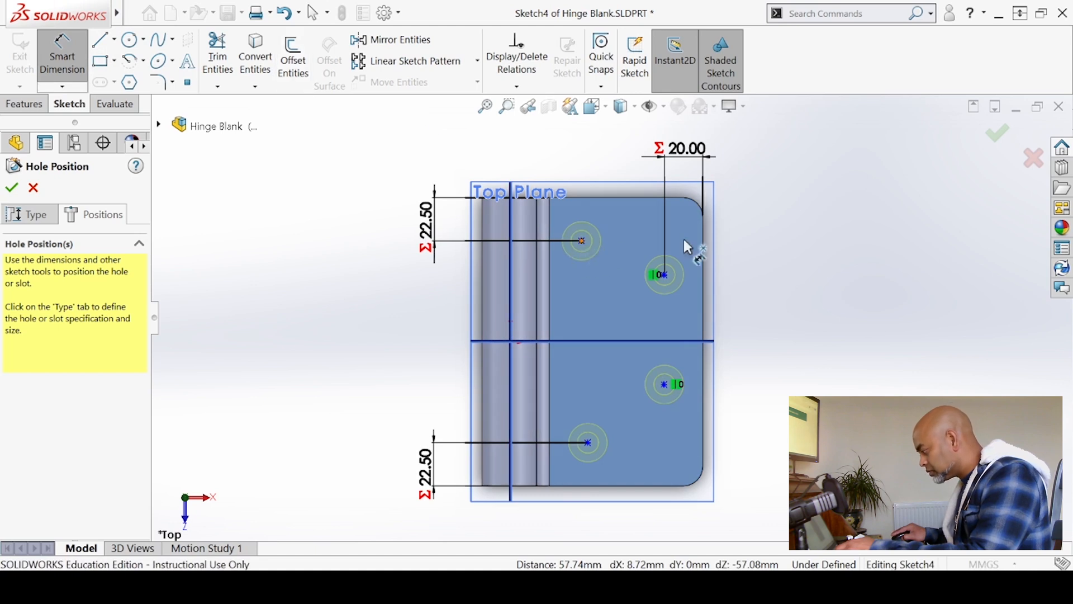
left_click(705, 260)
scroll(620, 163, "up", 2)
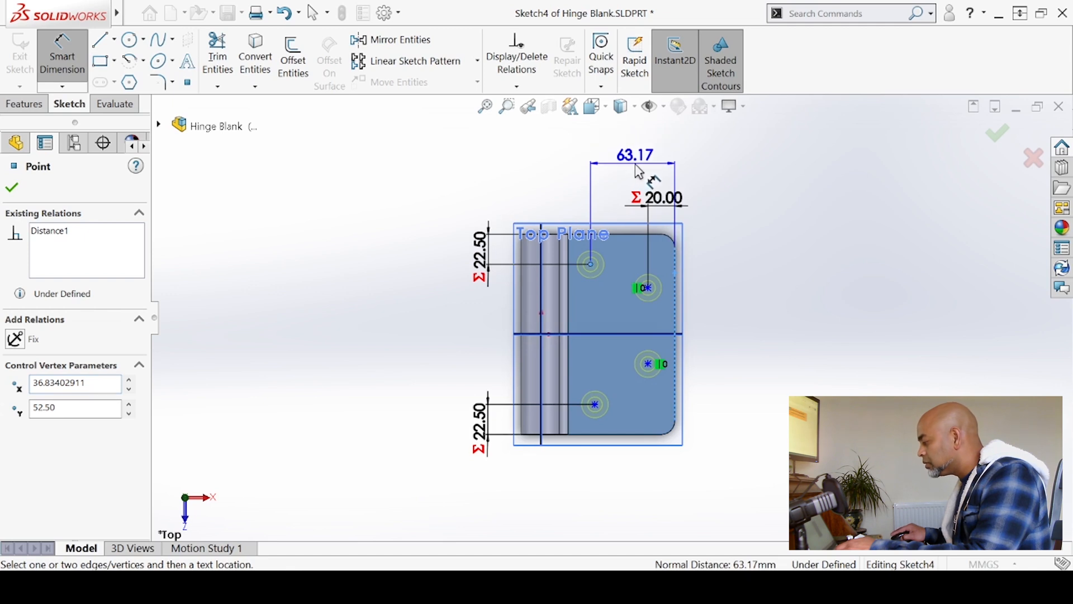
left_click(640, 172)
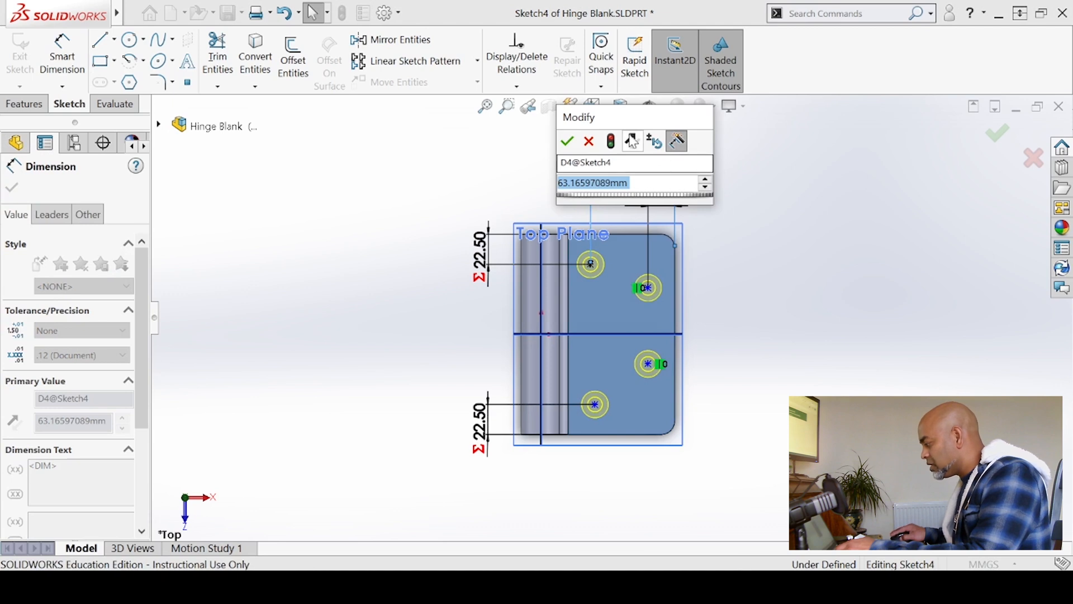
left_click_drag(625, 120, 432, 124)
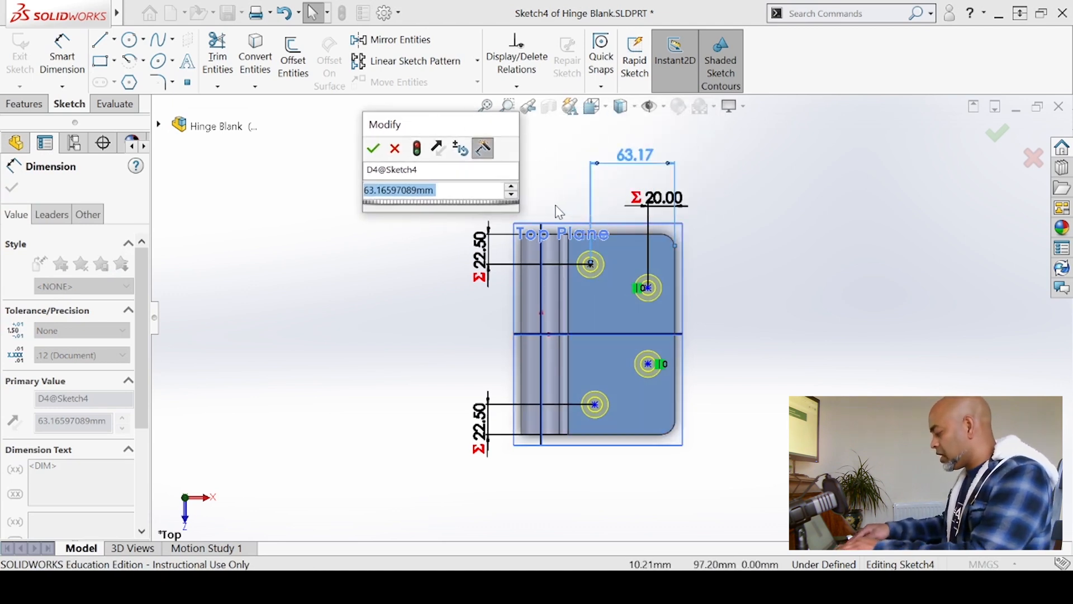
Set the upper inner hole's edge distance to the equation "width"*0.5 using the width global variable.
type("=")
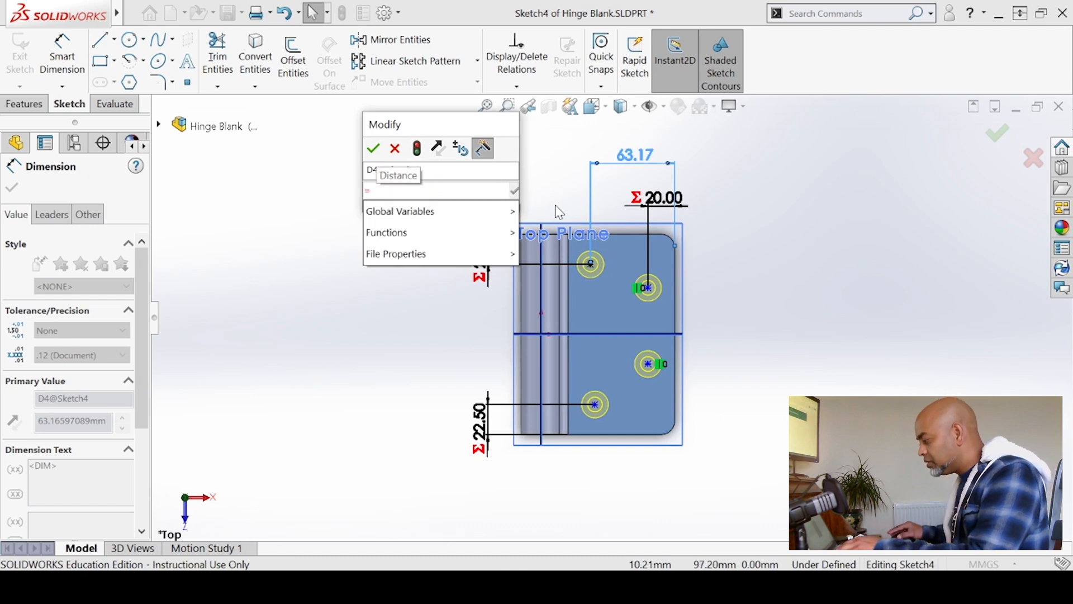
mouse_move(511, 216)
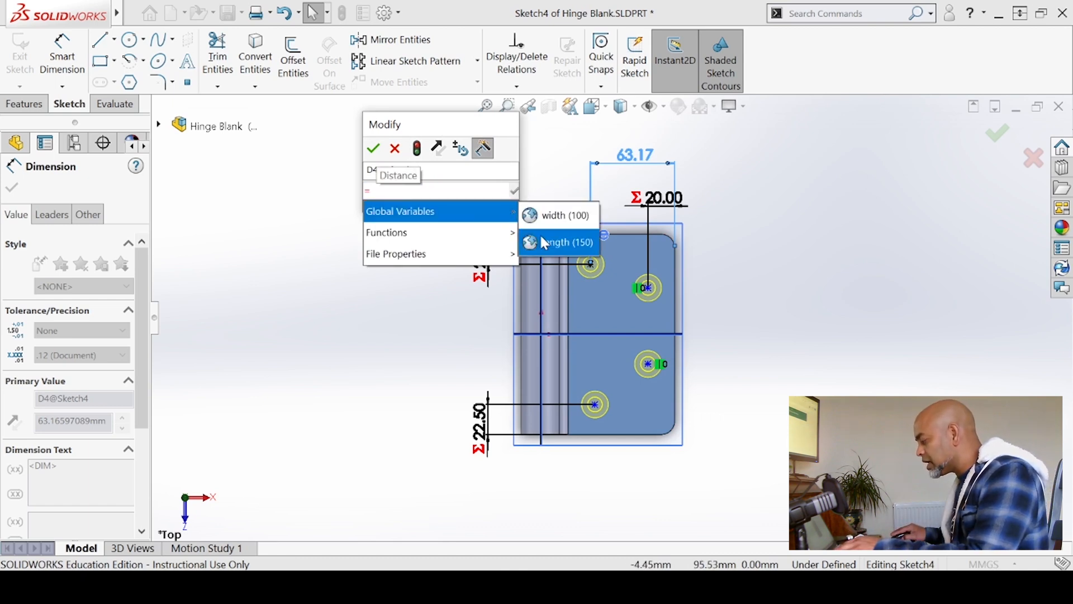
left_click(545, 217)
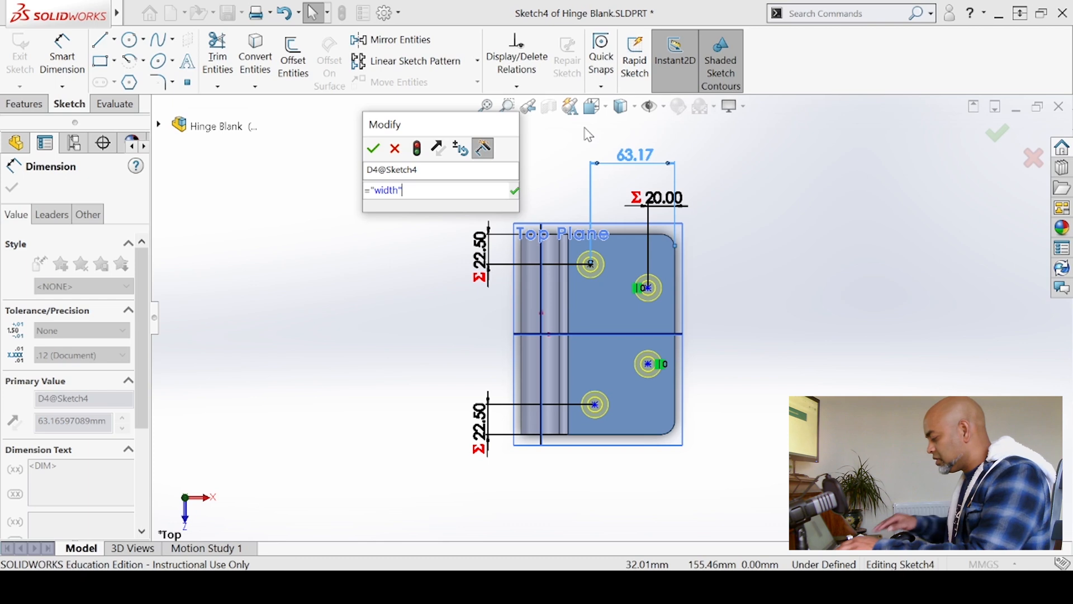
type("*")
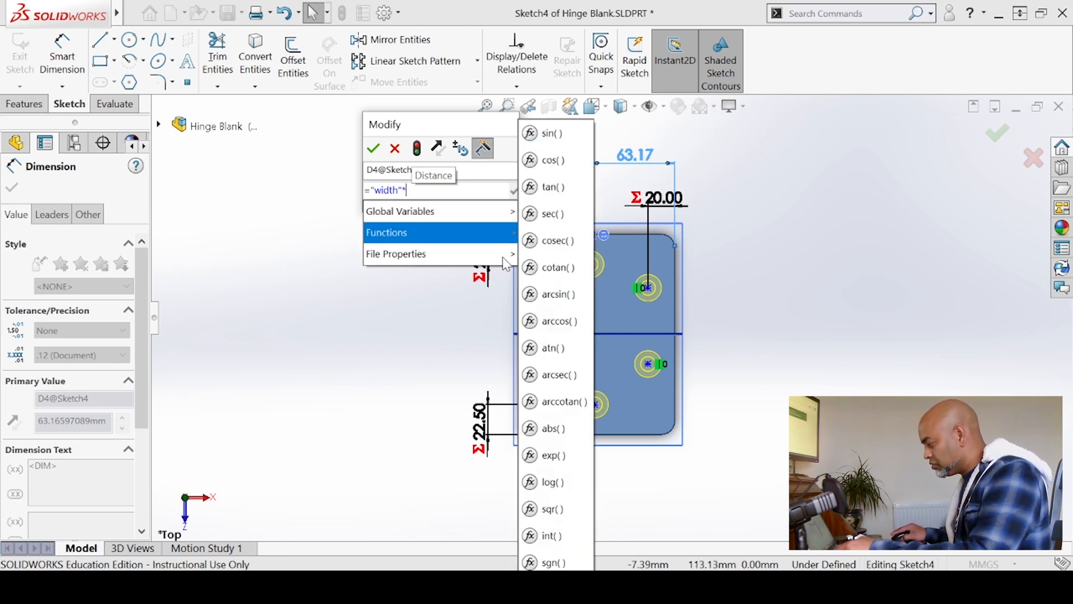
left_click(775, 244)
left_click(525, 270)
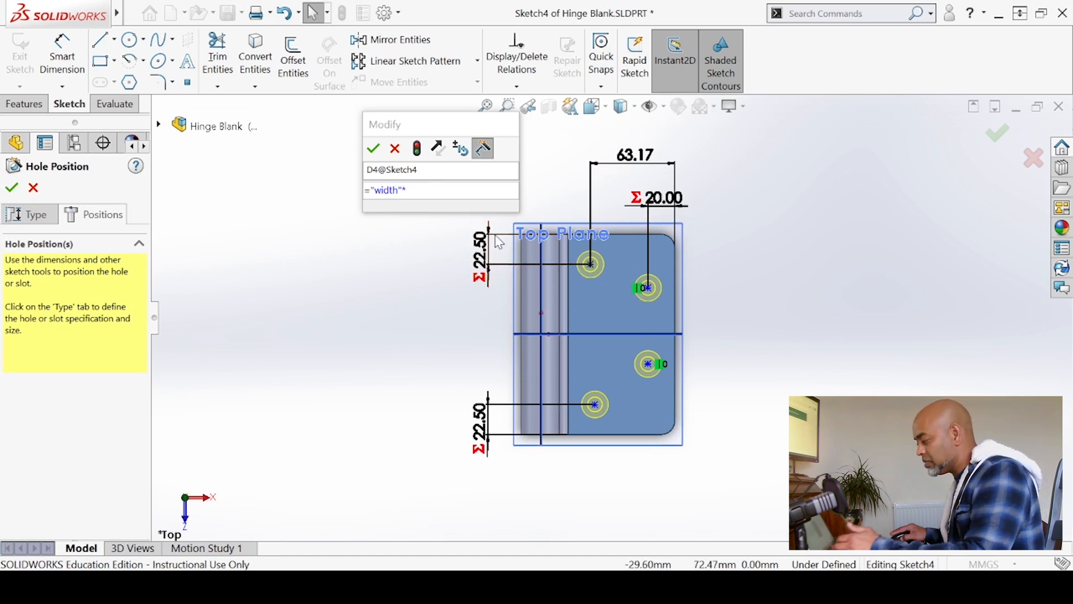
left_click(406, 190)
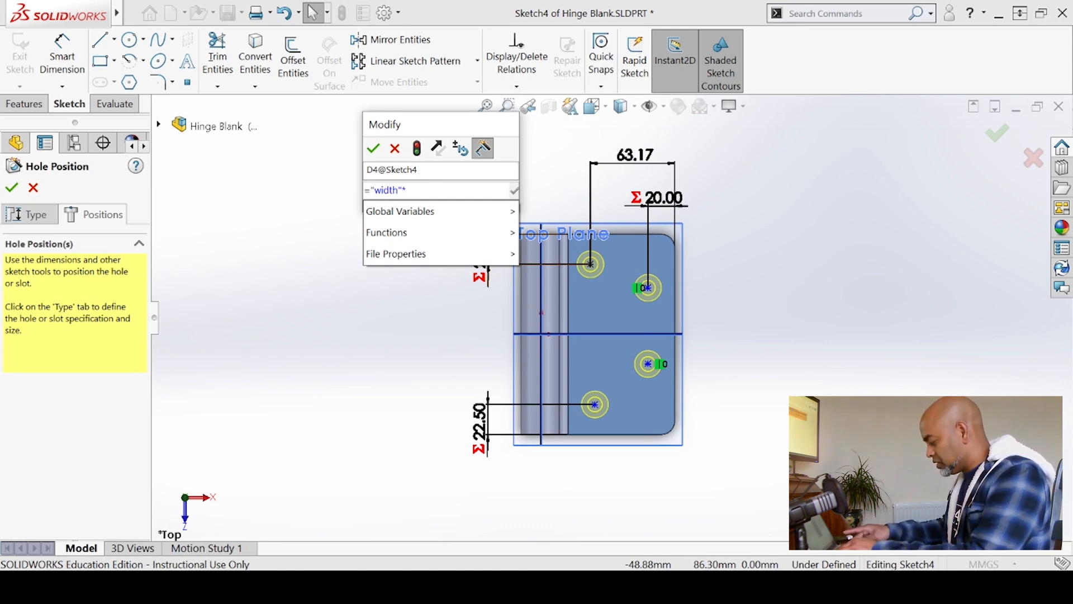
type("0.5")
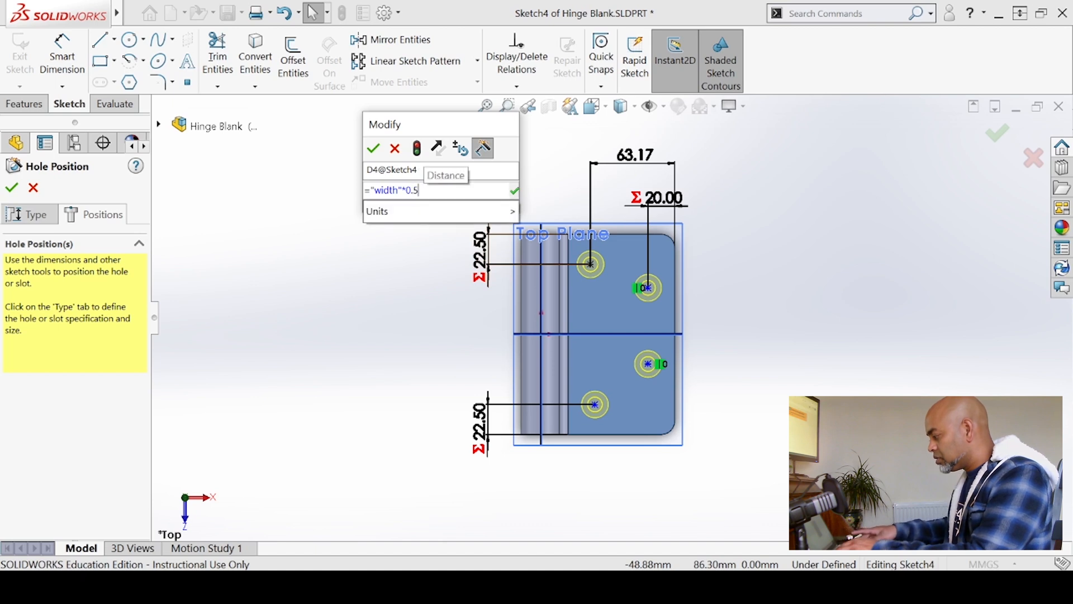
key("Return")
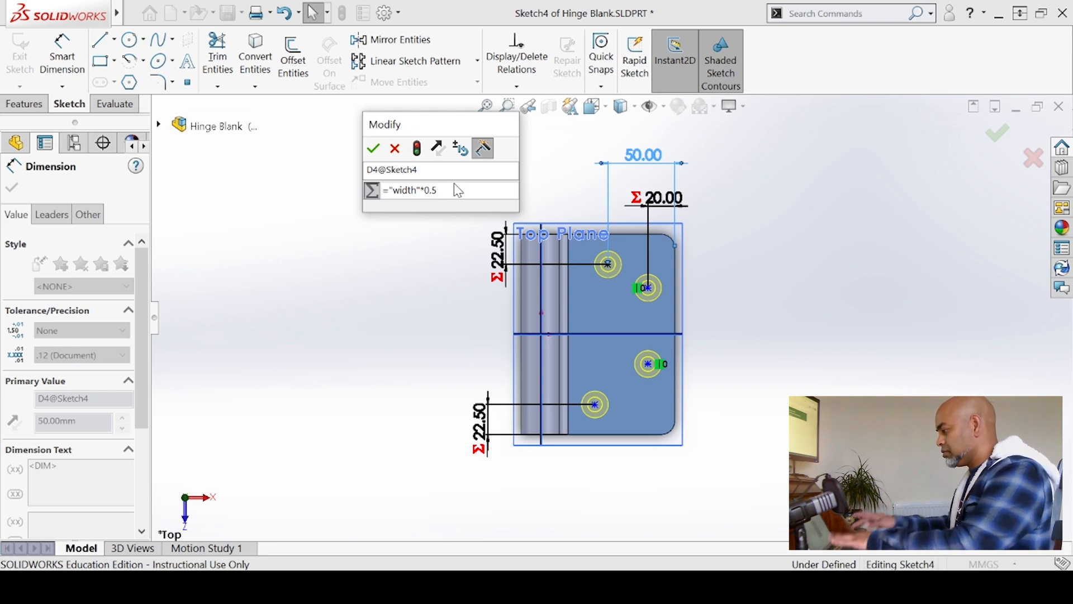
Change the multiplier in the upper inner hole's edge distance equation so it reads "width"*0.6.
key("BackSpace")
type("6")
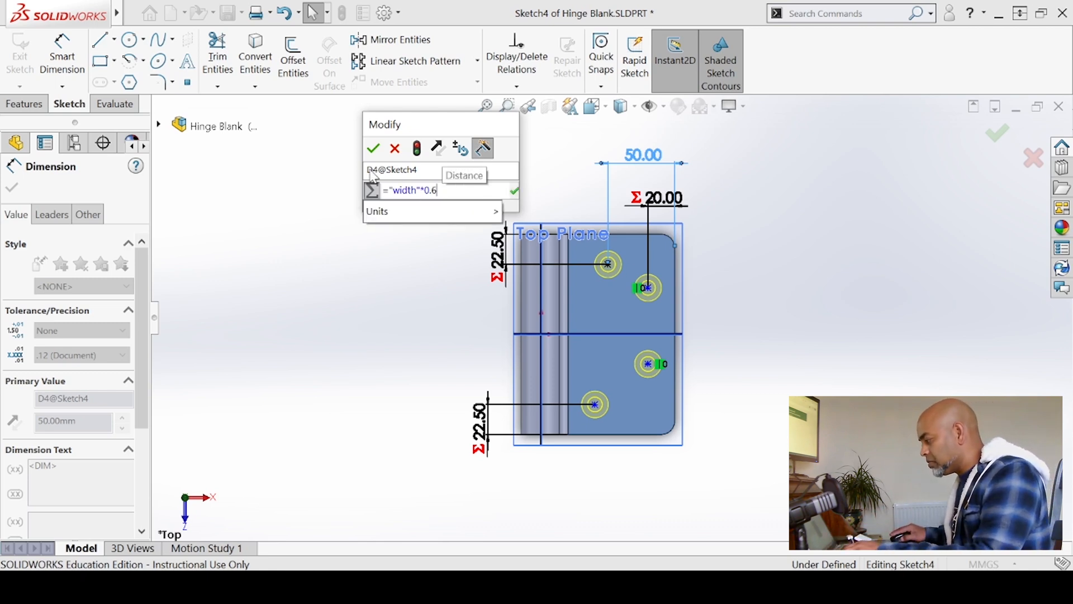
left_click(373, 148)
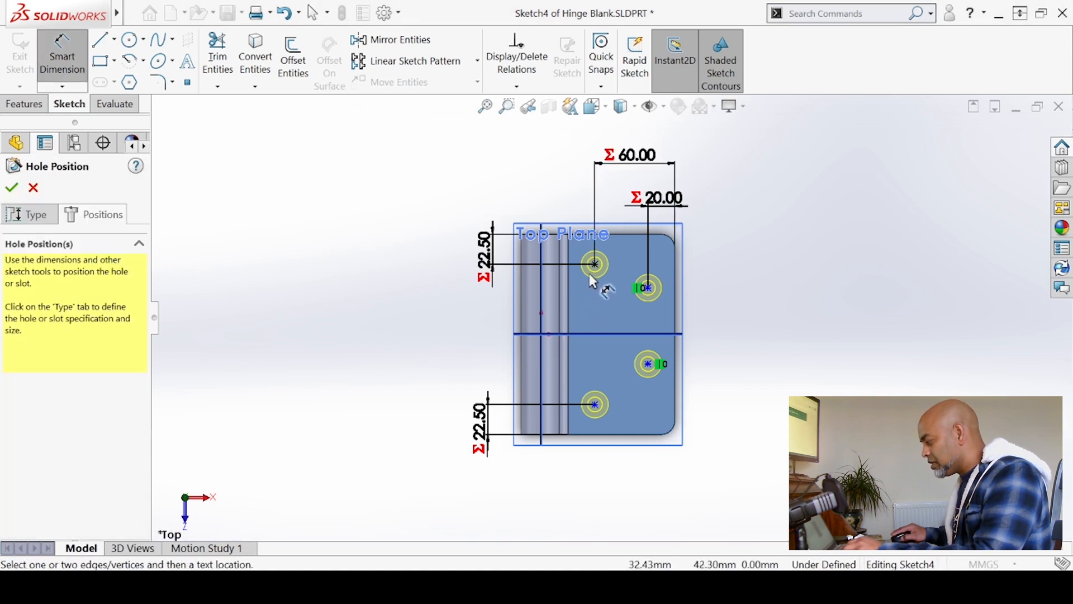
left_click(596, 405)
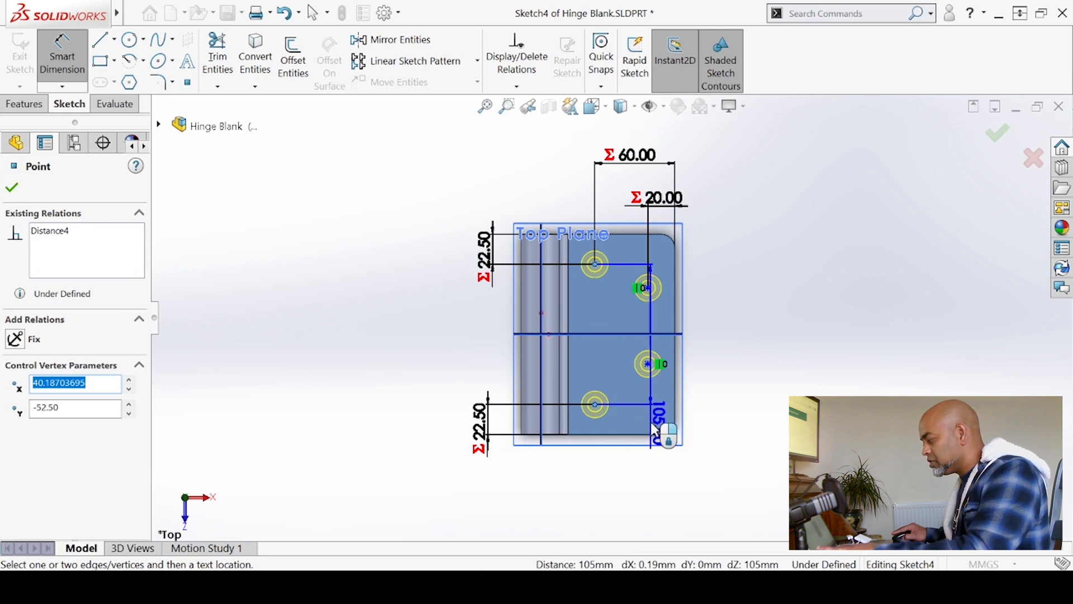
key("Escape")
key("Escape")
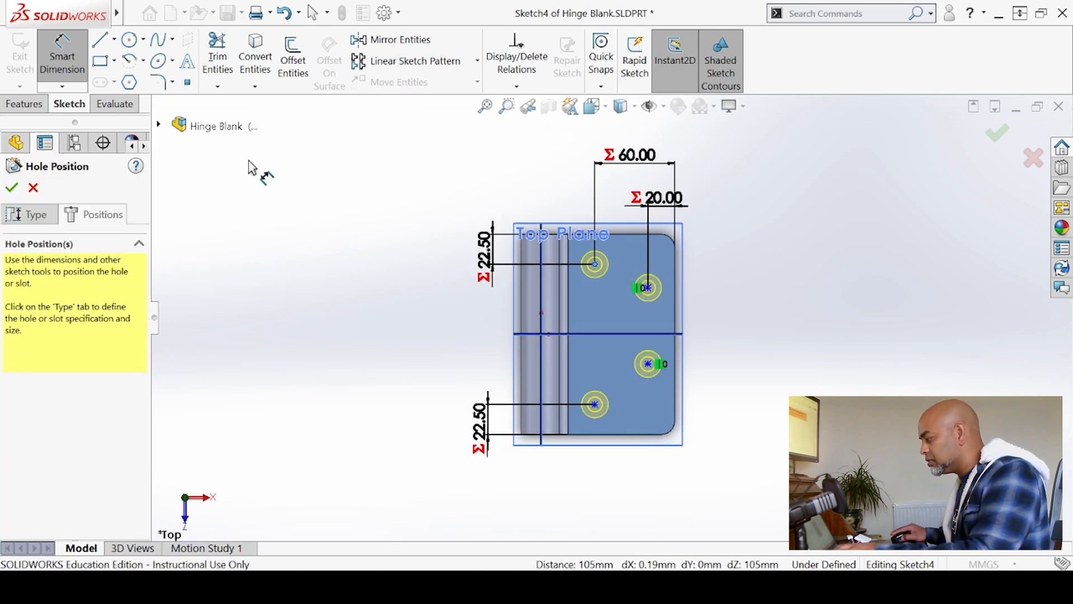
key("Escape")
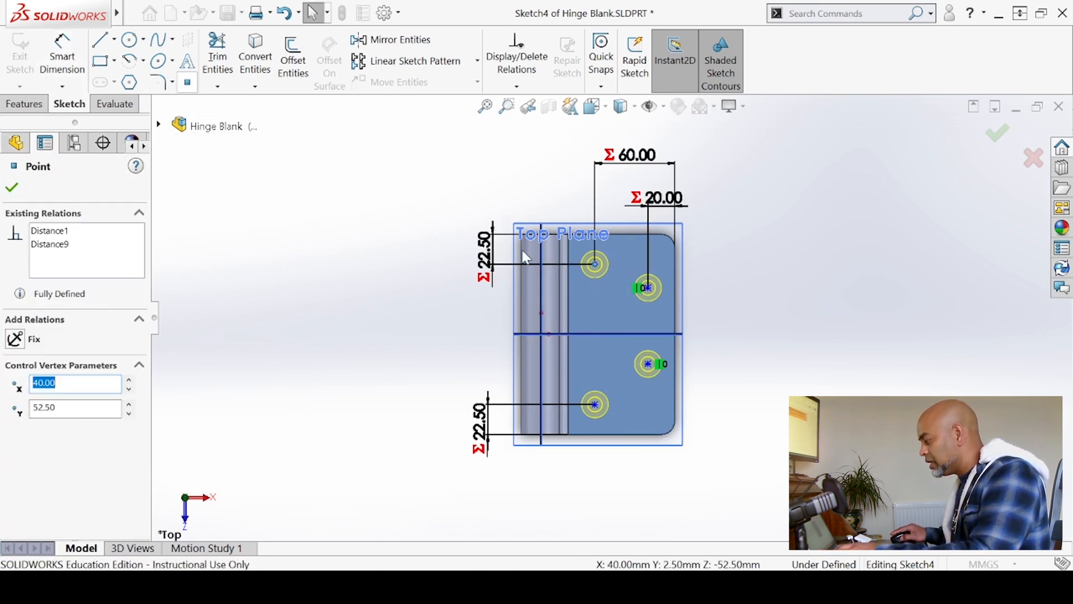
Add a Vertical relation between the centre points of the two inner holes nearest the barrel.
left_click(595, 264)
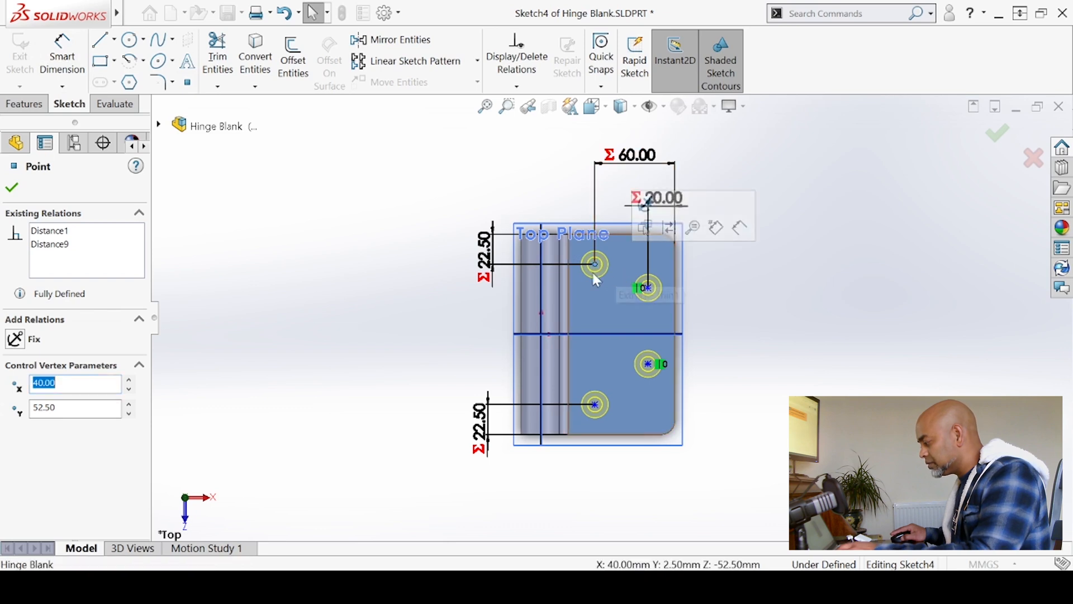
left_click(595, 403, "ctrl")
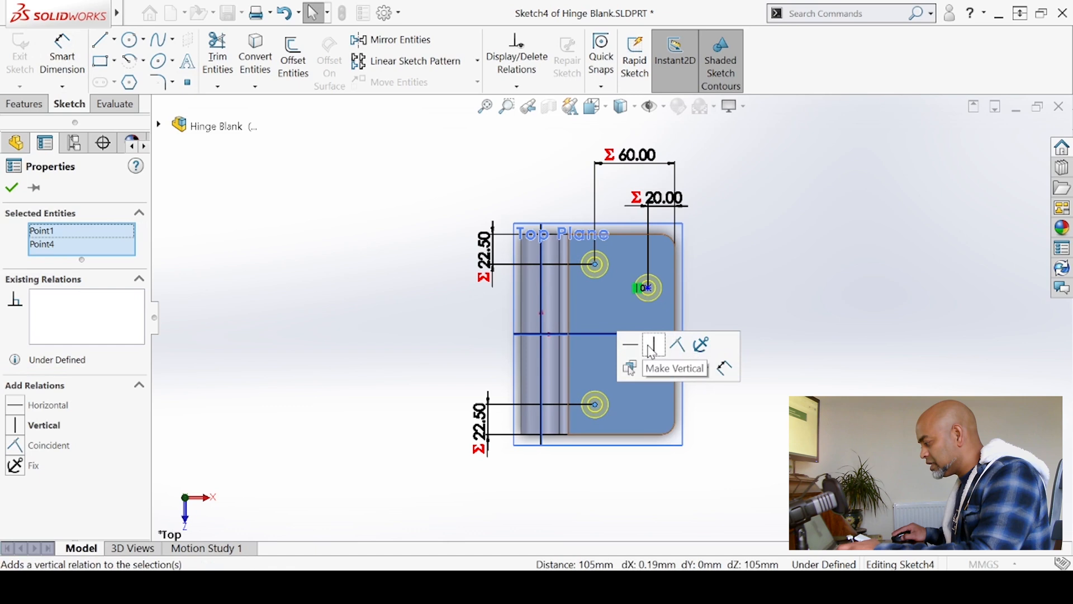
left_click(655, 345)
scroll(644, 340, "down", 2)
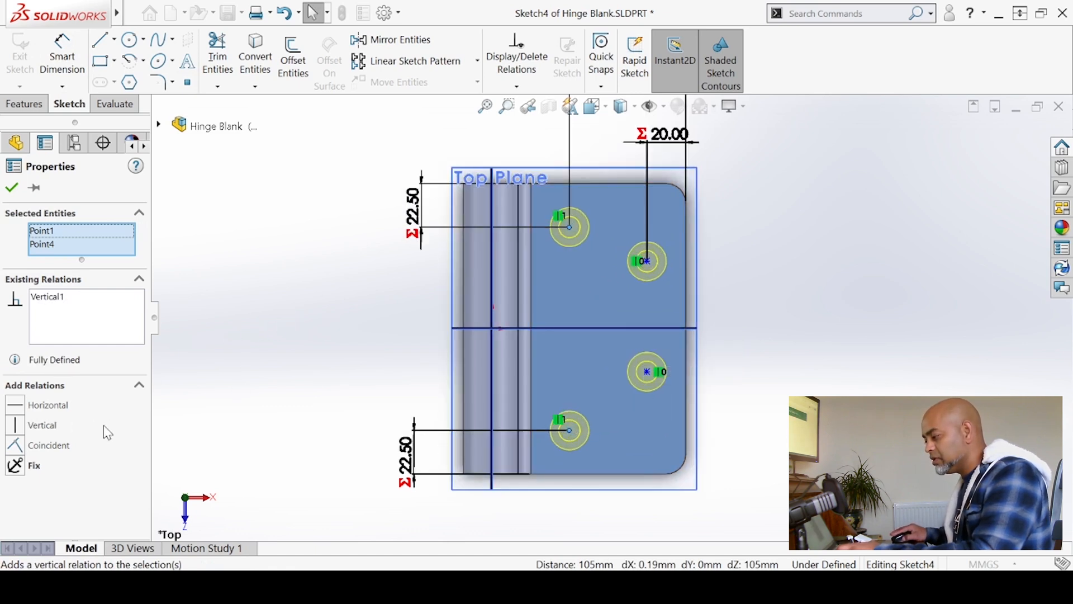
left_click(10, 190)
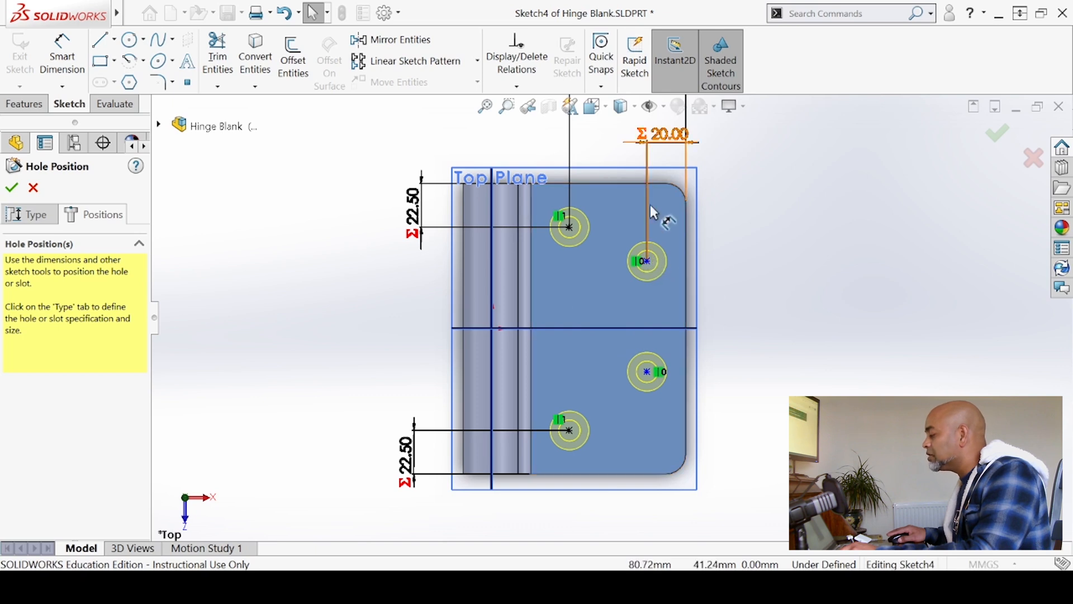
Dimension the upper outer hole vertically from the plate's upper edge.
left_click(61, 59)
left_click(648, 262)
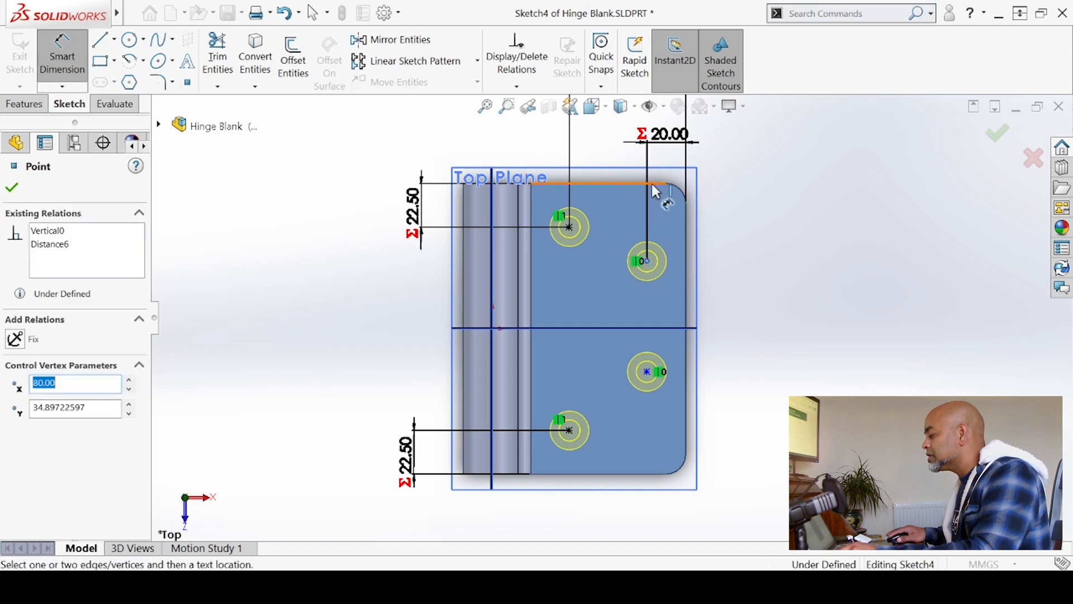
left_click(662, 183)
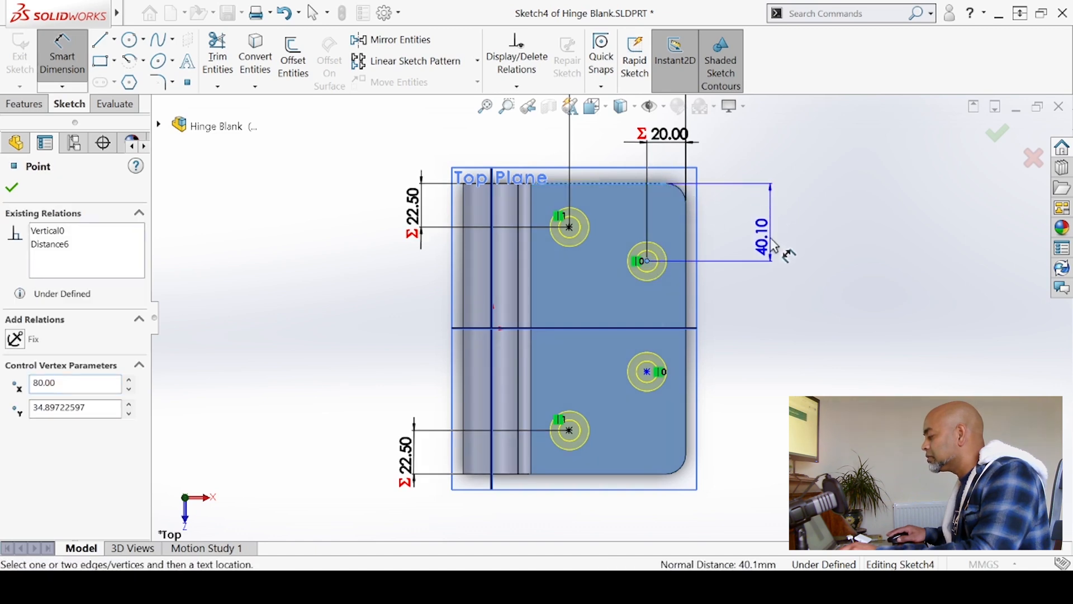
left_click(773, 236)
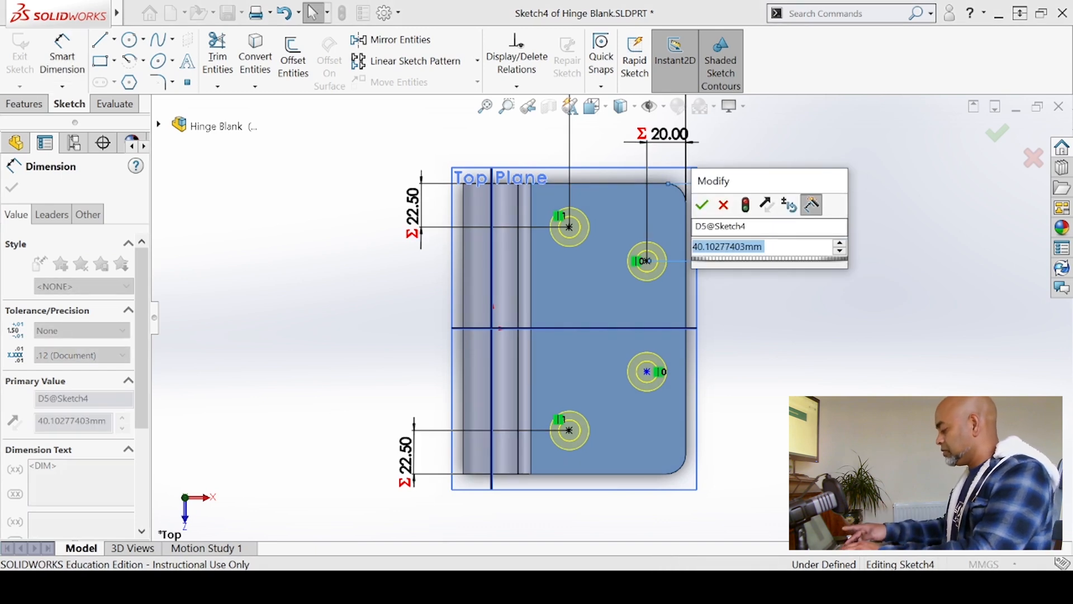
Set the upper outer hole's distance from the upper edge to the equation "length"*0.3 using the length global variable.
type("=")
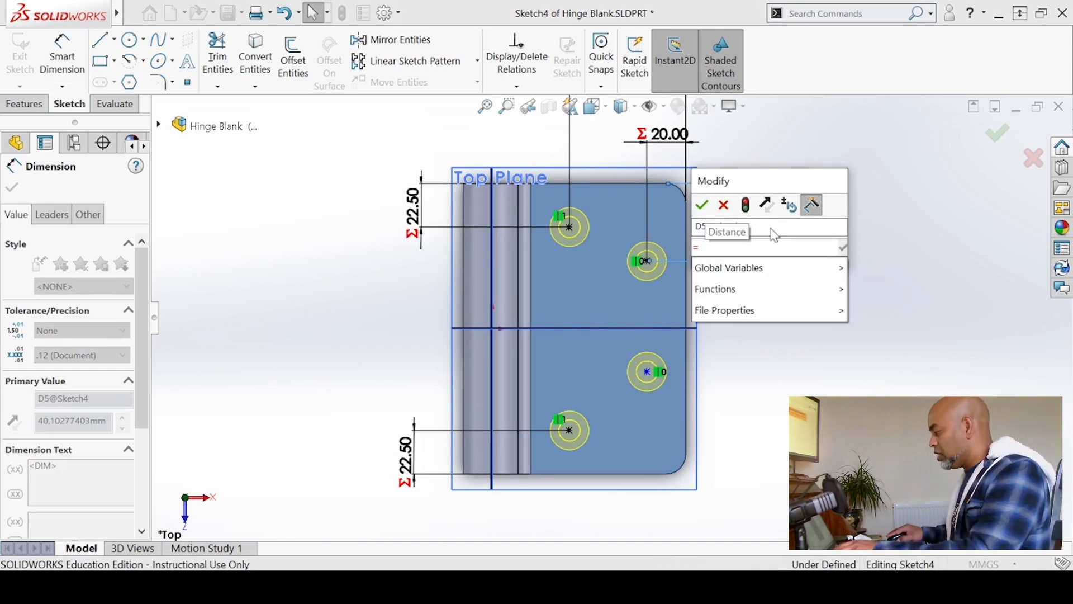
mouse_move(774, 263)
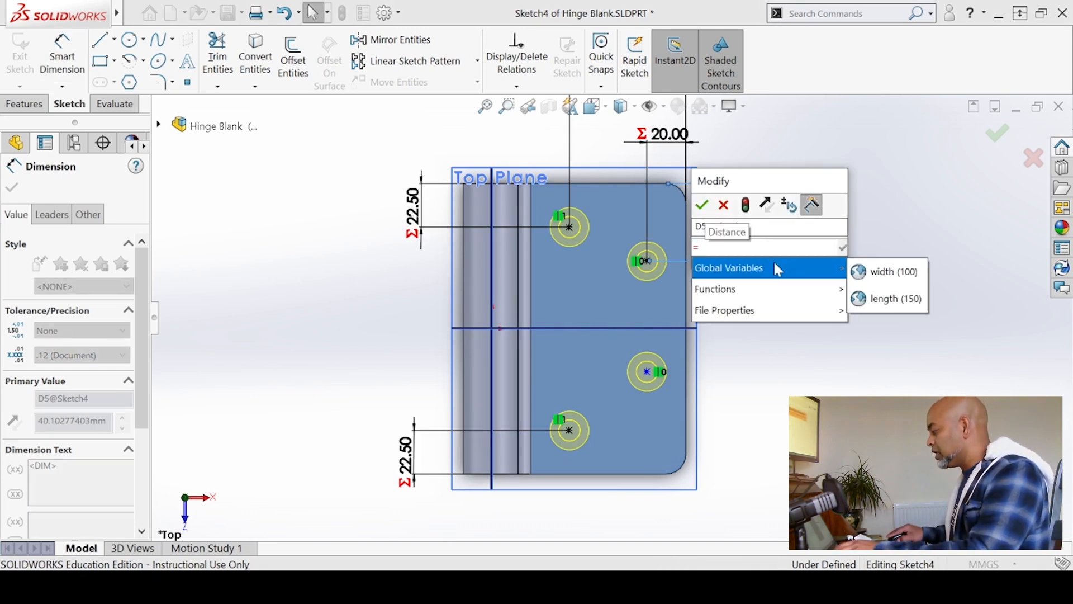
left_click(888, 299)
type("0.")
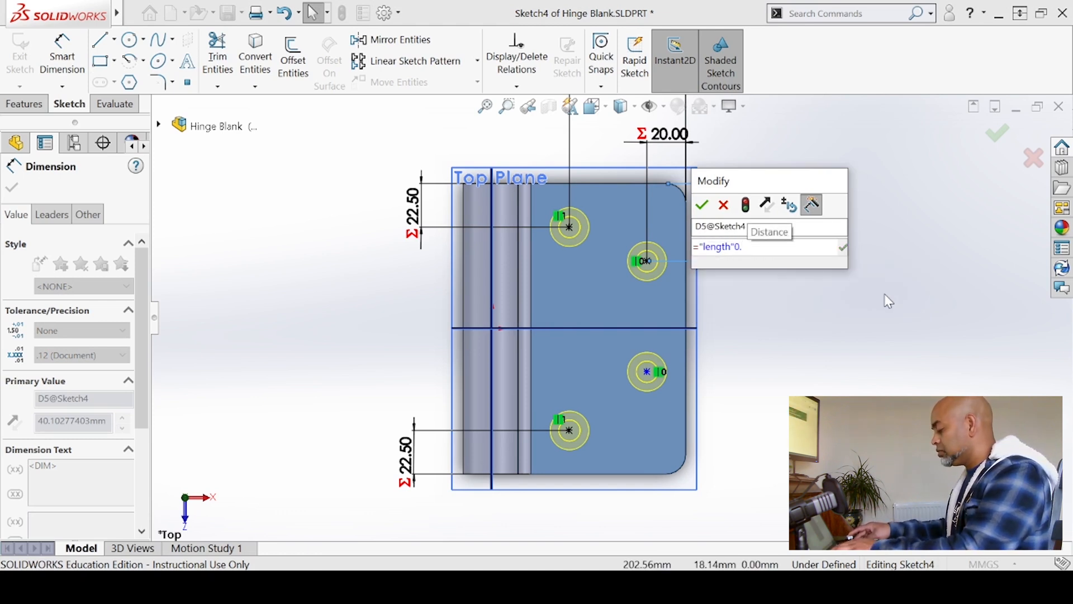
type("3")
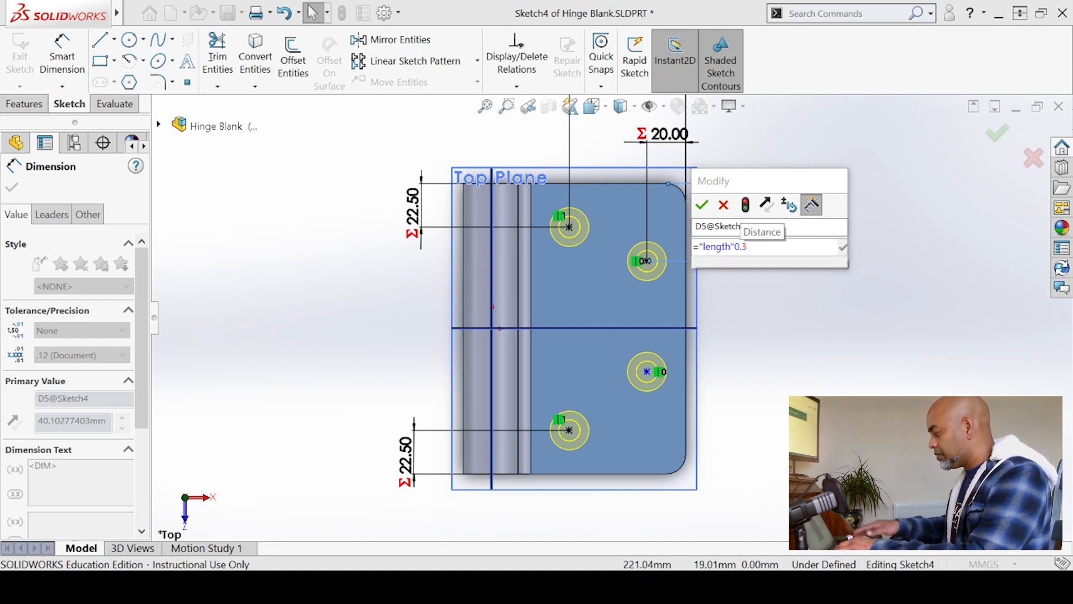
type("*")
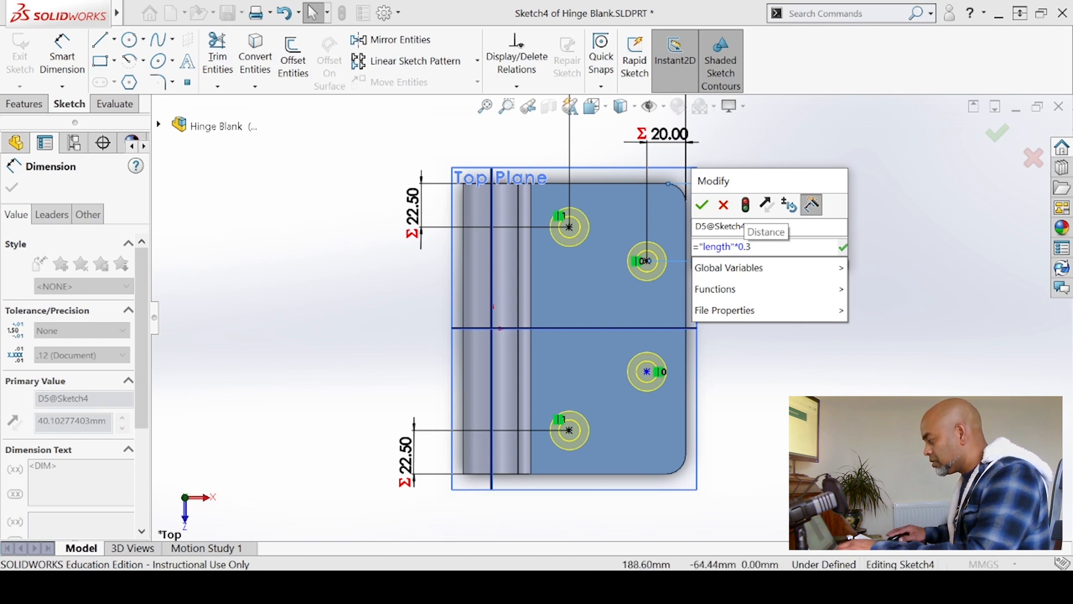
left_click(703, 205)
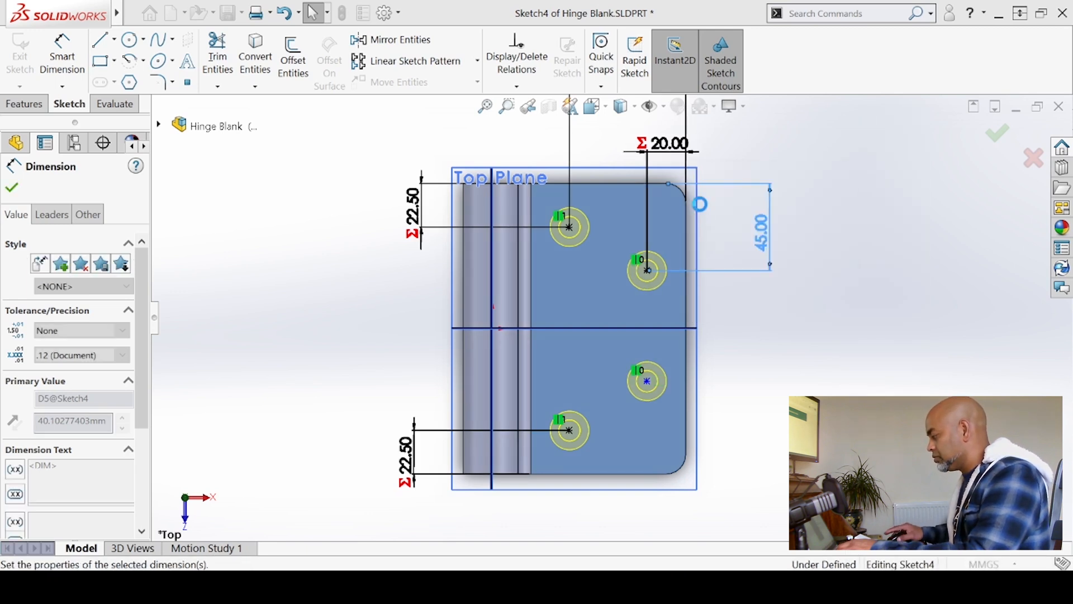
left_click(896, 229)
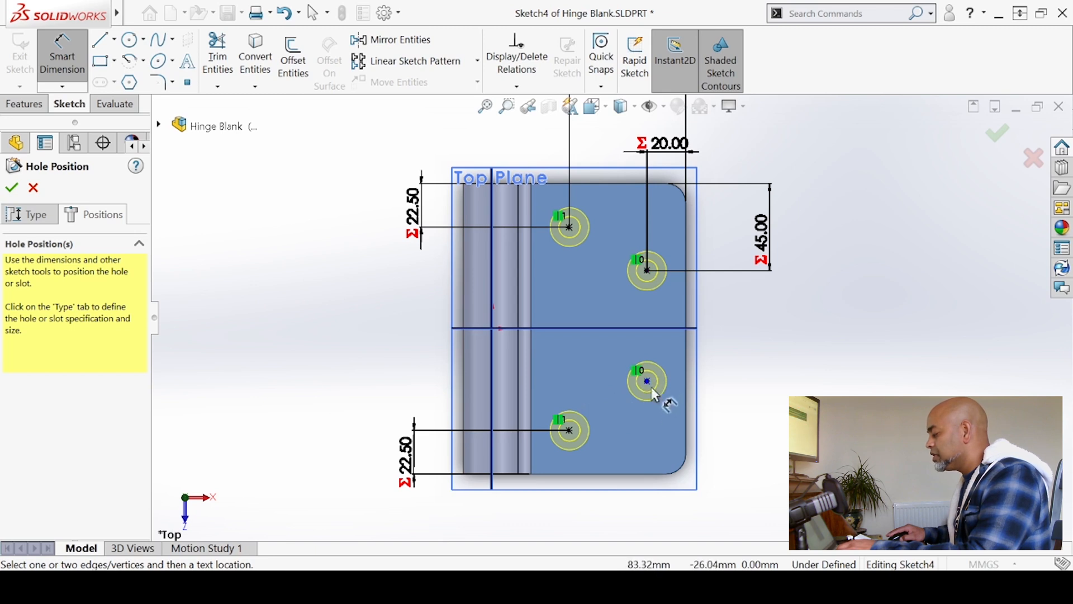
Move the upper inner hole's horizontal dimension slightly closer to the plate.
left_click(648, 382)
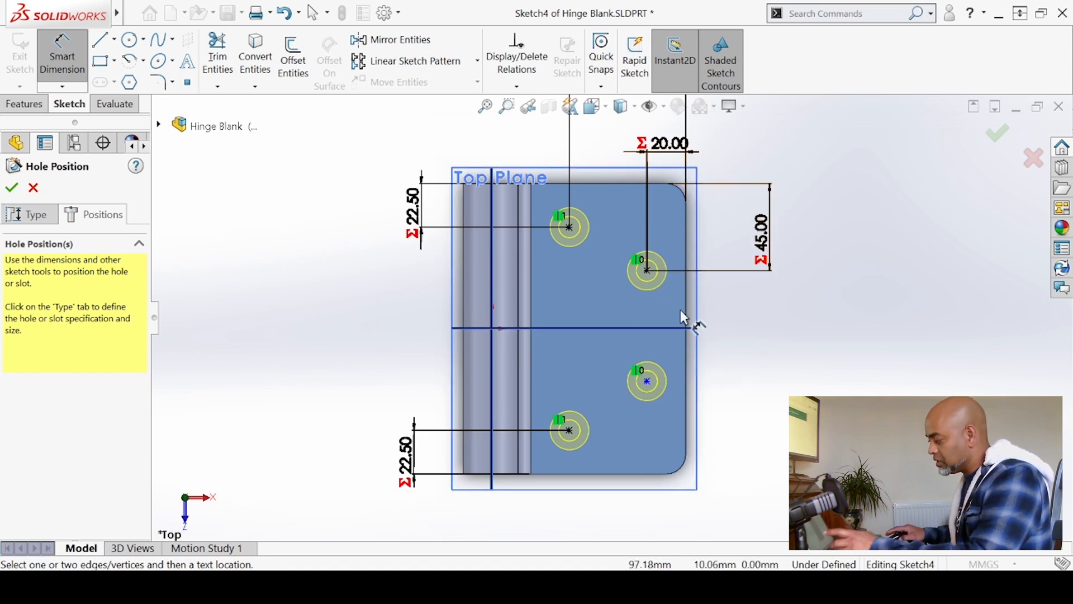
key("f")
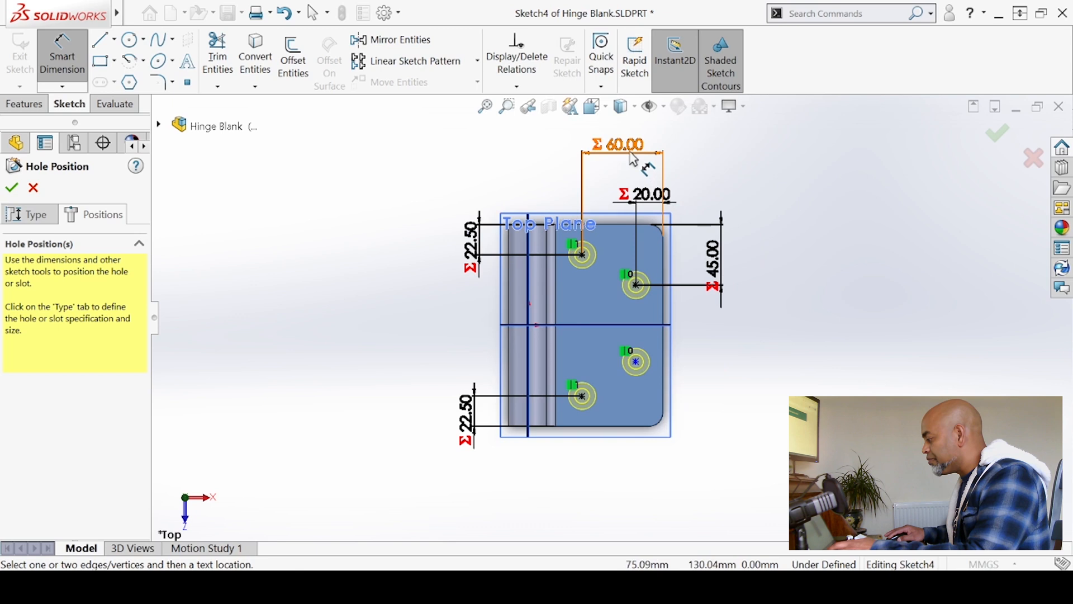
left_click_drag(623, 145, 623, 154)
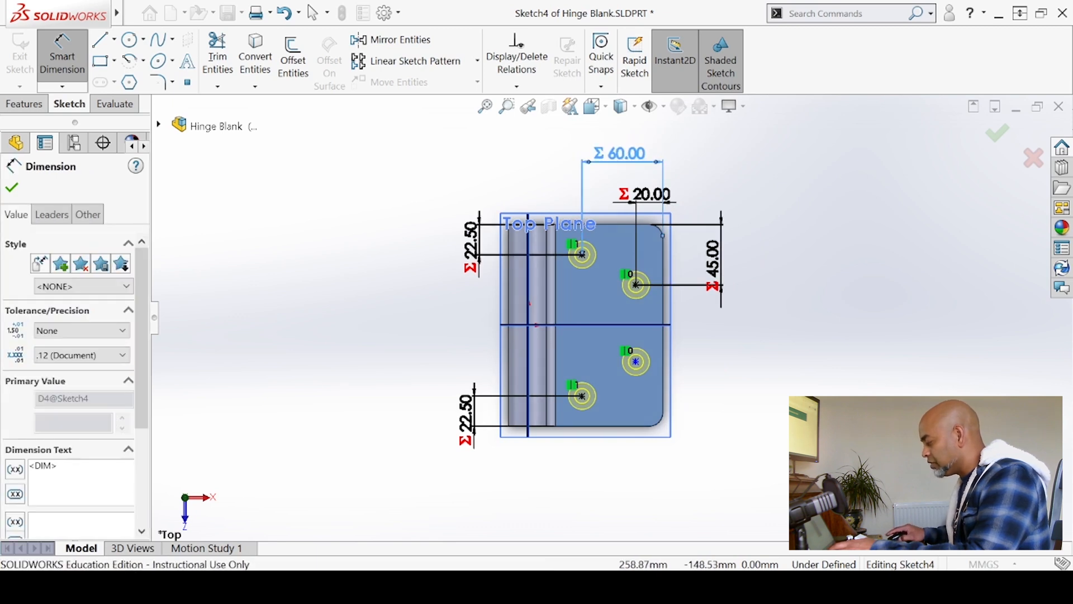
Dimension the lower outer hole vertically from the plate's lower edge.
scroll(701, 352, "down", 2)
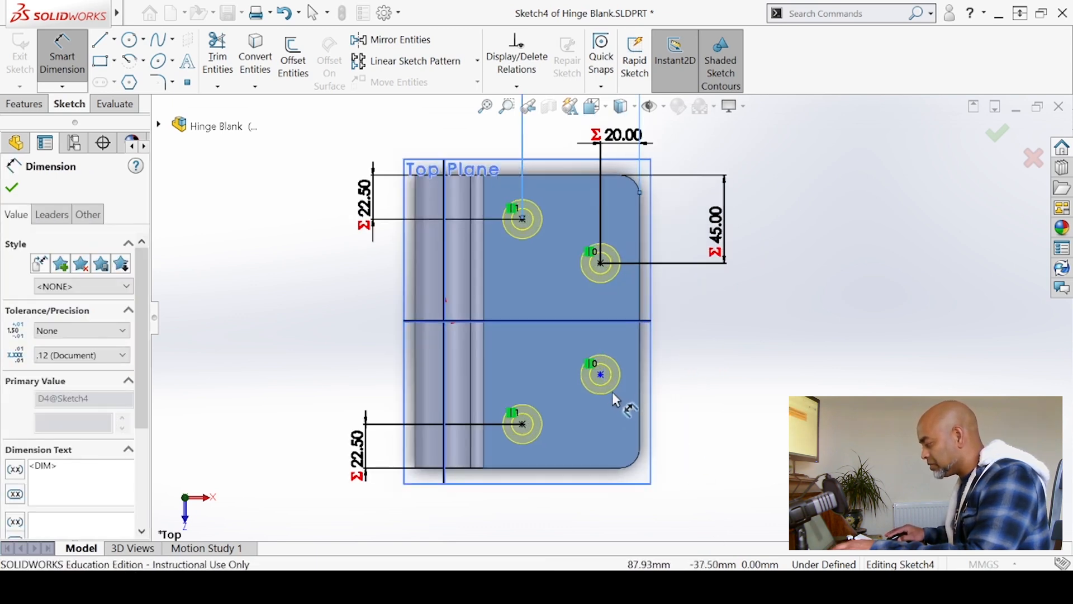
left_click(601, 374)
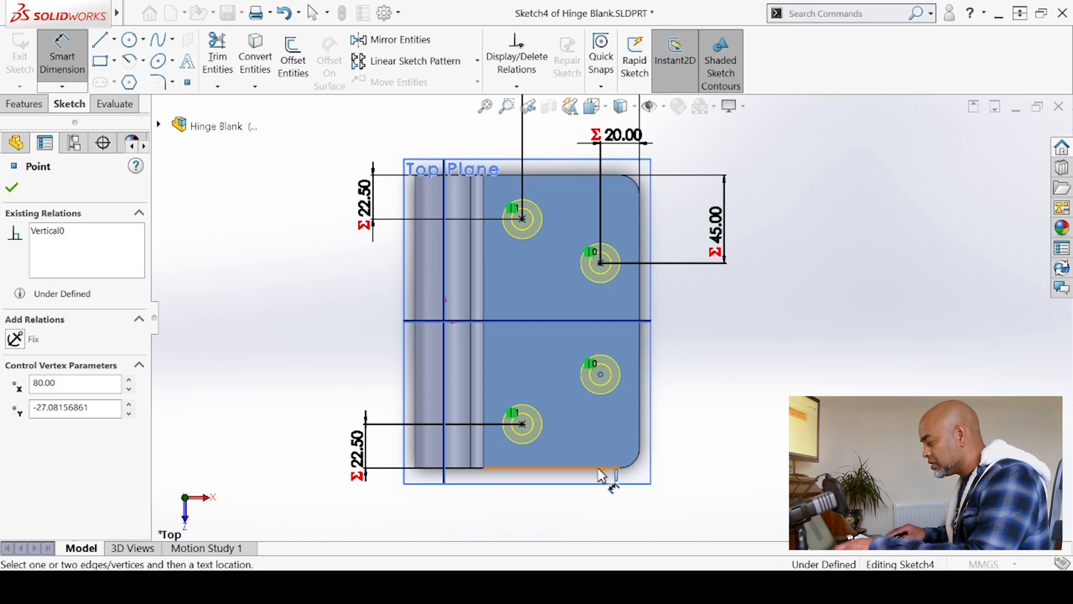
left_click(600, 469)
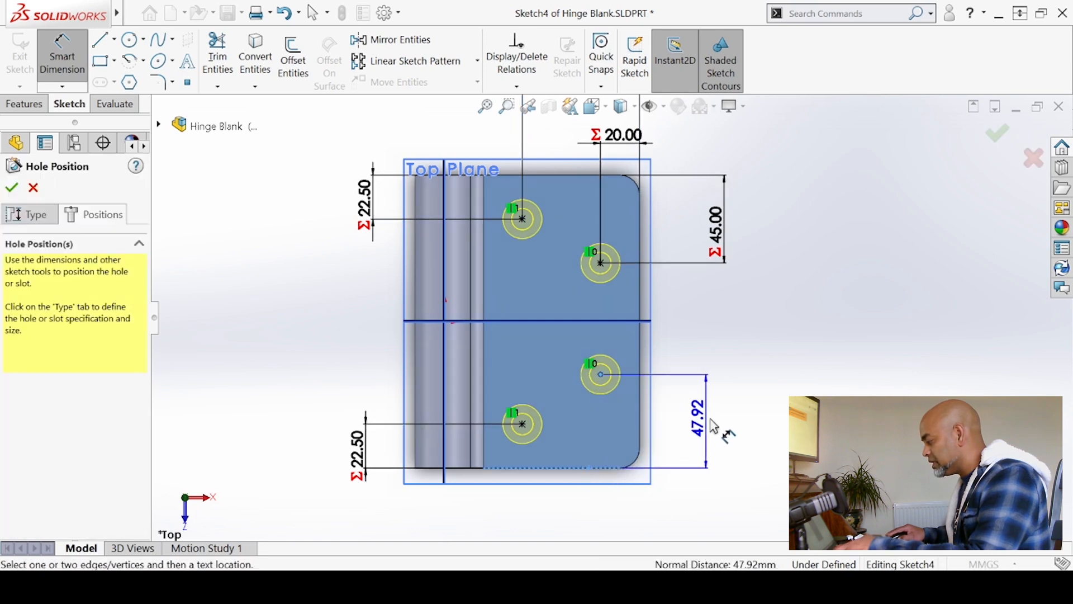
left_click(729, 428)
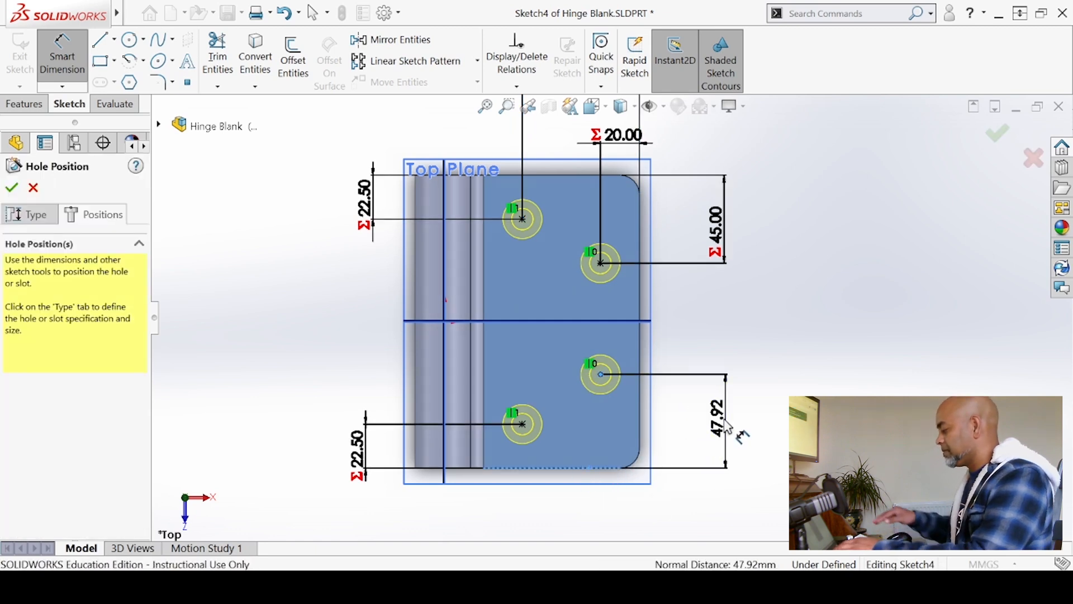
Set the lower outer hole's distance from the lower edge to the equation "length"*0.3 using the length global variable.
type("=")
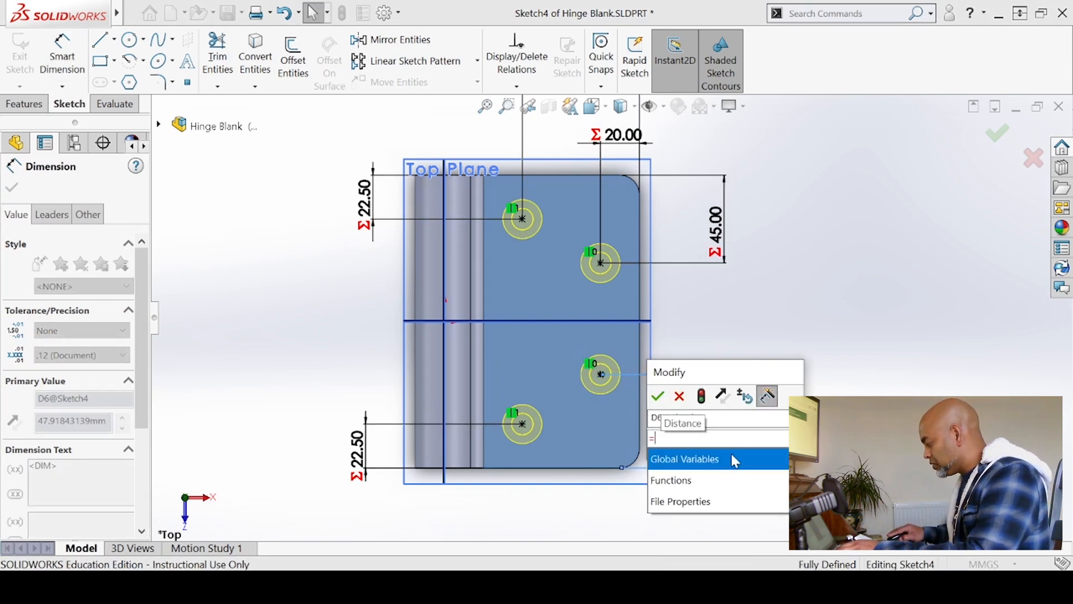
left_click(836, 485)
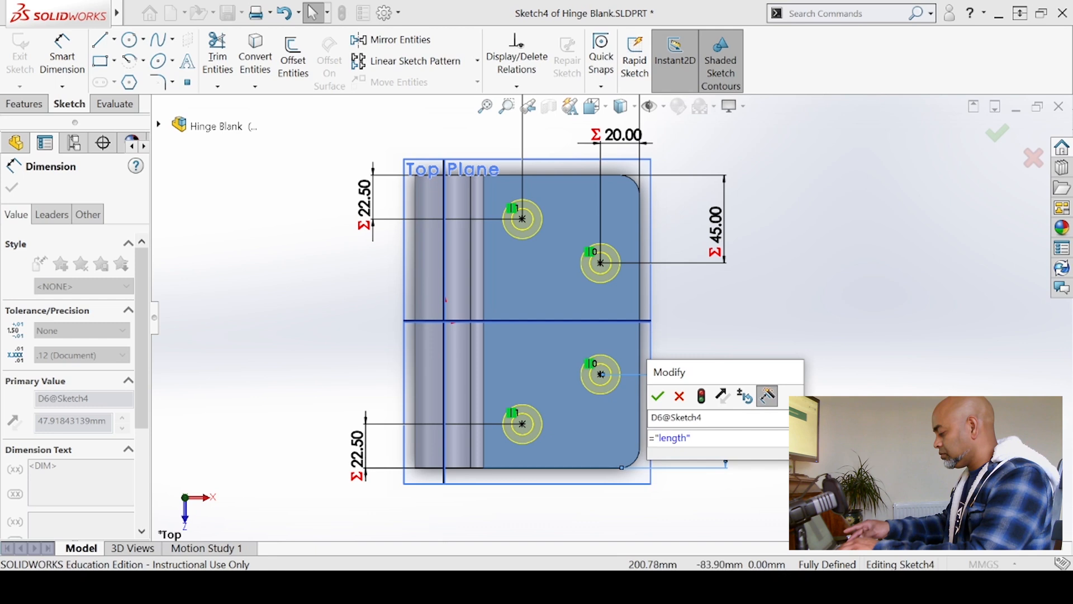
type("*0")
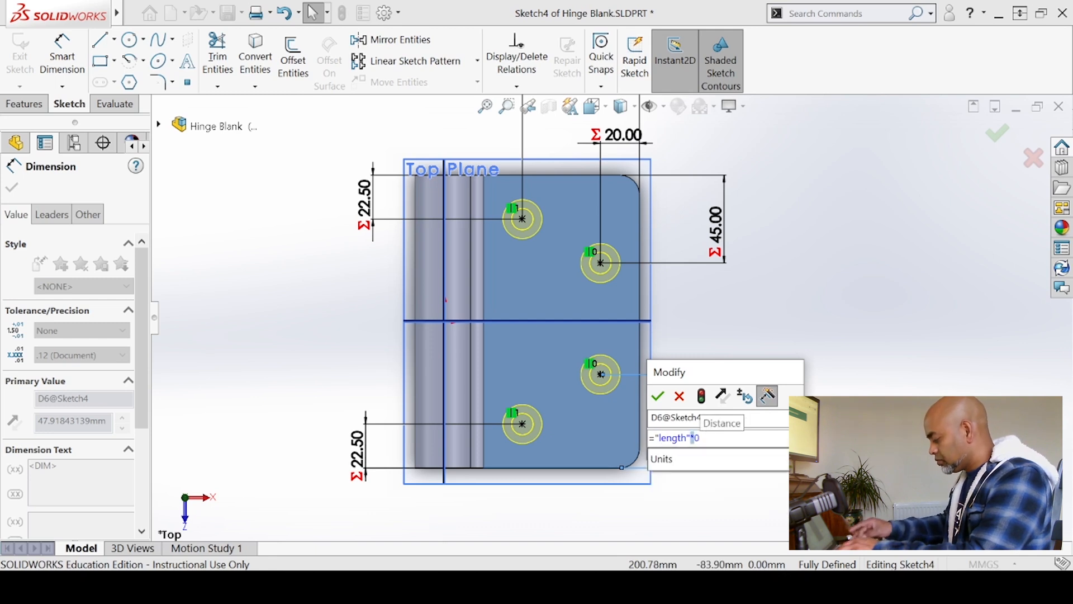
type(".3")
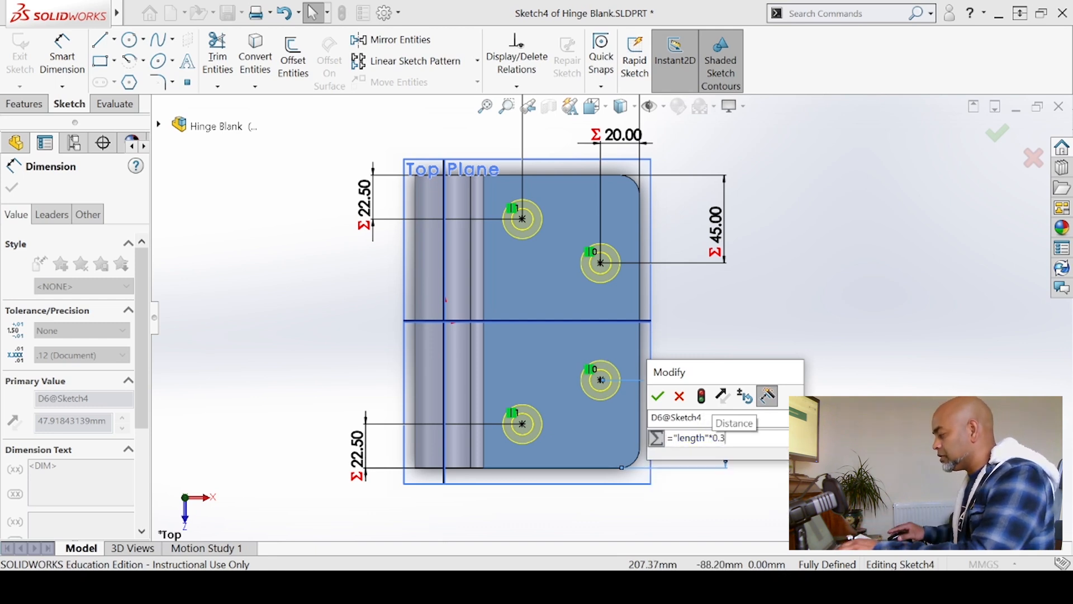
left_click(657, 396)
Finish dimensioning the hole positions and accept the M10 countersunk hole feature.
key("d")
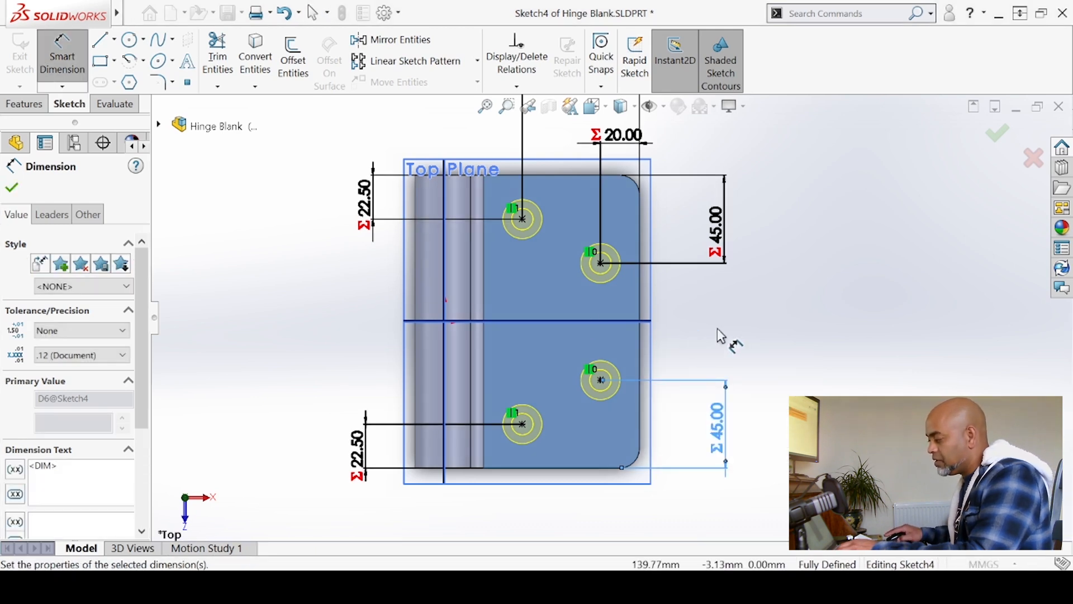
left_click(12, 190)
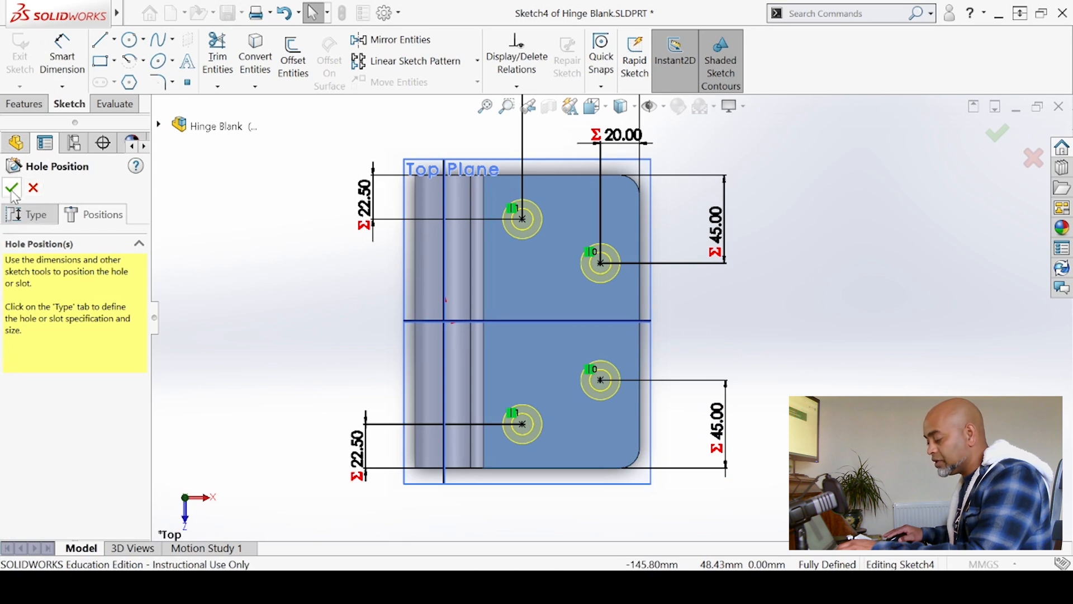
left_click(12, 190)
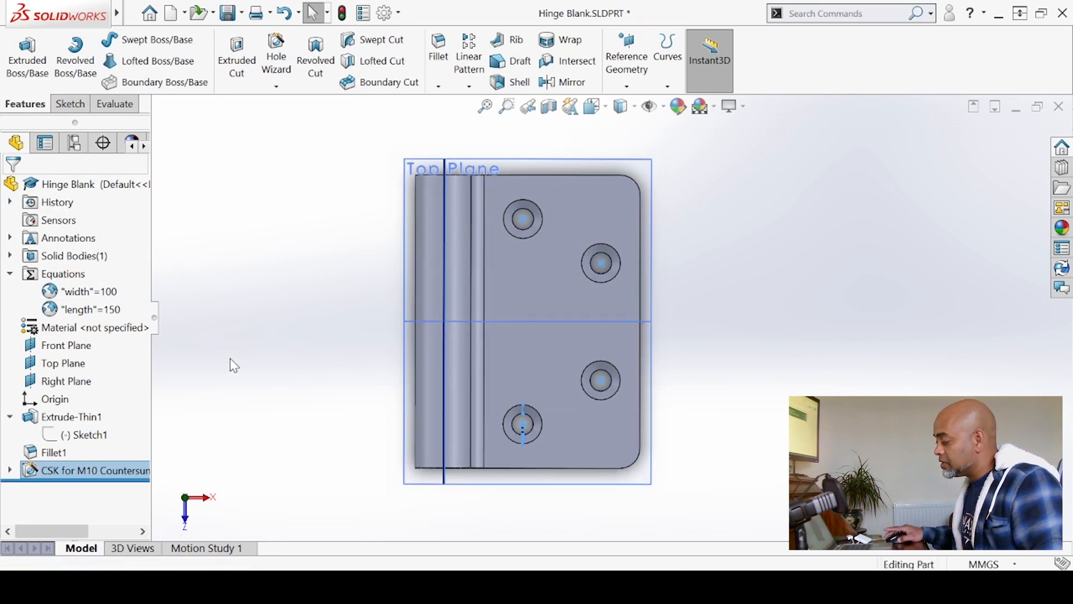
Turn on the display of annotations and feature dimensions for the hinge blank in a trimetric view.
right_click_drag(229, 366, 321, 206)
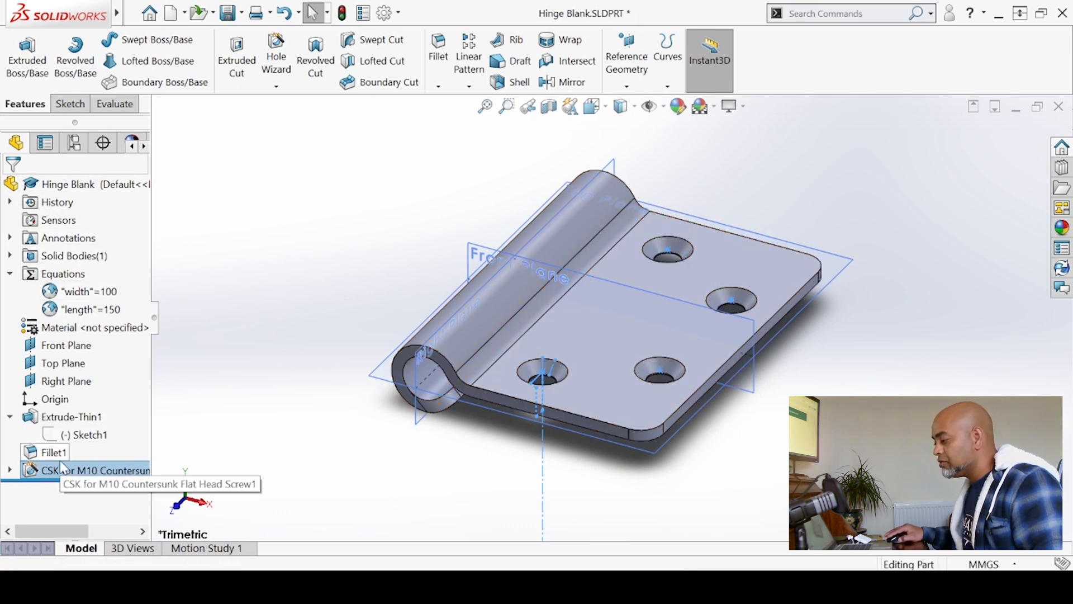
left_click(51, 243)
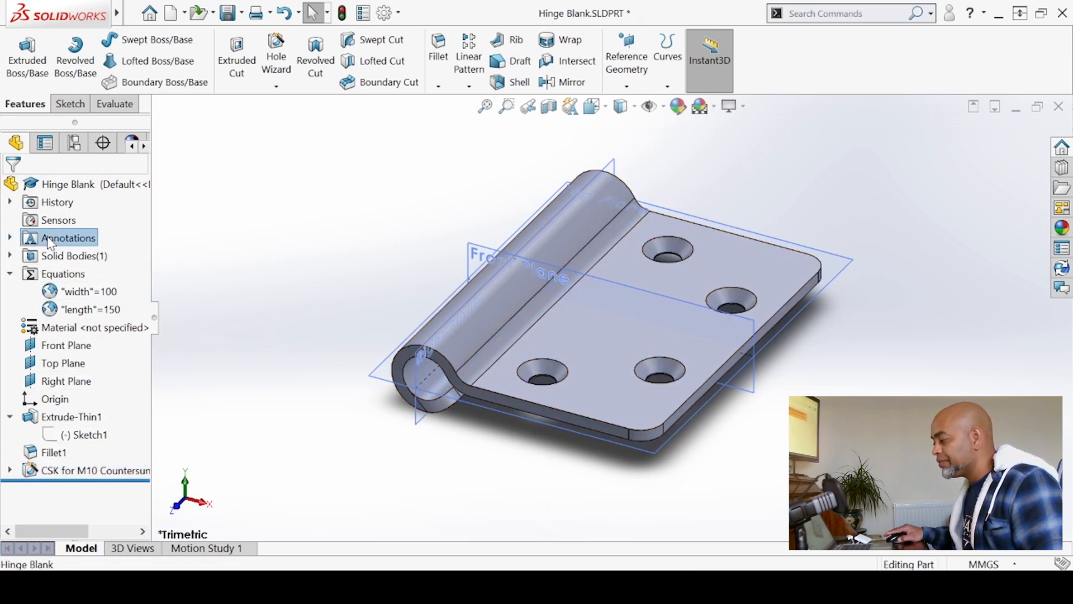
right_click(48, 237)
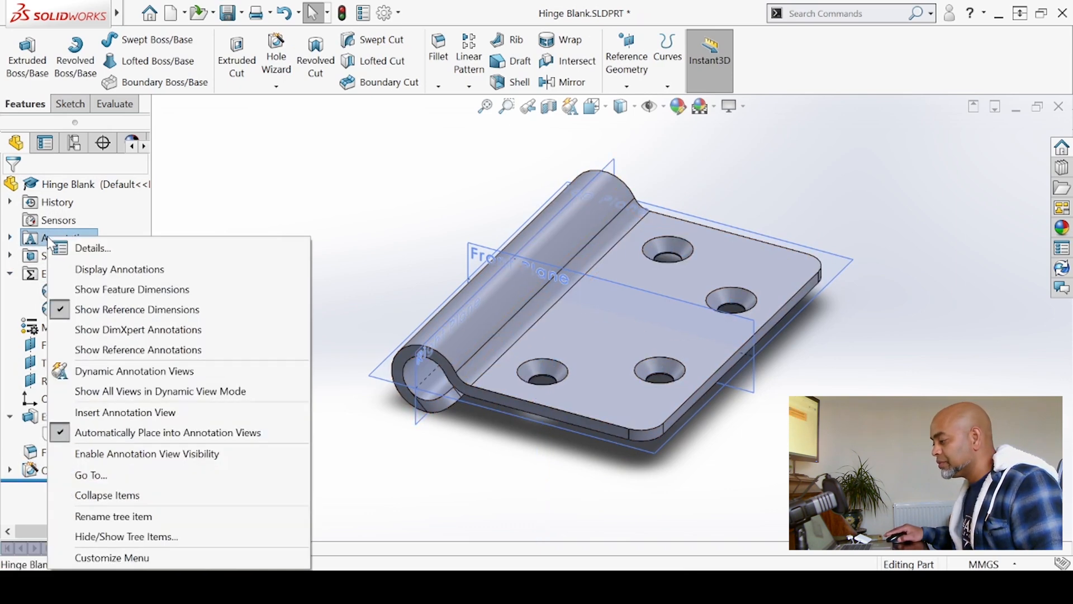
left_click(100, 269)
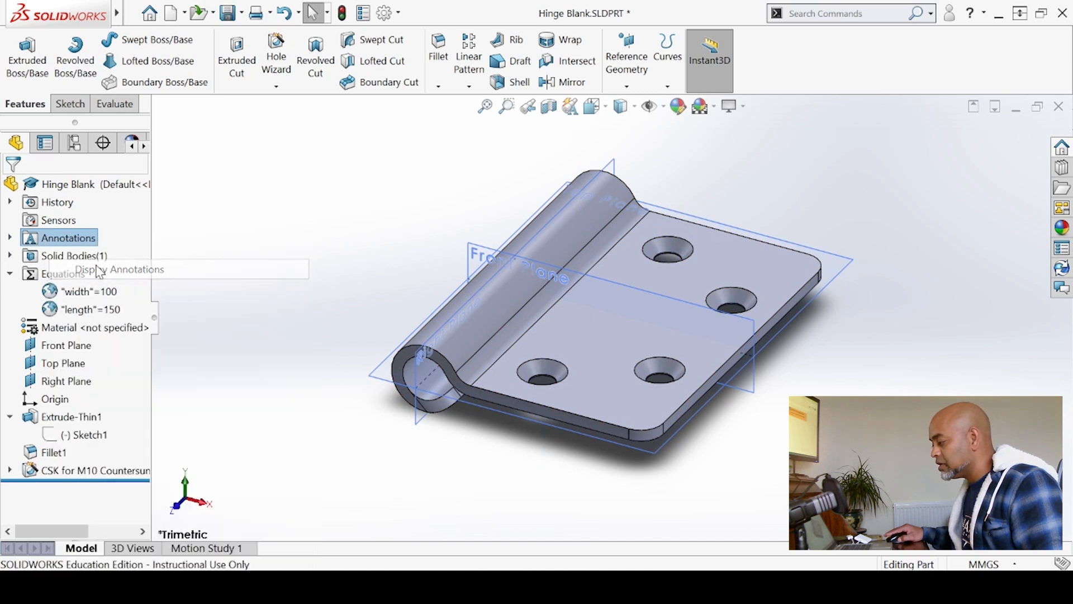
right_click(76, 240)
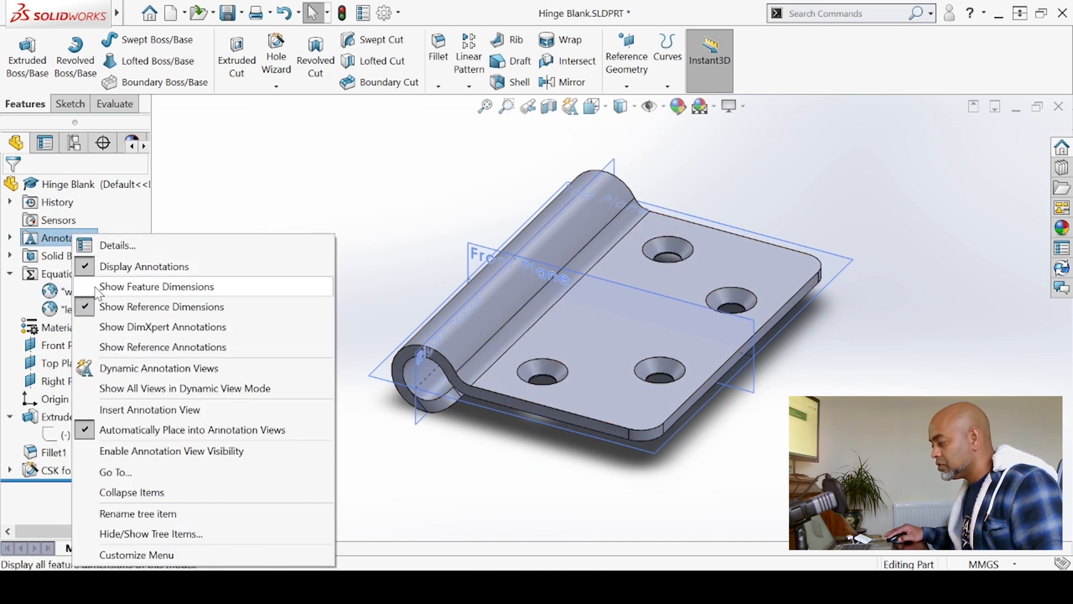
left_click(99, 287)
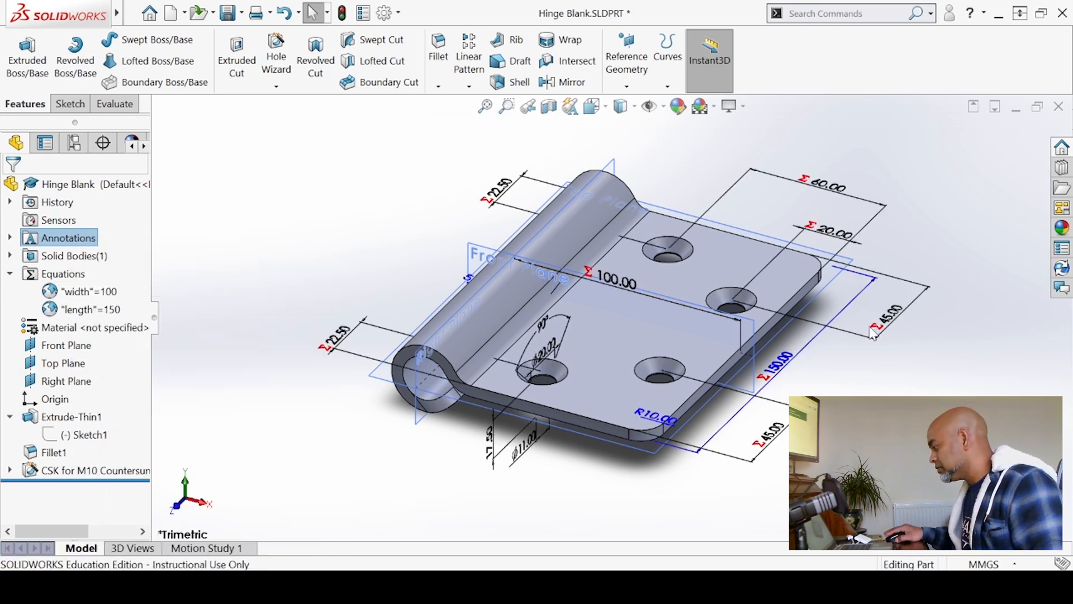
scroll(790, 268, "down", 3)
scroll(518, 371, "up", 2)
scroll(377, 404, "up", 2)
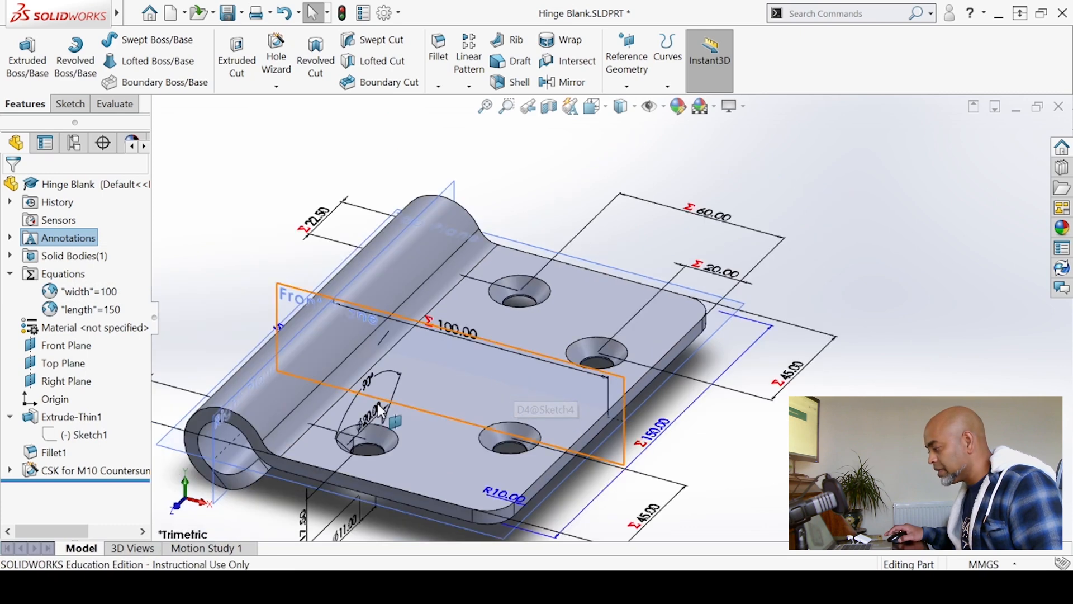
scroll(391, 404, "up", 3)
scroll(401, 403, "down", 3)
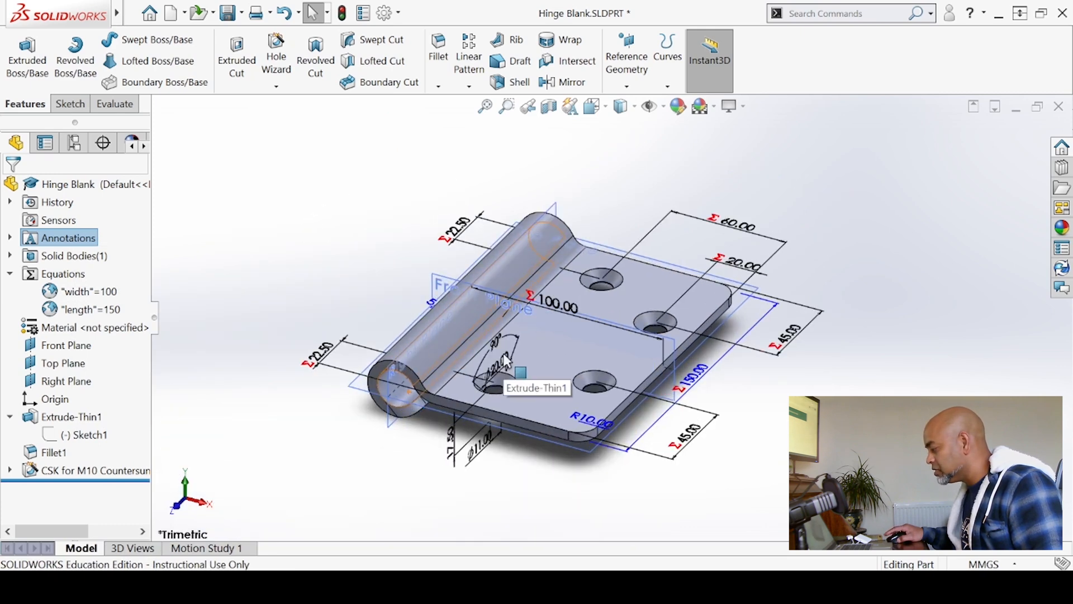
scroll(486, 366, "down", 2)
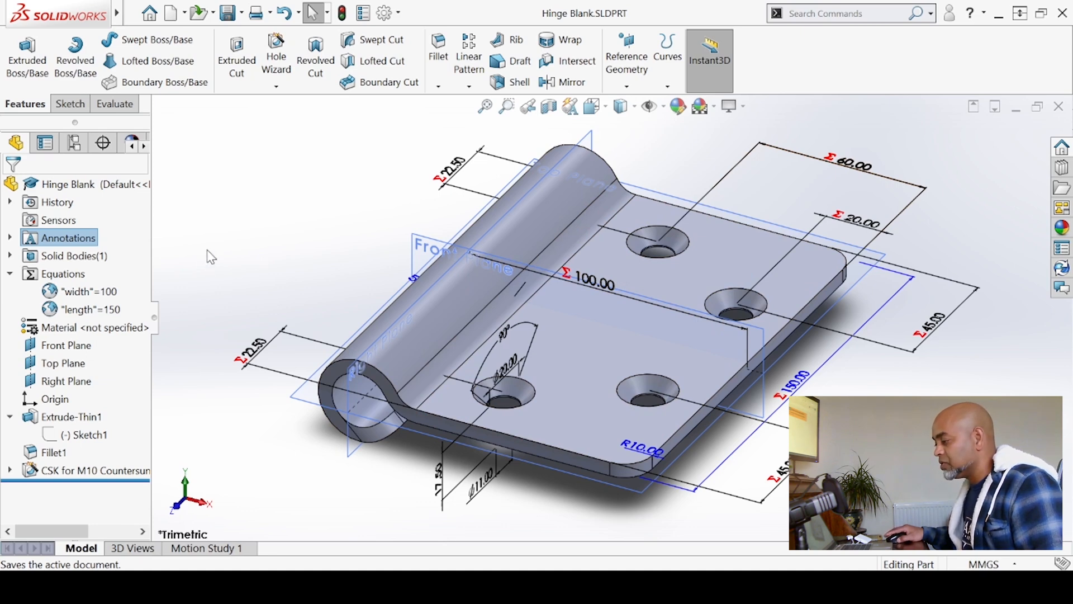
Open the equations manager and set the global variable "width" to 150.
right_click(85, 273)
left_click(89, 285)
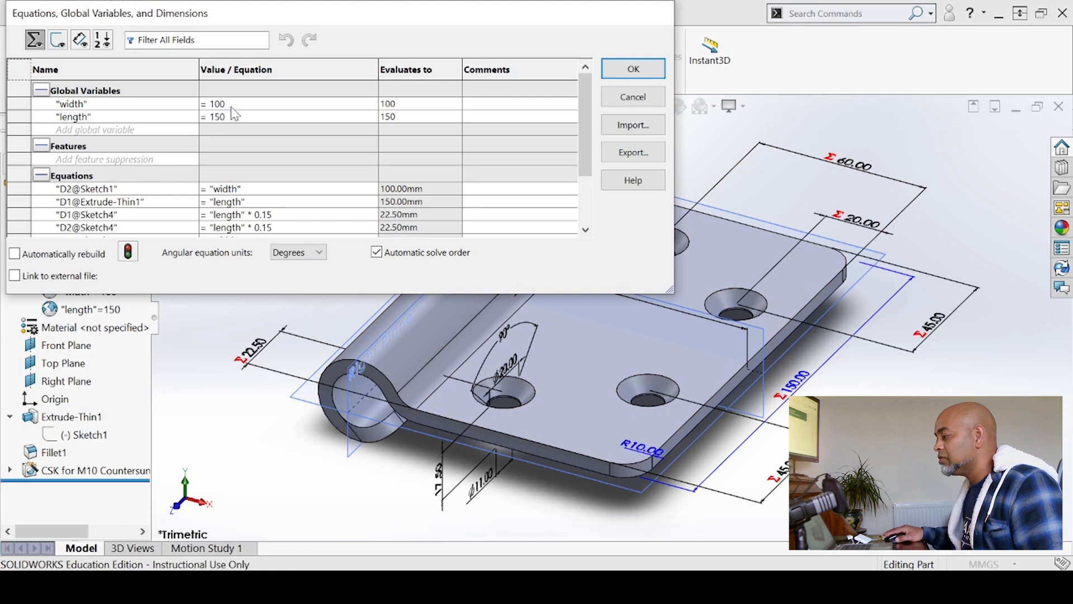
key("BackSpace")
key("BackSpace")
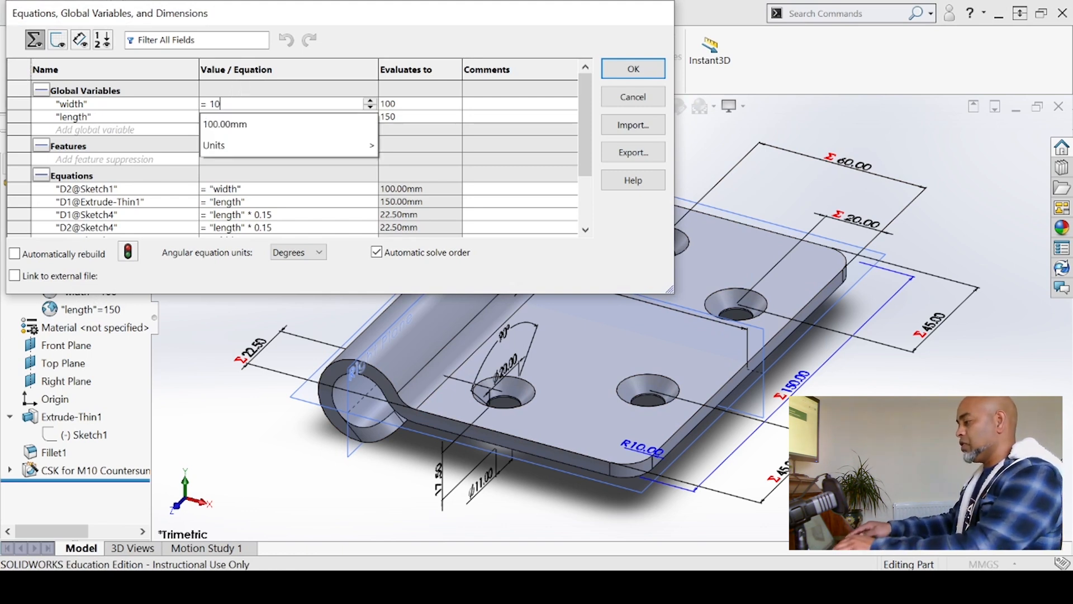
type("50")
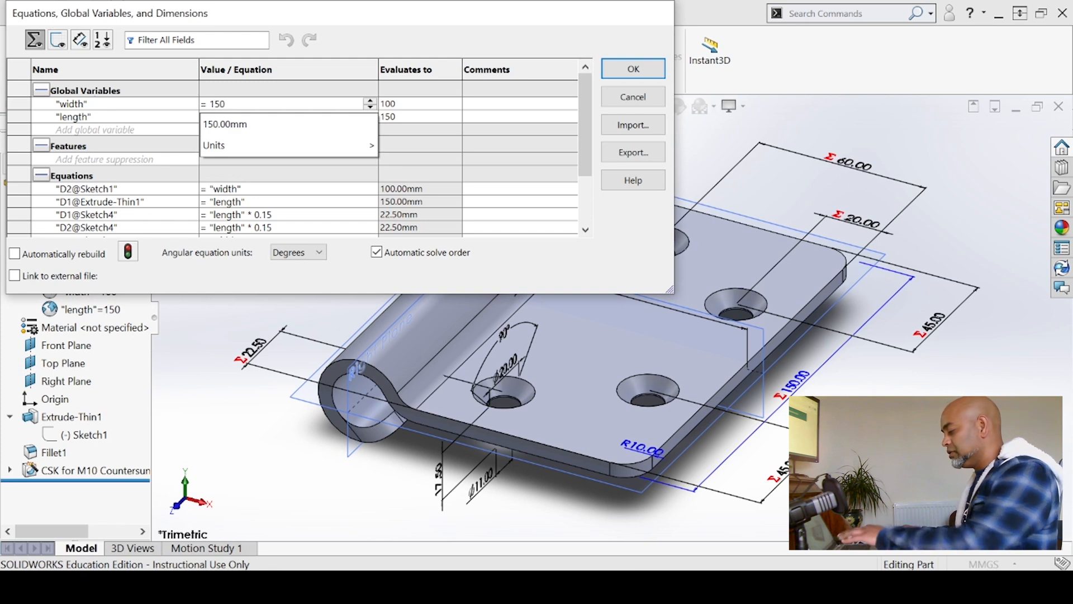
key("Return")
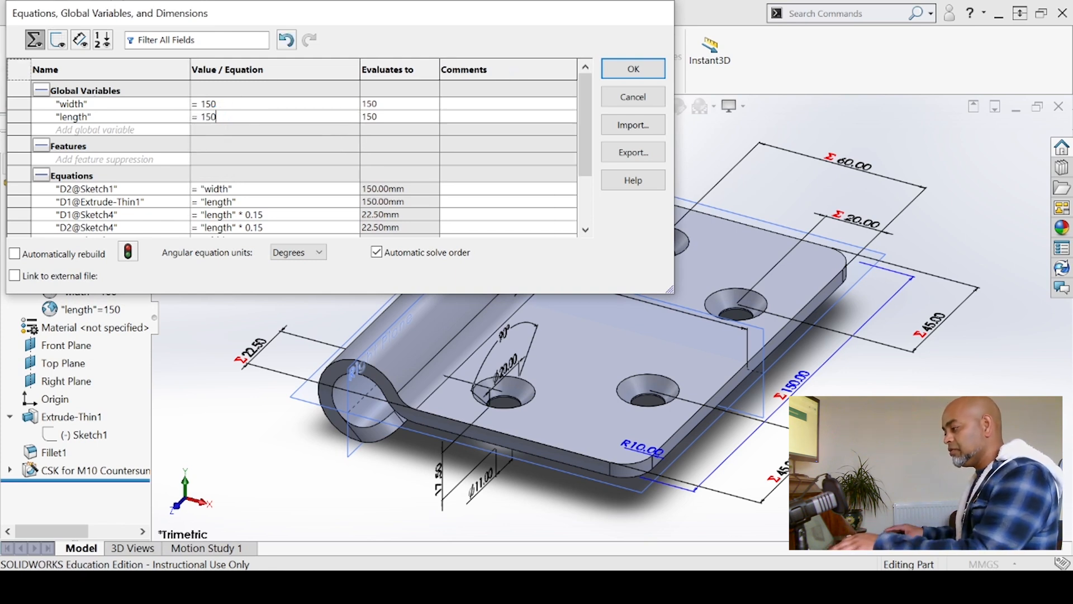
Set the global variable "length" to 250 and apply the equation changes to the model.
left_click(237, 116)
key("BackSpace")
key("BackSpace")
key("BackSpace")
type("250")
key("Return")
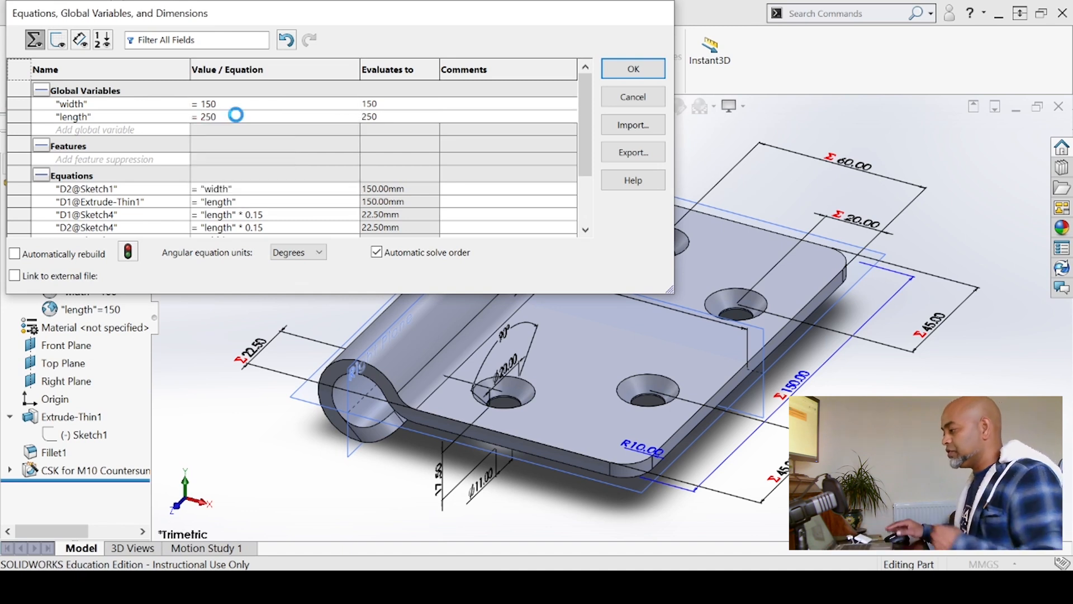
left_click(630, 71)
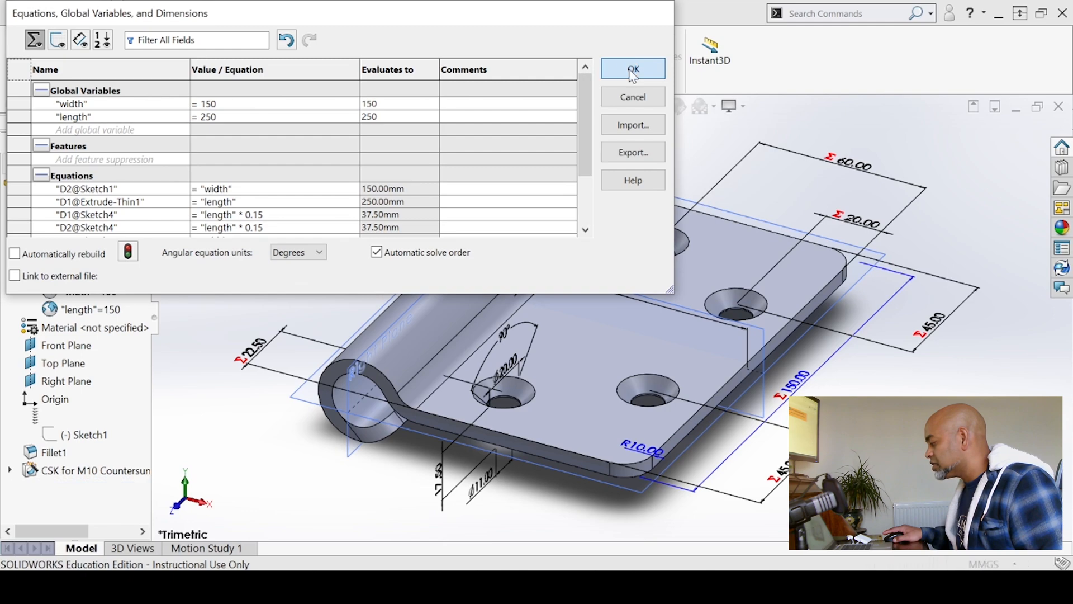
Examine the hinge blank's displayed dimensions and the four countersunk hole positions from several angles.
scroll(794, 328, "up", 3)
middle_click_drag(793, 330, 767, 330)
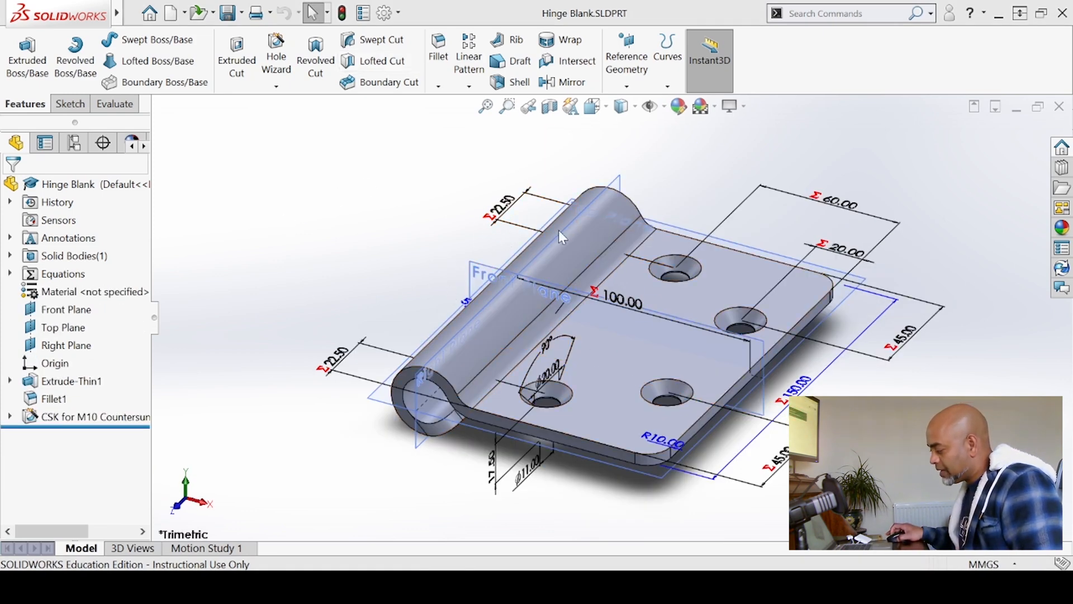
middle_click_drag(570, 268, 528, 369)
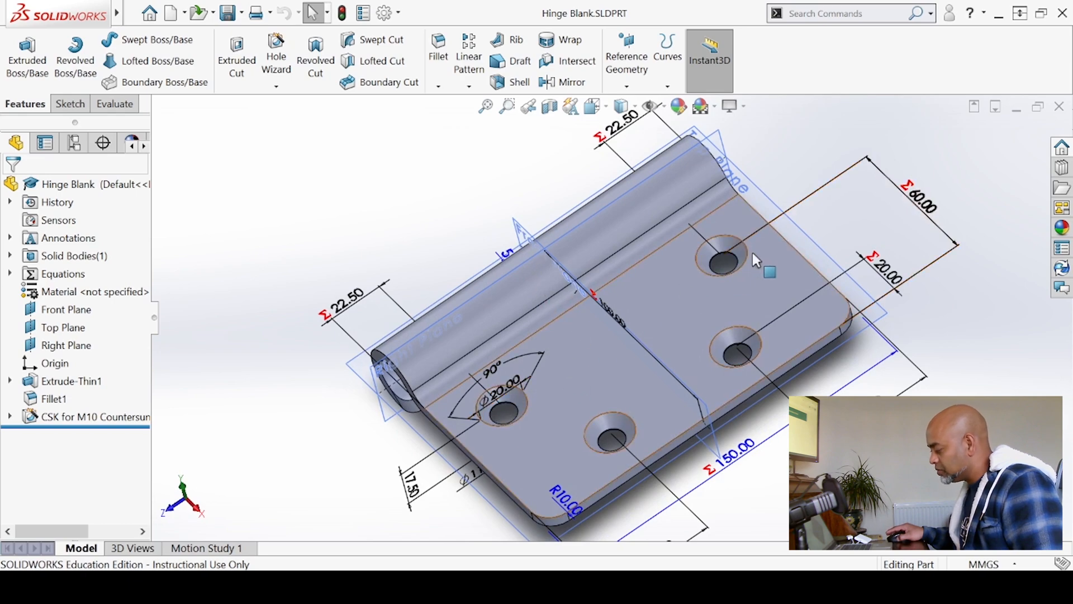
middle_click_drag(539, 330, 605, 313)
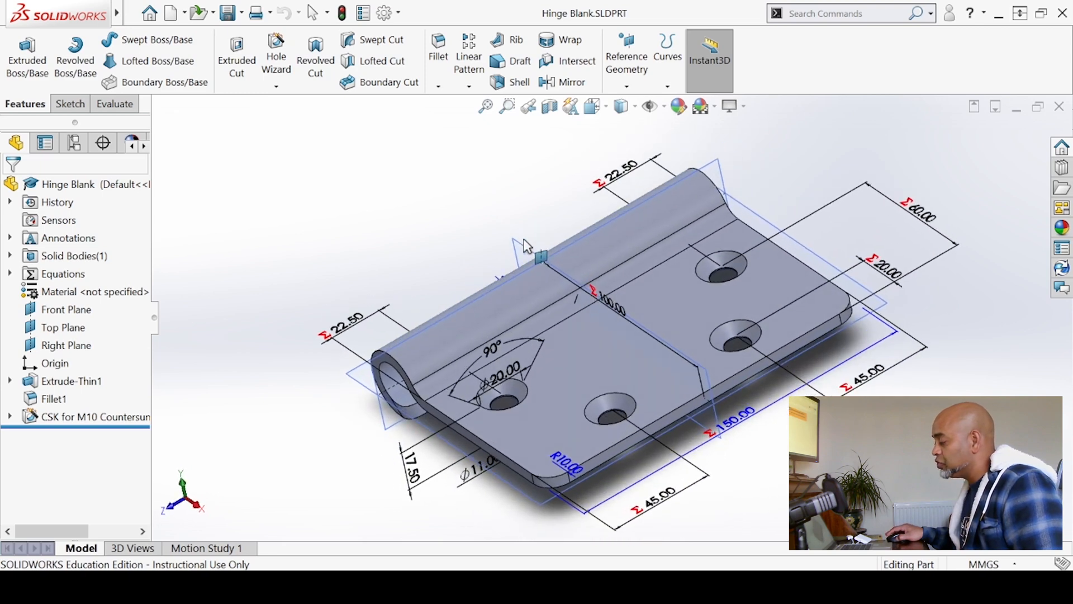
scroll(557, 247, "down", 2)
scroll(578, 319, "up", 2)
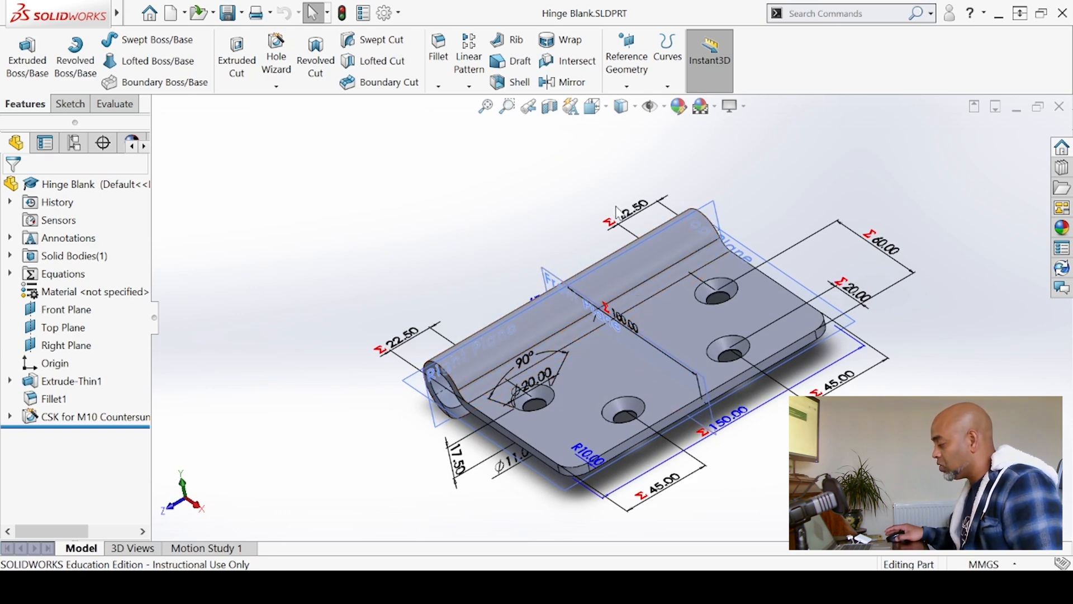
mouse_move(560, 258)
middle_mouse_down()
mouse_move(582, 184)
mouse_move(563, 241)
middle_mouse_up()
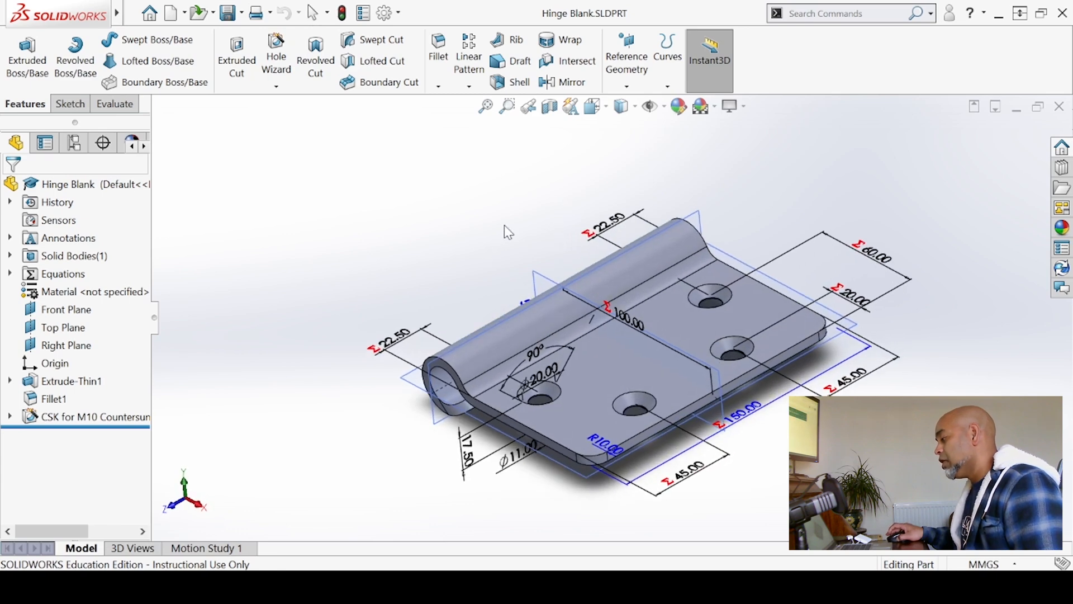
middle_click_drag(434, 274, 452, 296)
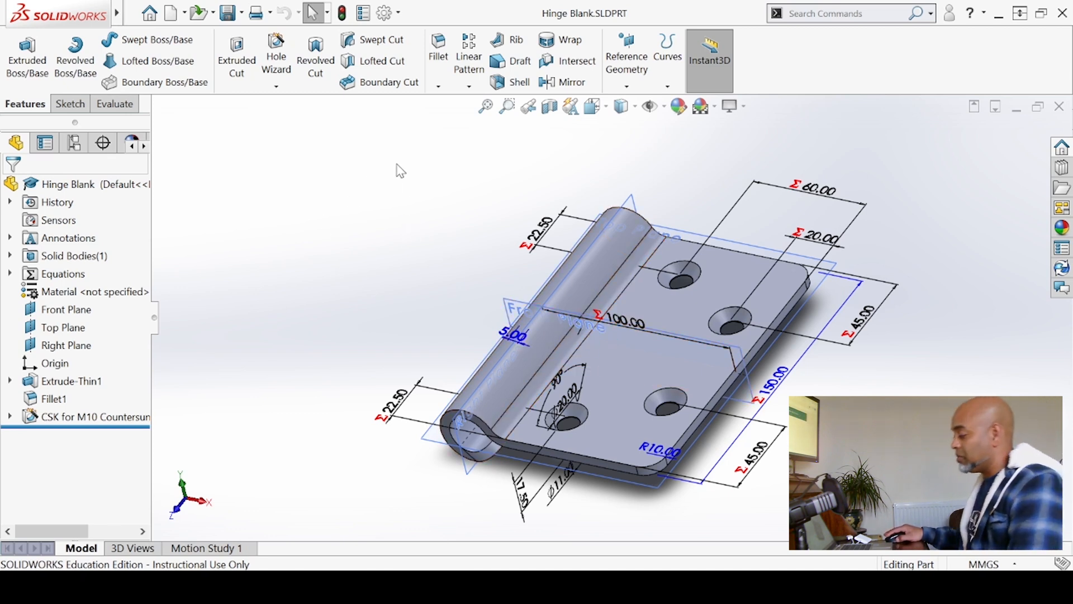
Create a reference plane offset 40 mm from the Right Plane, flipped to the side away from the hinge leaf.
left_click(627, 64)
left_click(641, 108)
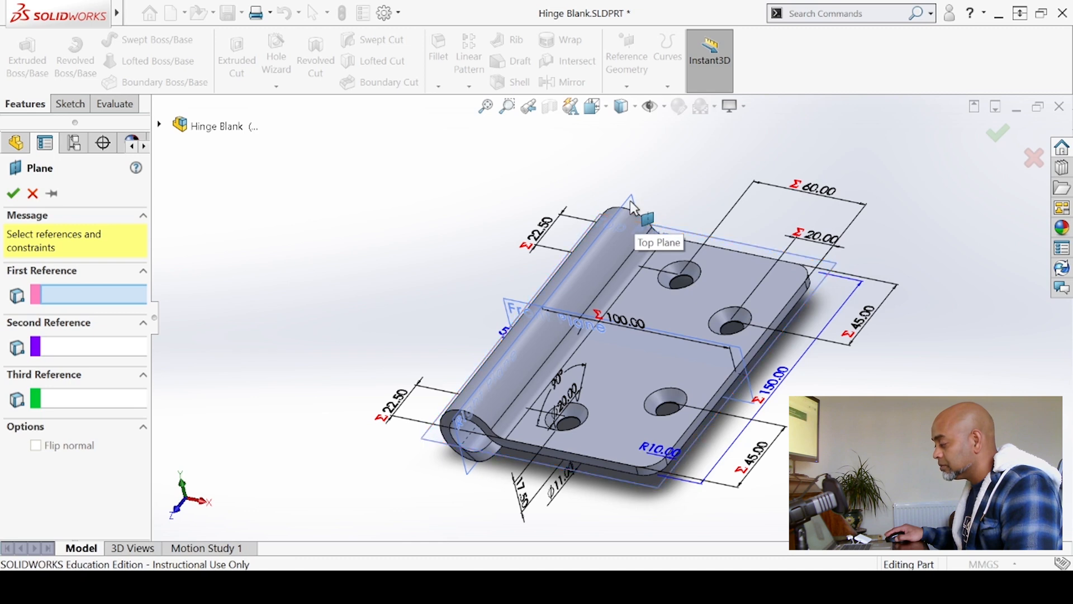
scroll(633, 209, "down", 3)
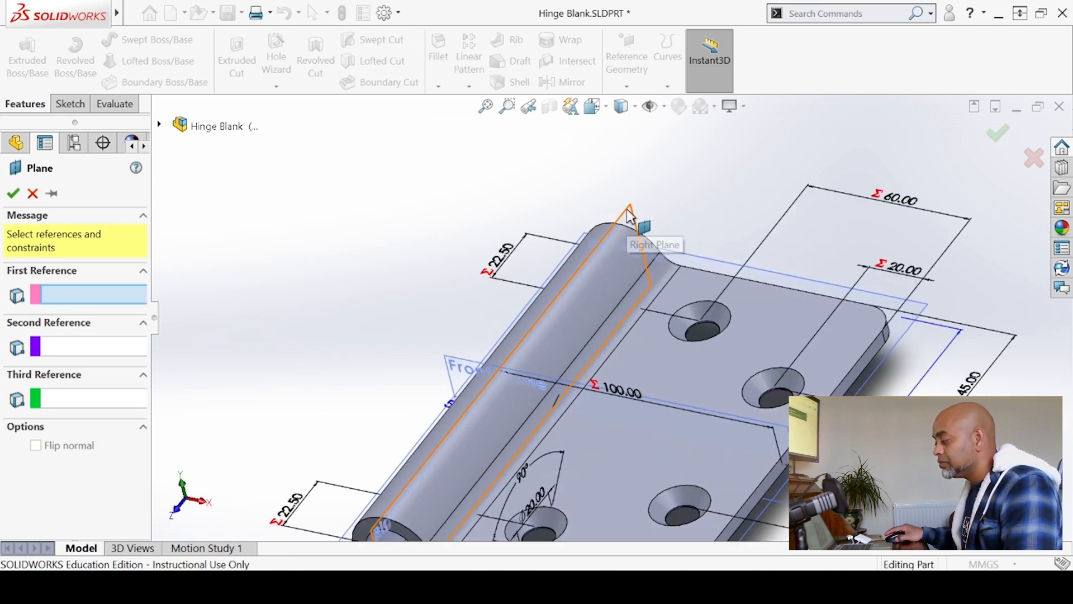
left_click(461, 246)
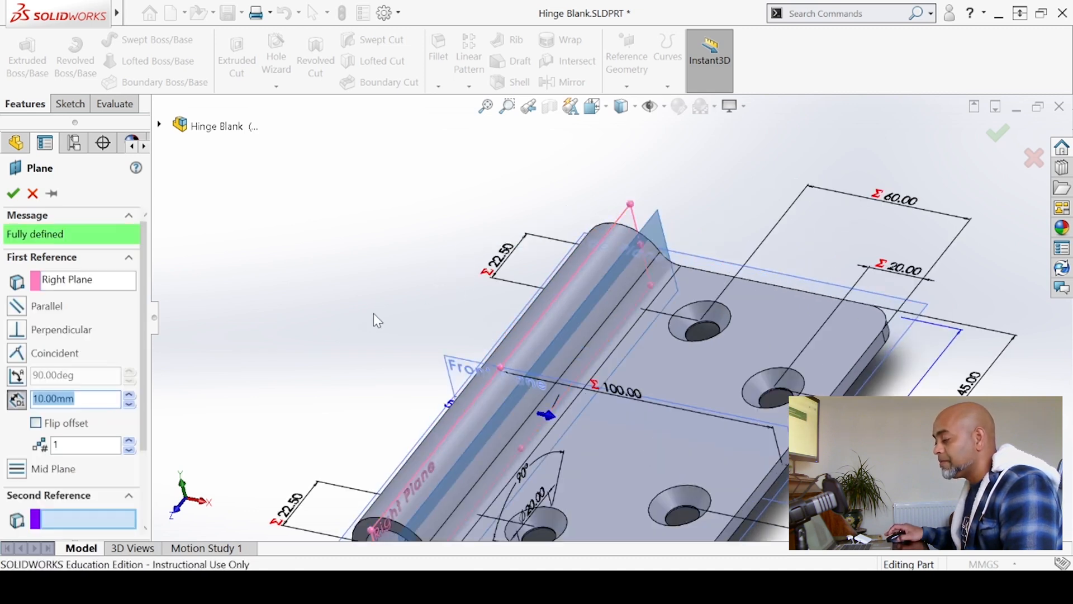
left_click(39, 425)
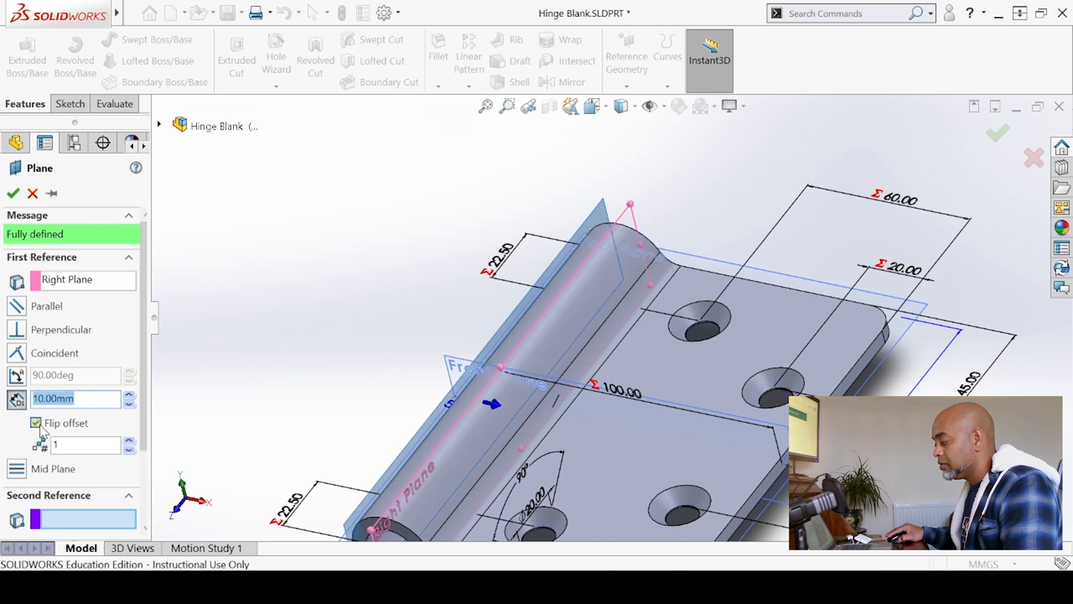
left_click(130, 395)
left_click(130, 395)
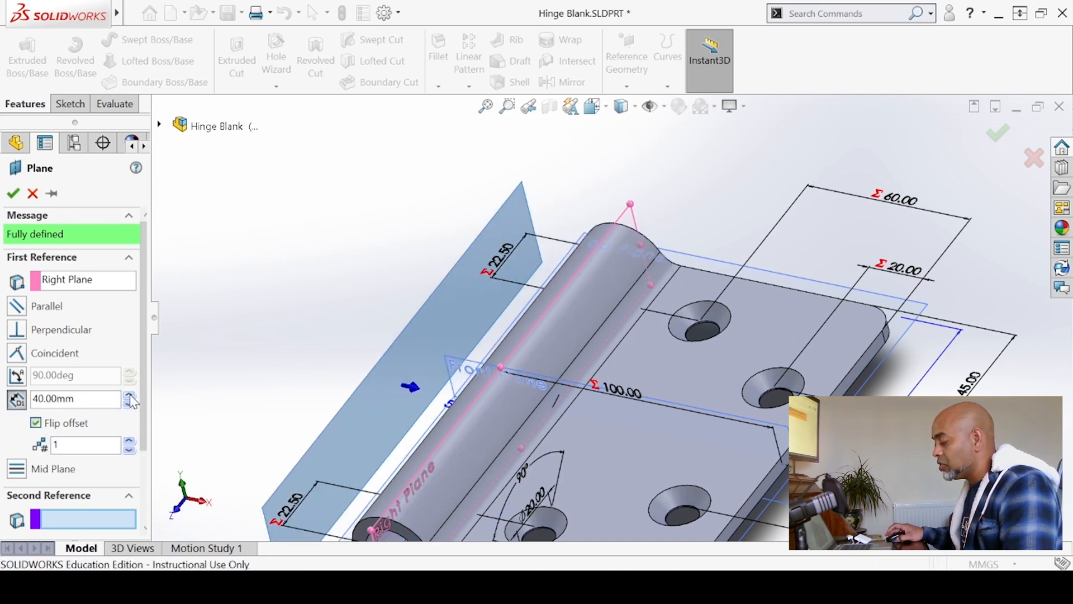
scroll(342, 292, "up", 2)
middle_click_drag(381, 285, 374, 348)
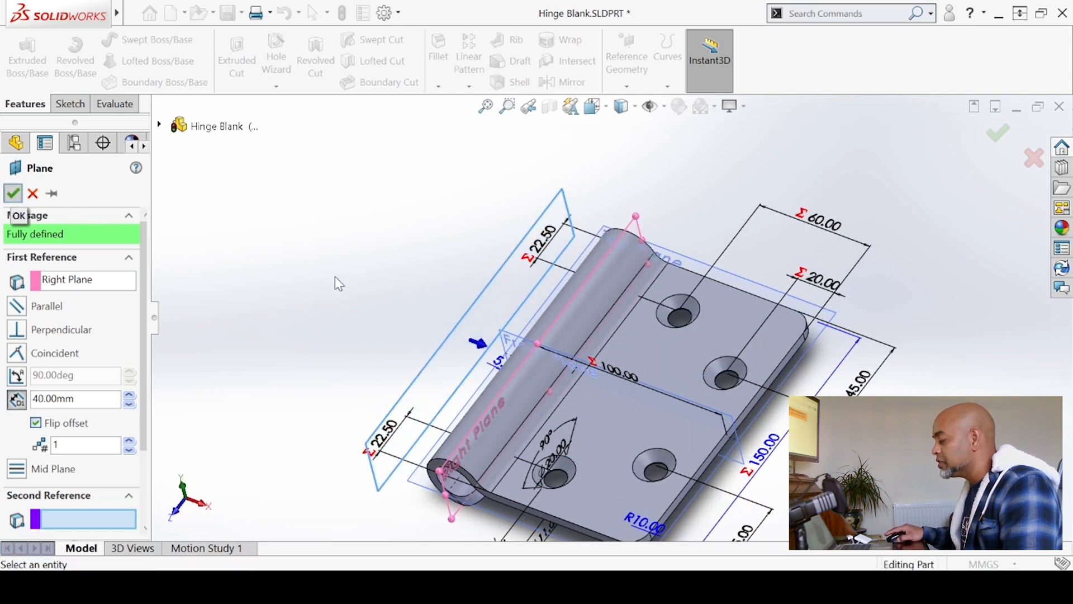
right_click(367, 274)
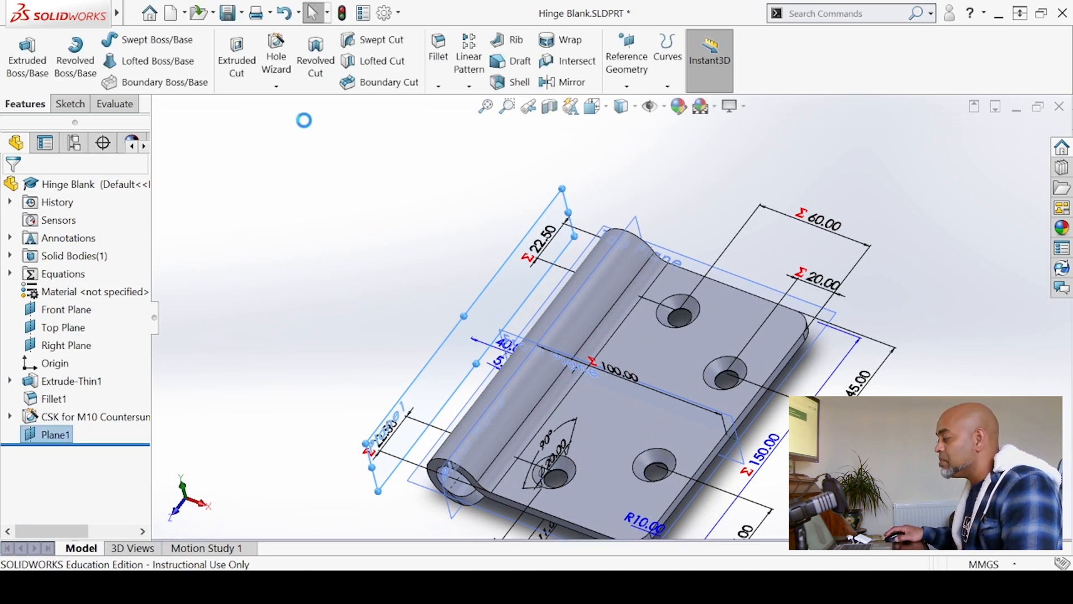
Mirror the hinge blank's solid body about the new offset plane with Merge solids turned off.
left_click(469, 87)
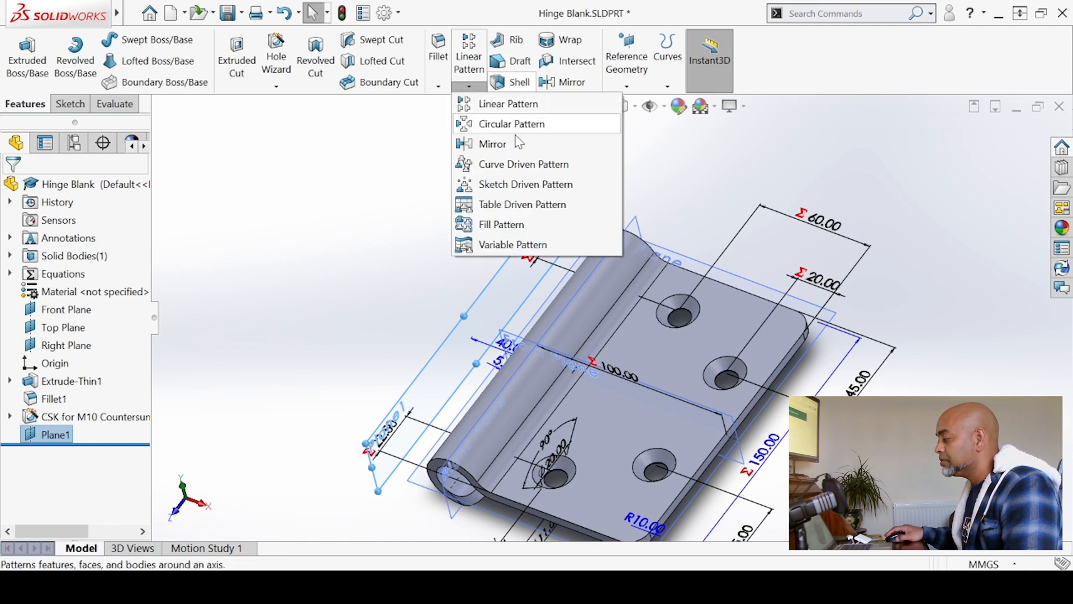
left_click(513, 146)
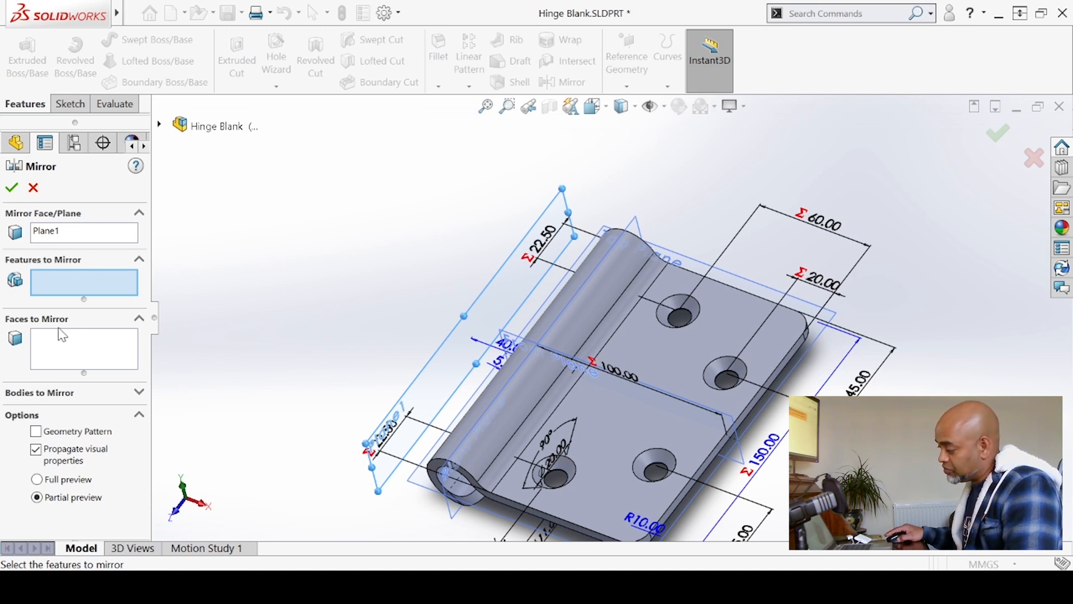
left_click(74, 395)
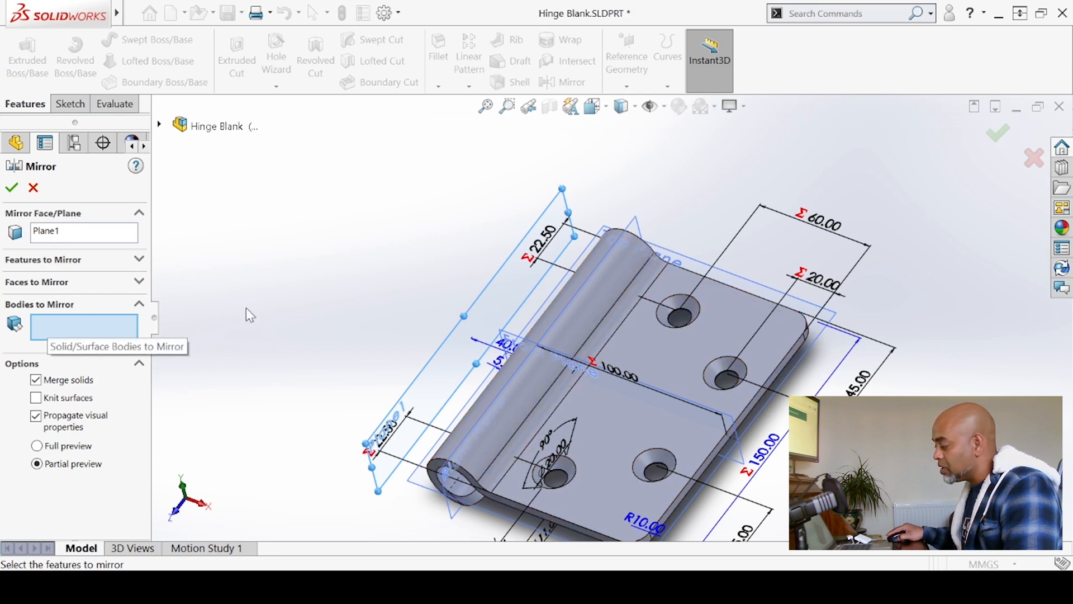
left_click(653, 351)
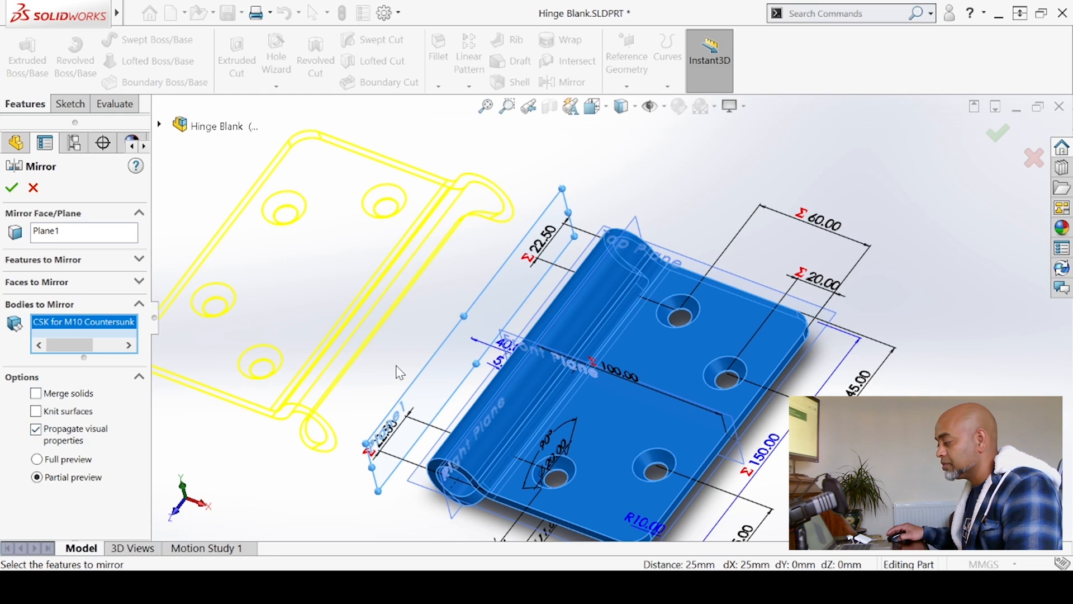
scroll(271, 330, "up", 3)
left_click(12, 189)
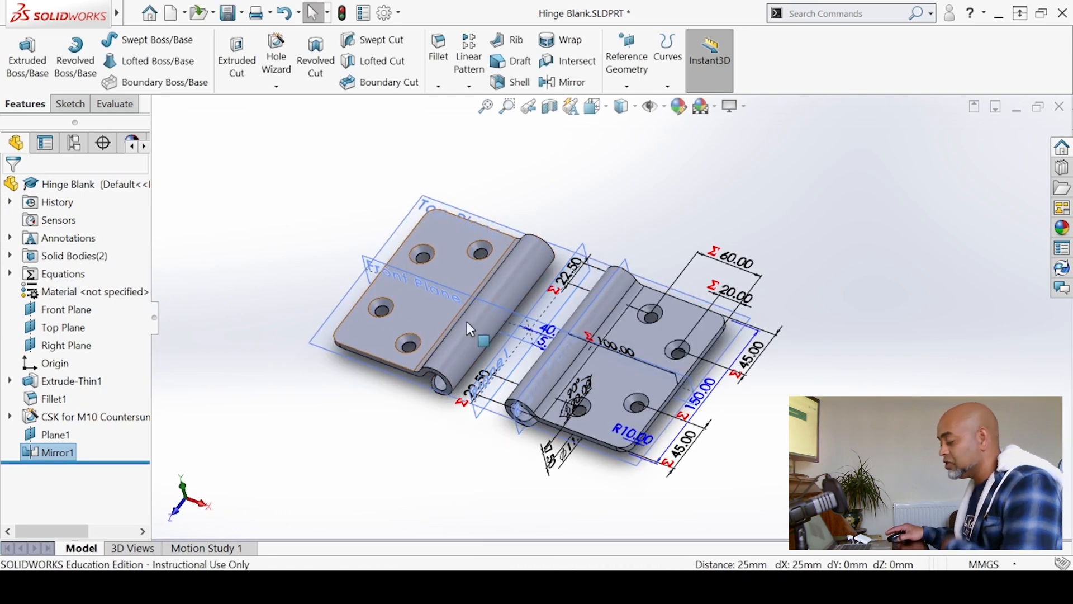
Examine the original and mirrored hinge leaves and their entries among the part's solid bodies.
scroll(444, 274, "down", 1)
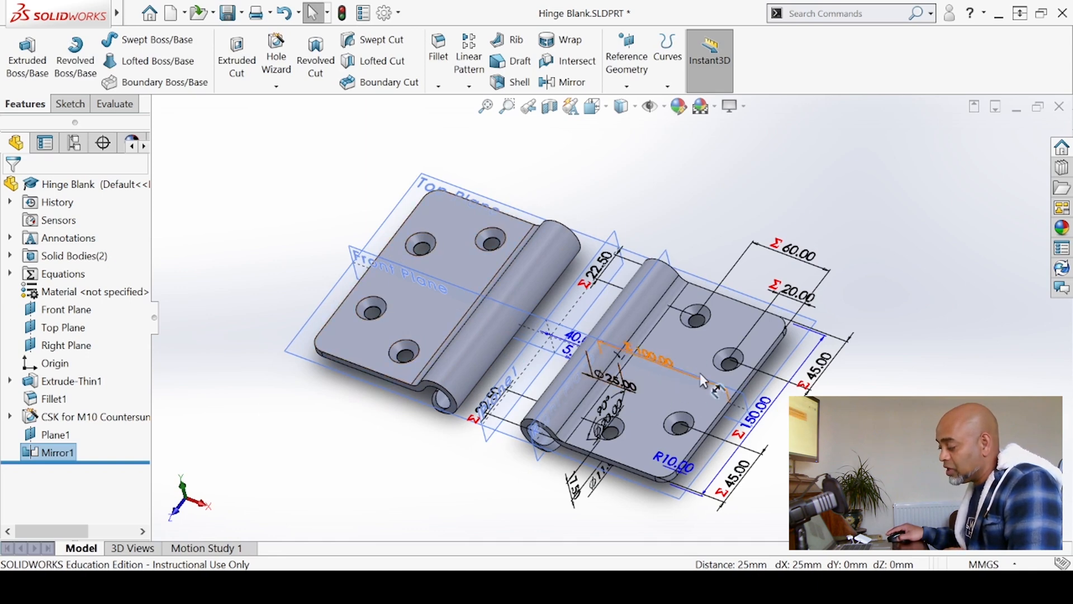
scroll(431, 333, "down", 1)
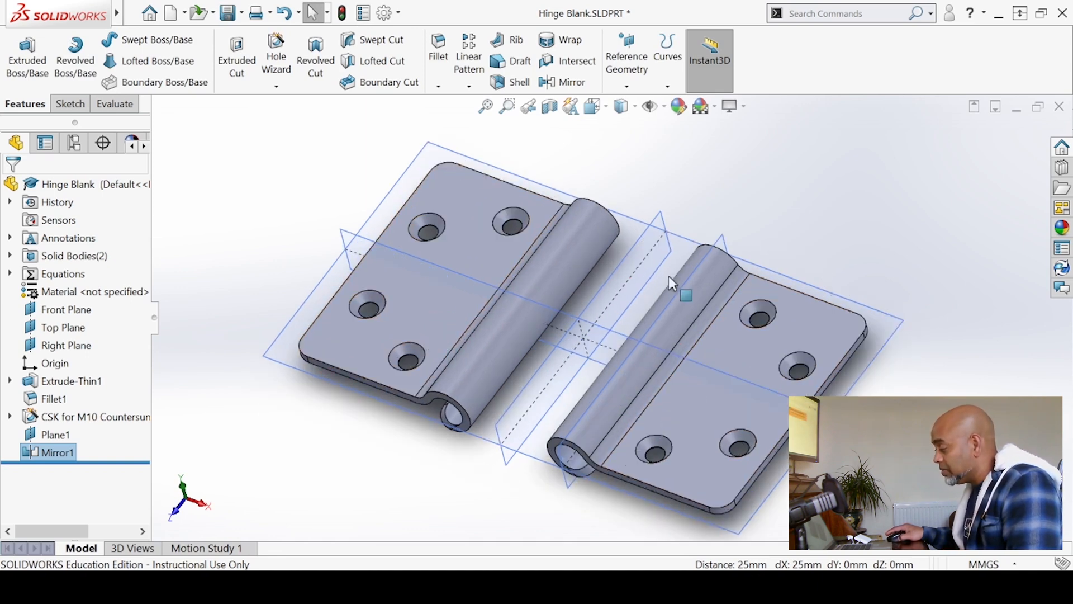
mouse_move(614, 371)
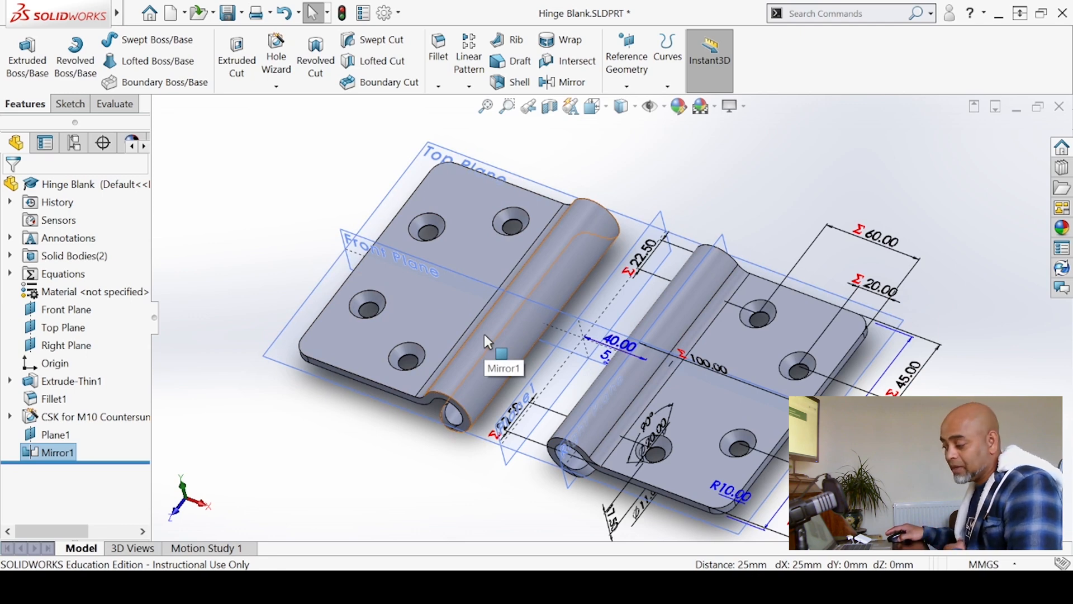
left_click(9, 256)
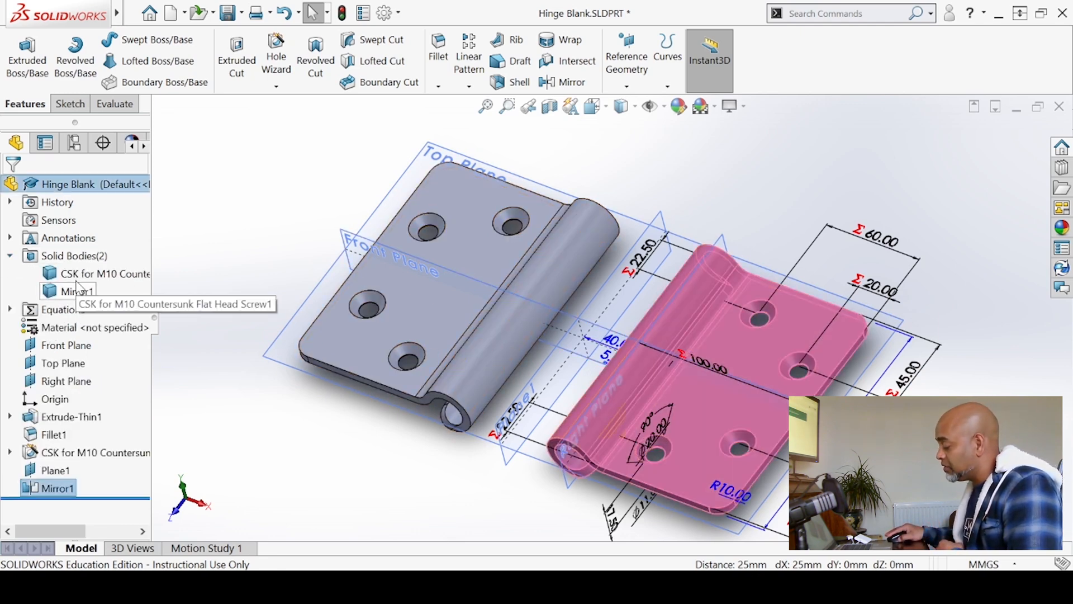
left_click(293, 466)
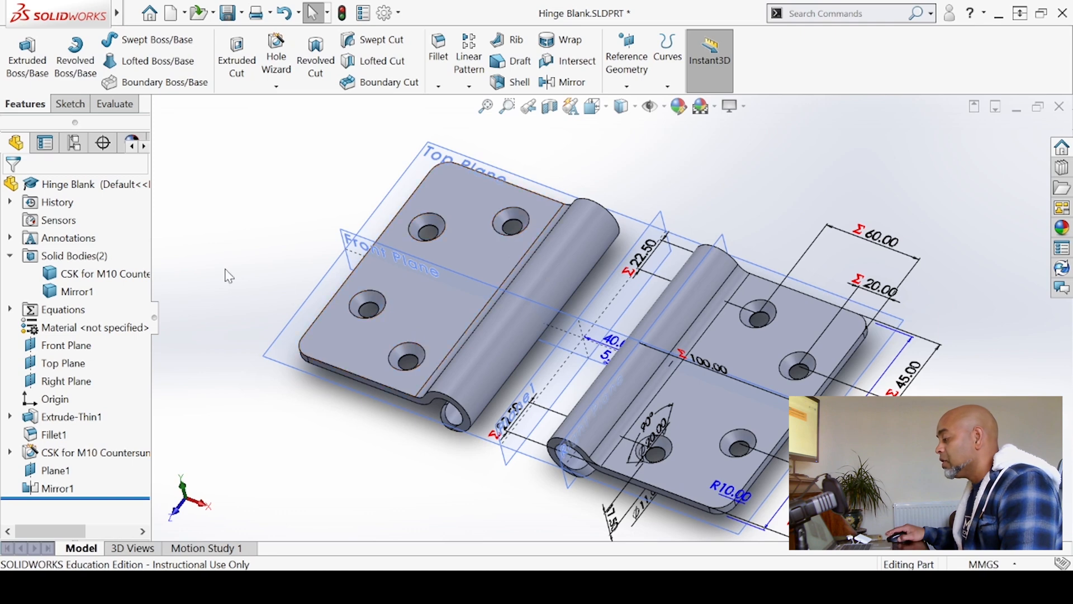
scroll(655, 356, "down", 4)
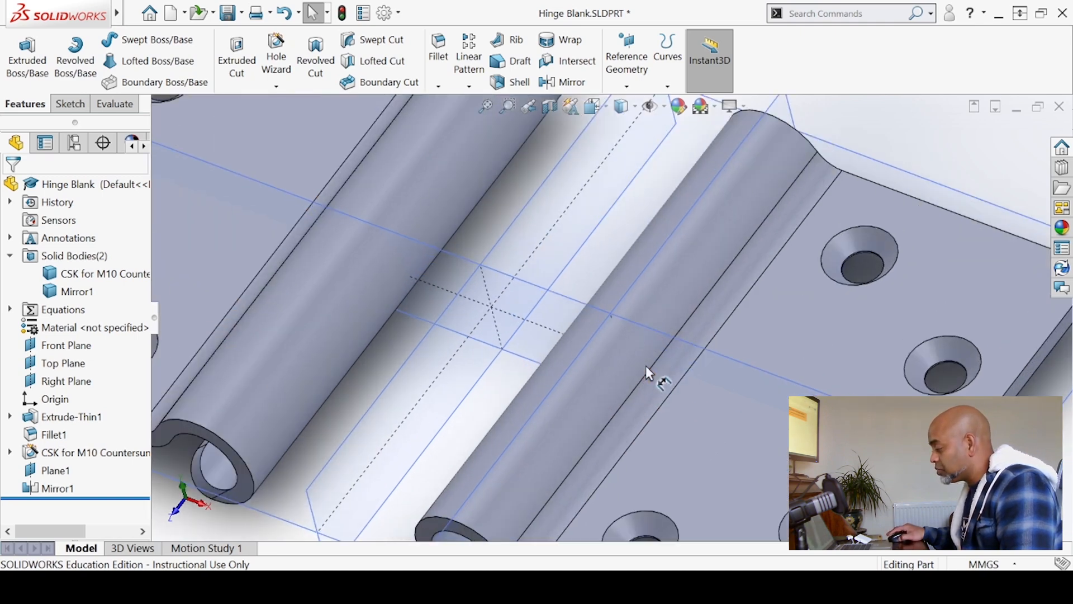
scroll(634, 247, "up", 2)
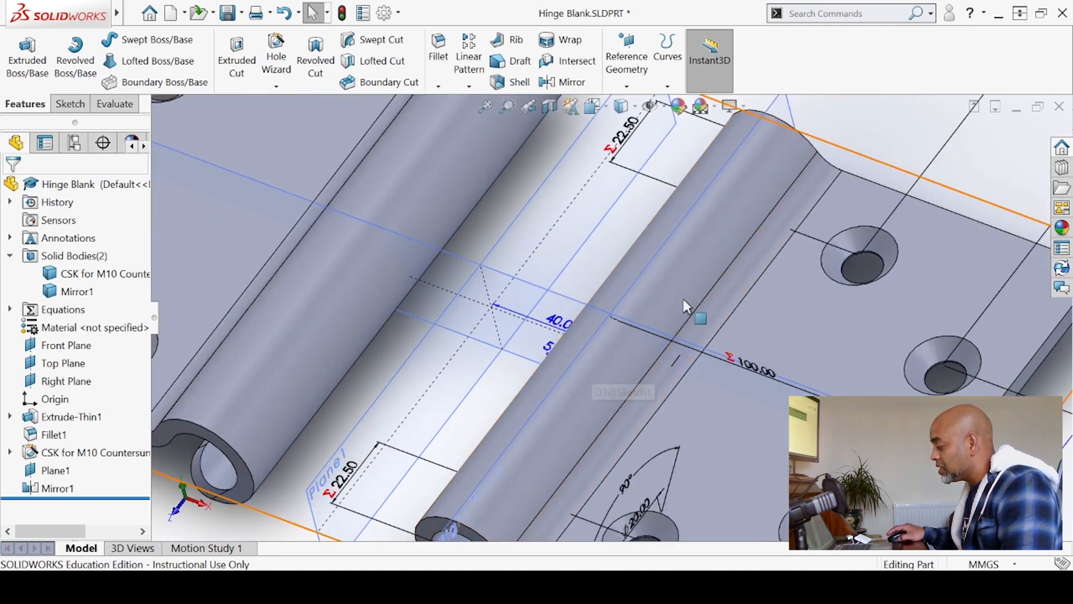
scroll(571, 353, "up", 2)
scroll(637, 291, "up", 1)
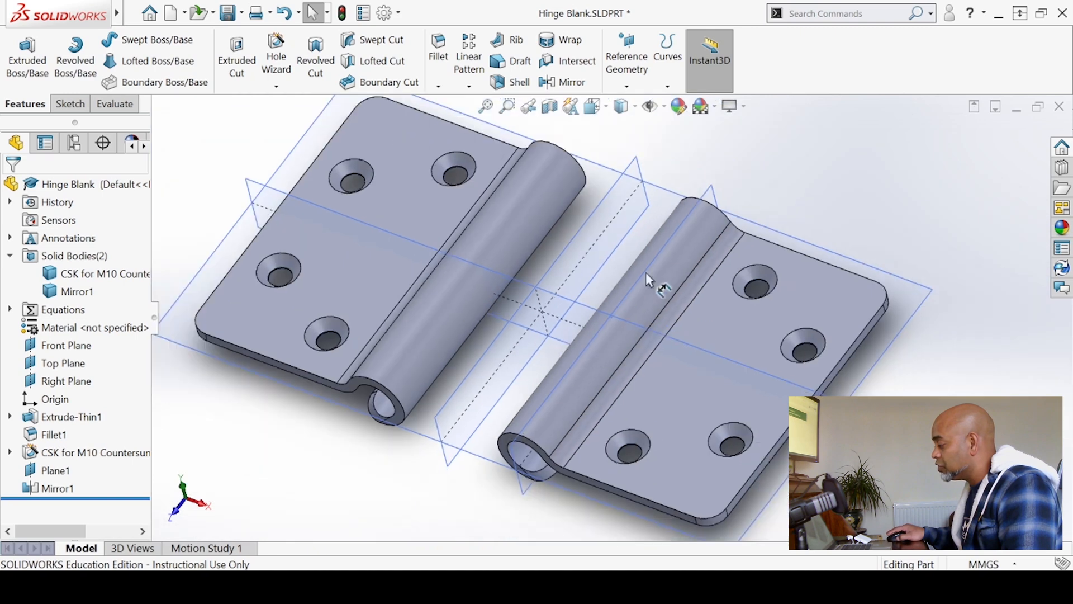
Start a new sketch on the Top Plane and orient the view normal to it.
left_click(784, 236)
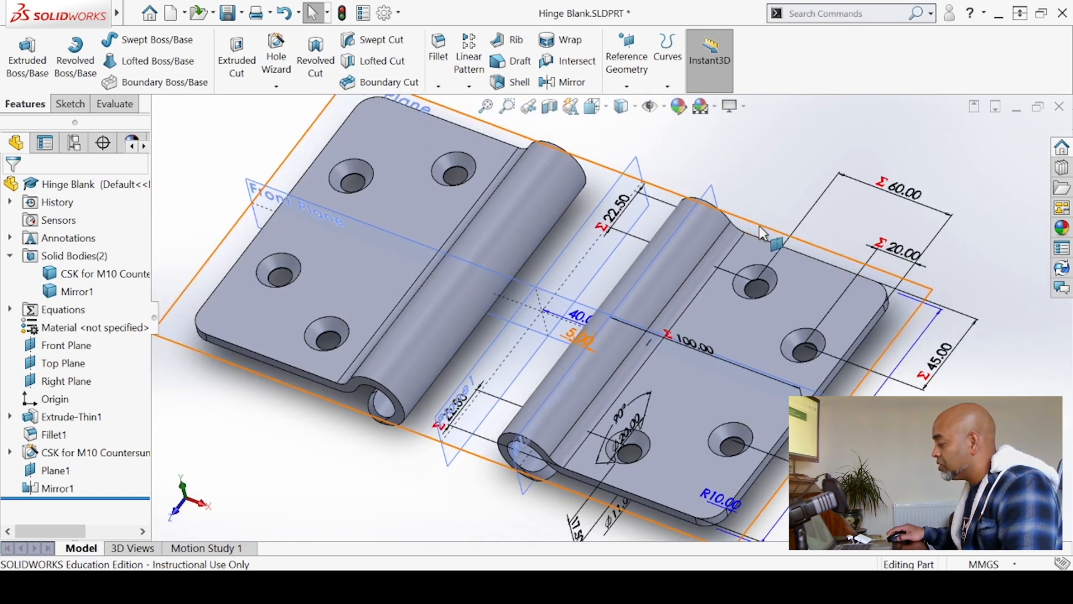
left_click(761, 226)
left_click(819, 198)
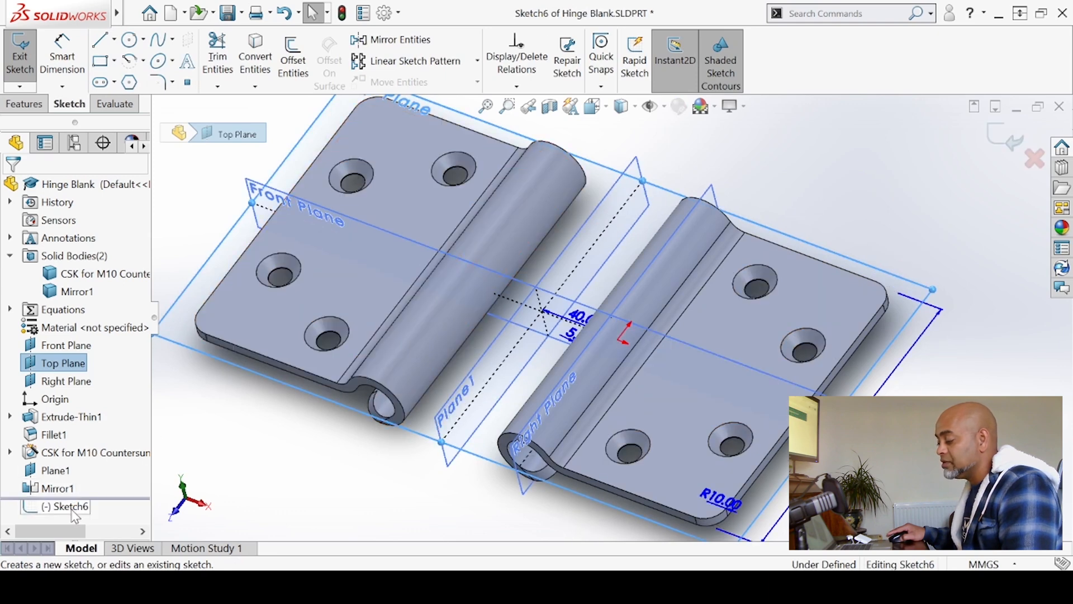
right_click(72, 511)
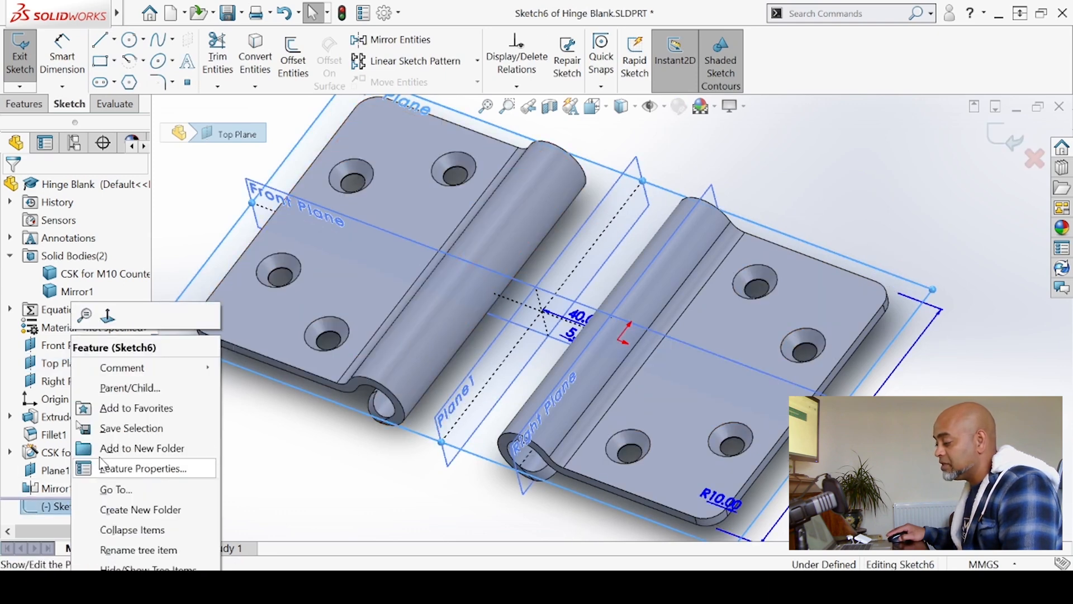
left_click(108, 315)
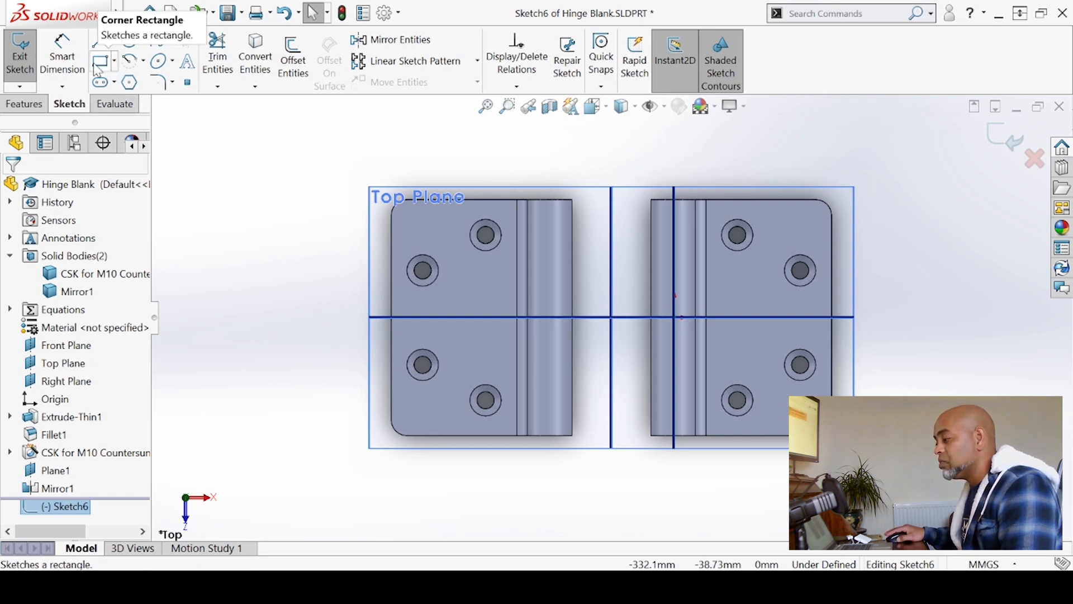
Sketch a center rectangle about 63 mm high, centred where the offset plane crosses the Front Plane, with its corner on the barrel's inner leaf edge.
left_click(100, 62)
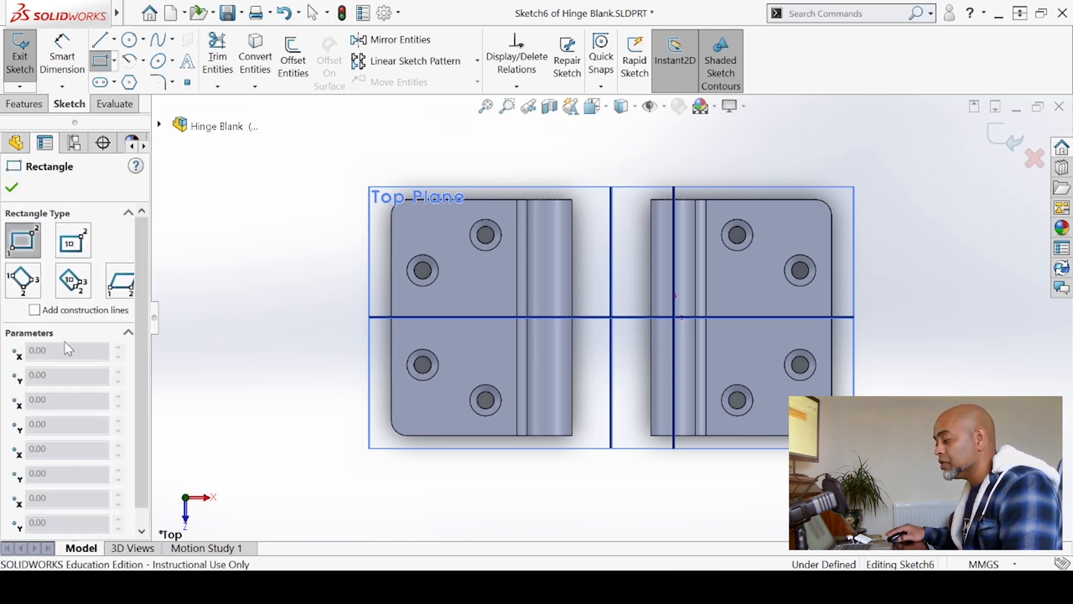
left_click(70, 249)
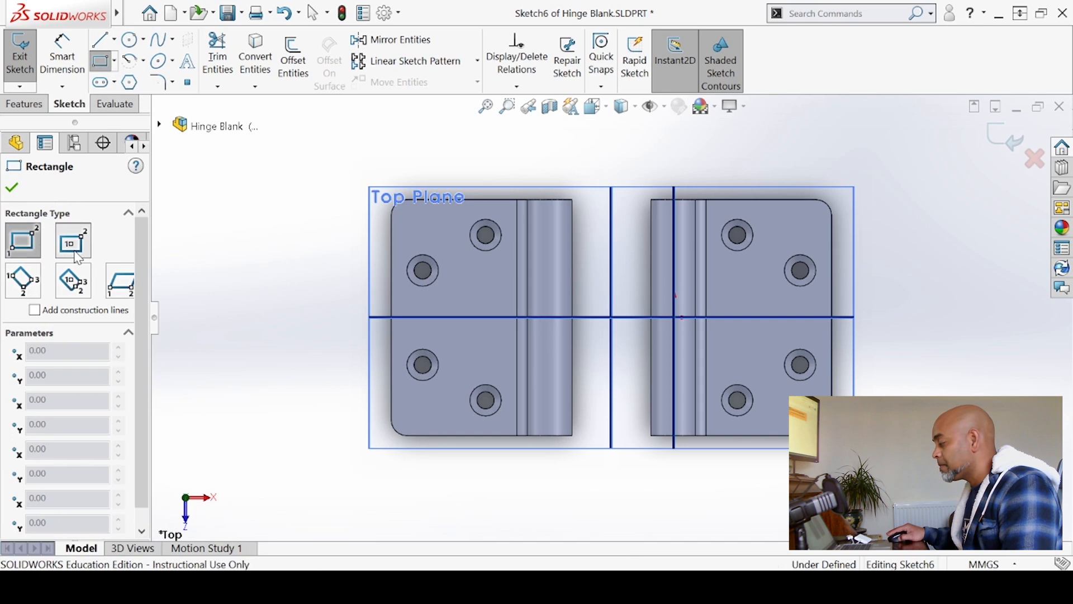
left_click(612, 318)
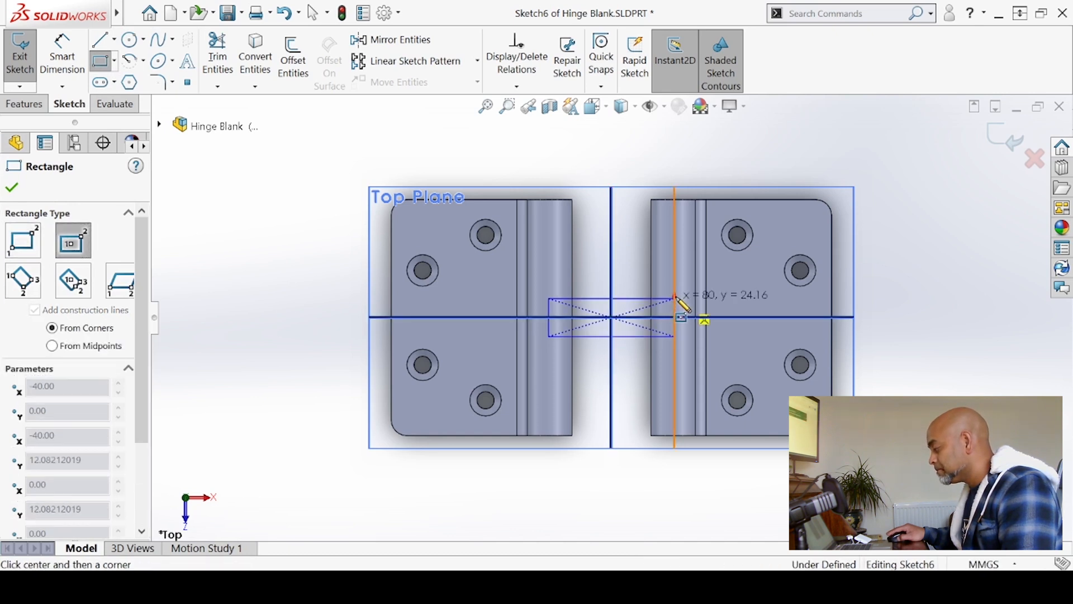
left_click(706, 268)
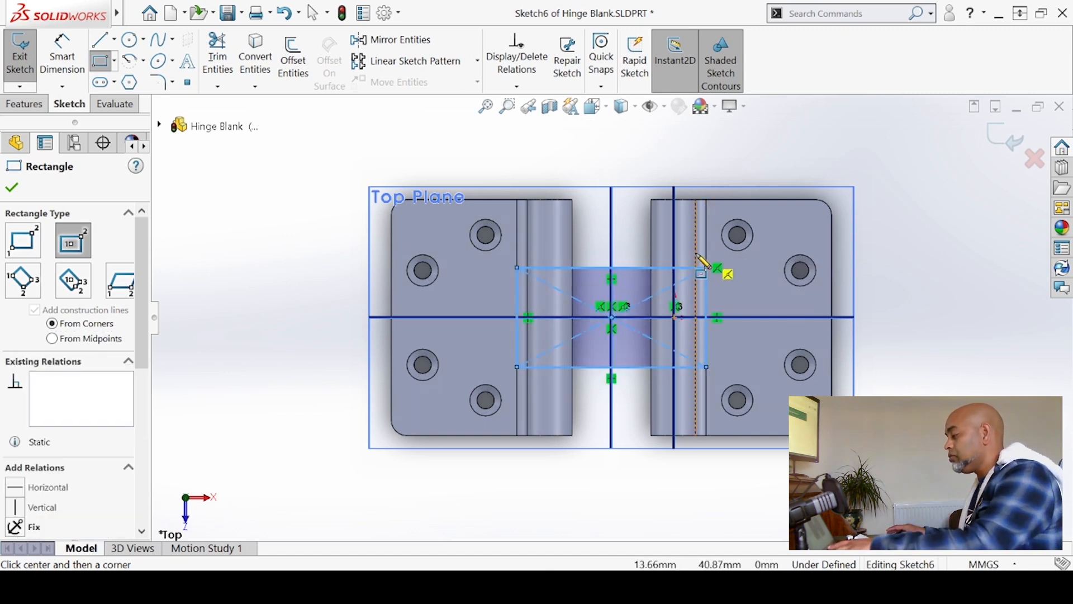
key("Escape")
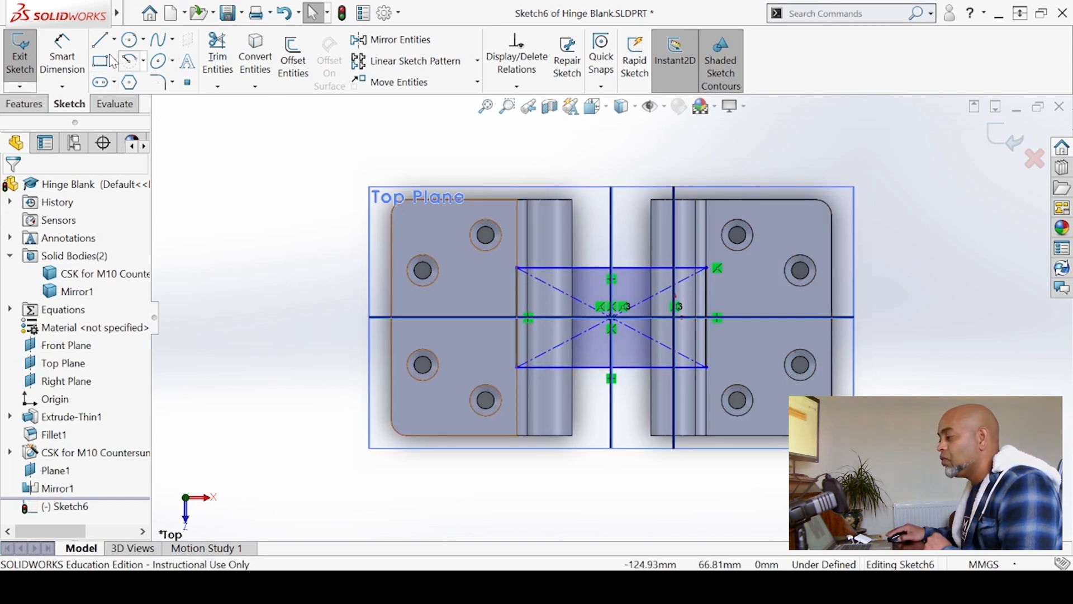
Dimension the rectangle's vertical side with the equation "length"/2.
left_click(65, 53)
left_click(711, 312)
left_click(925, 316)
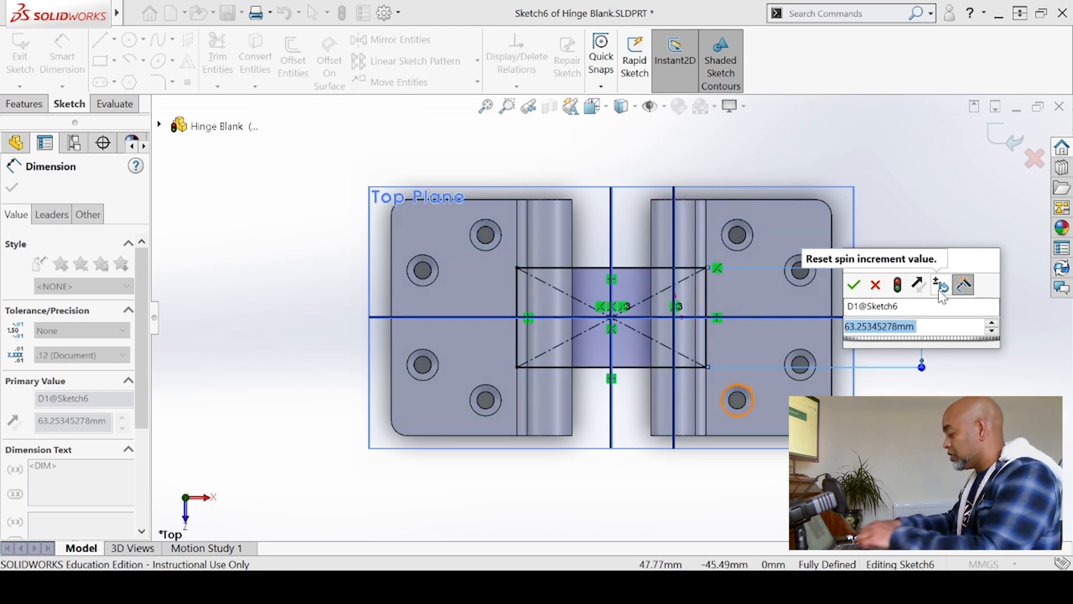
type("=")
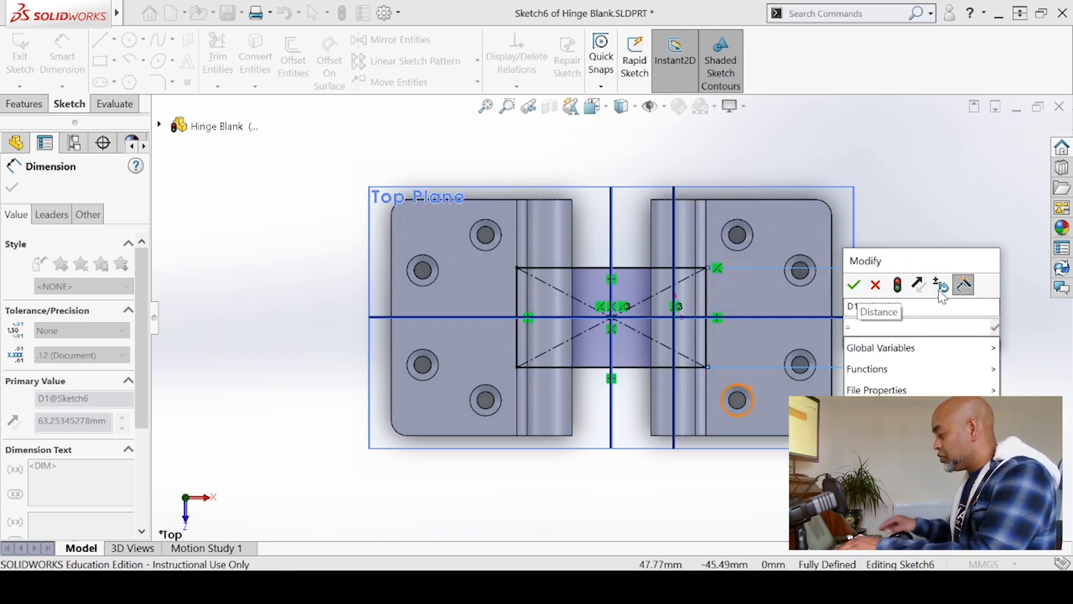
mouse_move(941, 349)
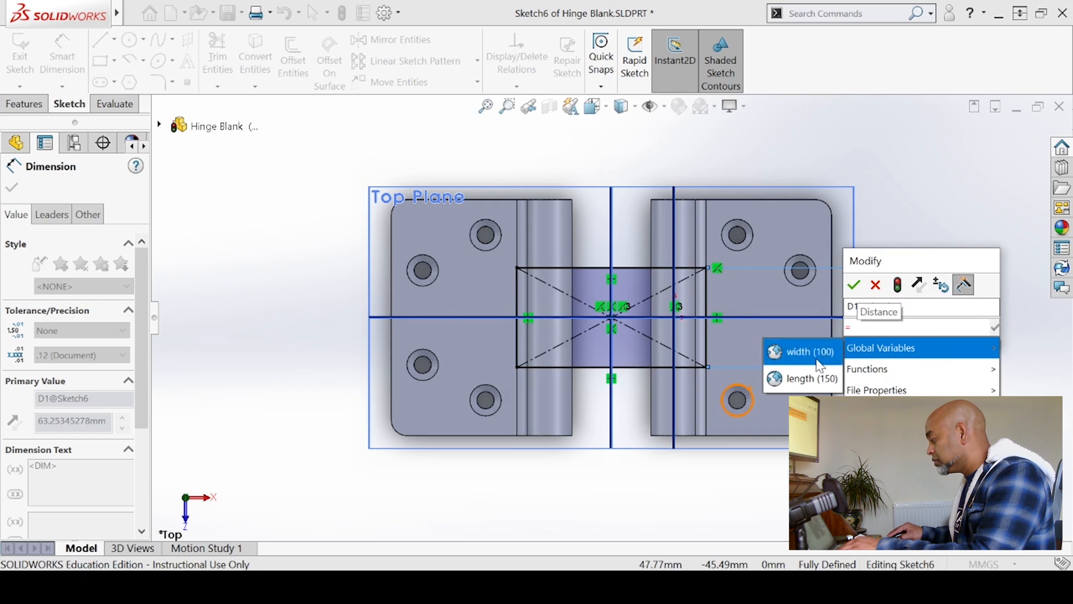
left_click(802, 380)
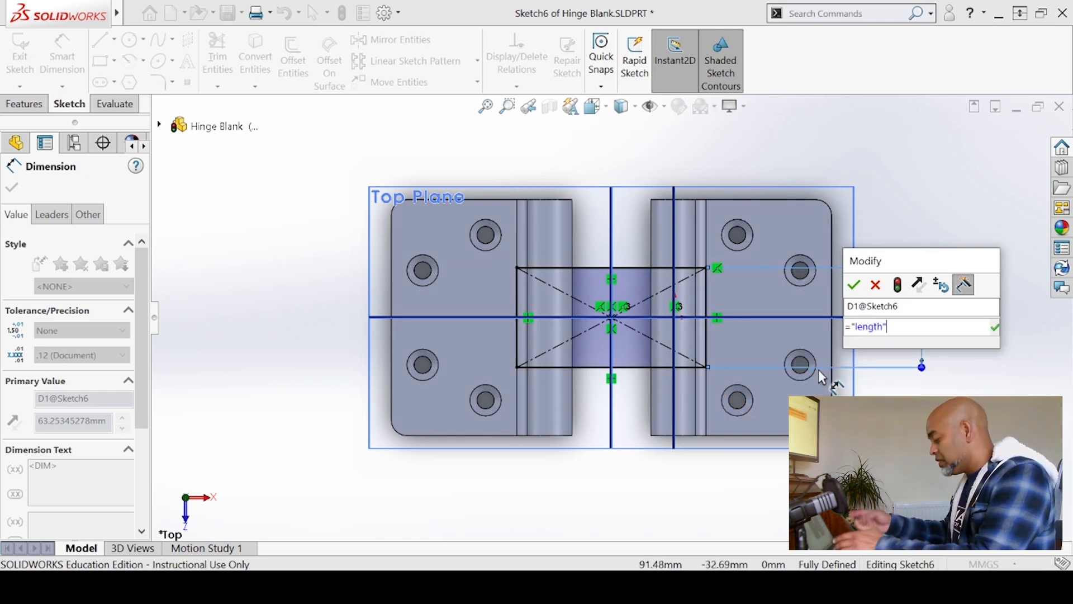
type("/2")
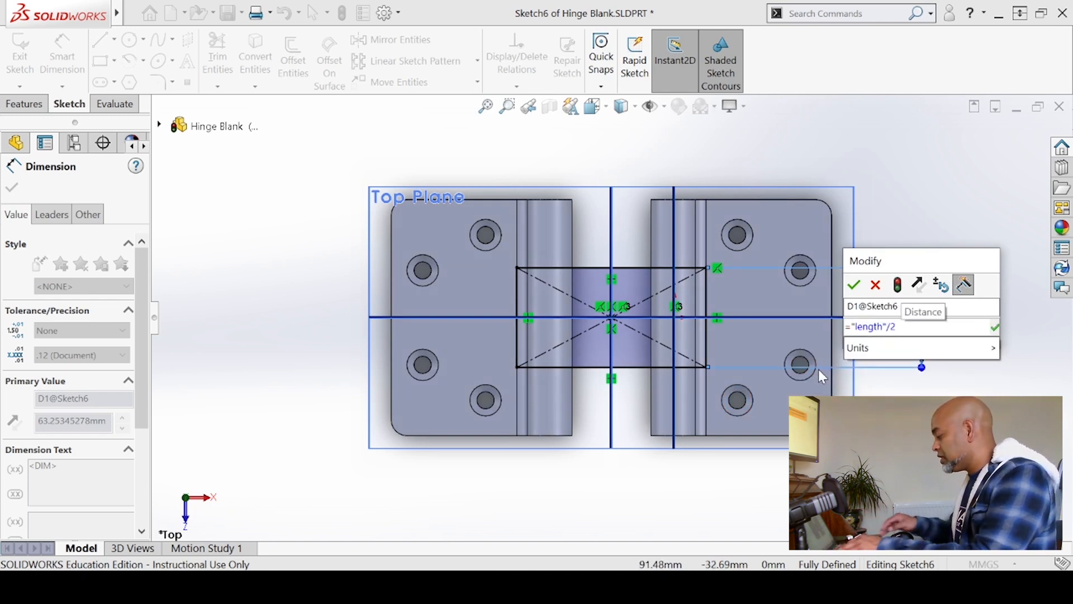
key("Return")
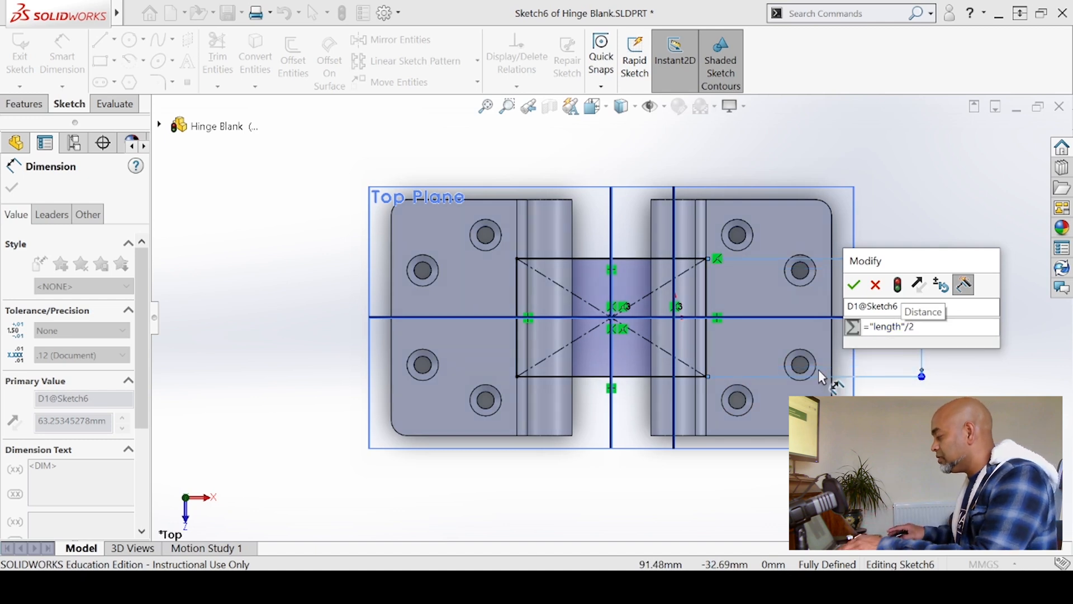
Apply the "length"/2 equation to the rectangle's vertical dimension and exit the sketch.
left_click(854, 286)
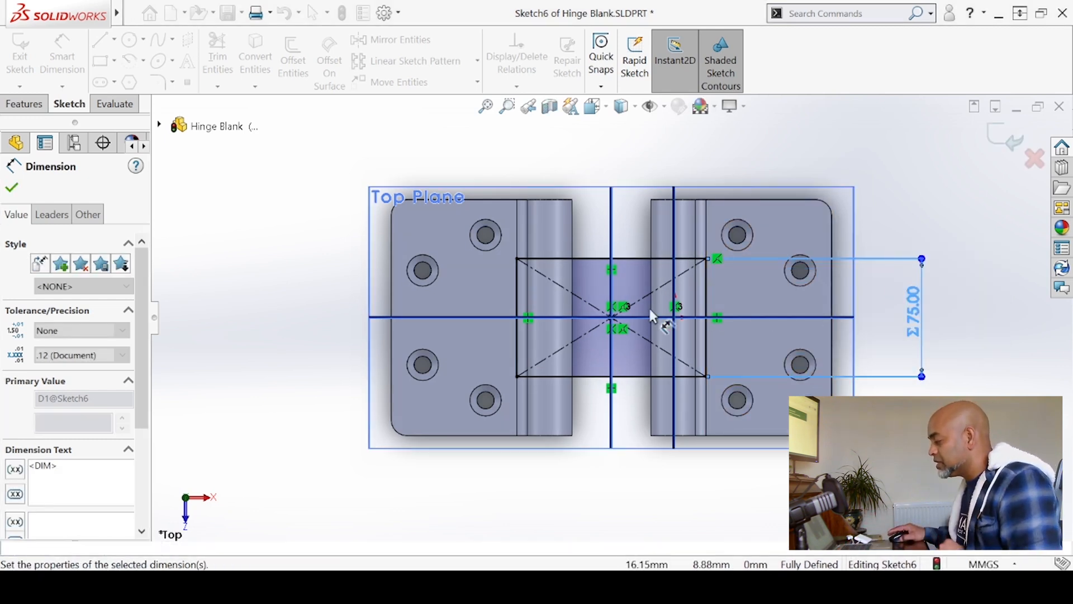
left_click(20, 56)
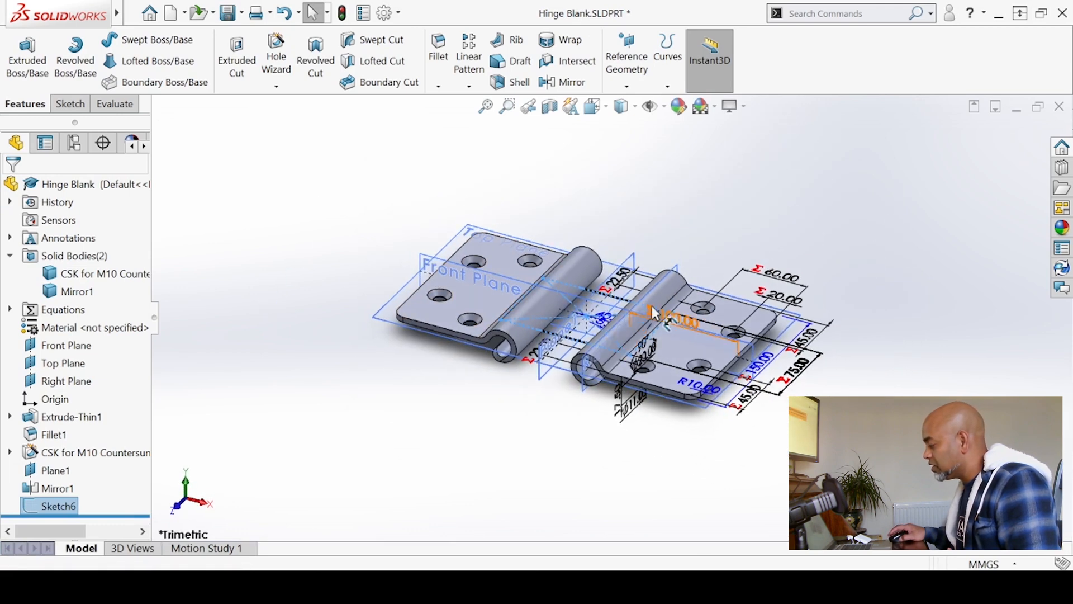
Try a 50 mm Mid Plane Extruded Cut of the rectangle through both hinge leaves, and undo it.
scroll(652, 319, "down", 1)
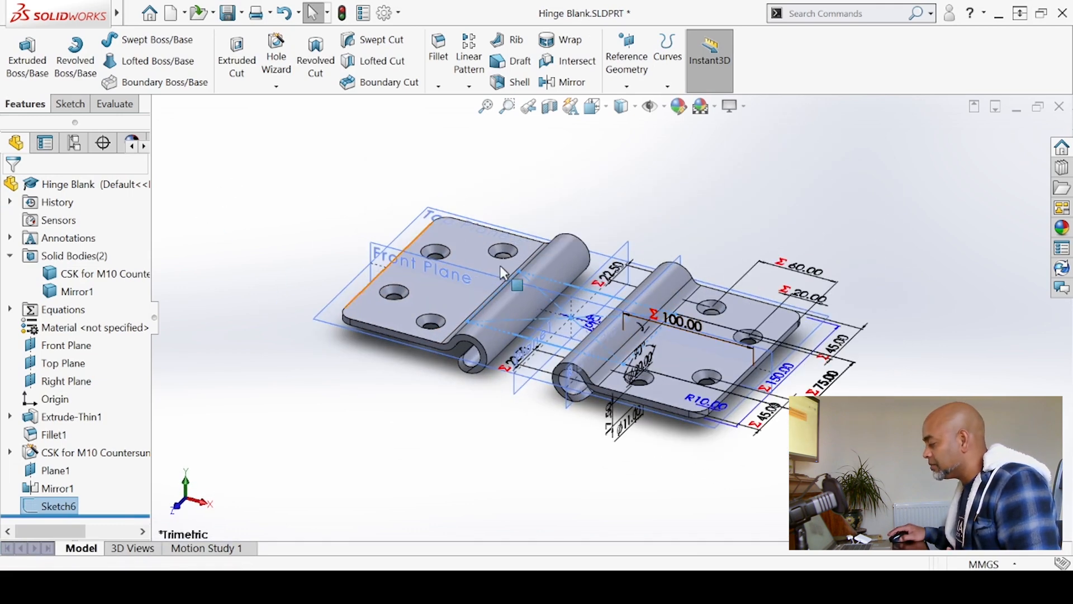
scroll(500, 266, "down", 1)
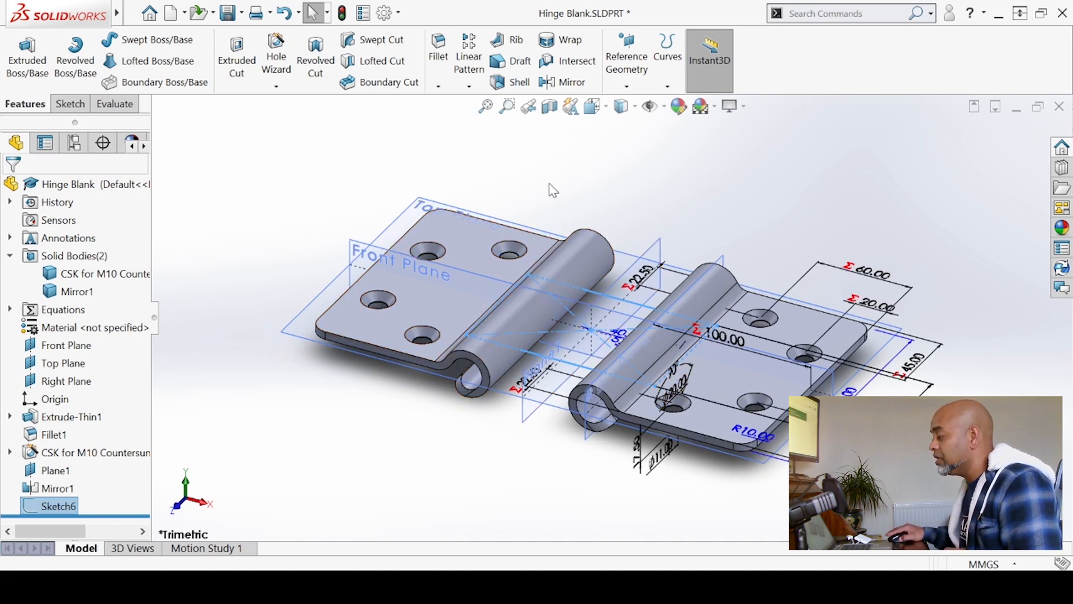
left_click(241, 53)
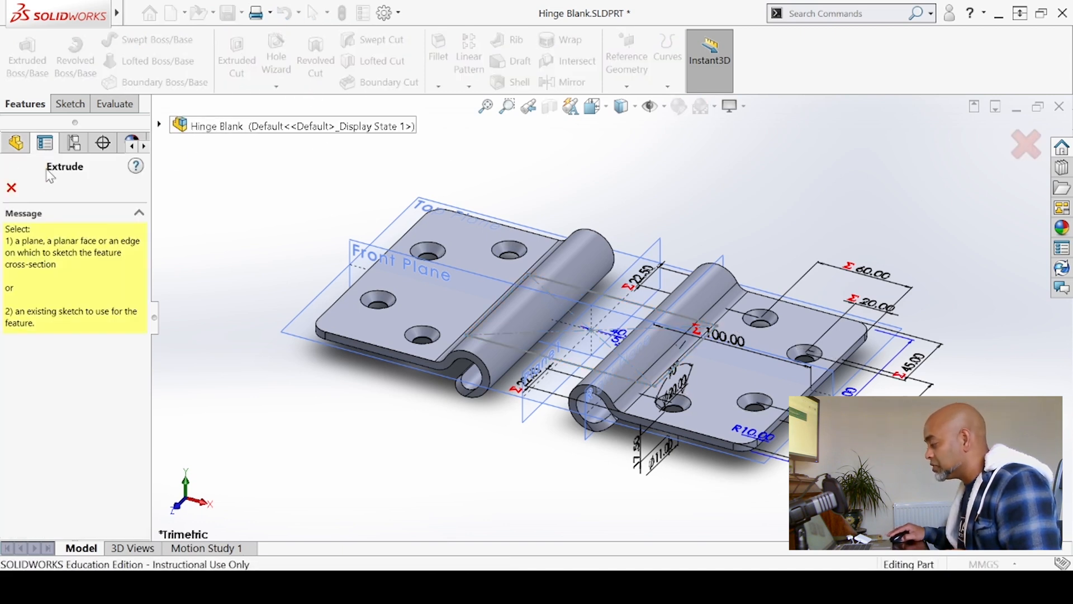
left_click(587, 373)
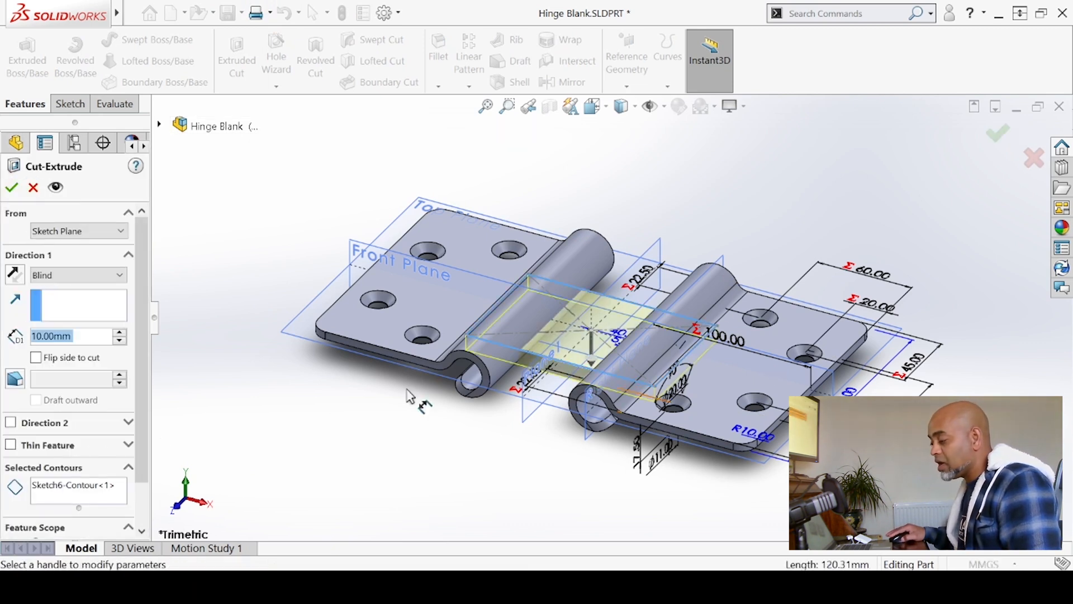
left_click(80, 275)
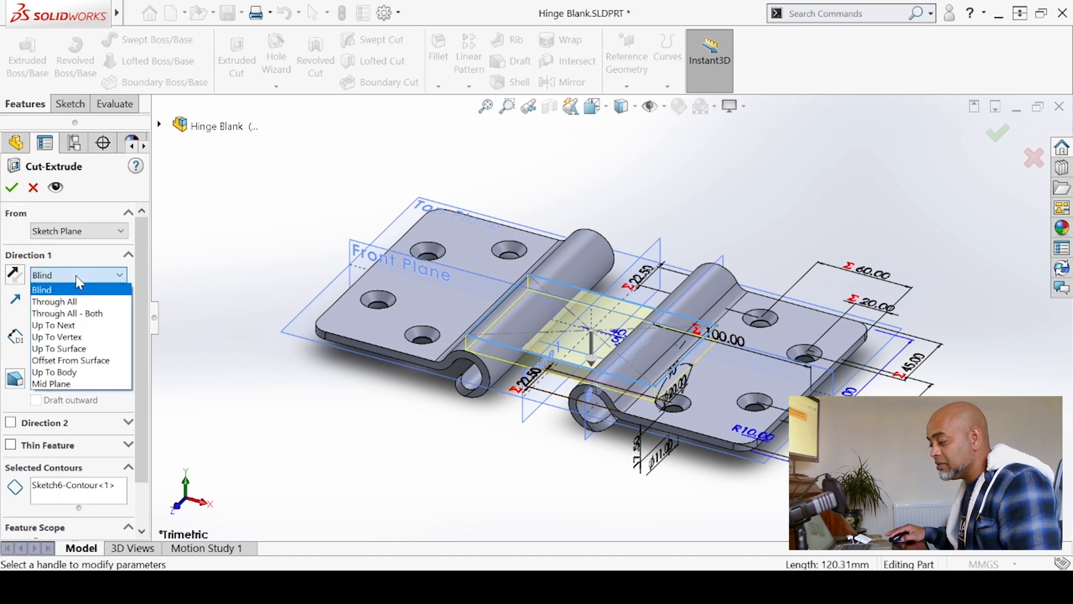
left_click(74, 385)
left_click(120, 329)
left_click(119, 329)
left_click(119, 329)
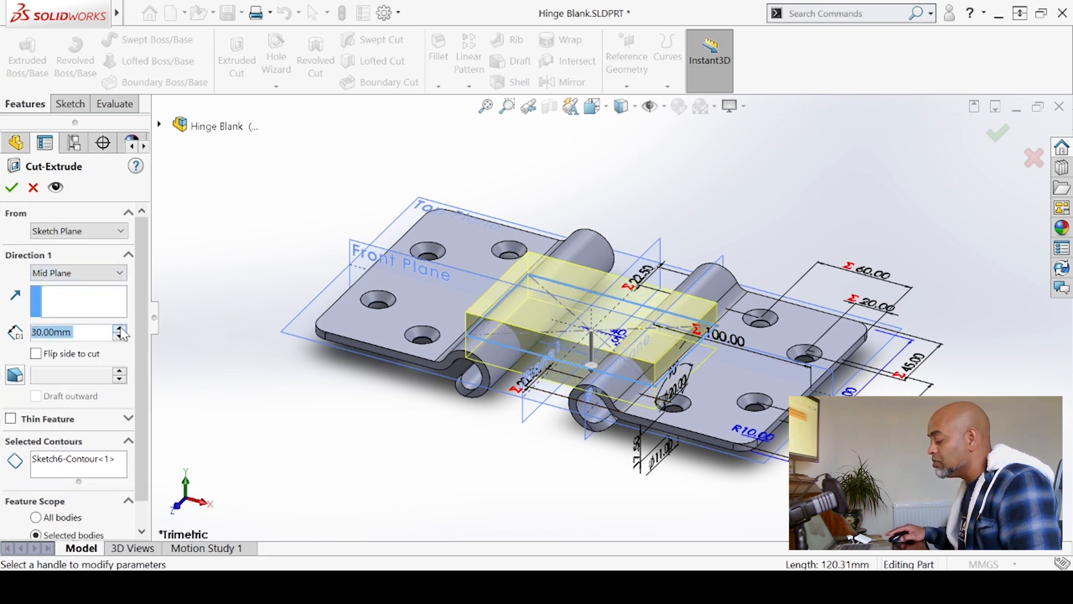
left_click(119, 329)
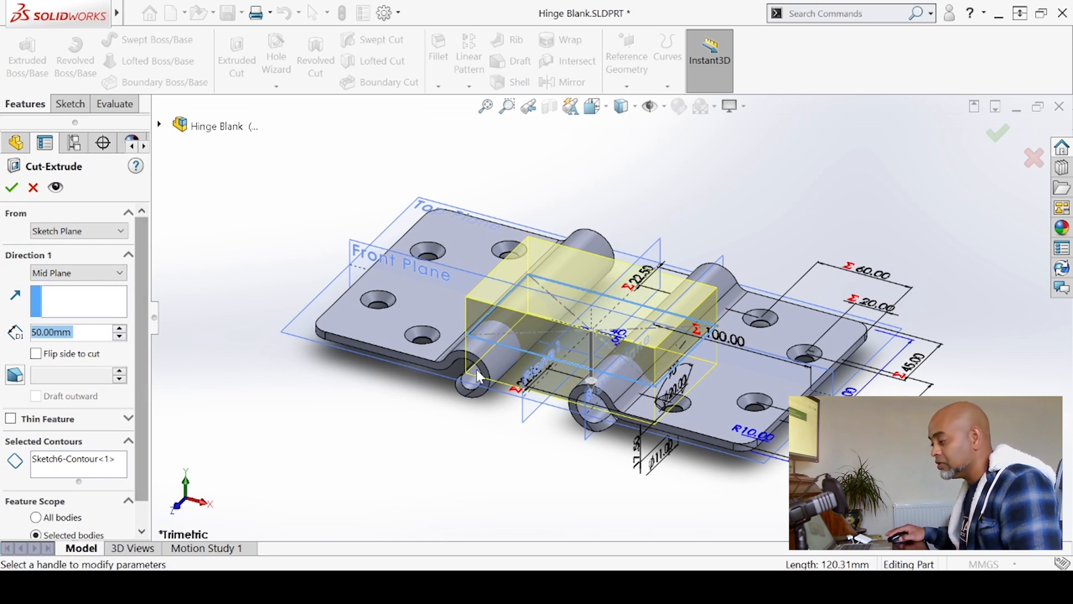
left_click(11, 188)
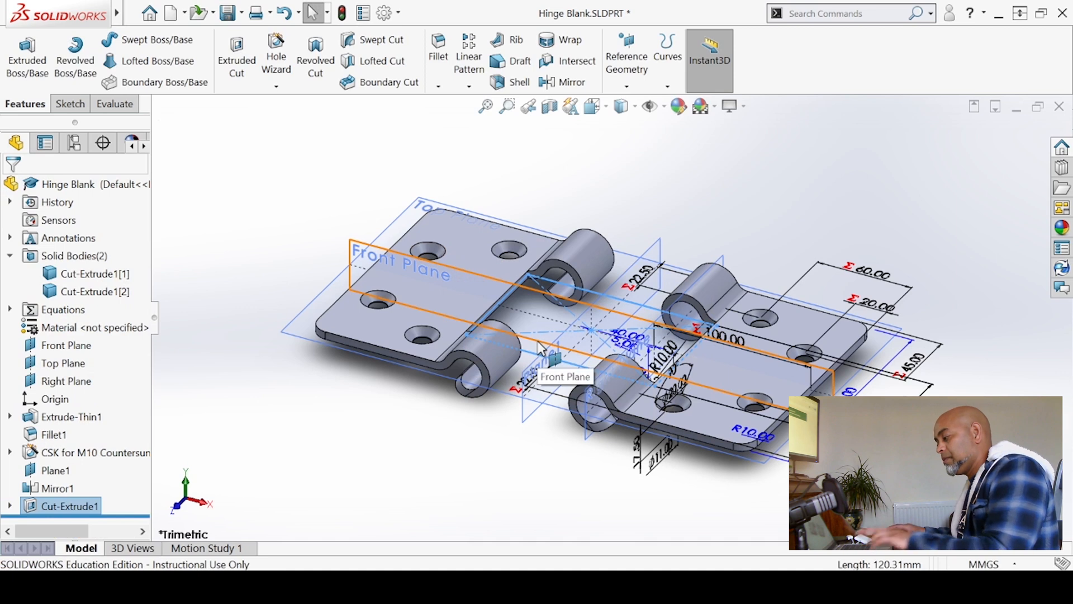
key("ctrl+z")
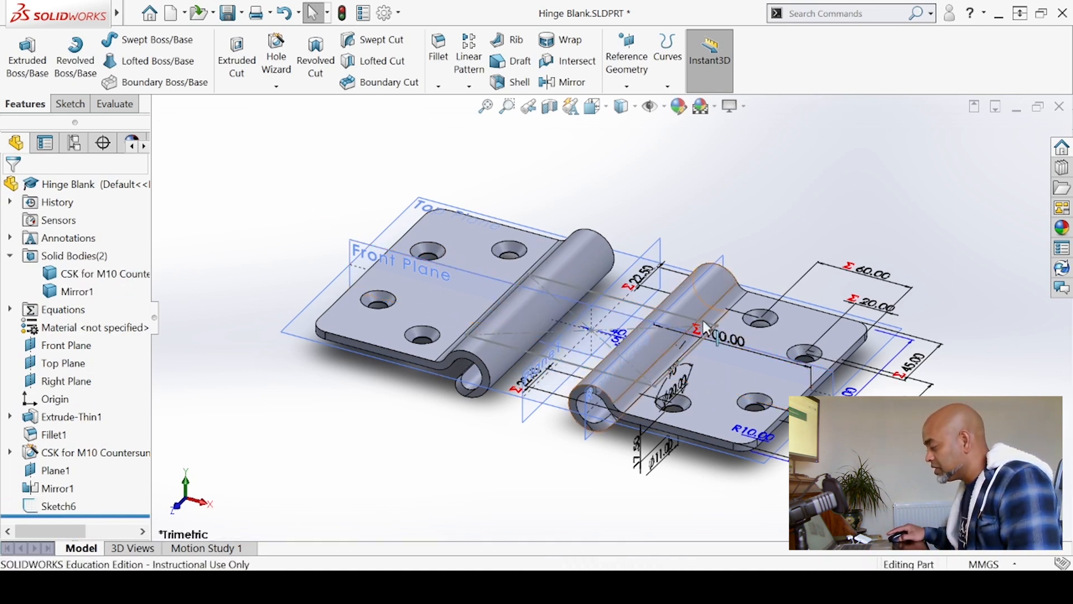
Cut the rectangle 50 mm Mid Plane out of the original leaf's barrel, limiting the feature scope to that body with auto-select off.
left_click(54, 506)
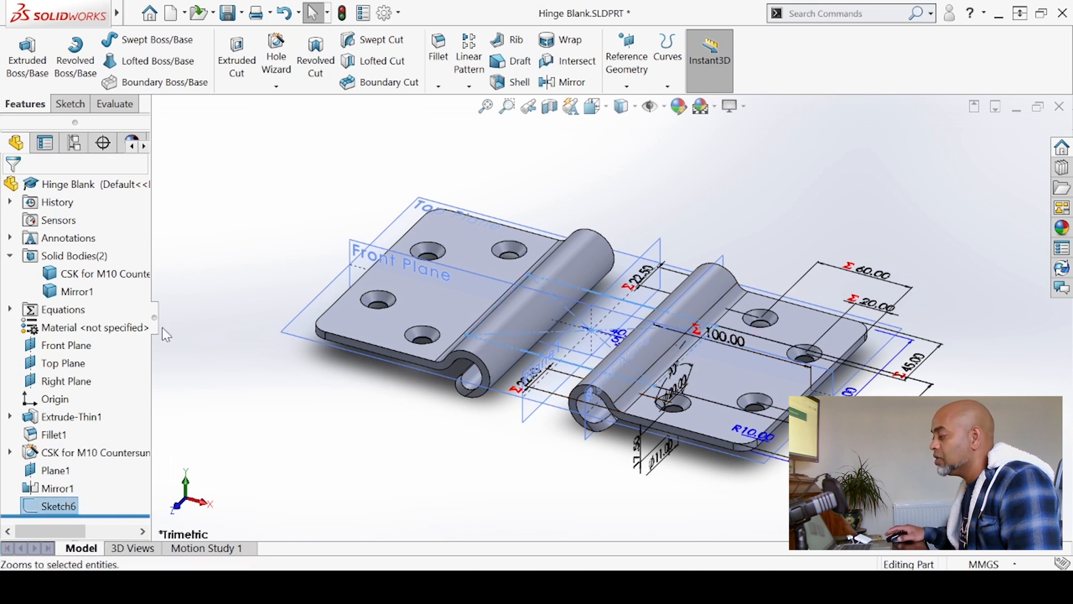
left_click(236, 60)
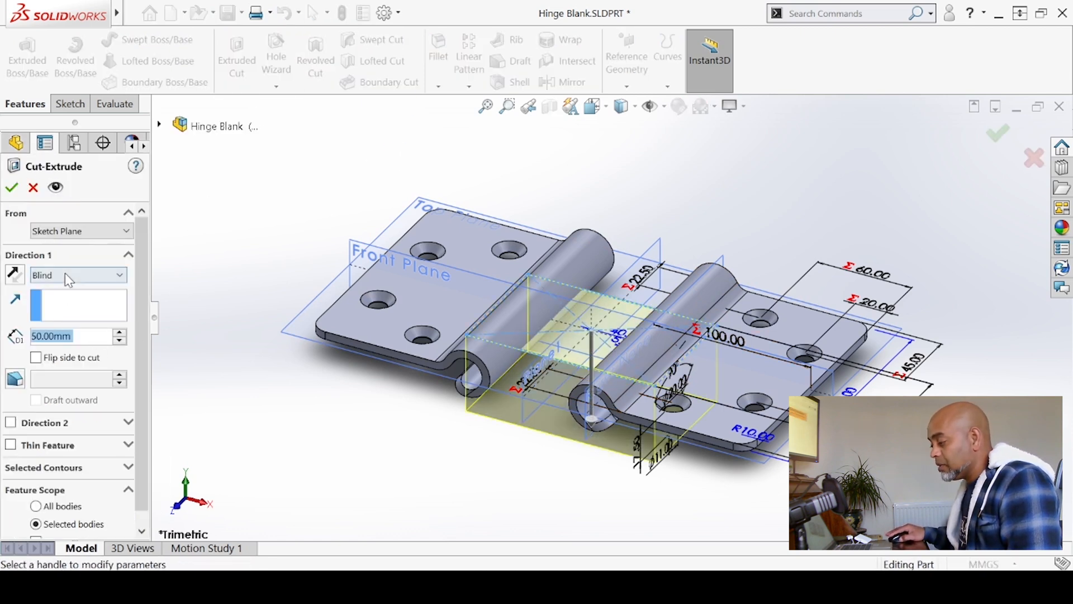
left_click(68, 276)
left_click(61, 382)
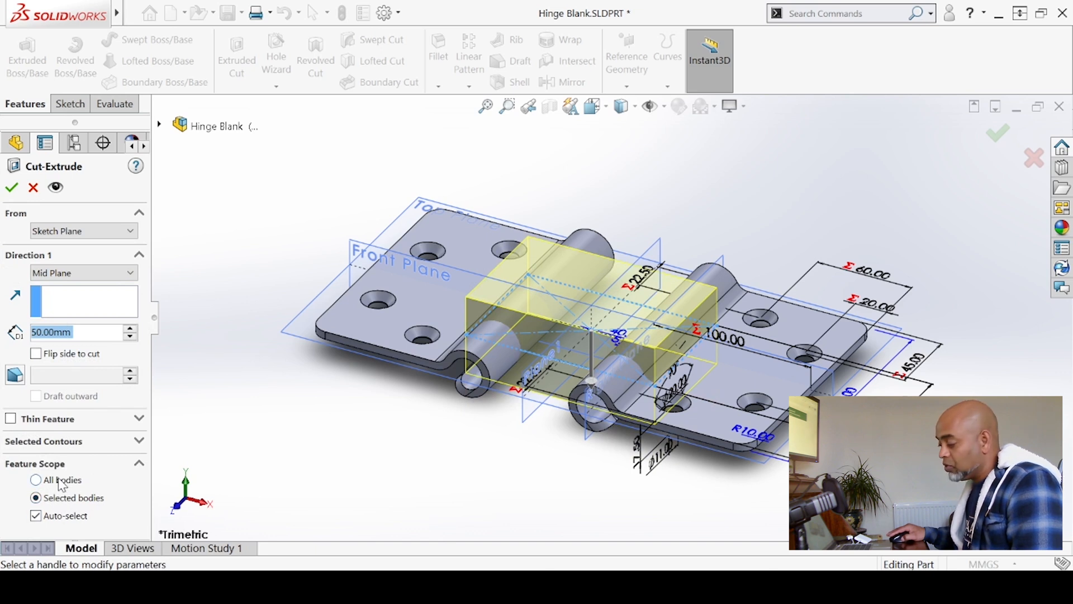
left_click(36, 516)
scroll(146, 452, "down", 1)
scroll(151, 473, "down", 1)
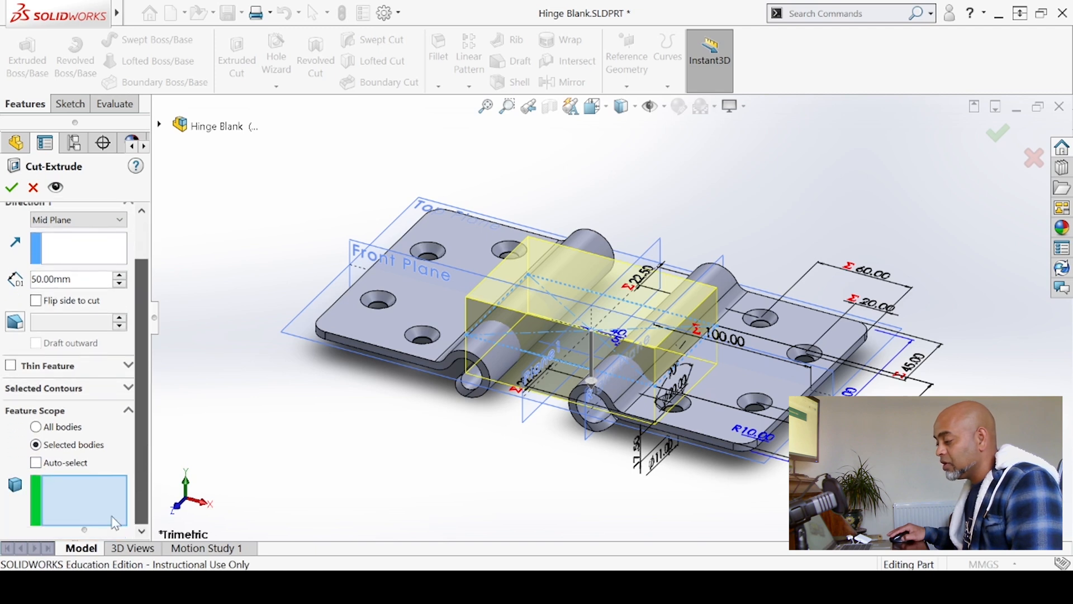
left_click(737, 385)
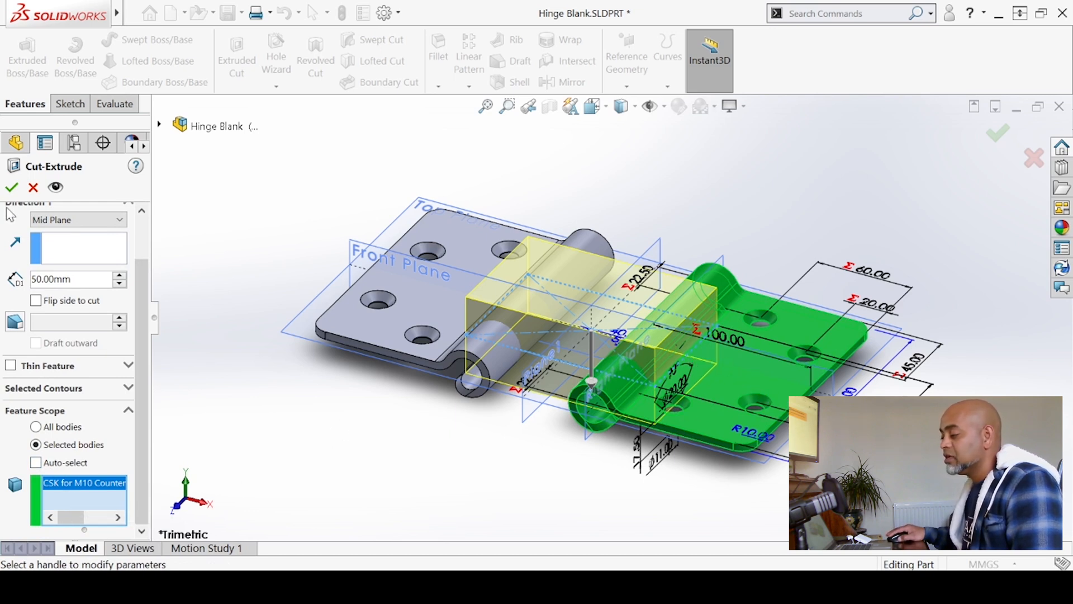
left_click(12, 187)
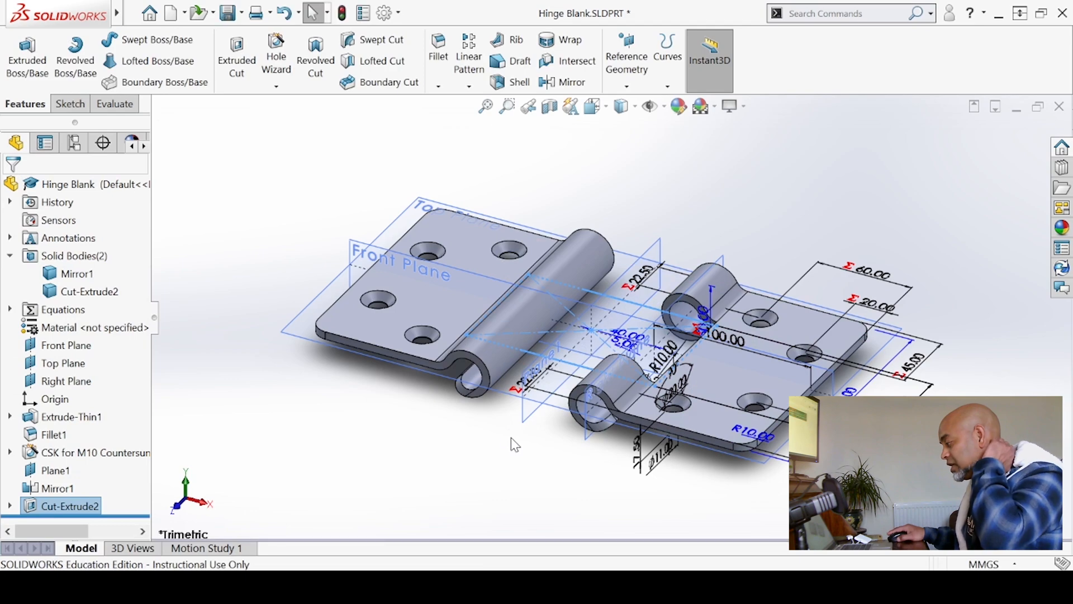
Start a new sketch on the Top Plane and orient the view normal to it.
middle_click_drag(805, 347, 688, 331)
middle_click_drag(710, 320, 698, 391)
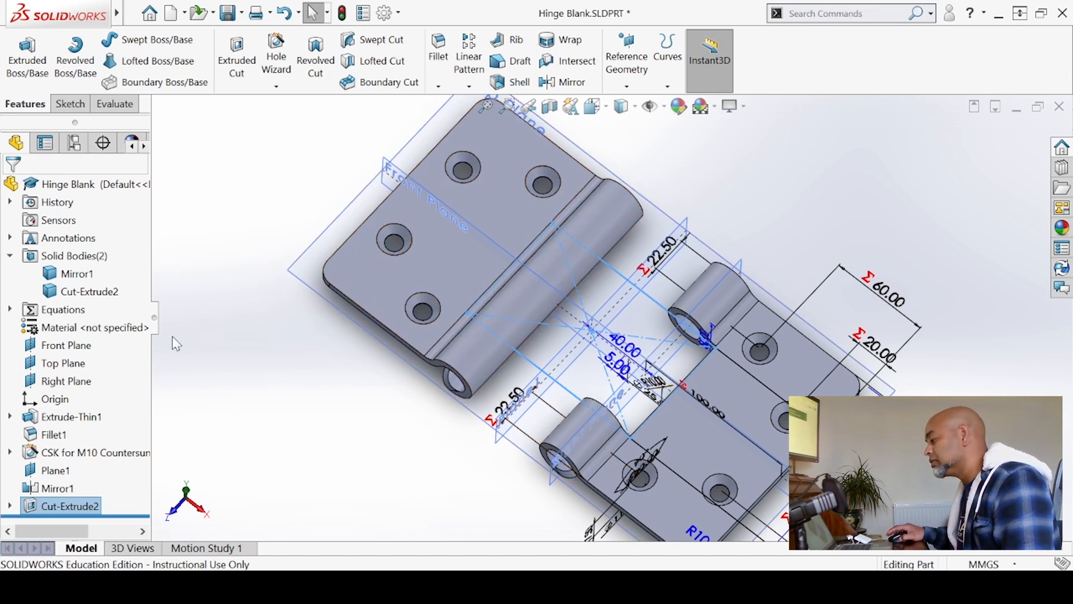
middle_click_drag(288, 403, 275, 328)
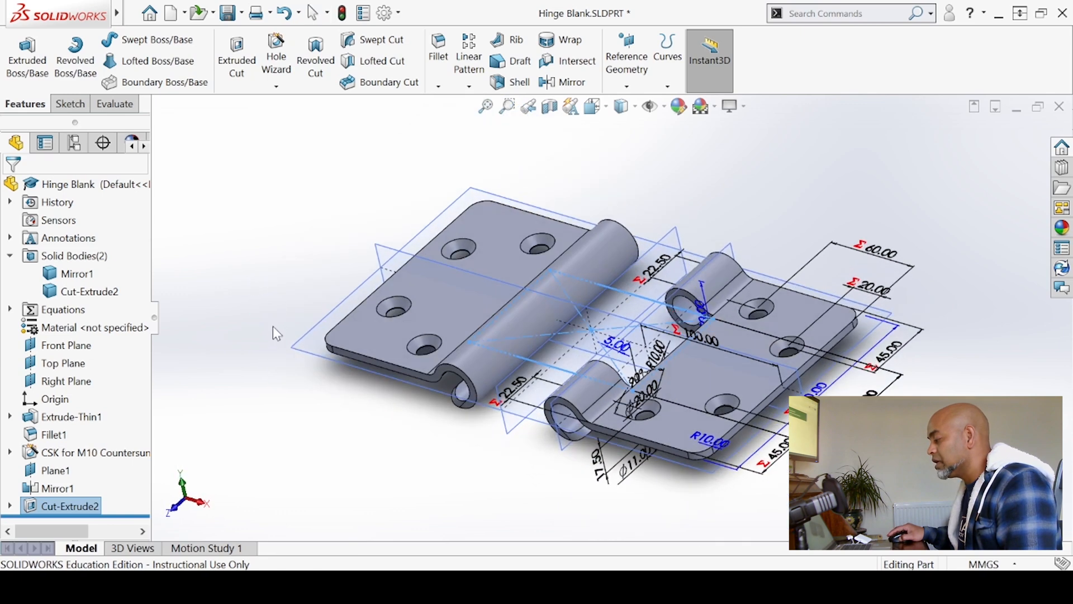
left_click(312, 356)
left_click(376, 320)
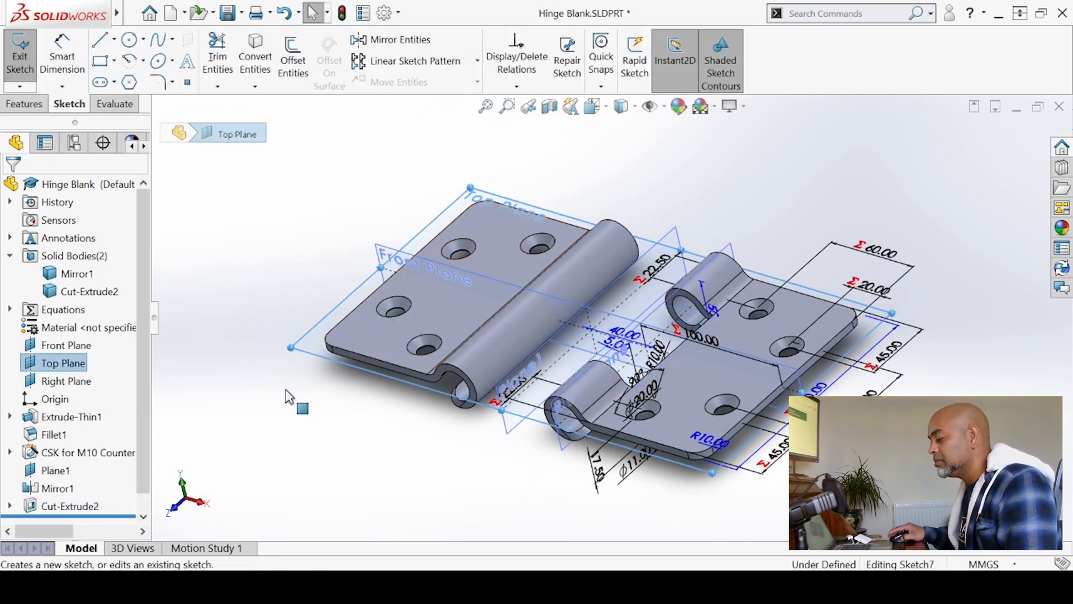
scroll(91, 492, "down", 1)
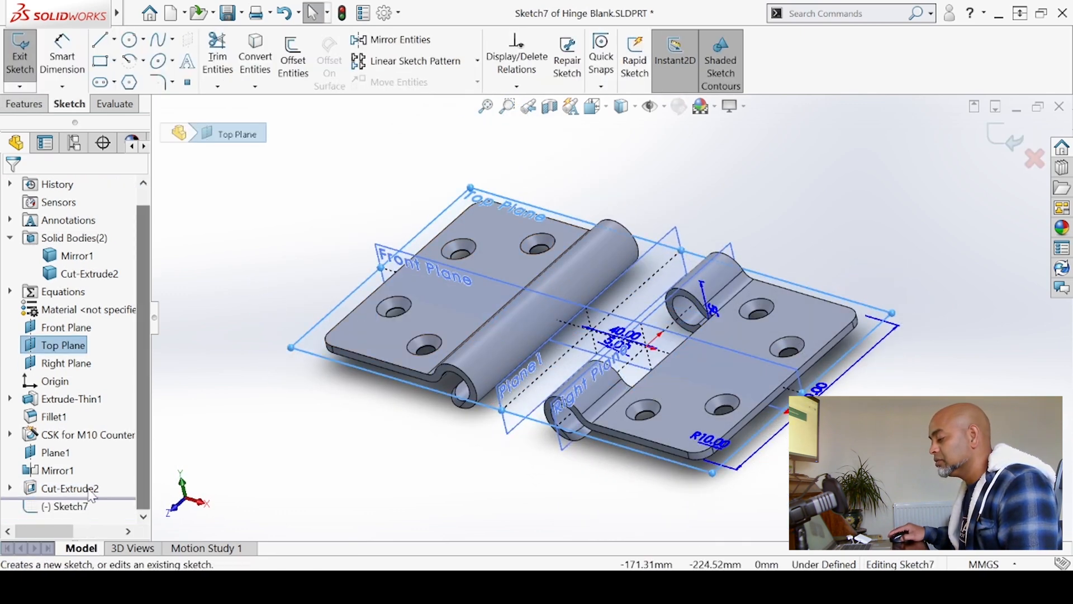
right_click(81, 514)
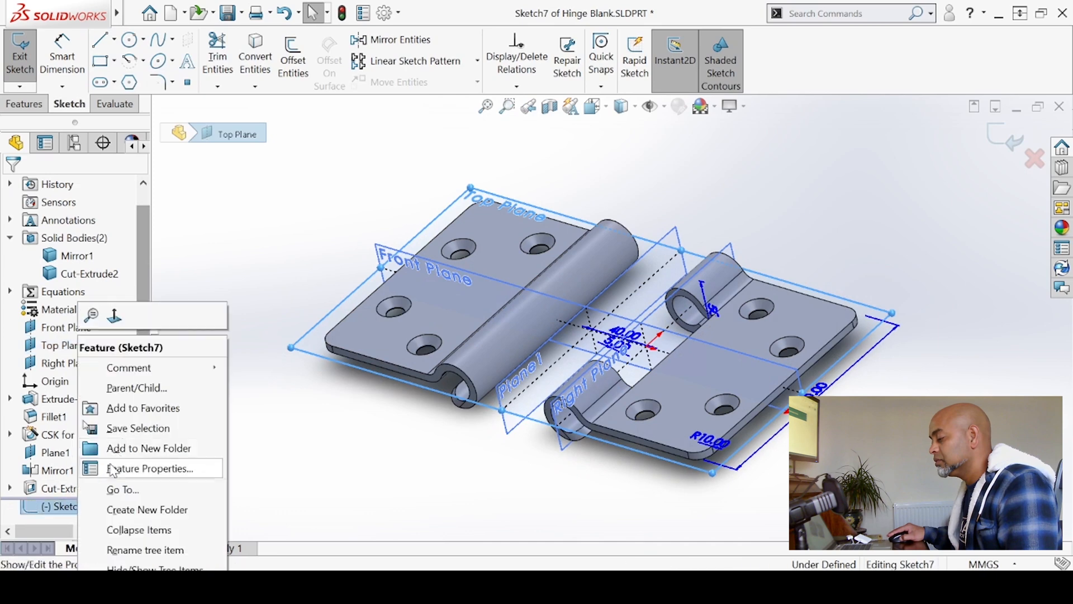
left_click(113, 311)
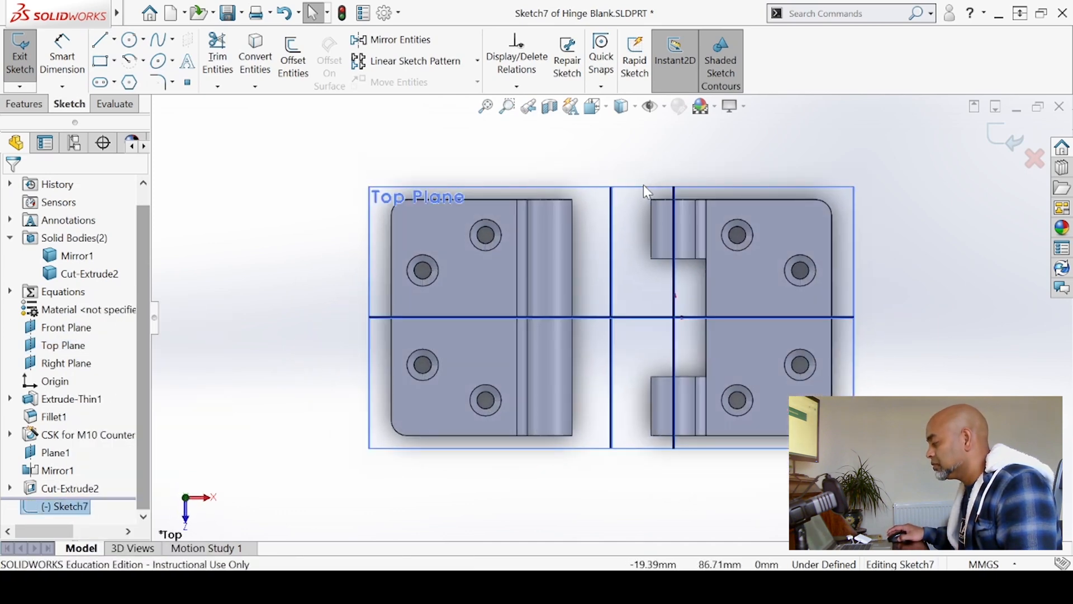
Sketch a corner rectangle about 85 by 37.5 mm from the notched leaf's upper knuckle corner to the mirrored barrel's inner edge, and exit the sketch.
scroll(643, 189, "down", 2)
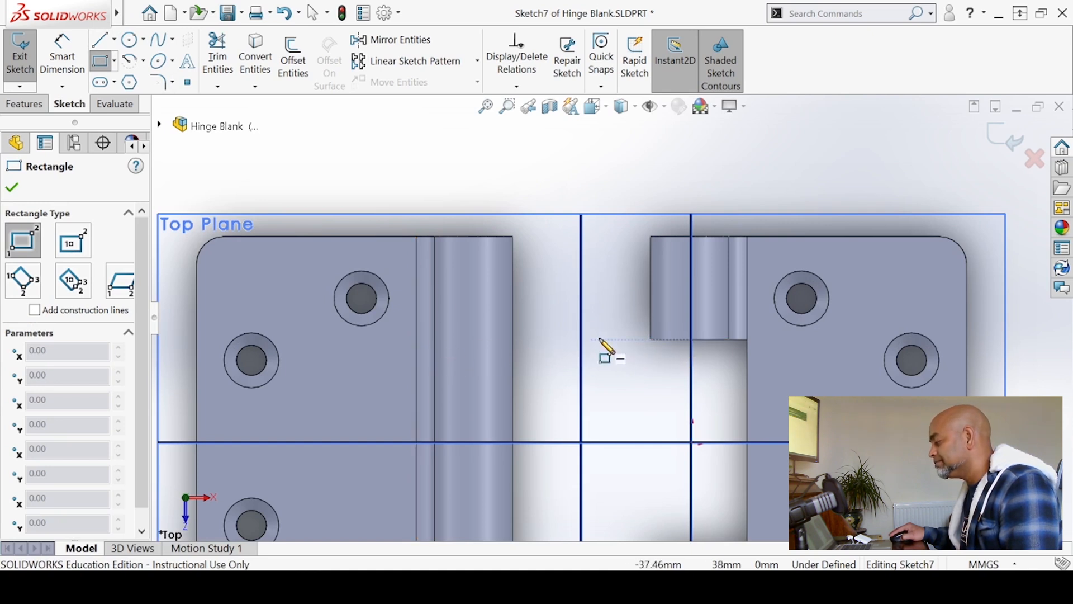
left_click(650, 340)
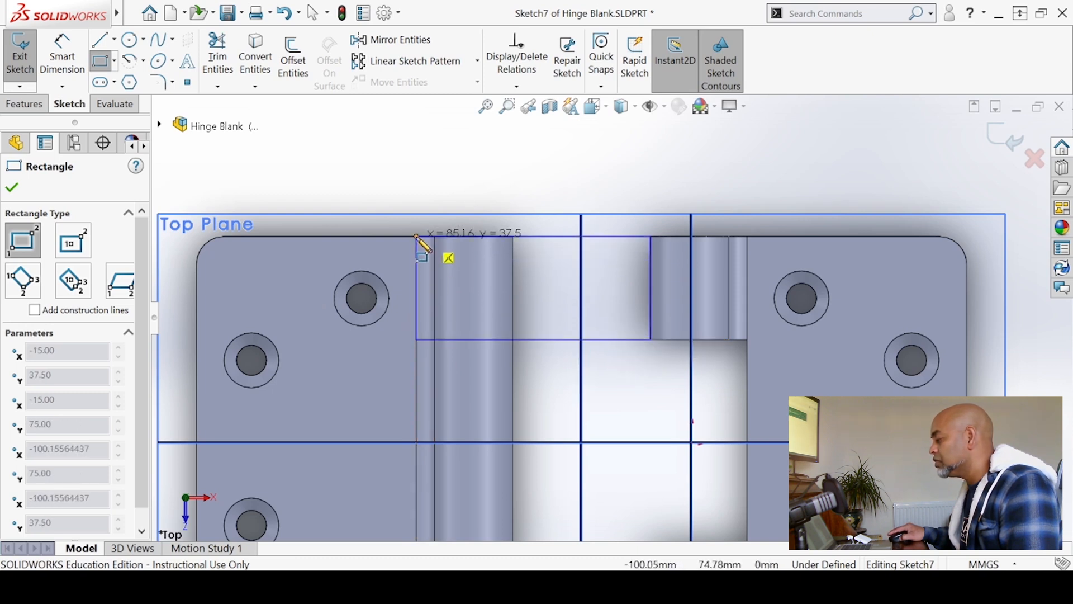
left_click(416, 235)
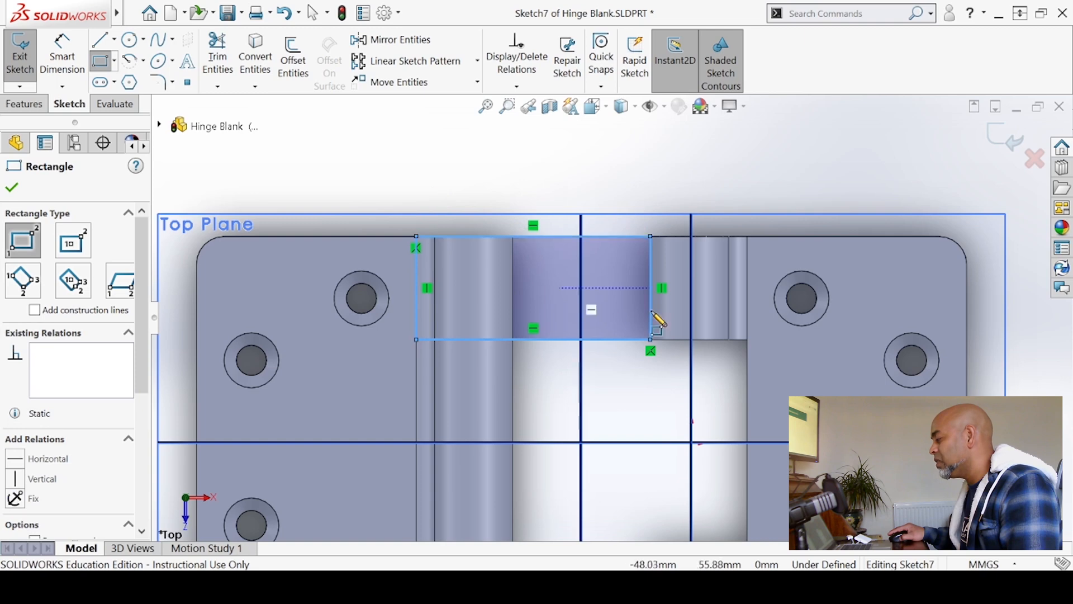
left_click(12, 188)
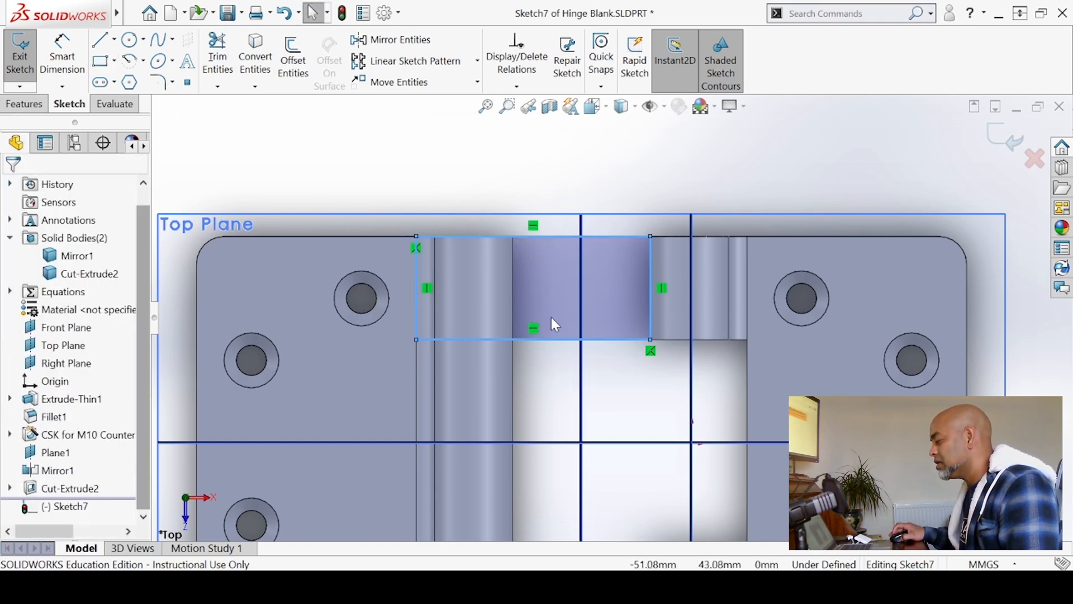
scroll(553, 326, "up", 2)
mouse_move(594, 376)
middle_mouse_down()
mouse_move(613, 242)
mouse_move(535, 168)
mouse_move(556, 251)
middle_mouse_up()
left_click(20, 68)
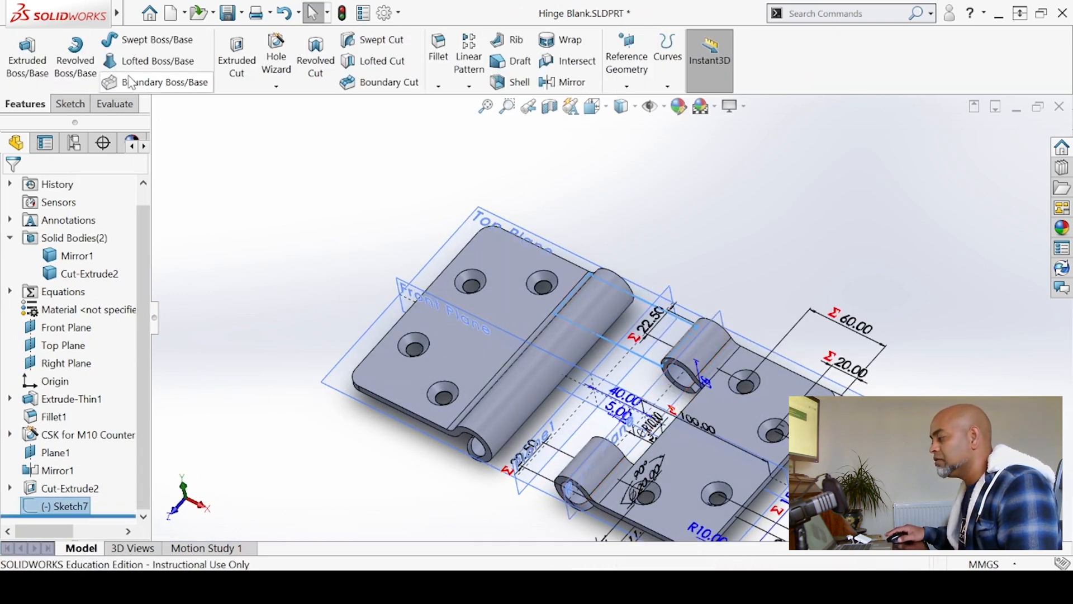
Cut the new rectangle 50 mm Mid Plane out of the mirrored leaf only, with automatic body selection off.
left_click(235, 54)
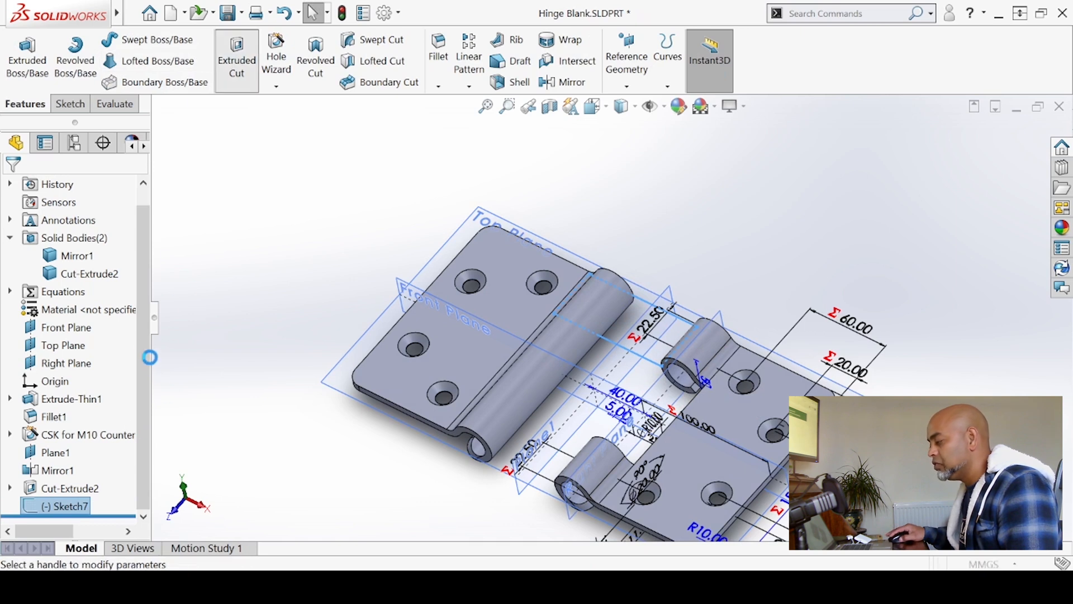
scroll(147, 322, "down", 1)
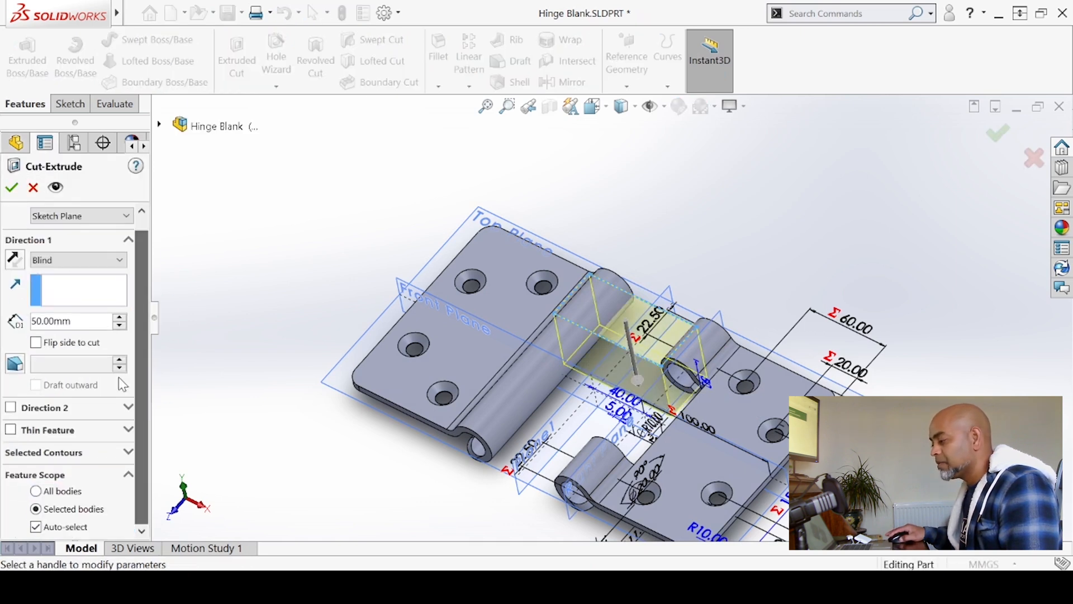
left_click(78, 259)
left_click(66, 369)
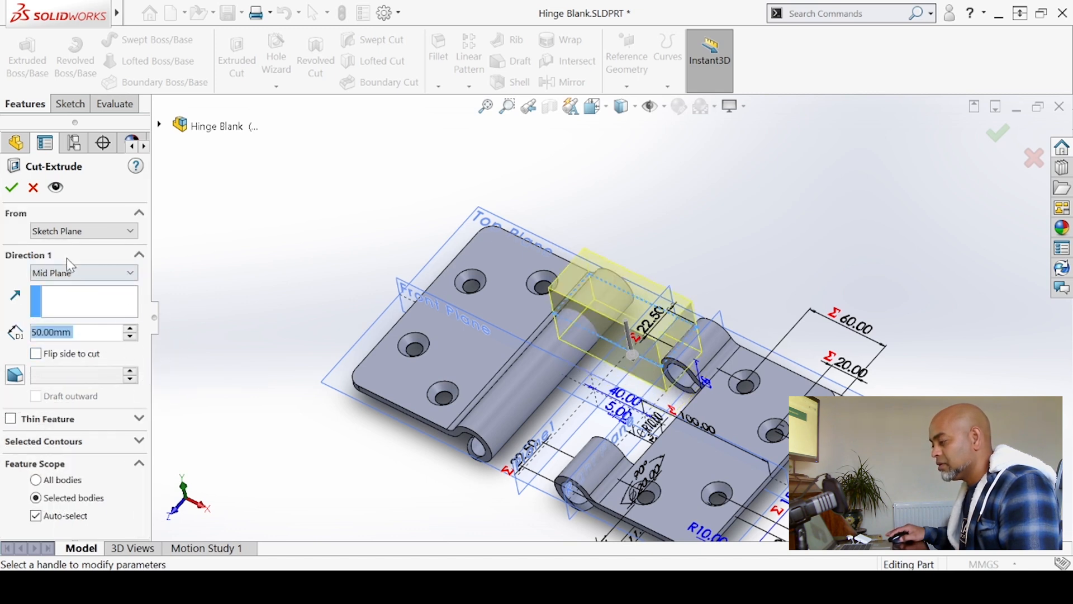
left_click(80, 273)
left_click(81, 275)
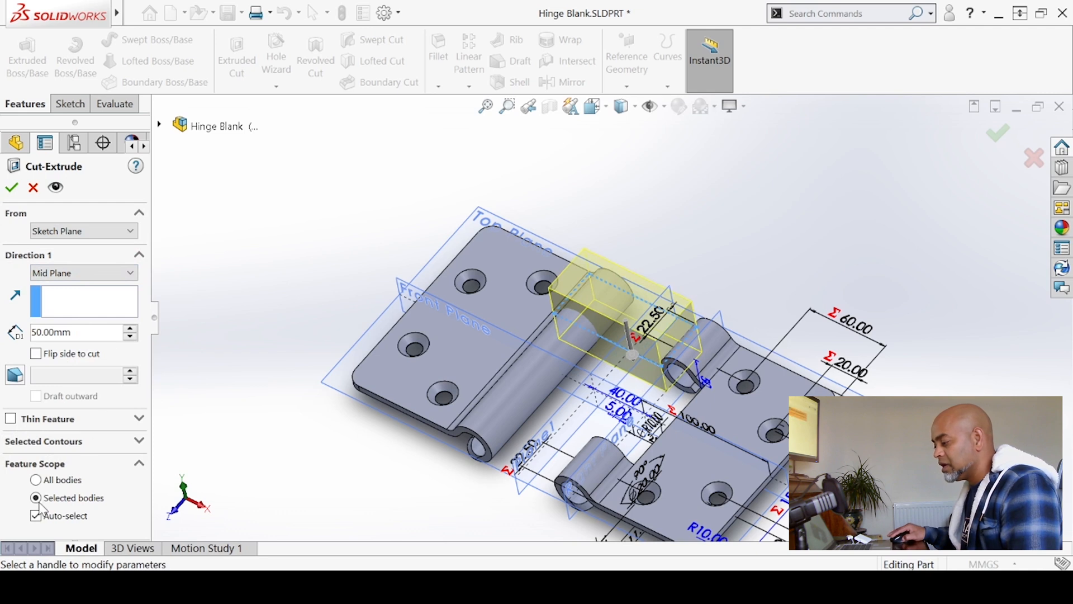
left_click(36, 515)
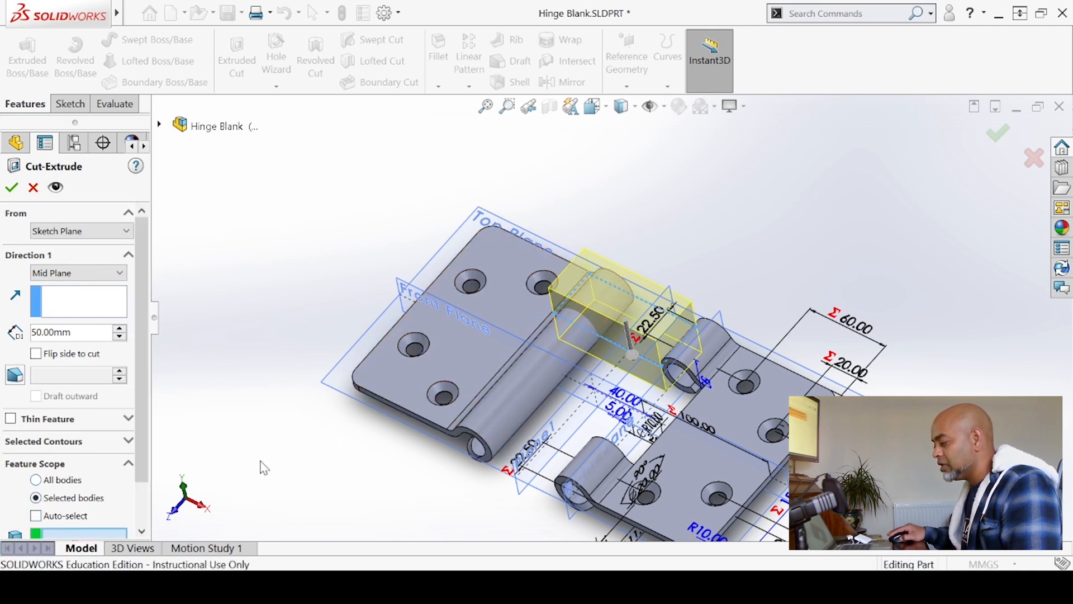
left_click(469, 357)
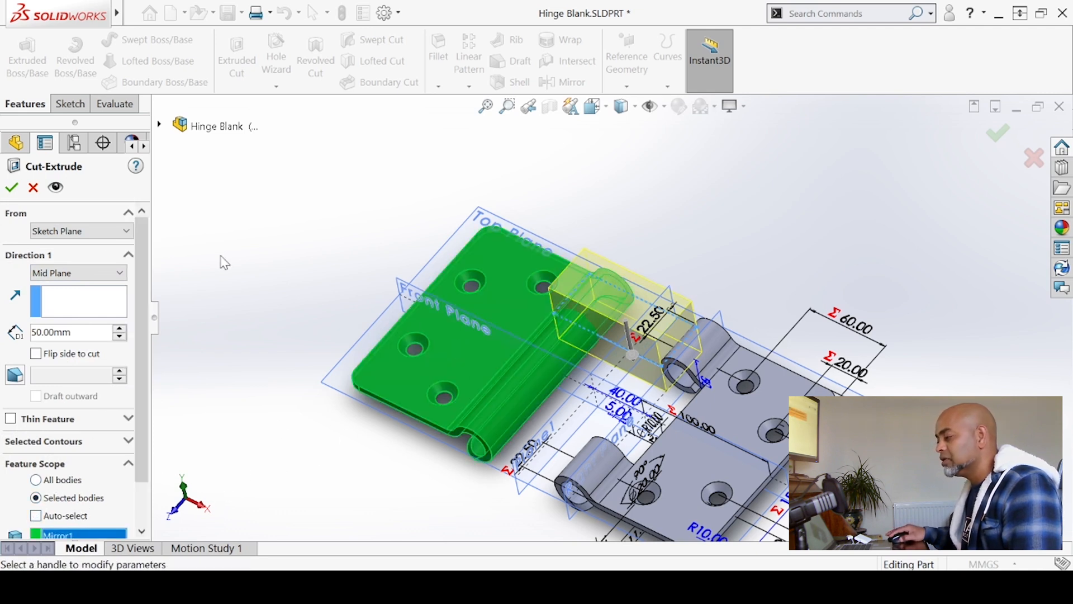
key("Return")
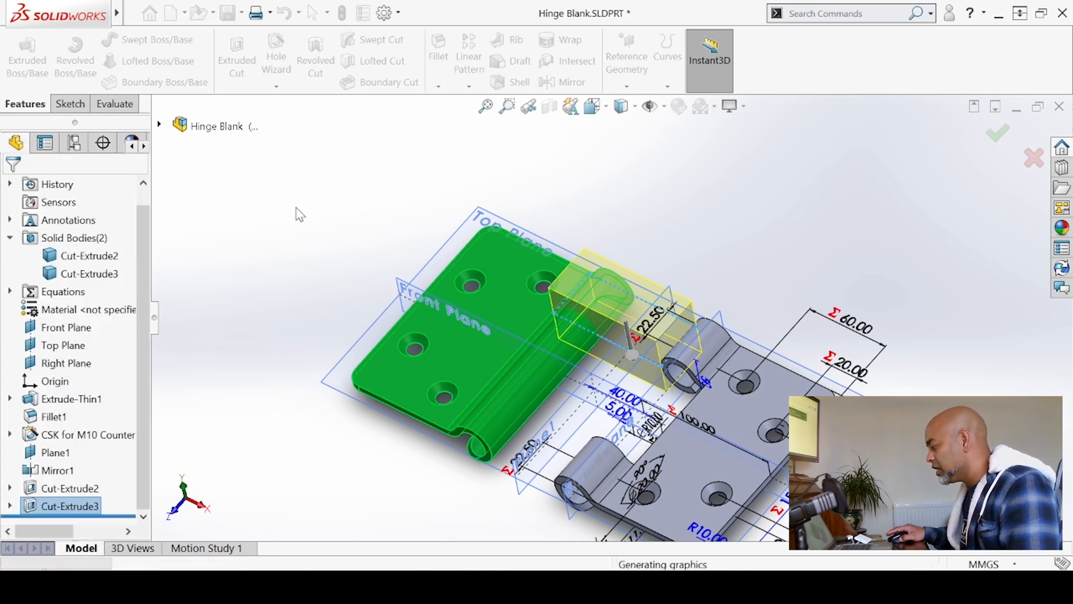
Mirror the mirrored leaf's end cut about the Front Plane to notch the barrel's opposite end.
left_click(292, 252)
middle_click_drag(295, 246, 303, 239)
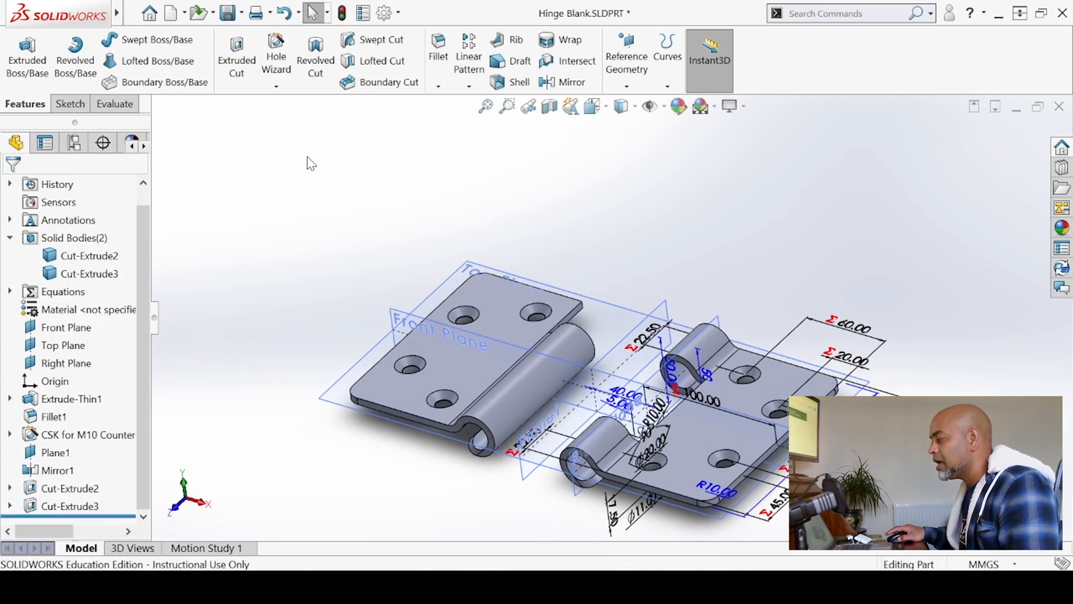
left_click(469, 86)
left_click(499, 143)
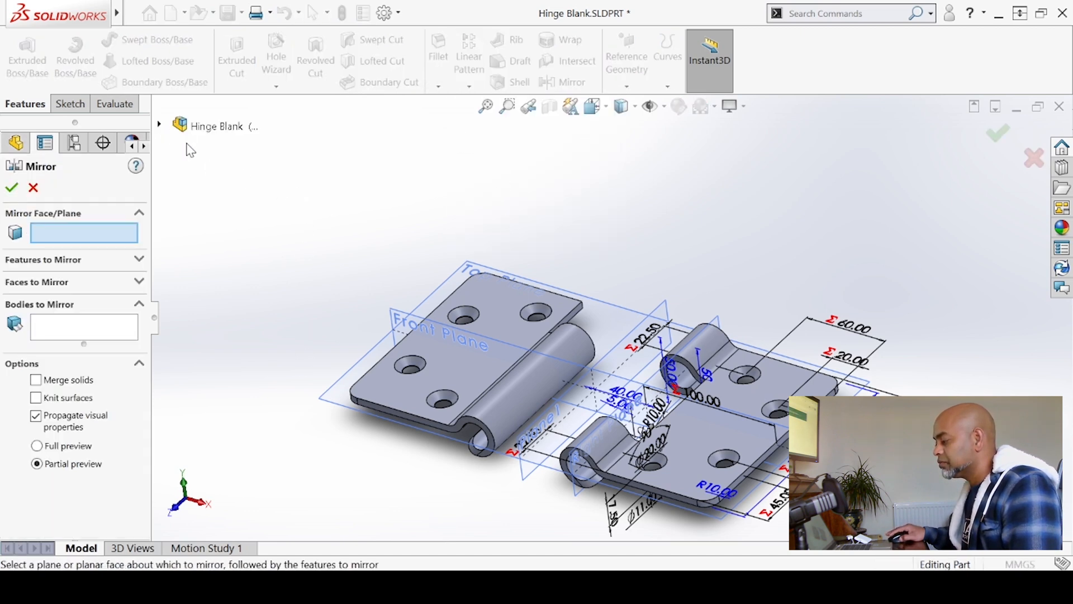
left_click(160, 124)
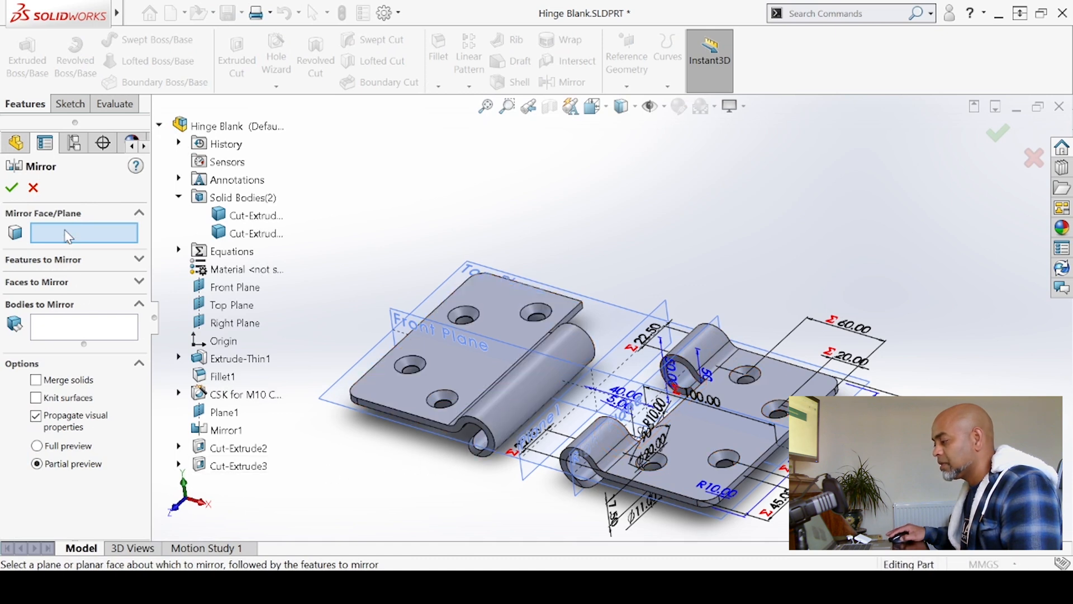
left_click(49, 261)
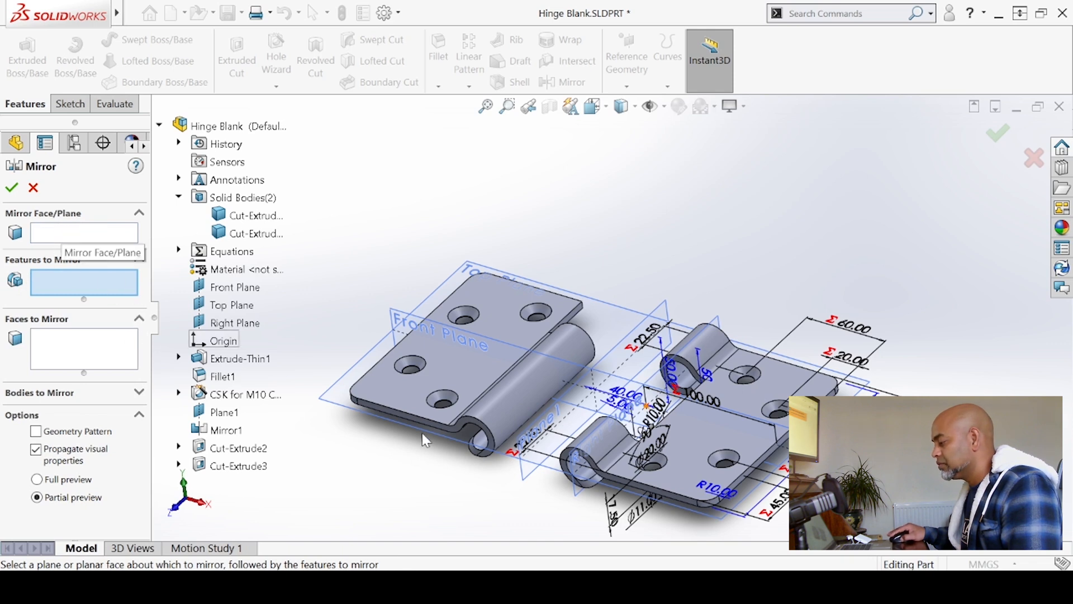
left_click(237, 466)
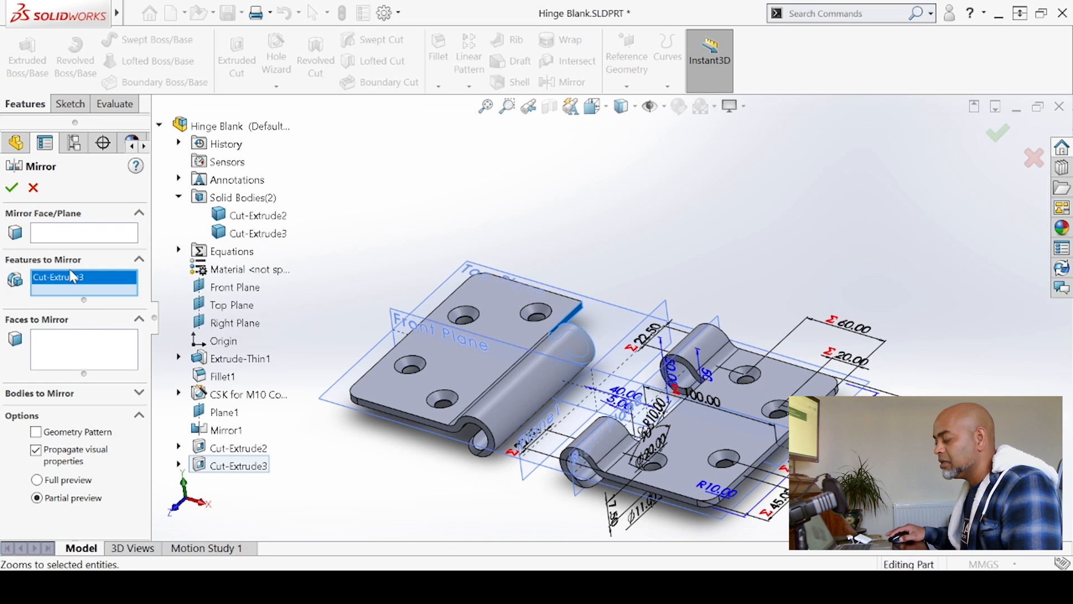
left_click(71, 242)
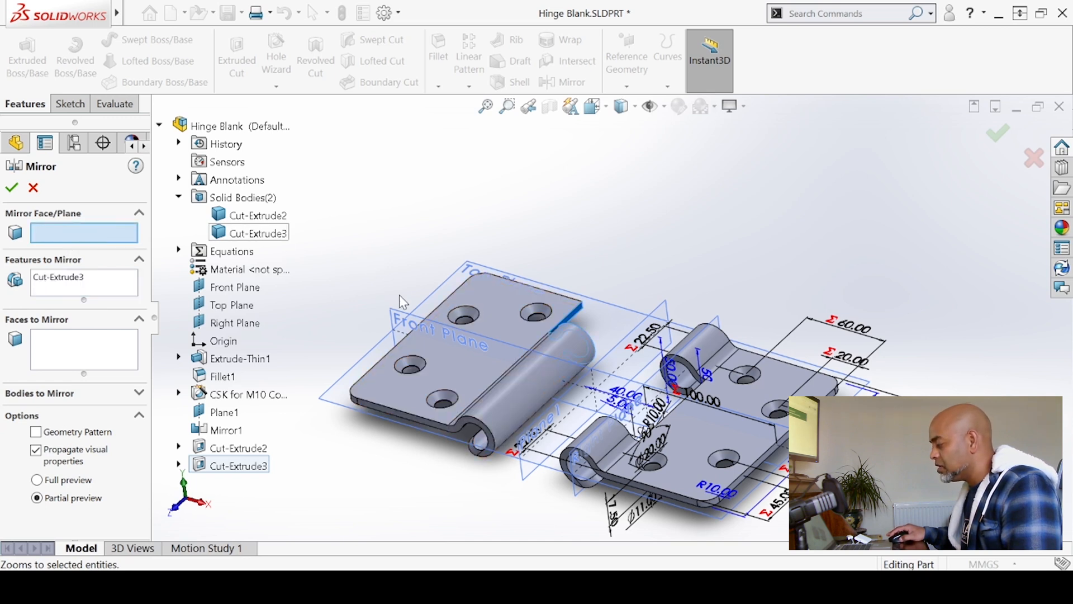
left_click(398, 320)
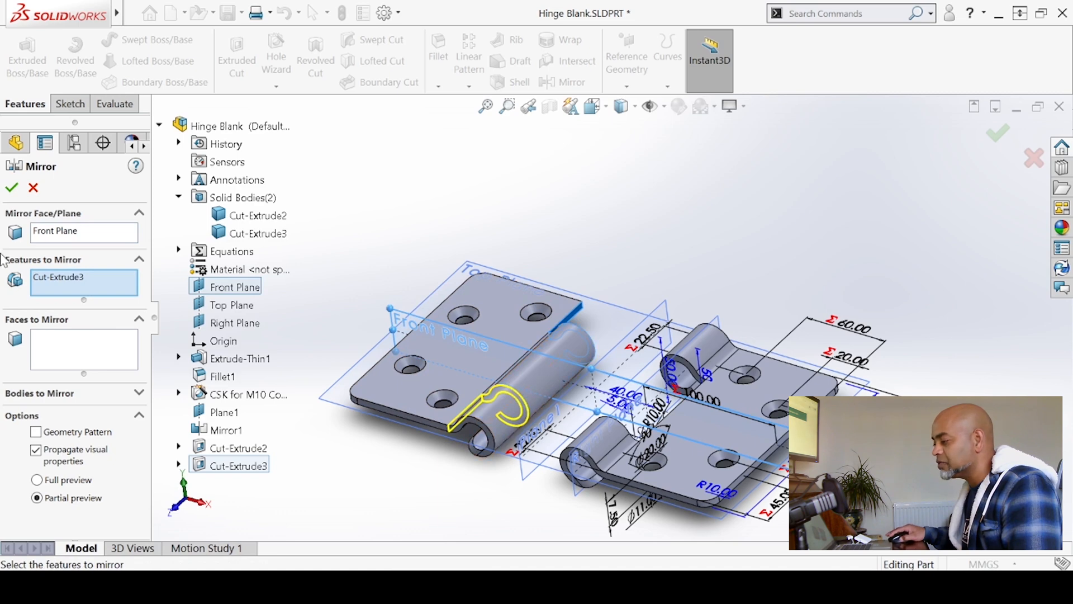
left_click(12, 189)
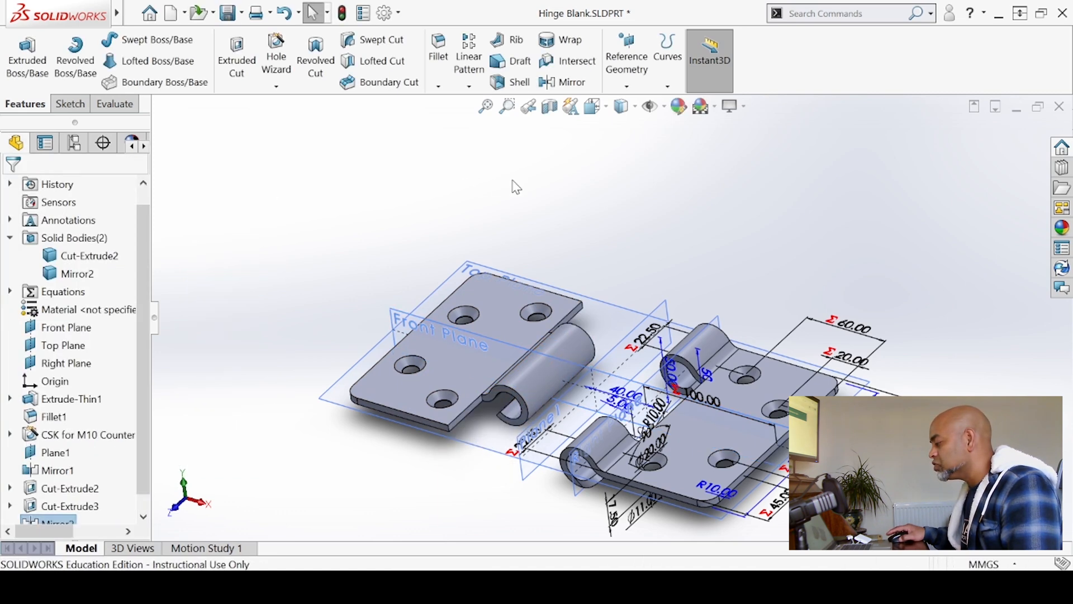
Examine both hinge leaves from several angles to check how the single centre knuckle lines up with the two outer knuckles.
scroll(506, 353, "up", 2)
middle_click_drag(505, 353, 559, 301)
scroll(558, 392, "down", 4)
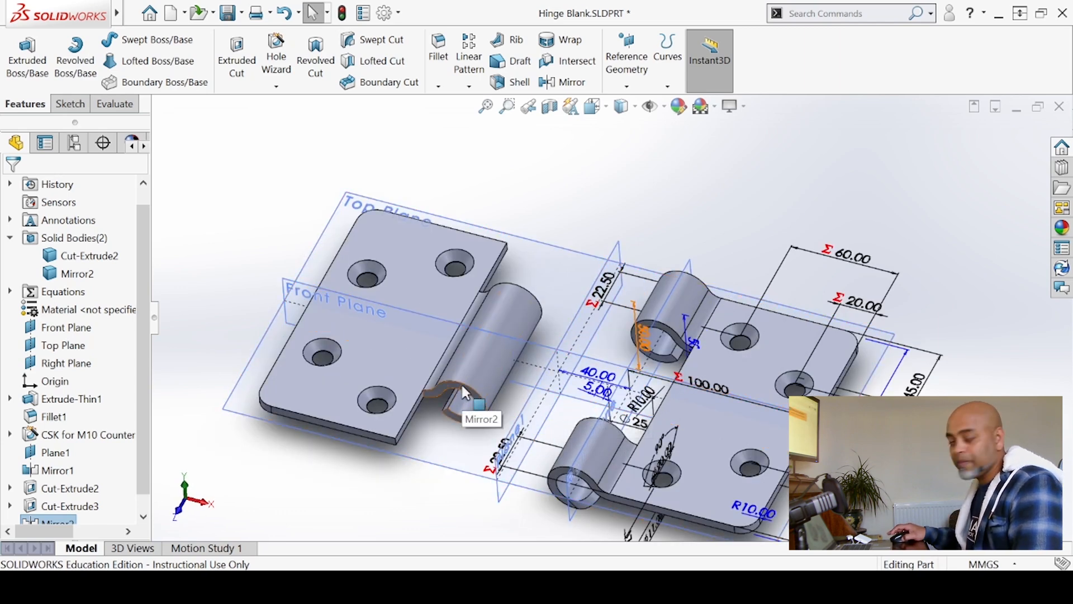
scroll(471, 406, "up", 3)
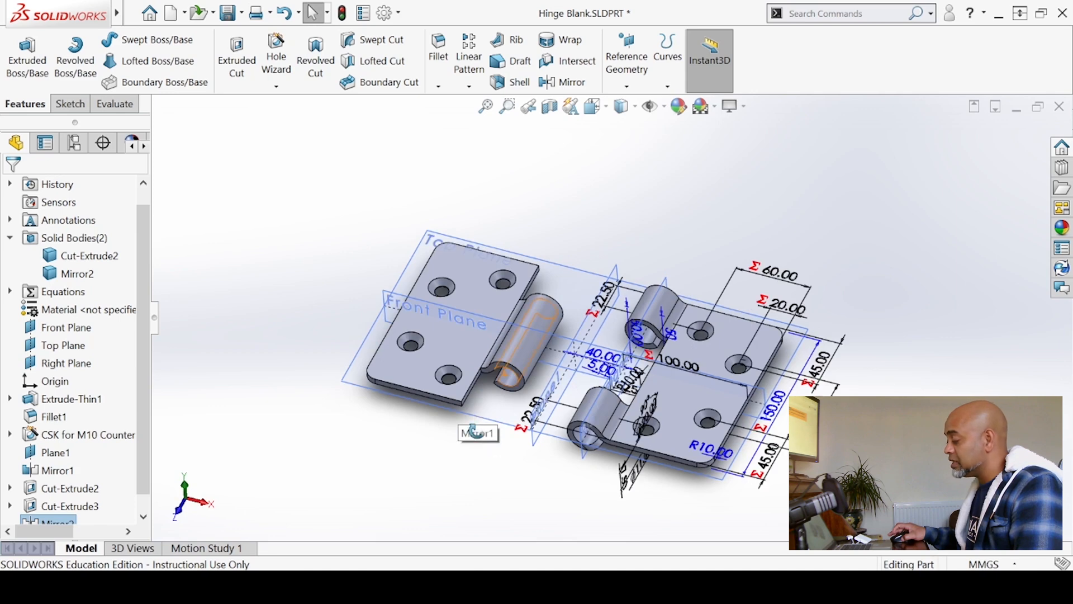
scroll(574, 307, "down", 2)
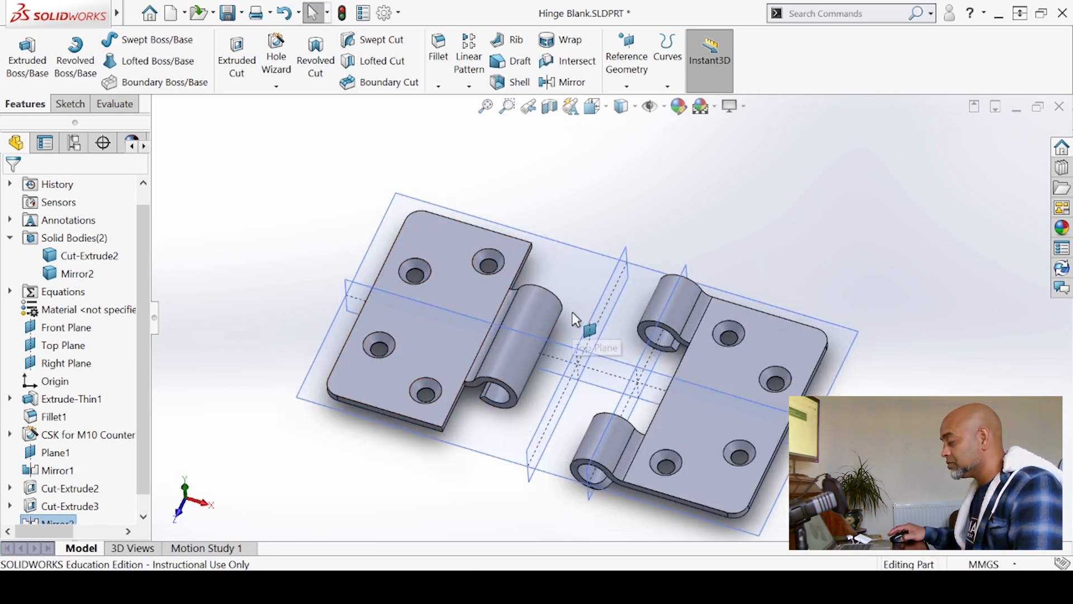
middle_click_drag(540, 424, 472, 333)
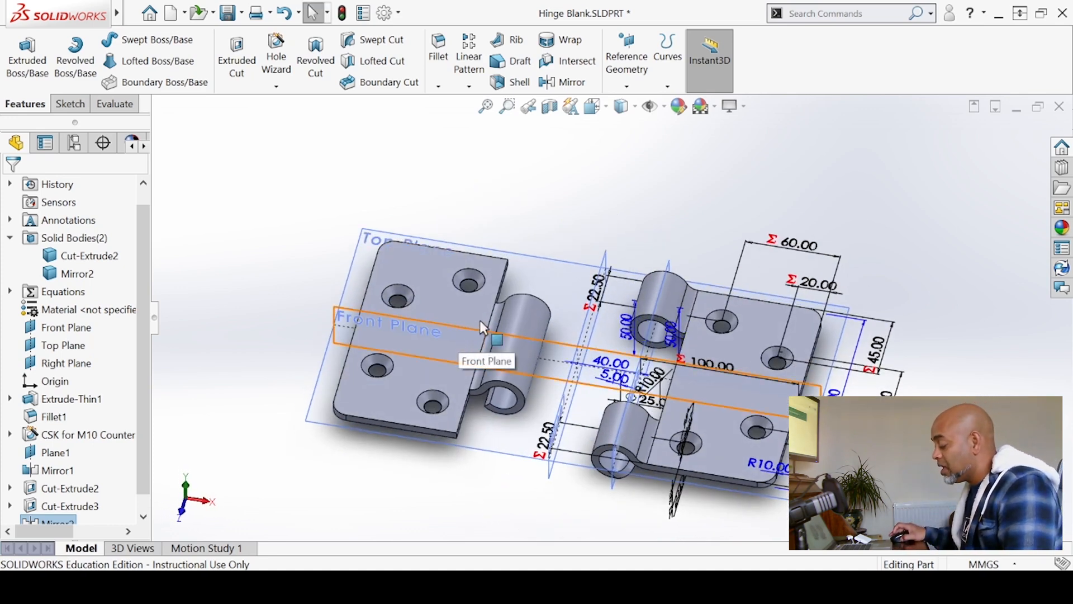
mouse_move(480, 341)
middle_mouse_down()
mouse_move(539, 427)
mouse_move(576, 426)
middle_mouse_up()
scroll(648, 430, "down", 5)
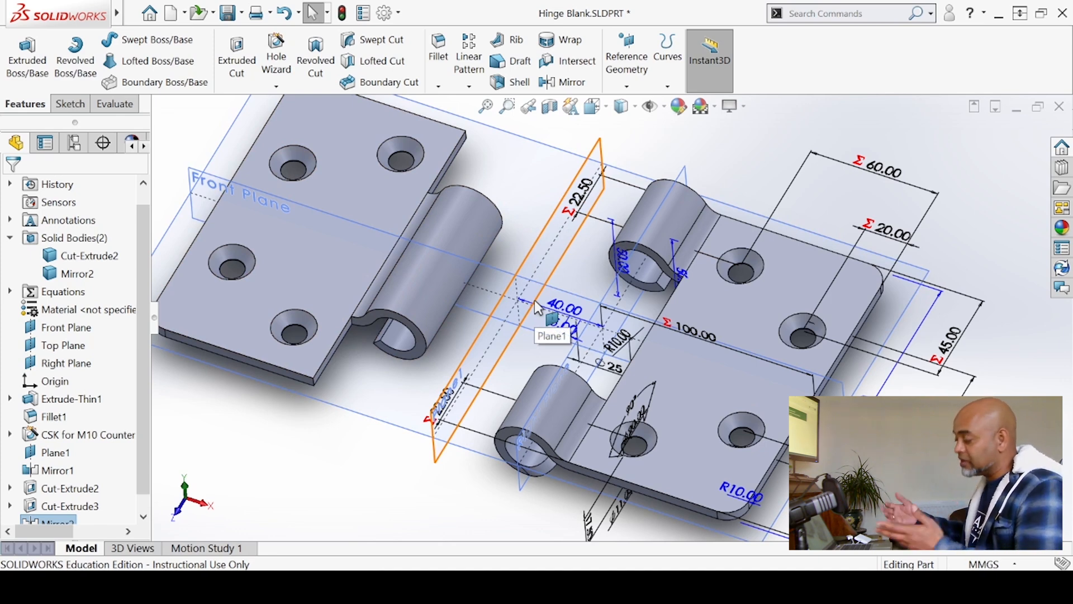
key("f")
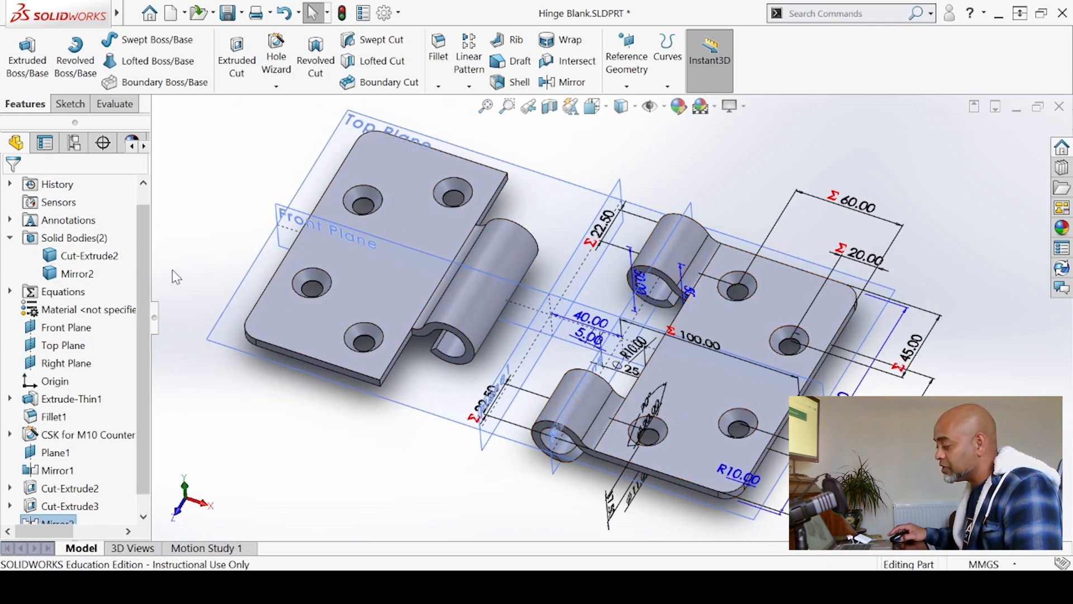
scroll(489, 449, "down", 1)
middle_click_drag(490, 450, 474, 385)
scroll(689, 264, "up", 1)
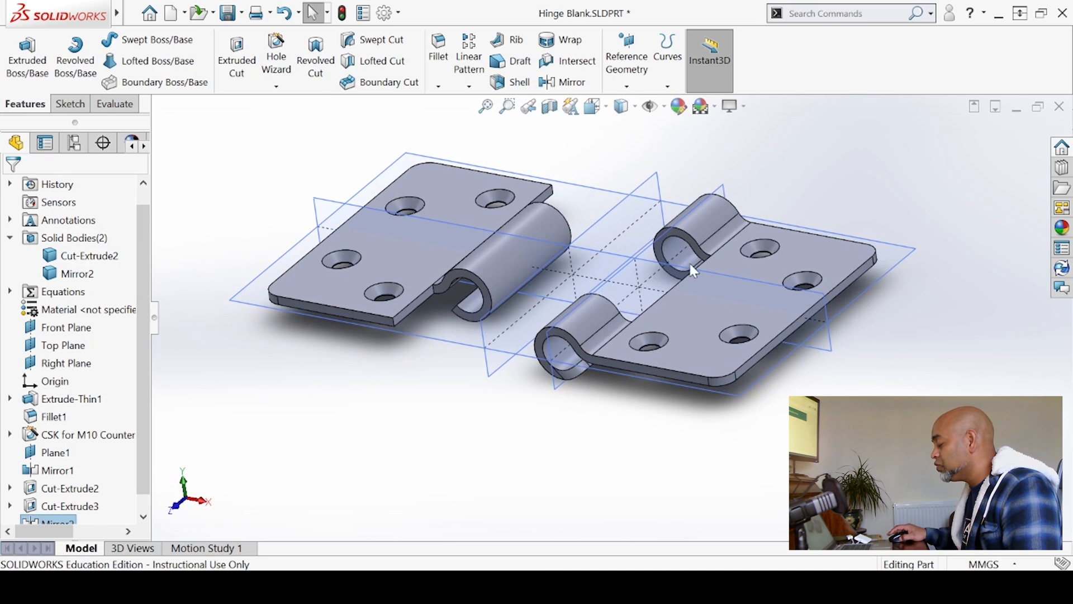
scroll(733, 250, "down", 1)
middle_click_drag(732, 251, 731, 283)
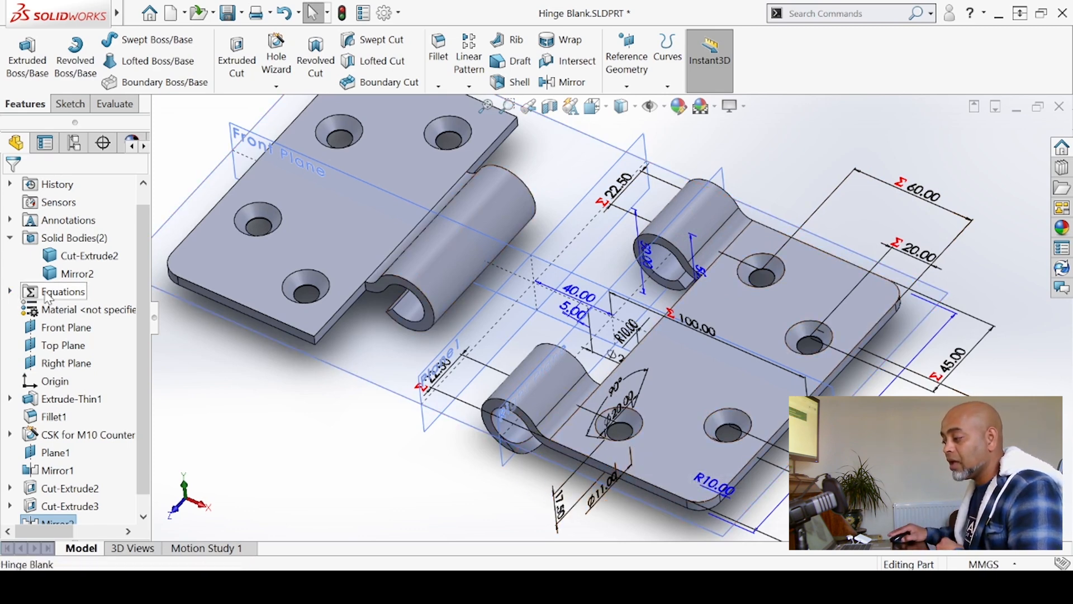
Expand the part's equations to review the width and length global variables against both leaves.
left_click(20, 298)
left_click(10, 291)
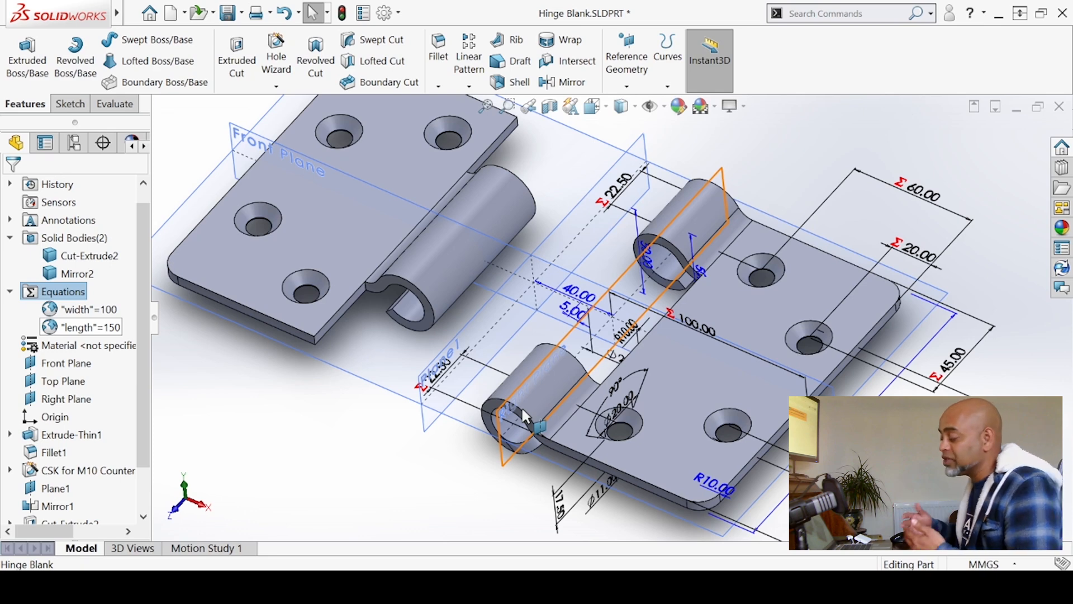
scroll(534, 403, "up", 3)
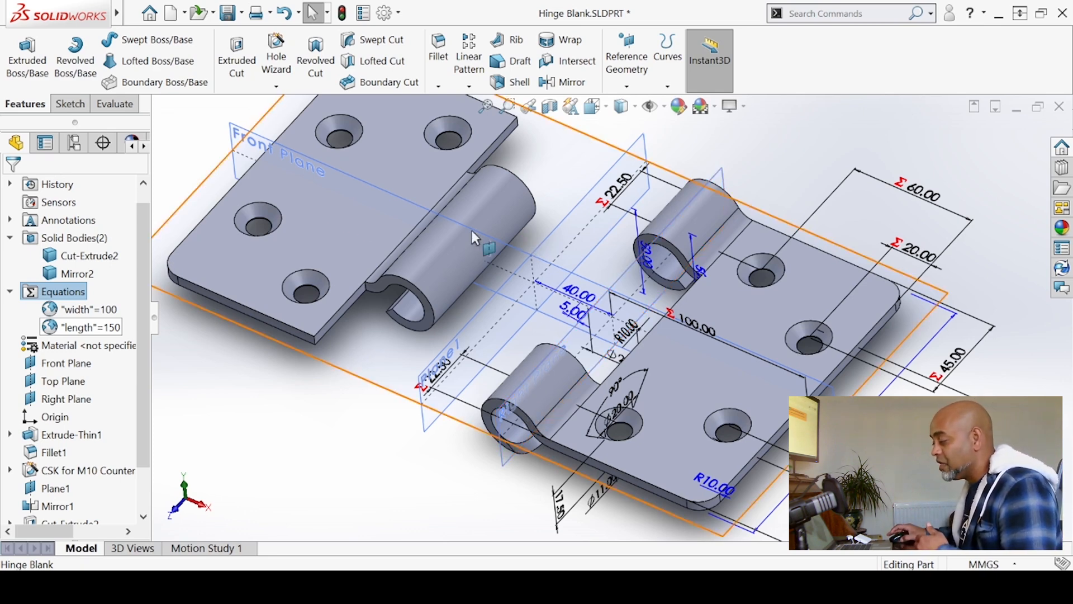
scroll(489, 237, "up", 2)
scroll(532, 234, "down", 3)
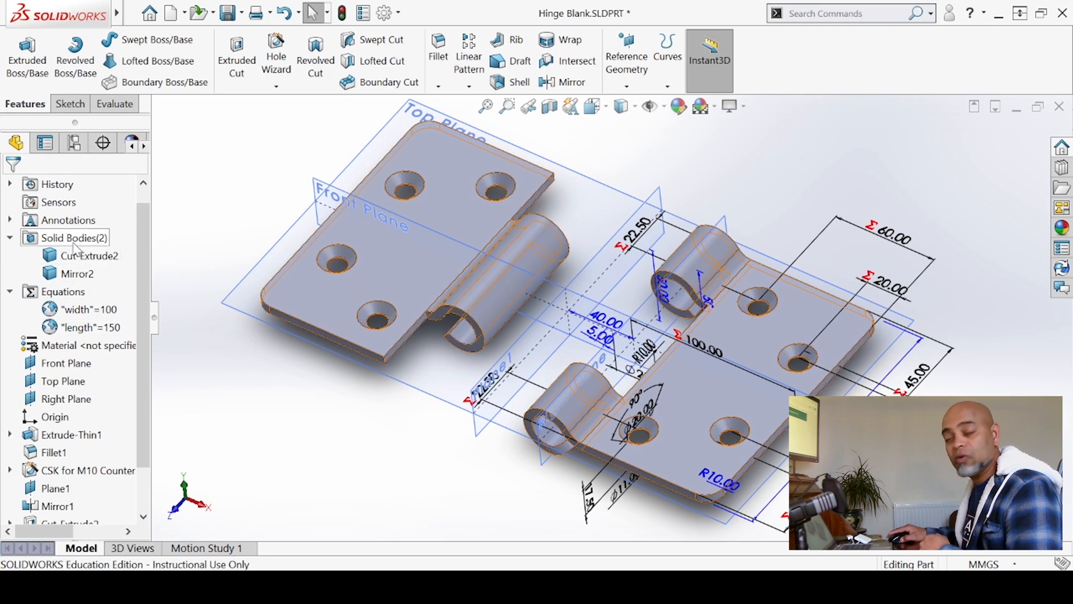
Insert the original two-knuckle leaf body into a new part, changing its units to those of the base part.
right_click(80, 260)
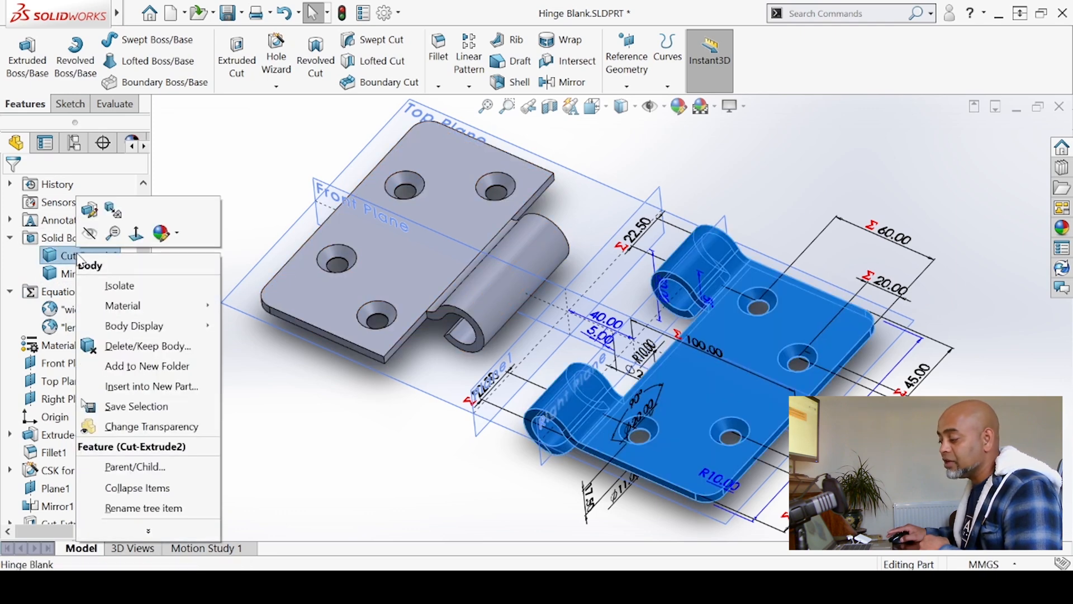
left_click(134, 387)
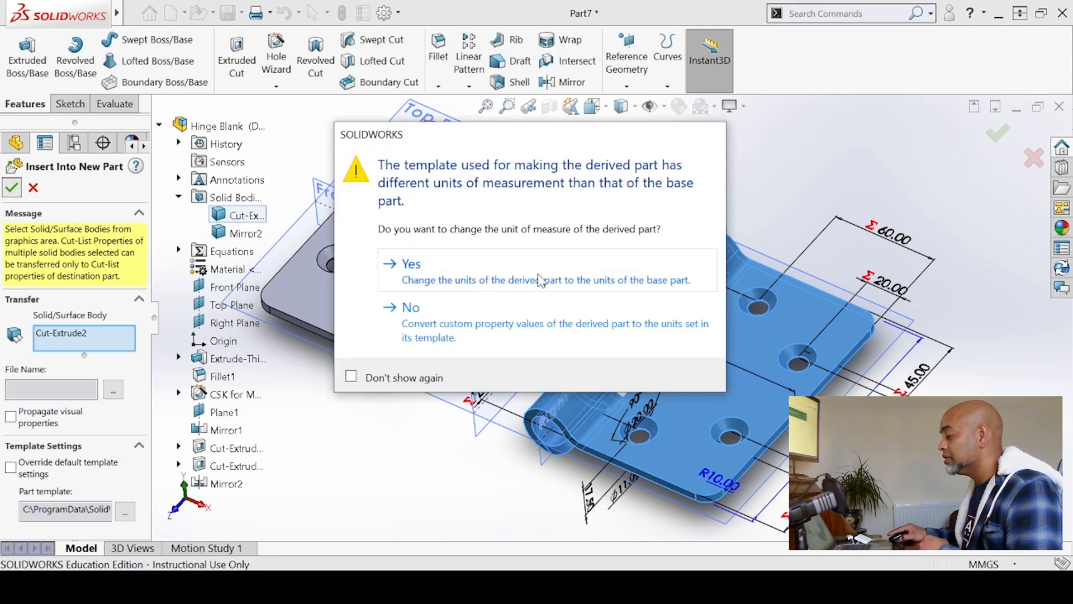
left_click(467, 286)
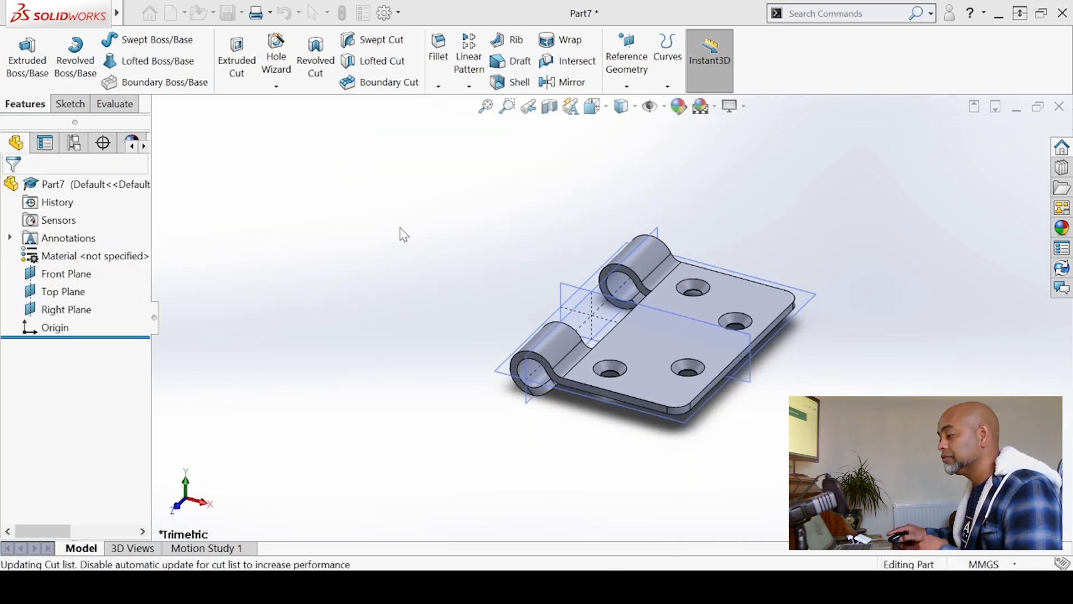
Save the derived two-knuckle leaf to the Desktop as Hinge Blank-Extrude Part B.SLDPRT.
key("ctrl+s")
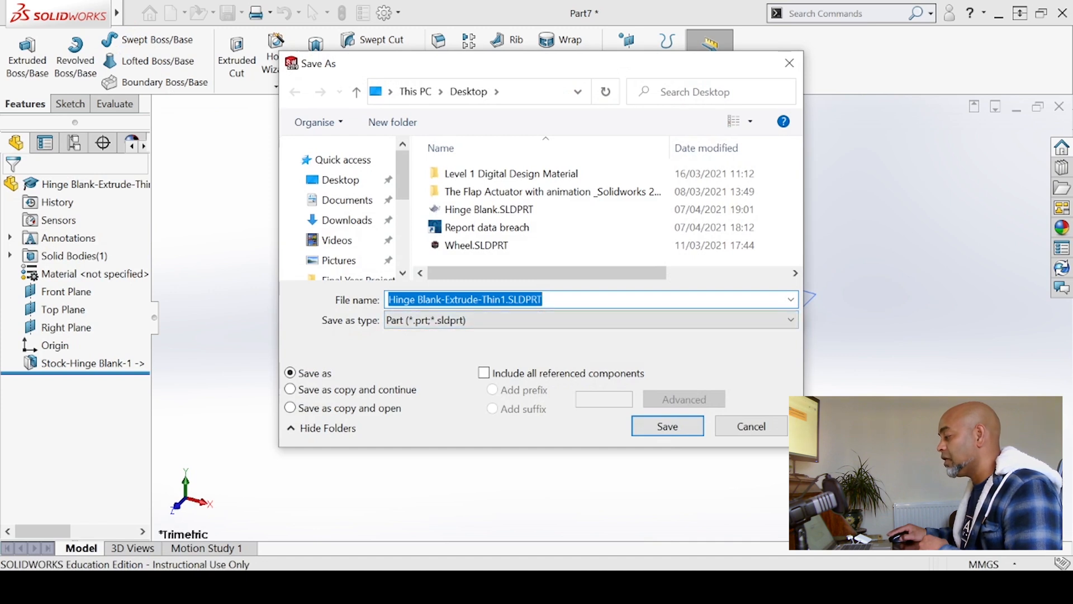
left_click(506, 299)
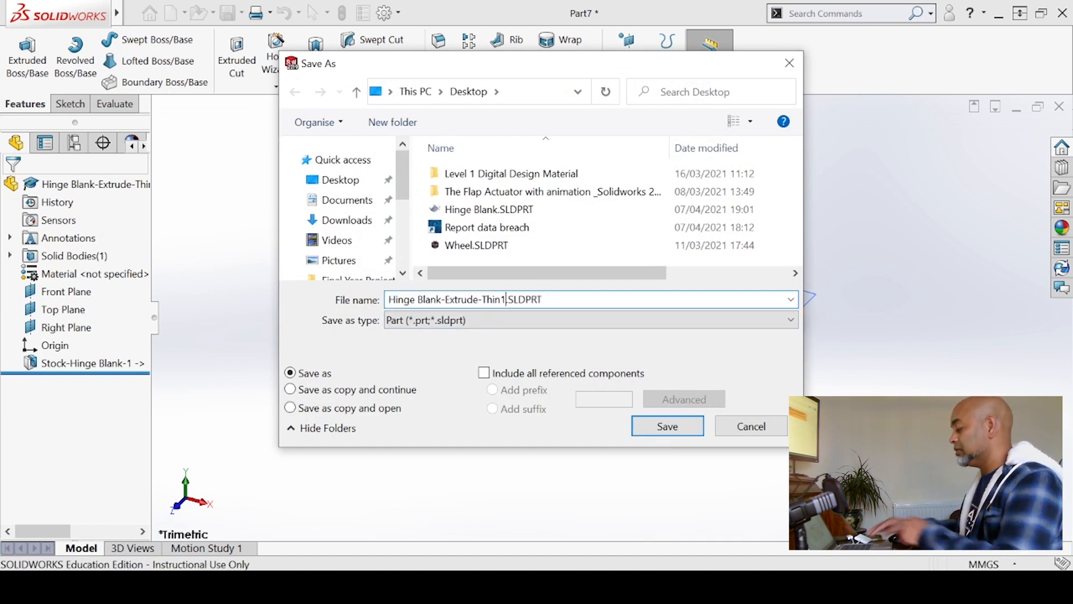
key("BackSpace")
key("BackSpace")
key("BackSpace")
type("Part B")
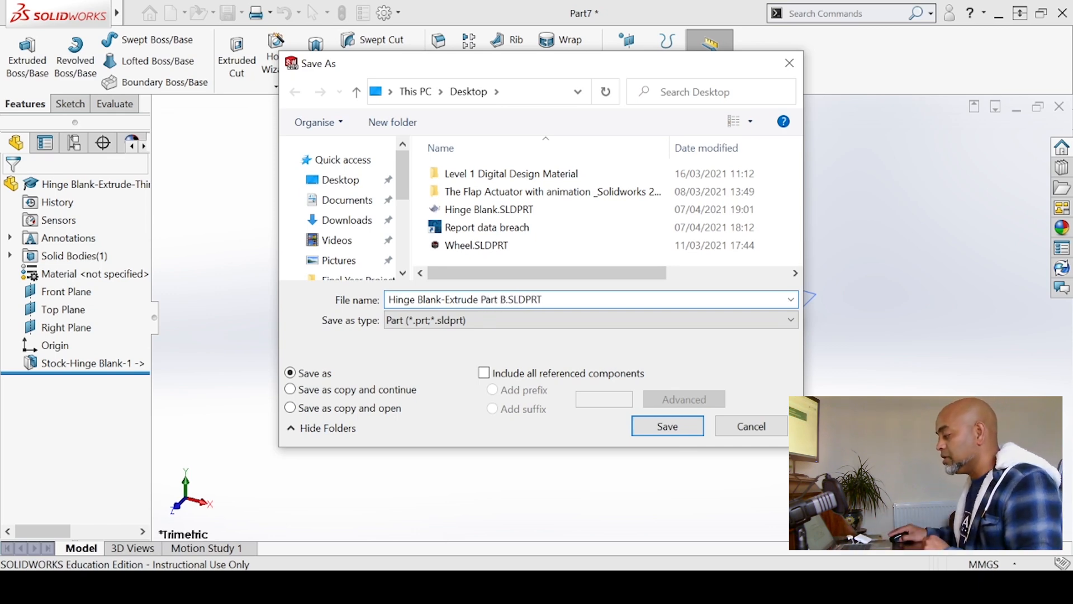
left_click(672, 431)
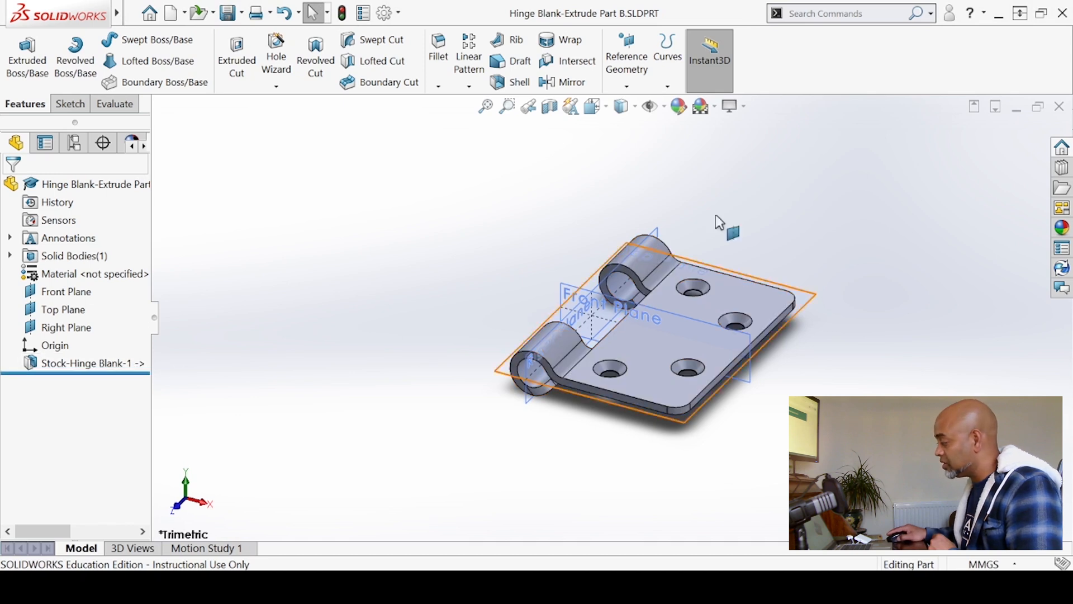
Return to the Hinge Blank part and insert the mirrored single-knuckle leaf body into a new part, using the base part's units.
left_click(1016, 111)
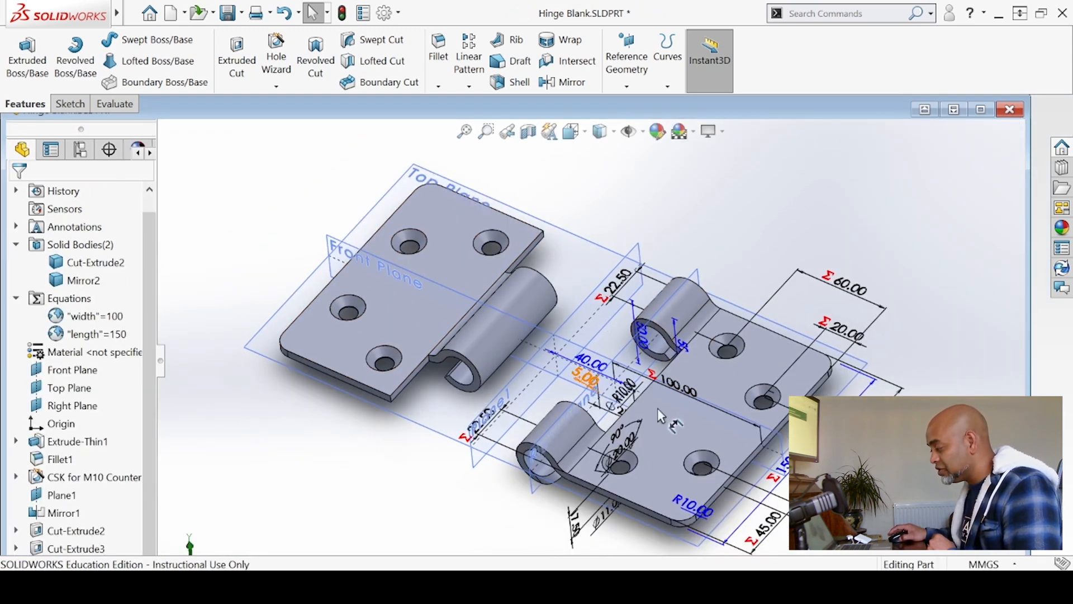
scroll(593, 361, "up", 1)
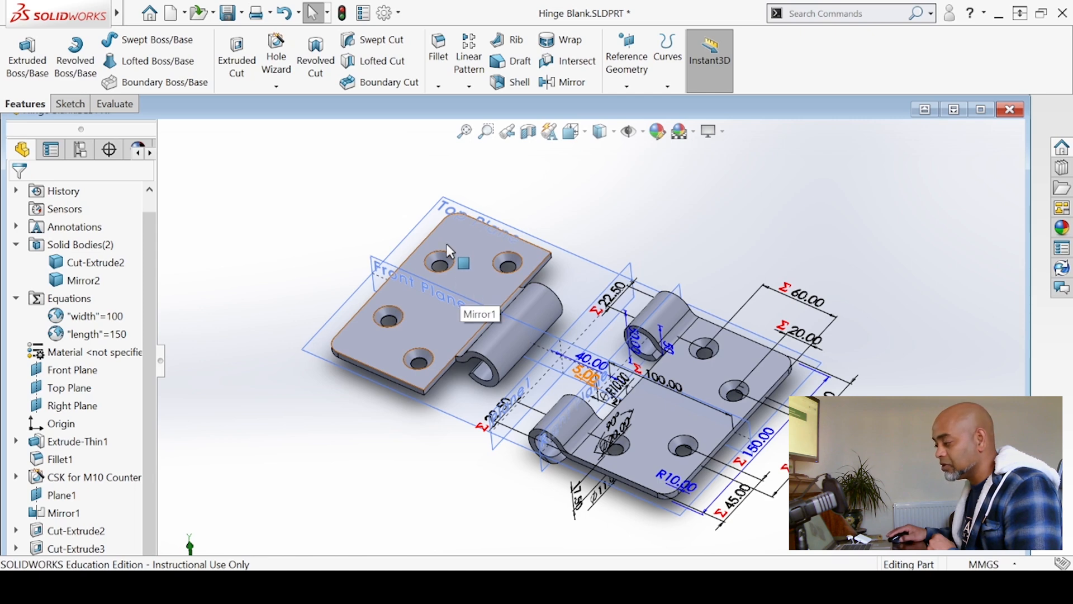
left_click(84, 263)
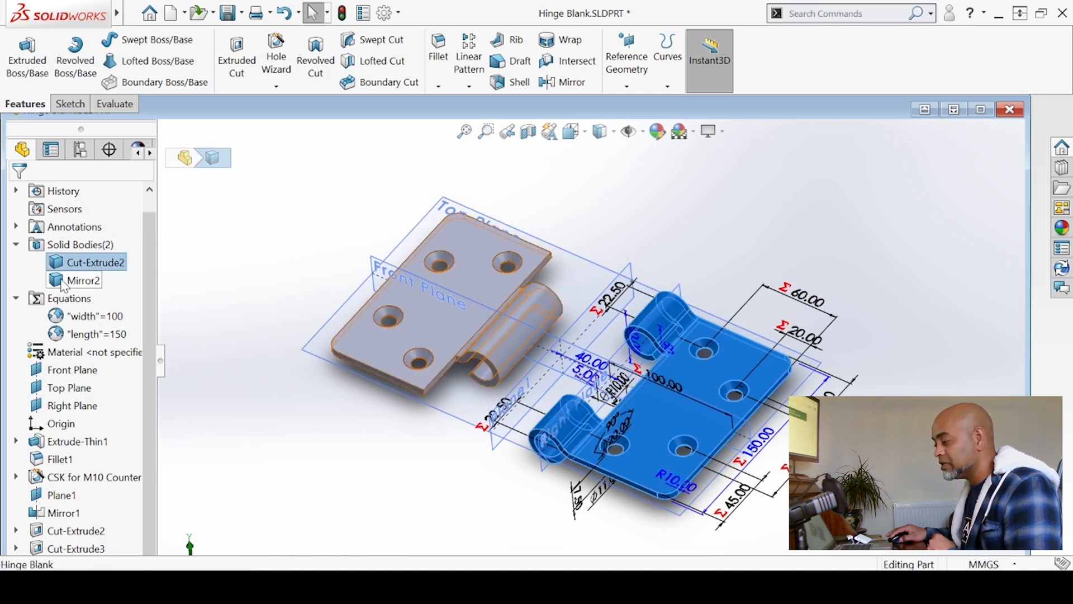
right_click(79, 282)
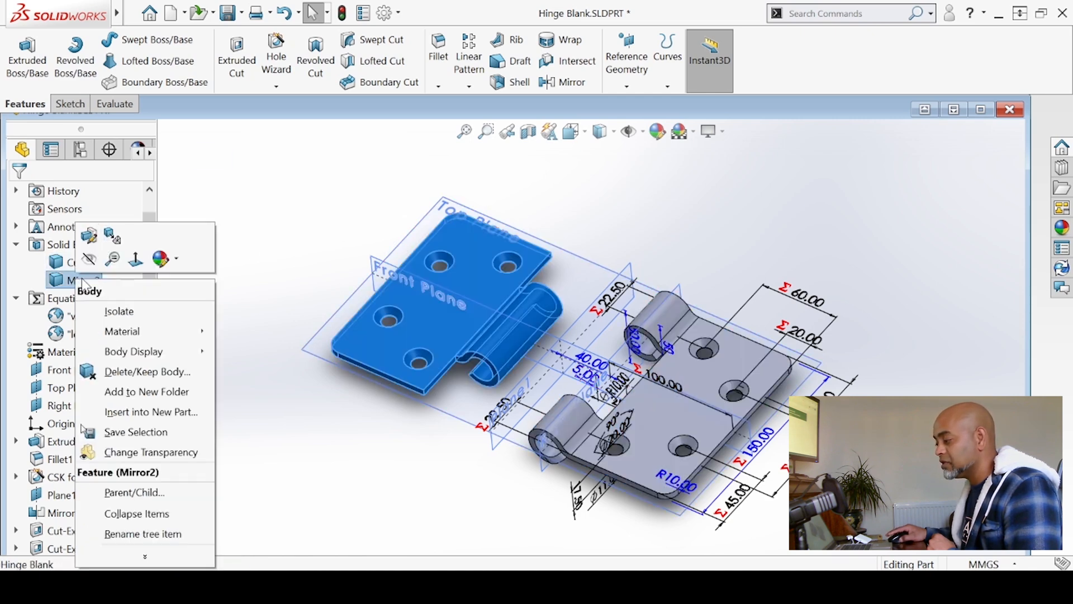
left_click(136, 413)
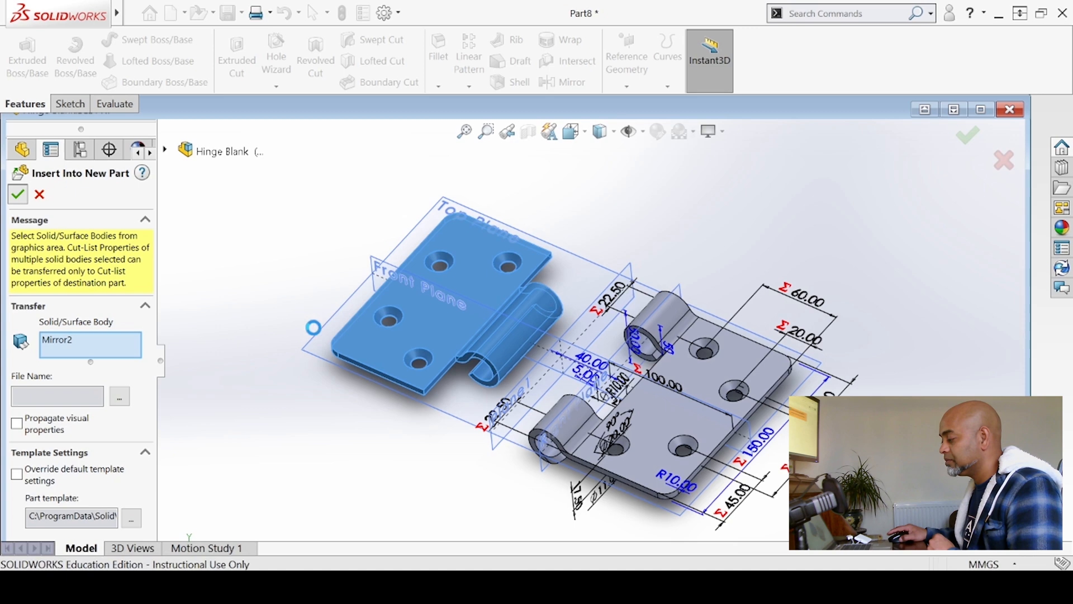
left_click(475, 267)
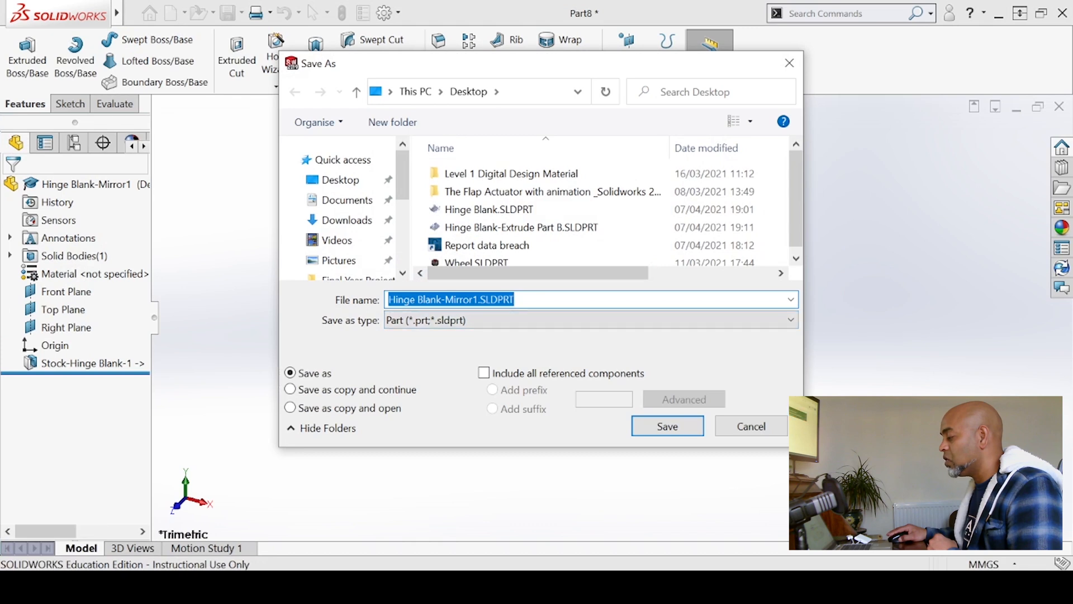
Save the derived single-knuckle leaf to the Desktop as Hinge Blank-Part A.SLDPRT.
left_click(477, 298)
key("BackSpace")
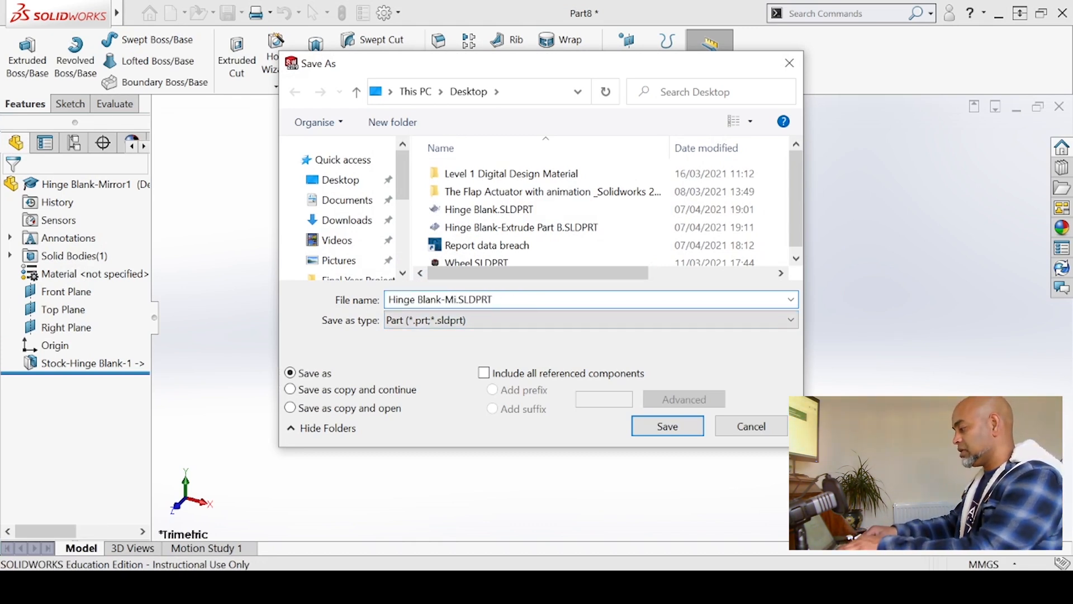
type("Part A")
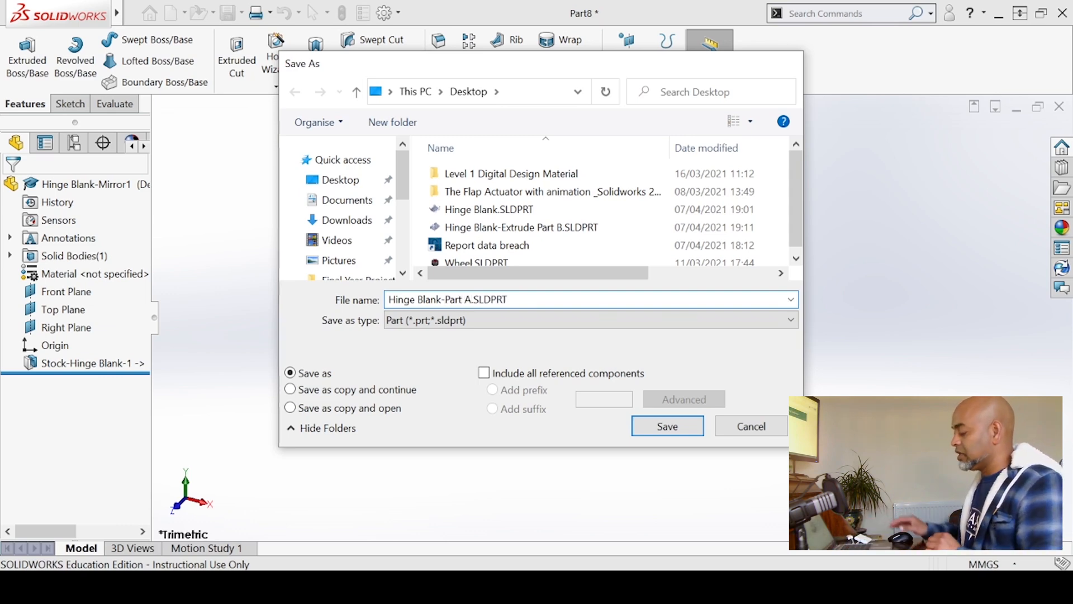
key("Return")
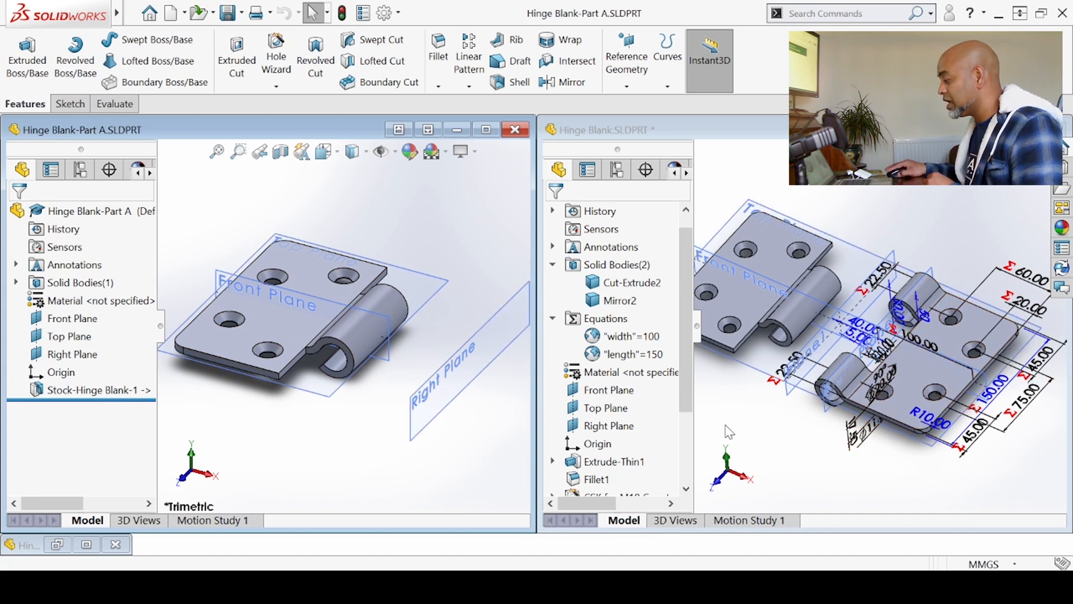
Set the length global variable of the Hinge Blank part to 200 in its equations and apply the change.
left_click(627, 358)
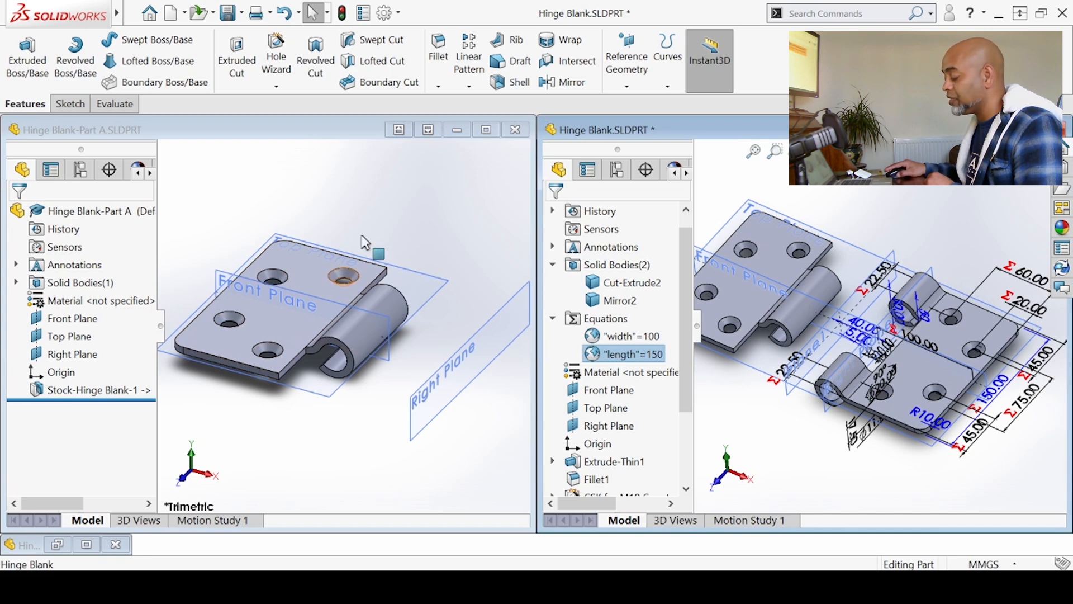
right_click(614, 330)
left_click(639, 333)
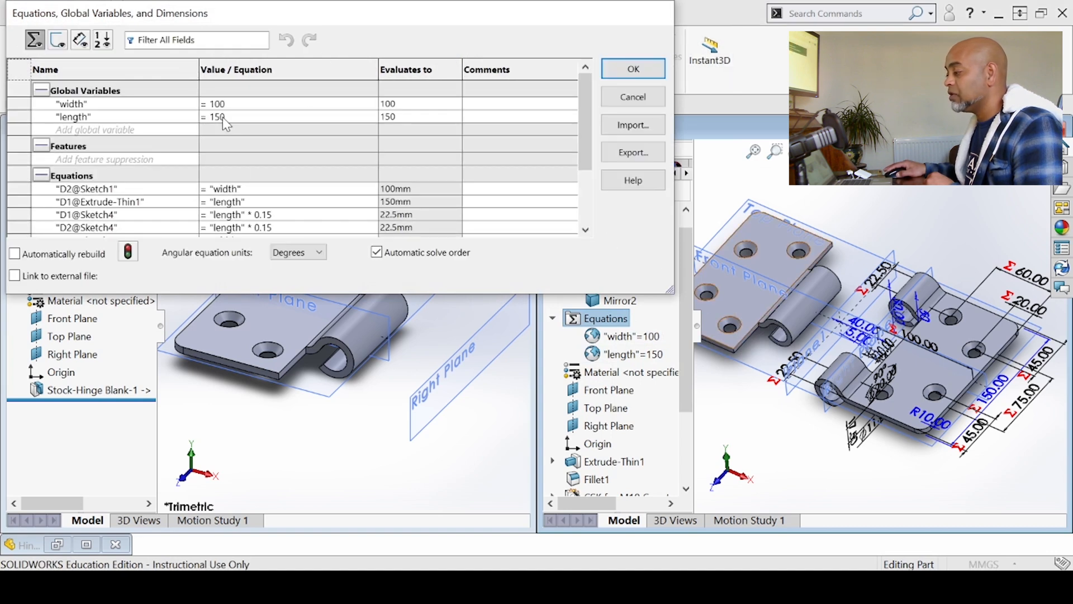
key("BackSpace")
key("BackSpace")
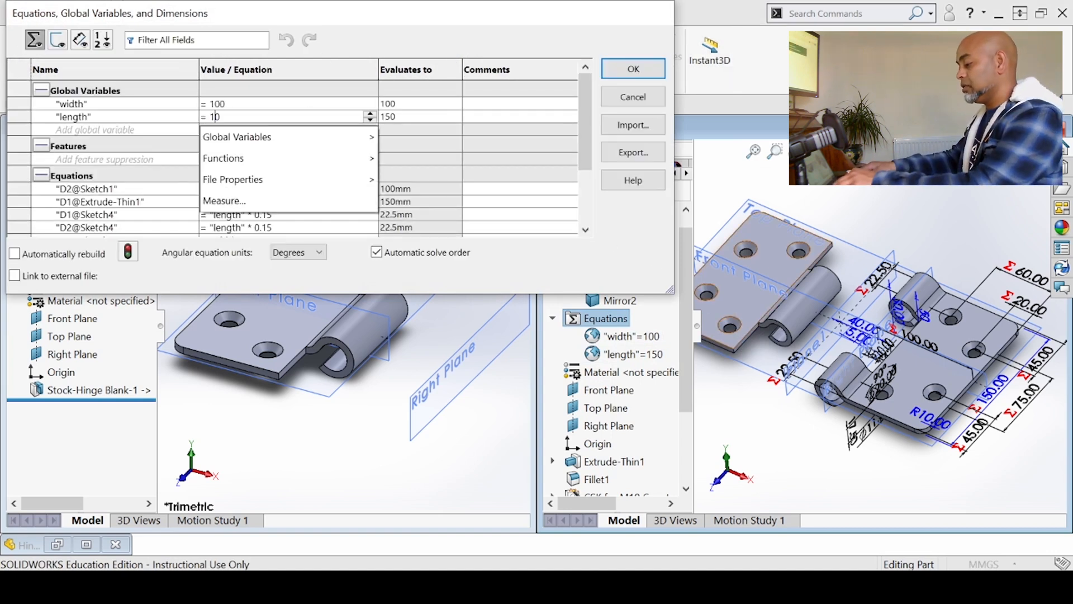
type("200")
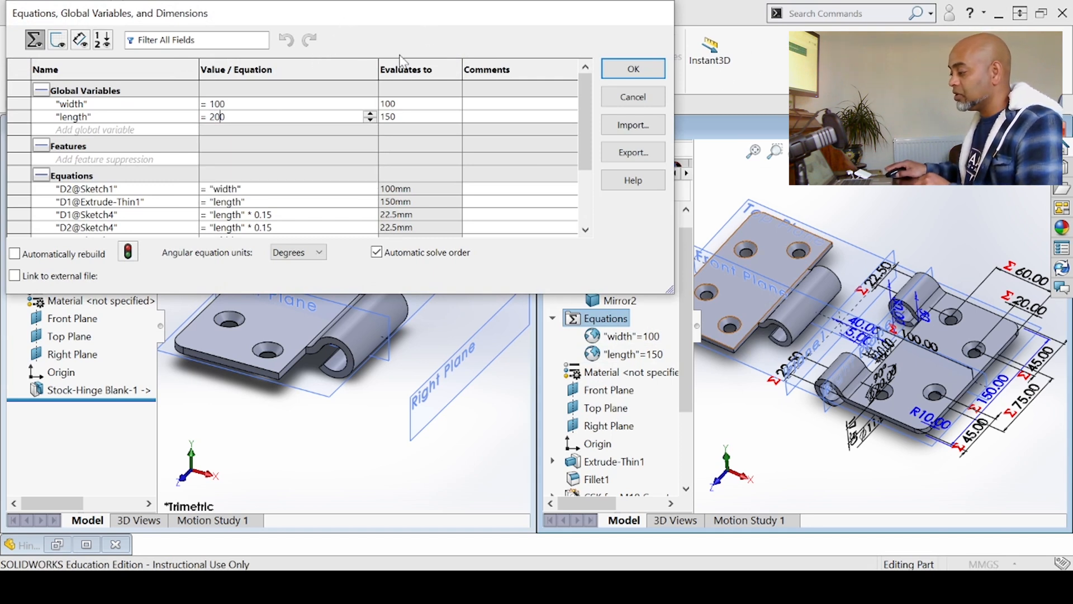
left_click(650, 76)
left_click(650, 75)
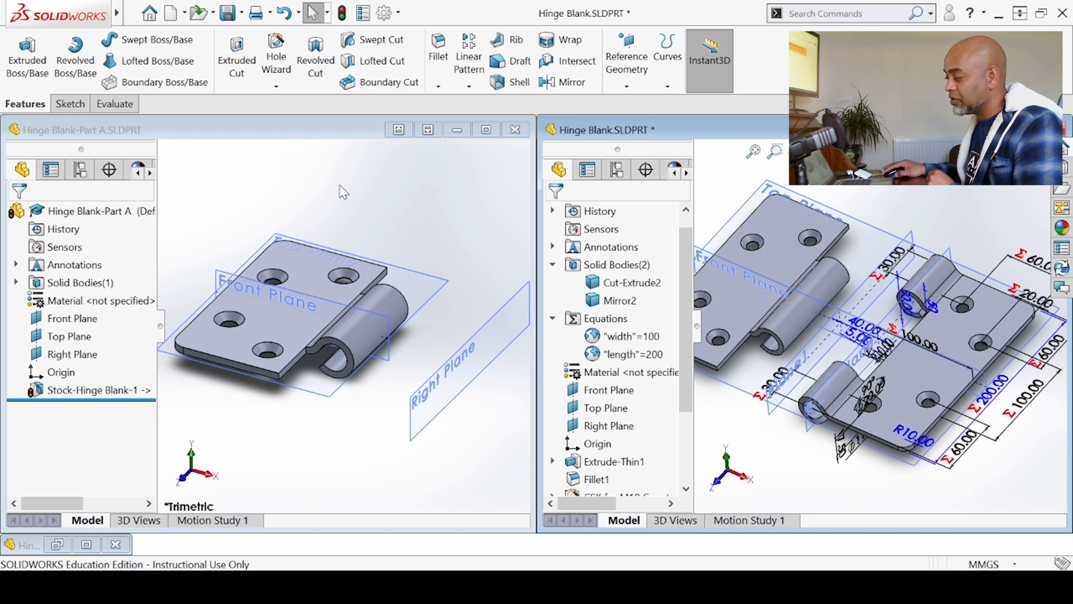
Activate the Hinge Blank-Part A document to update it, and compare the single-knuckle leaf with the base hinge.
left_click(326, 132)
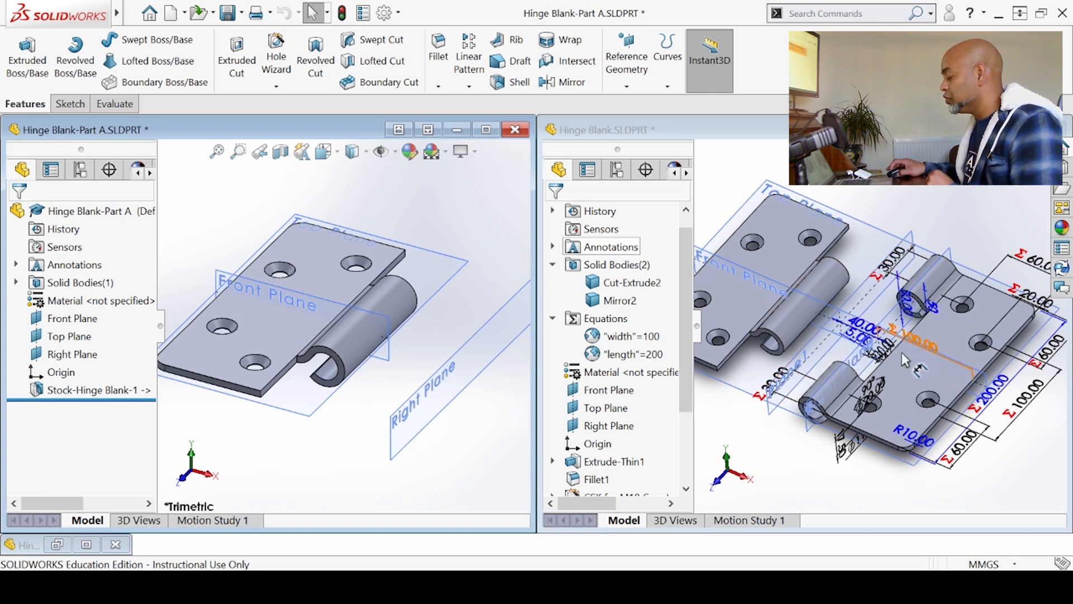
scroll(901, 352, "up", 3)
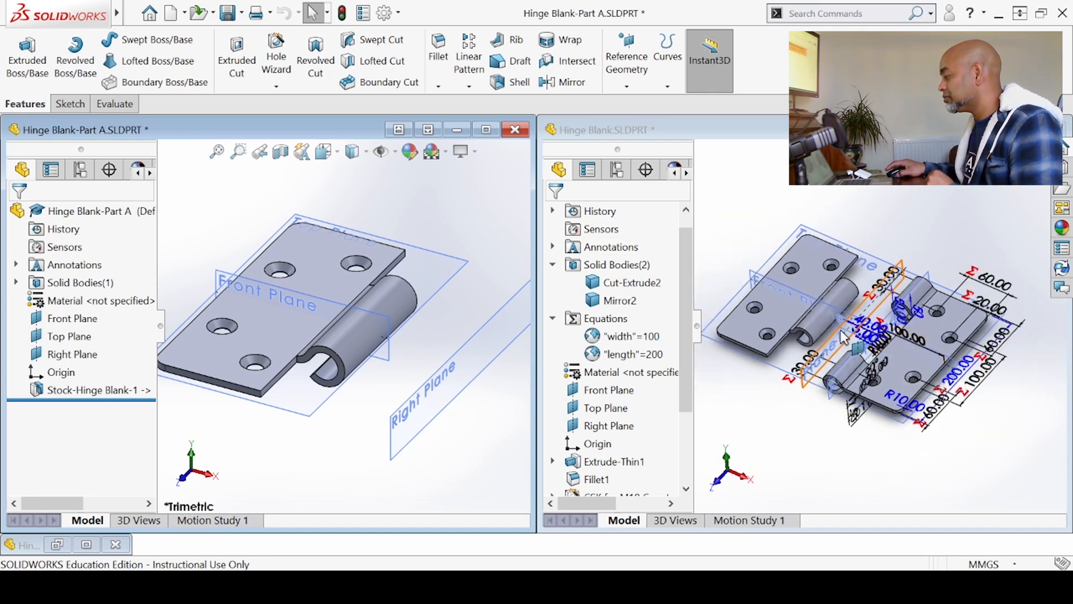
scroll(844, 338, "down", 2)
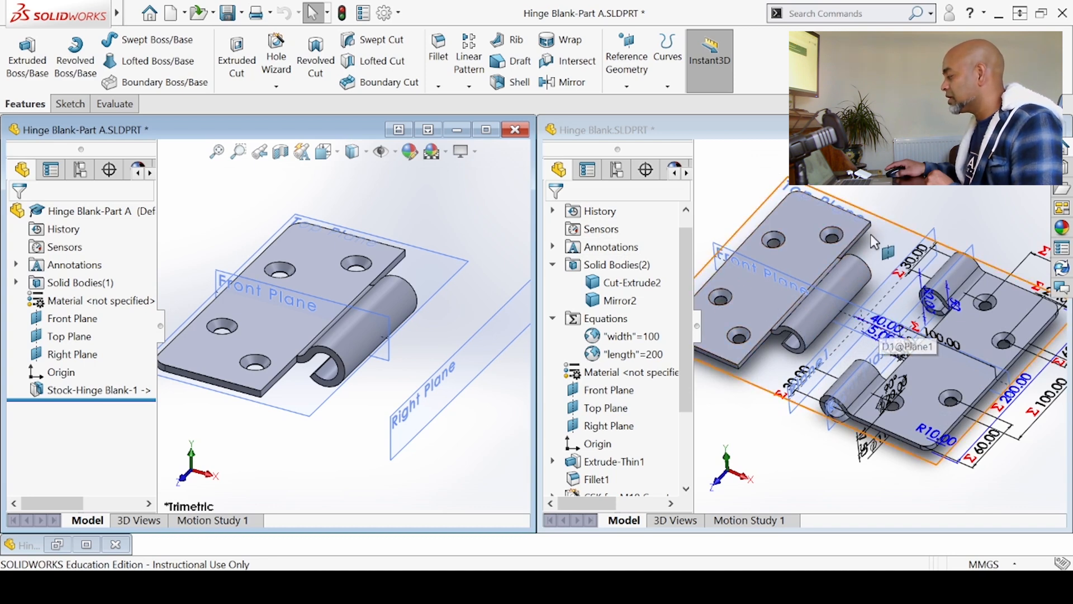
scroll(776, 349, "up", 3)
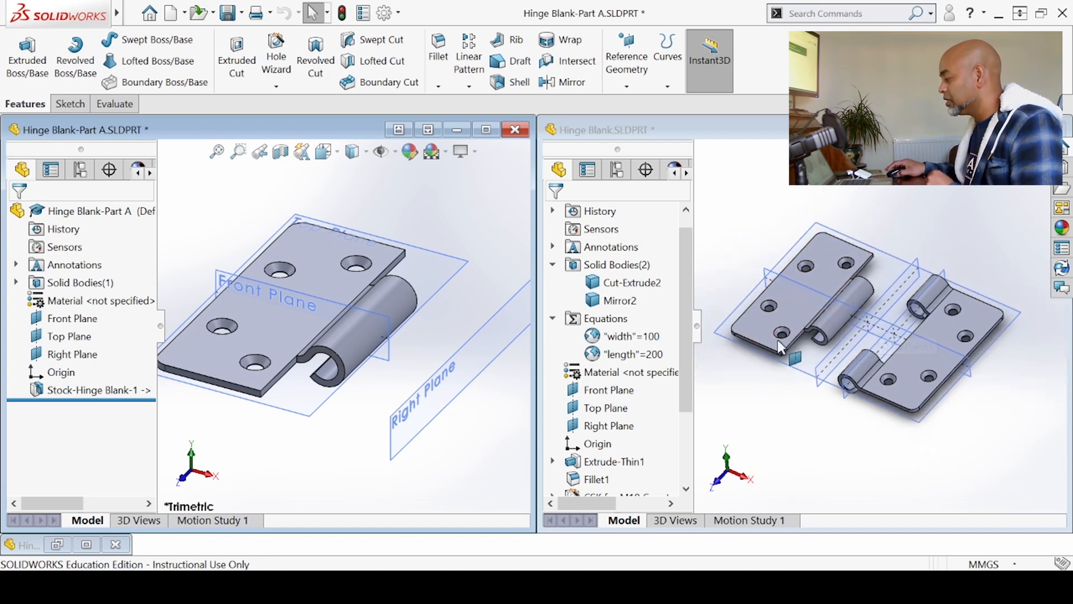
scroll(782, 342, "down", 2)
scroll(961, 327, "up", 2)
scroll(265, 338, "down", 2)
scroll(291, 335, "up", 2)
middle_click_drag(369, 335, 349, 406)
left_click_drag(236, 124, 272, 117)
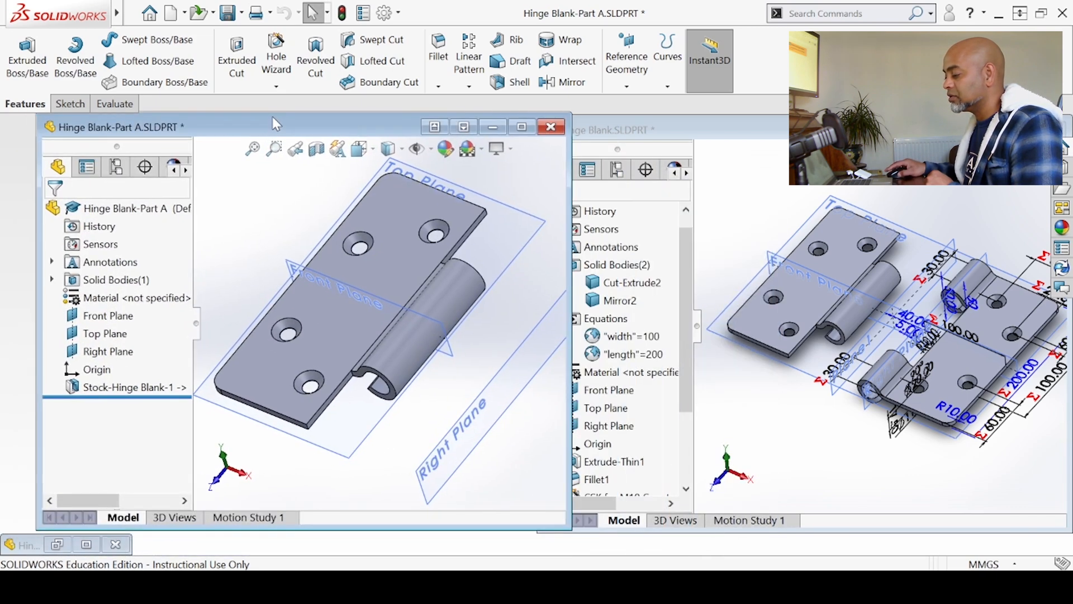
Restore the Hinge Blank-Extrude Part B document, inspect the linked two-knuckle leaf, and minimize it.
left_click(59, 544)
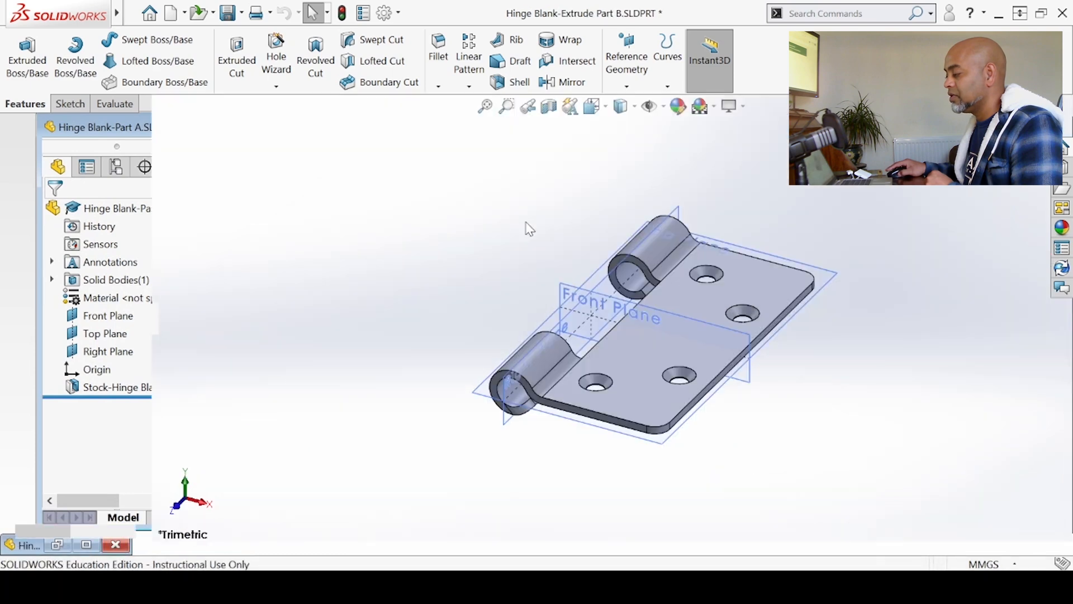
middle_click_drag(655, 342, 606, 327)
scroll(626, 313, "up", 1)
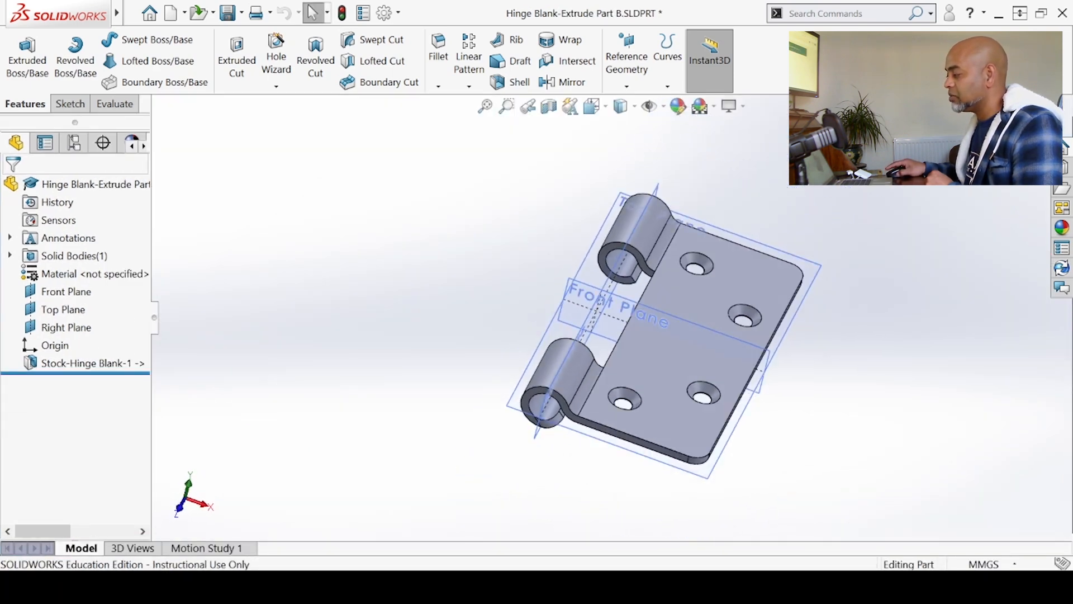
left_click(1020, 105)
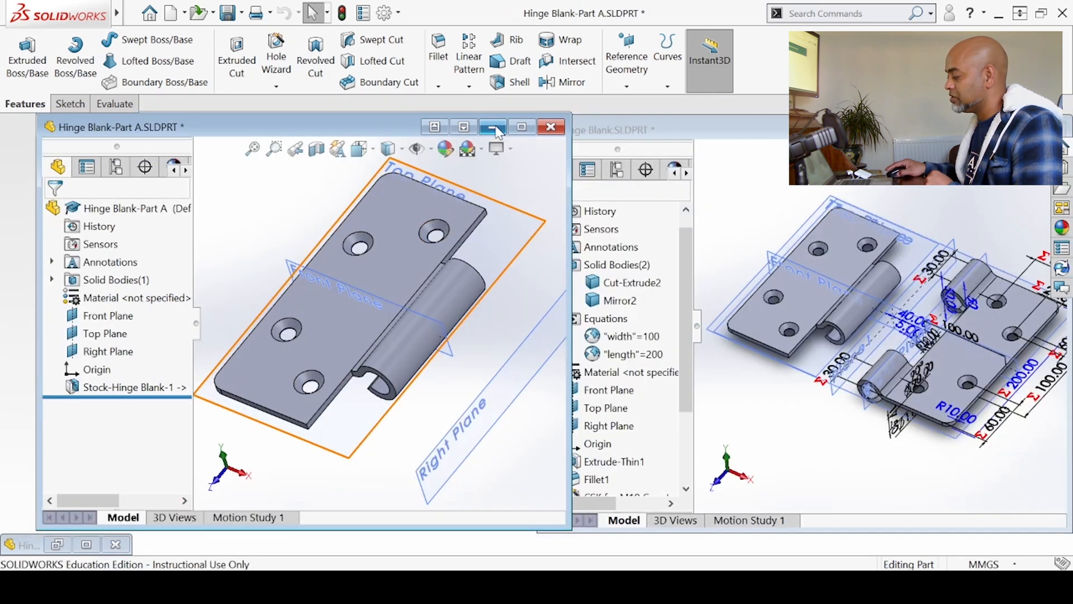
Minimize Hinge Blank-Part A, maximize the Hinge Blank part, and examine both leaves and their equation-driven dimensions.
left_click(492, 127)
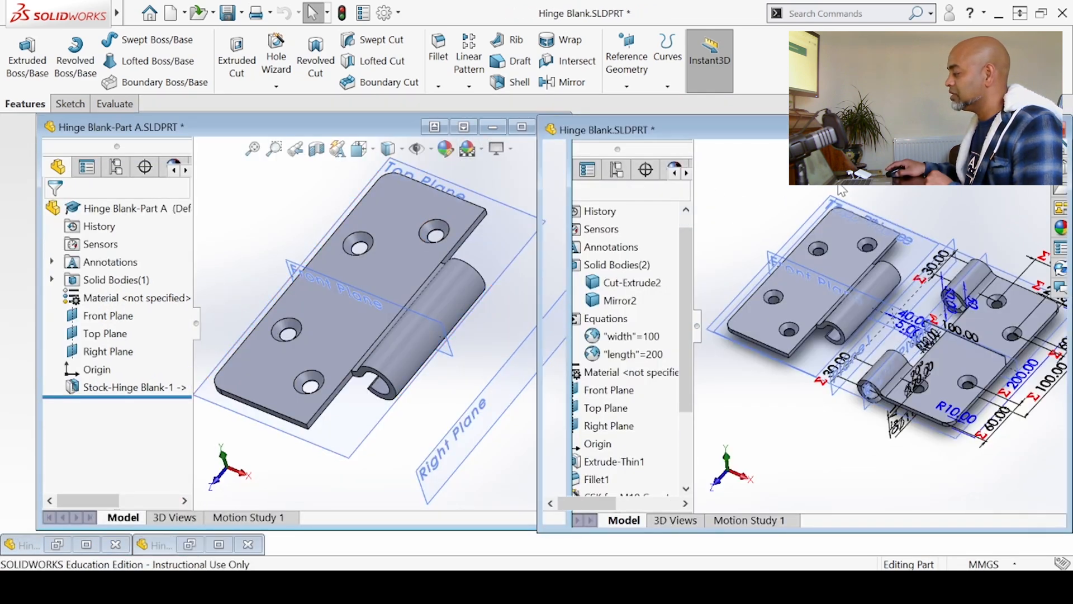
left_click(1022, 129)
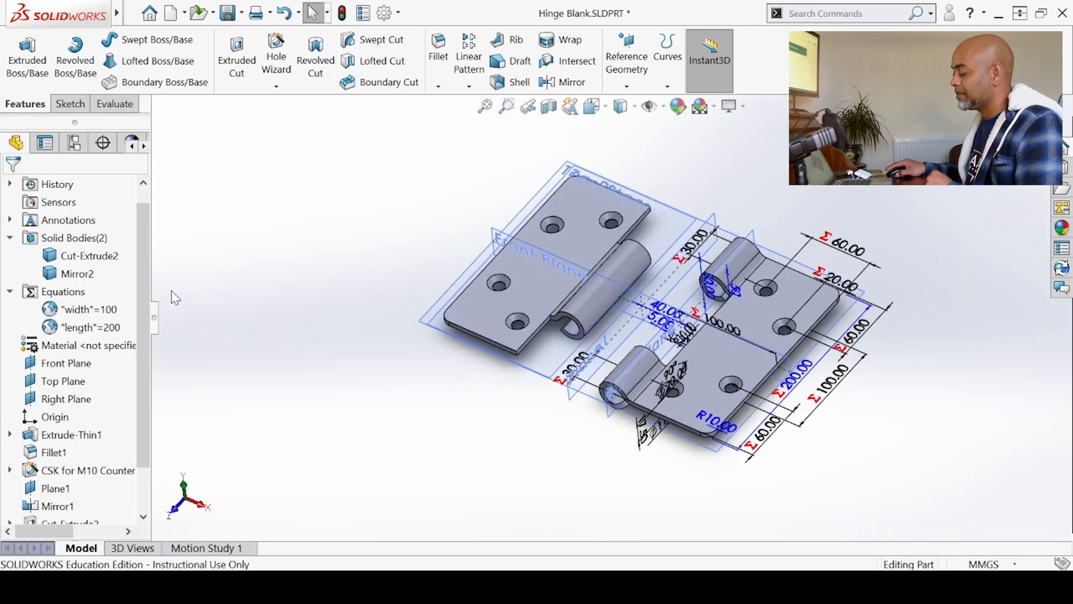
scroll(884, 212, "down", 1)
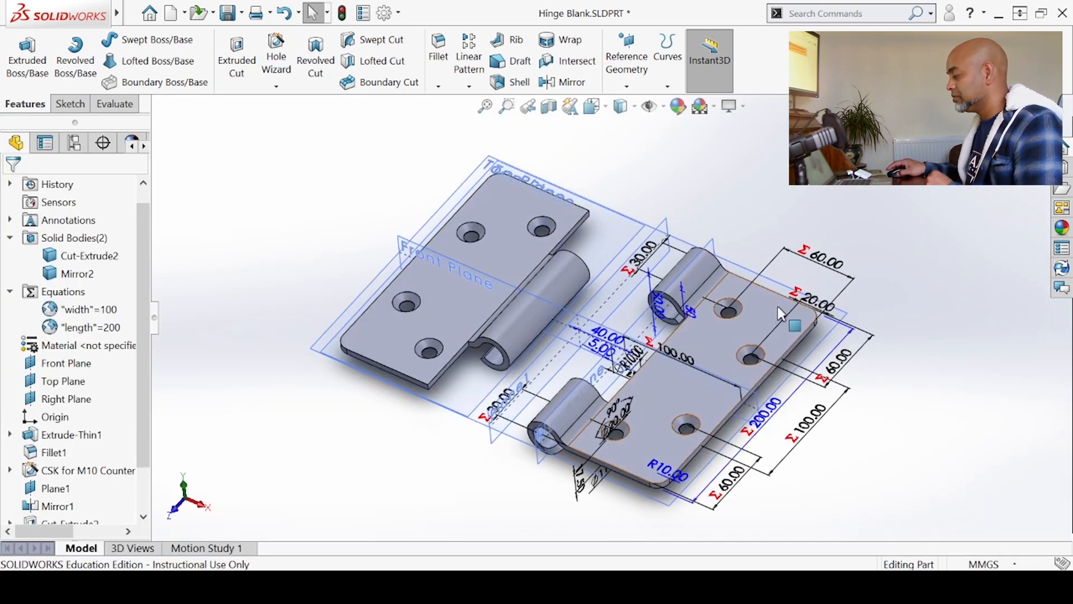
scroll(775, 308, "up", 1)
scroll(775, 316, "down", 1)
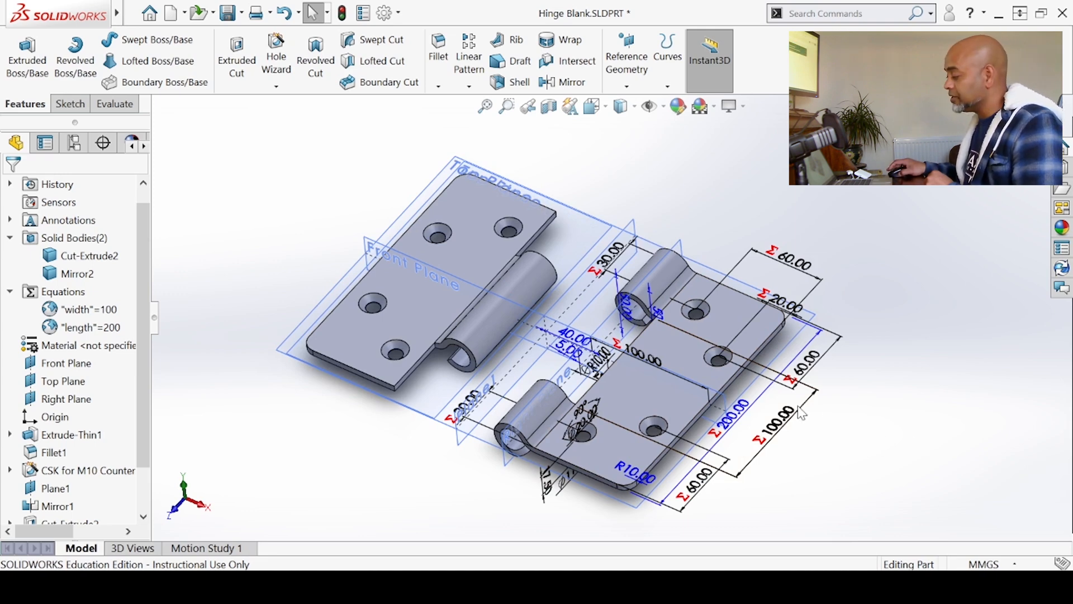
middle_click_drag(785, 420, 710, 261)
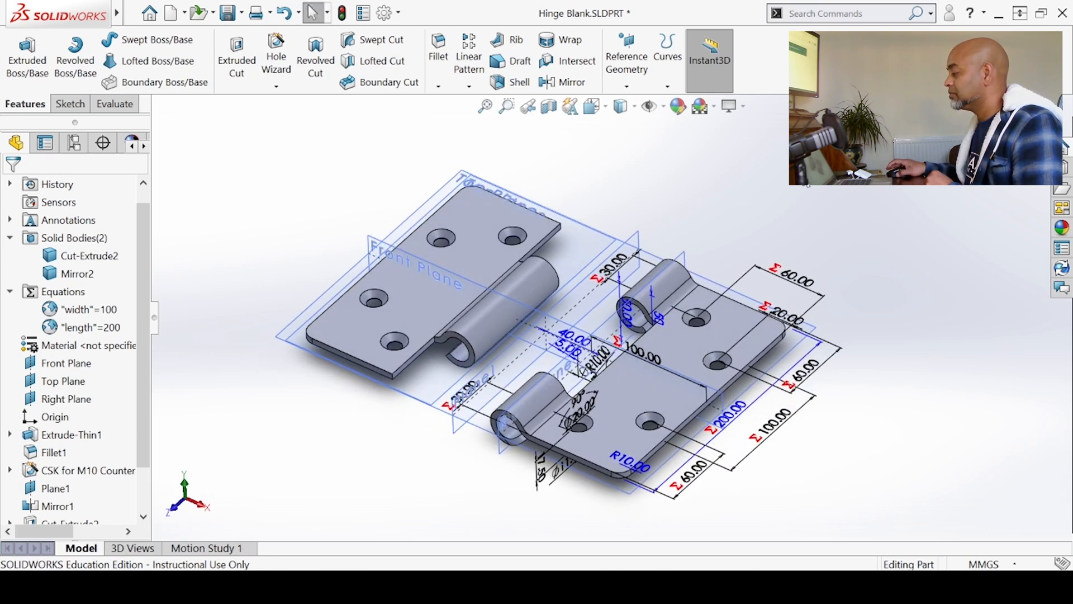
scroll(637, 438, "down", 5)
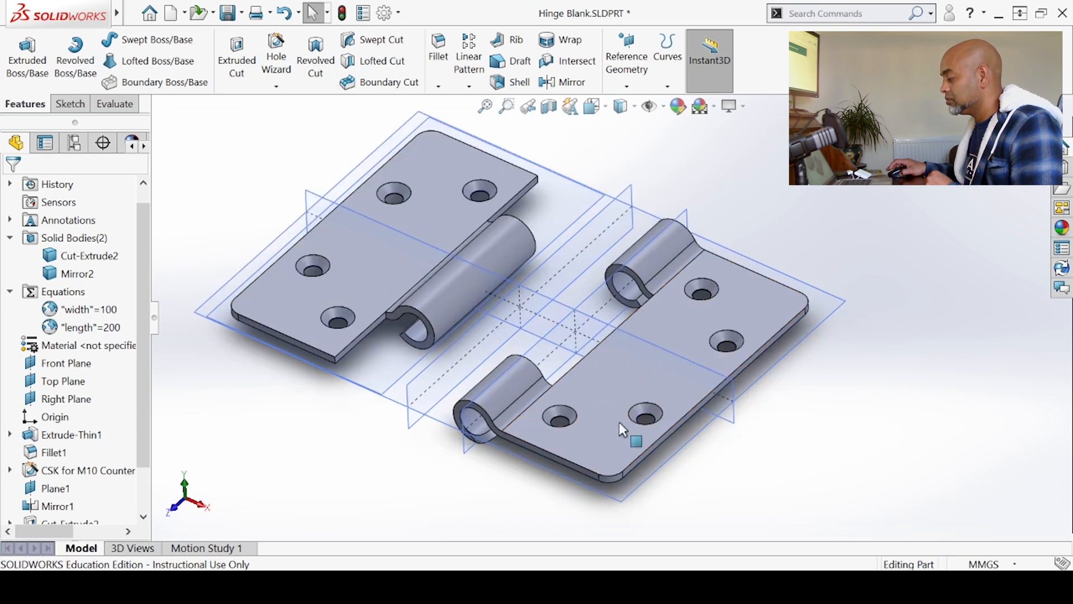
key("f")
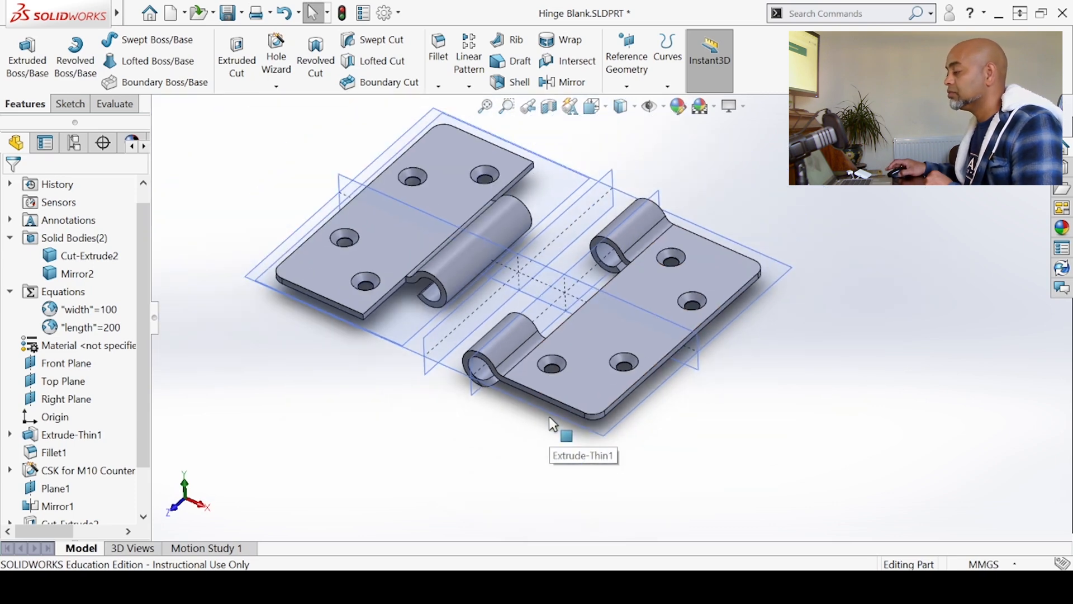
Set the length global variable of the Hinge Blank part to 150 in its equations and apply the change.
right_click(75, 299)
left_click(139, 304)
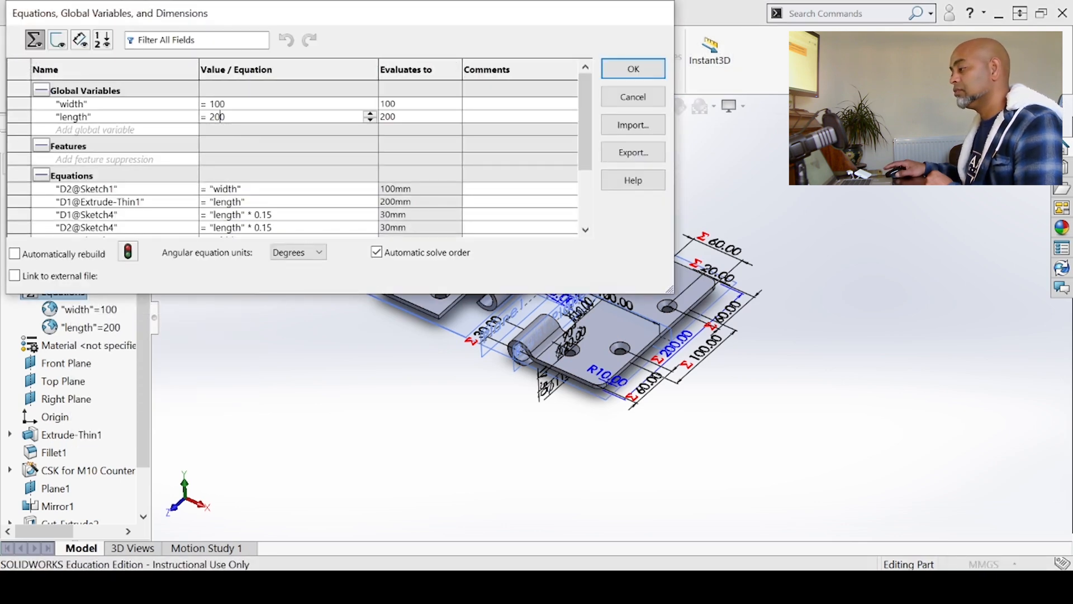
key("BackSpace")
key("BackSpace")
key("BackSpace")
type("150")
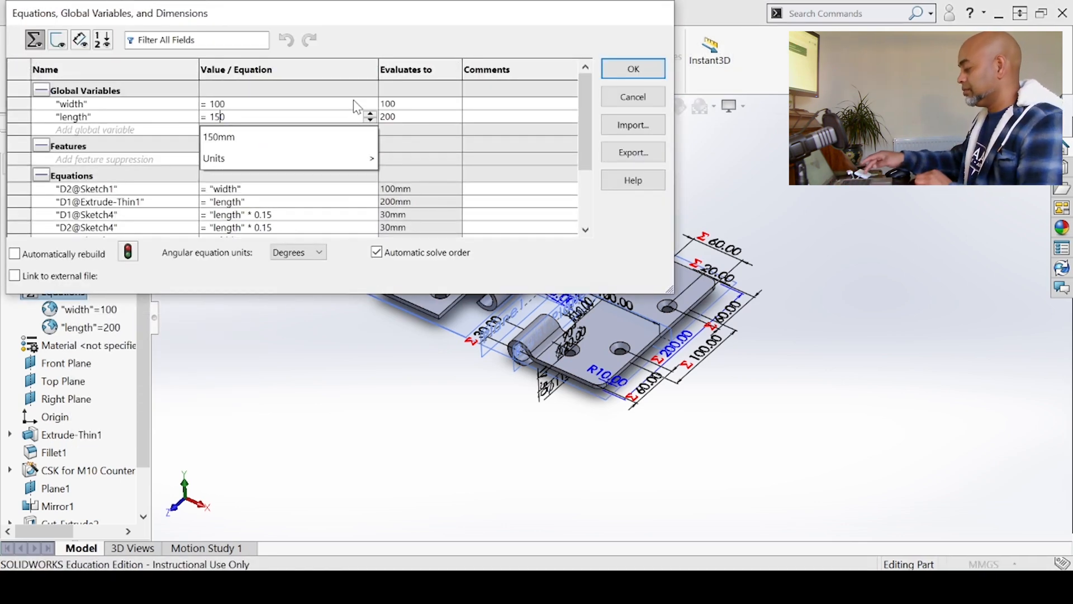
key("Tab")
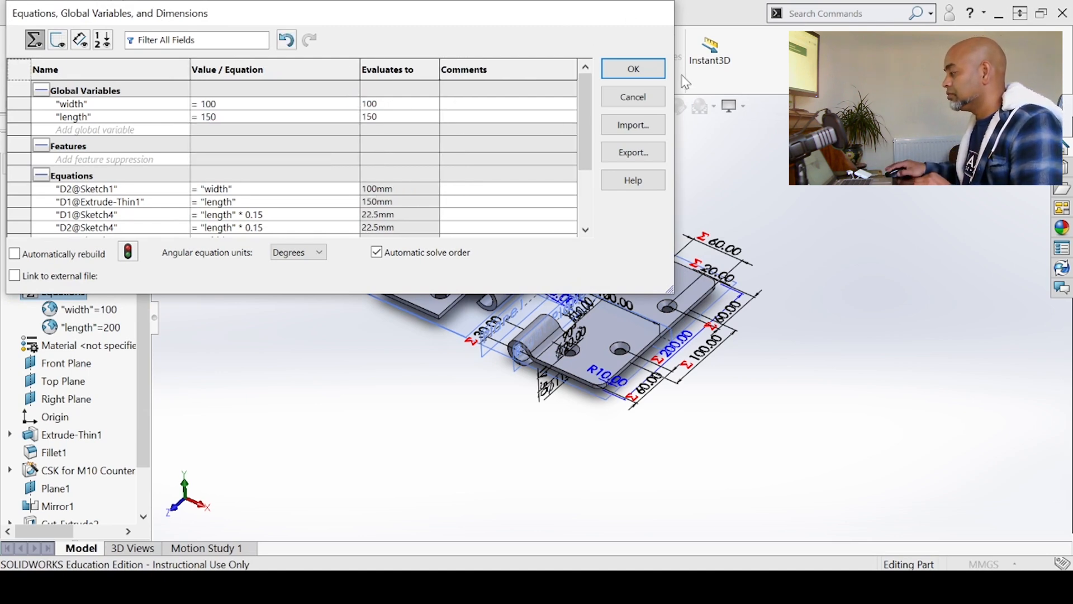
left_click(633, 68)
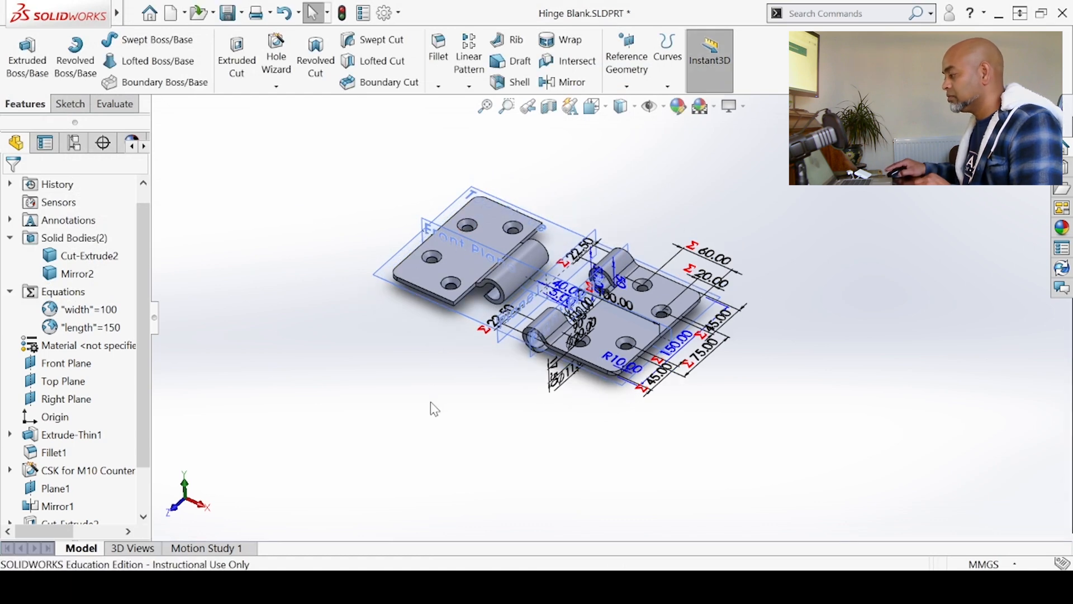
Examine the resized hinge blank, and switch to Hinge Blank-Extrude Part B to check the linked leaf.
scroll(633, 304, "down", 5)
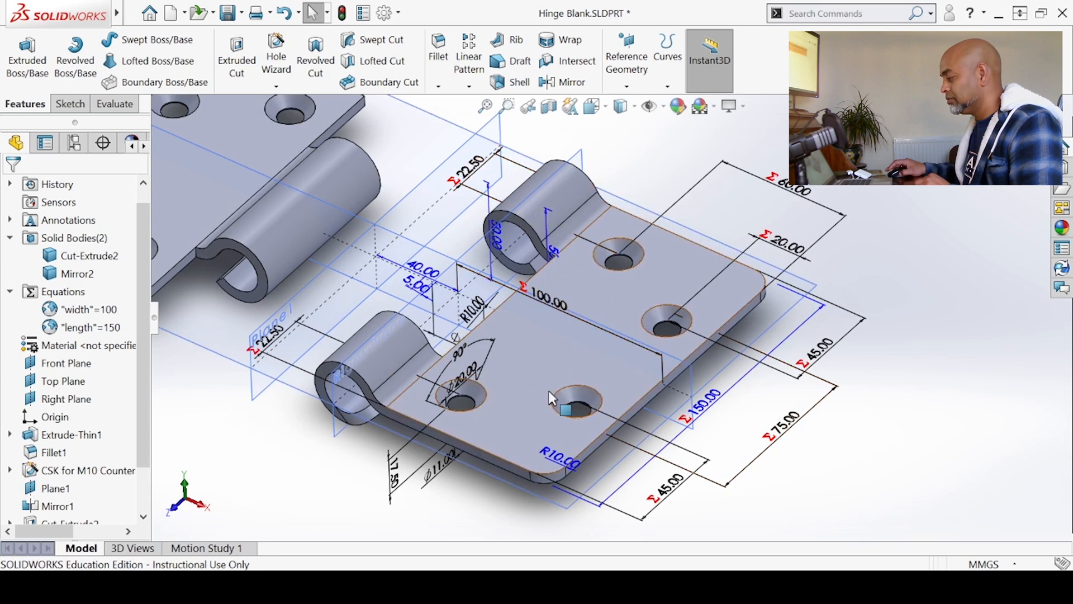
scroll(537, 391, "up", 2)
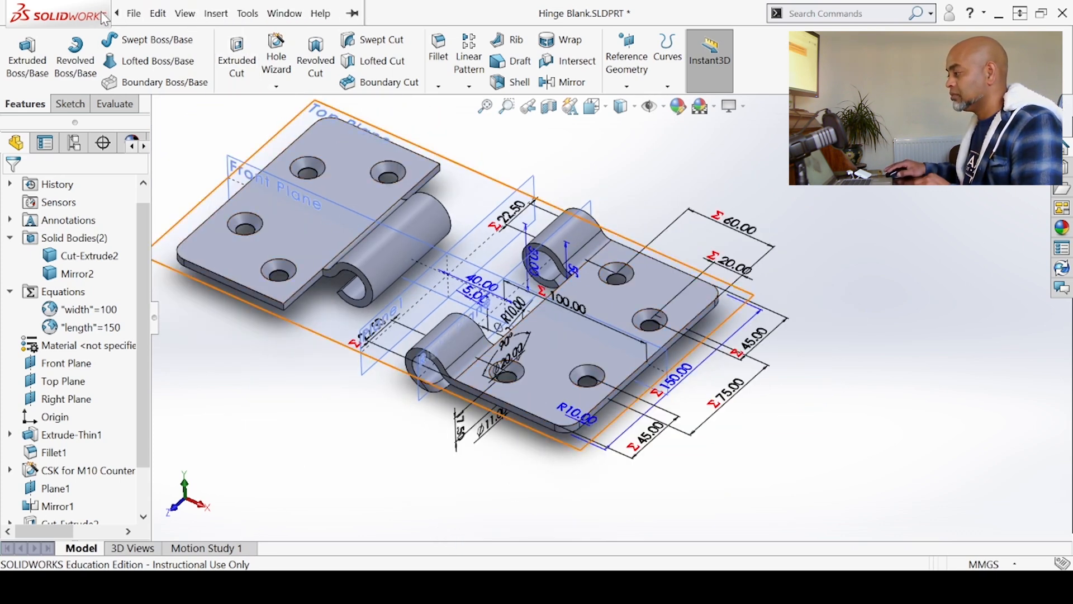
left_click(306, 15)
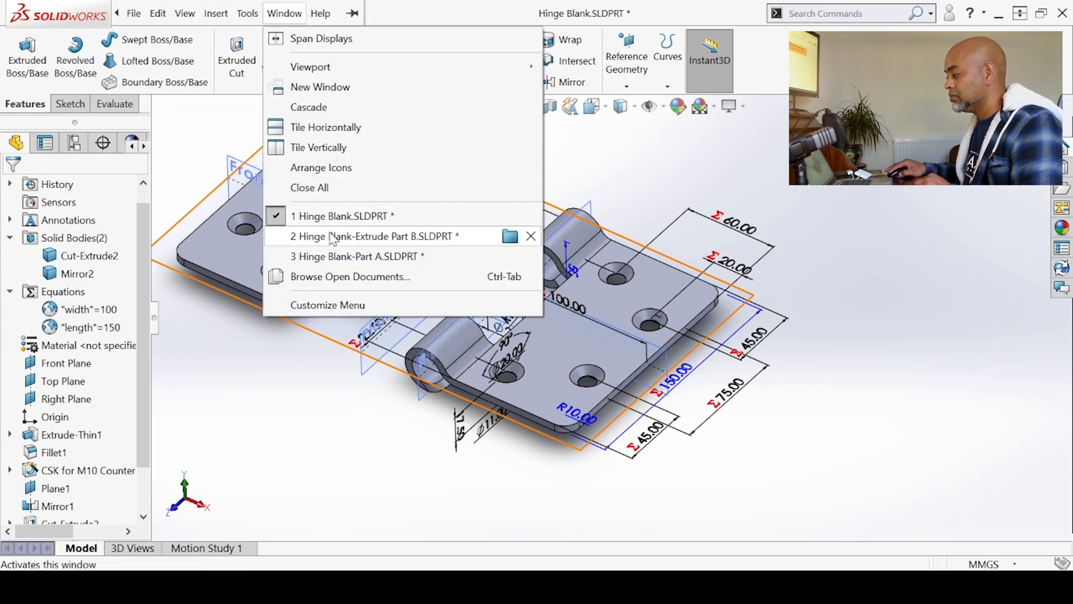
left_click(383, 235)
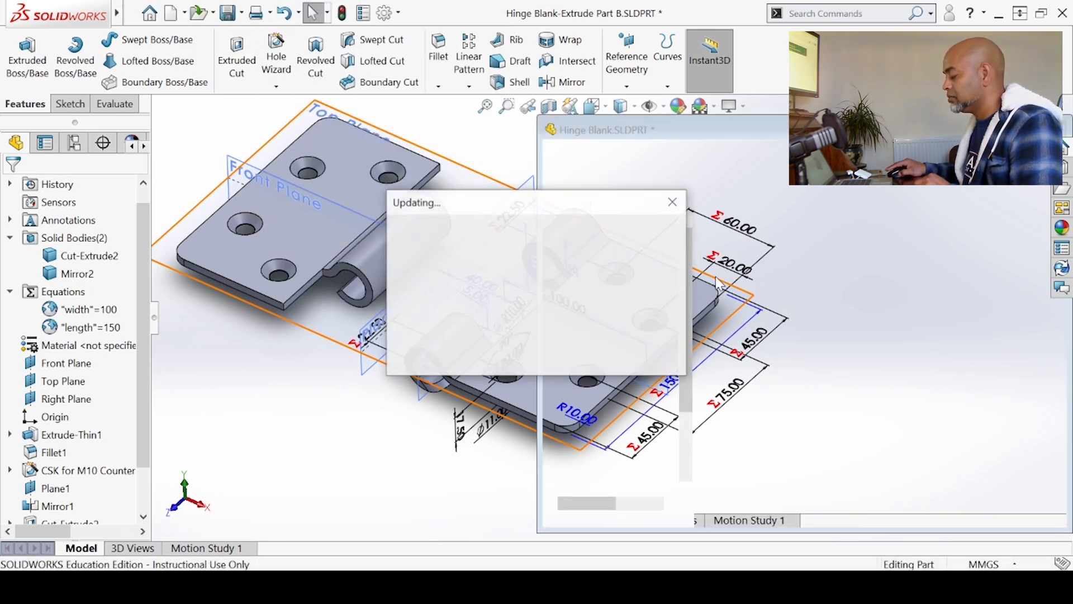
middle_click_drag(686, 312, 604, 307)
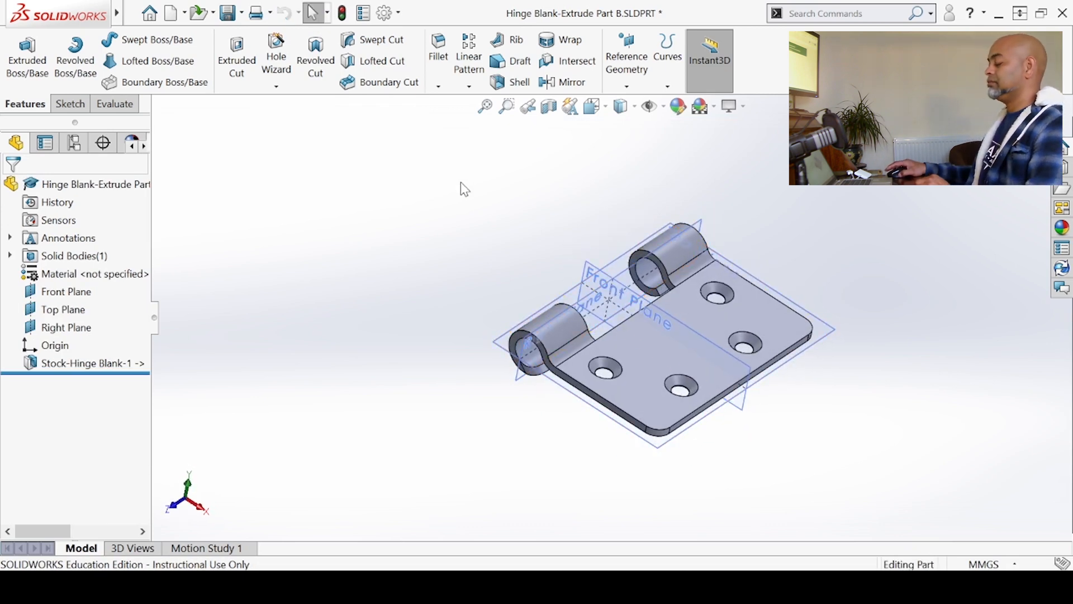